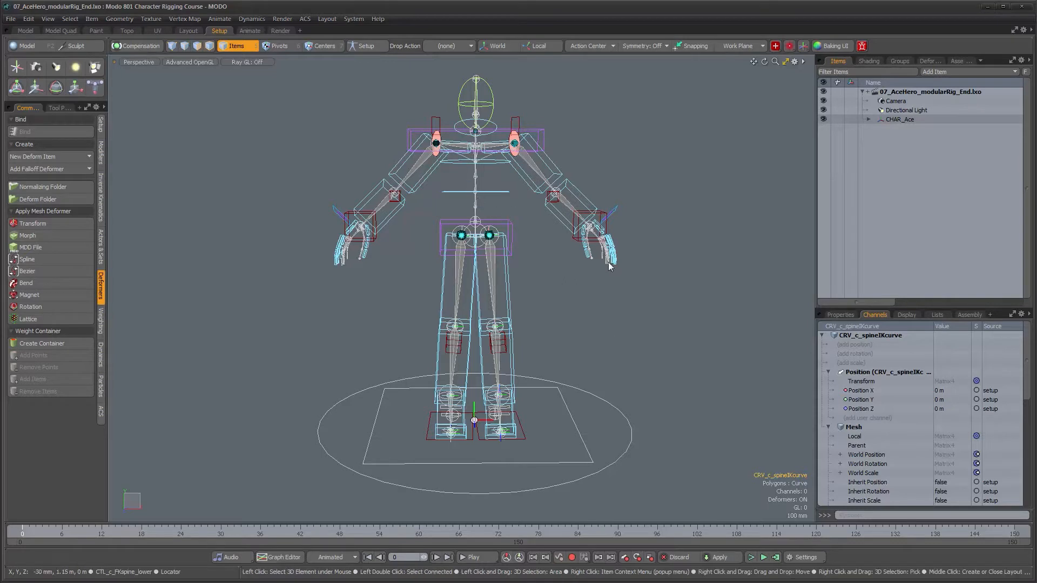
Make the items of the ACE_hidden group visible in the character rig
alt+drag(606, 316, 486, 227)
alt+middle_drag(486, 227, 511, 319)
alt+right_drag(511, 319, 591, 303)
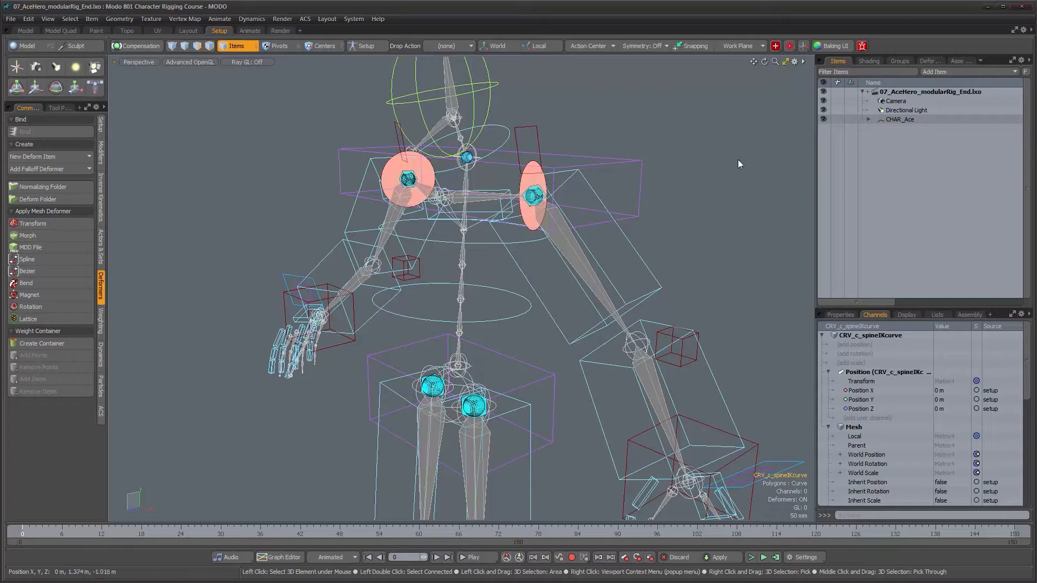
click(928, 60)
click(900, 61)
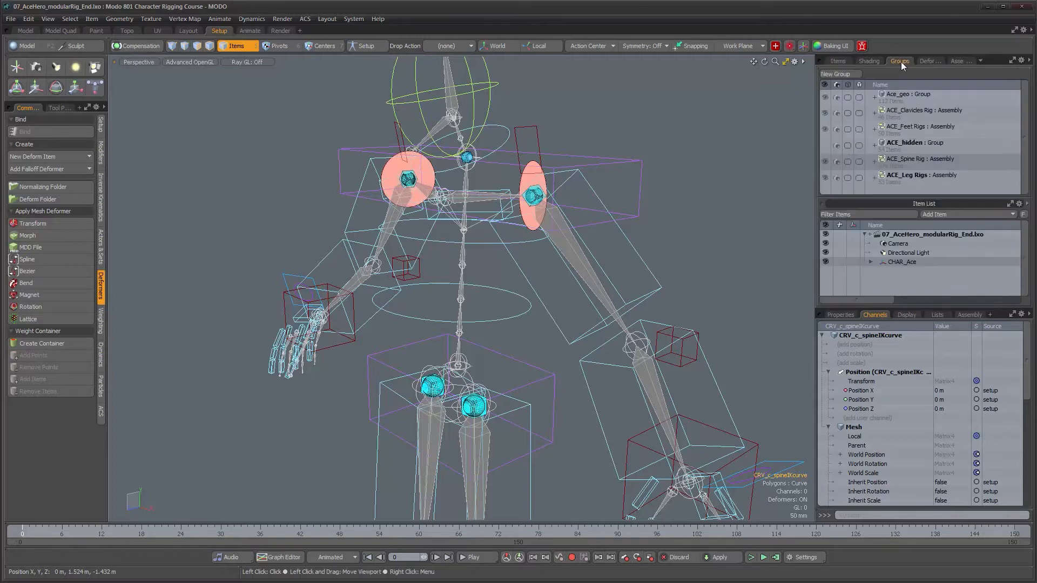
click(825, 145)
Select the UPV_c_spineJoints up-vector locator, return to the scene's item list and activate the move tool
alt+drag(543, 316, 485, 317)
alt+right_drag(497, 279, 531, 282)
click(294, 413)
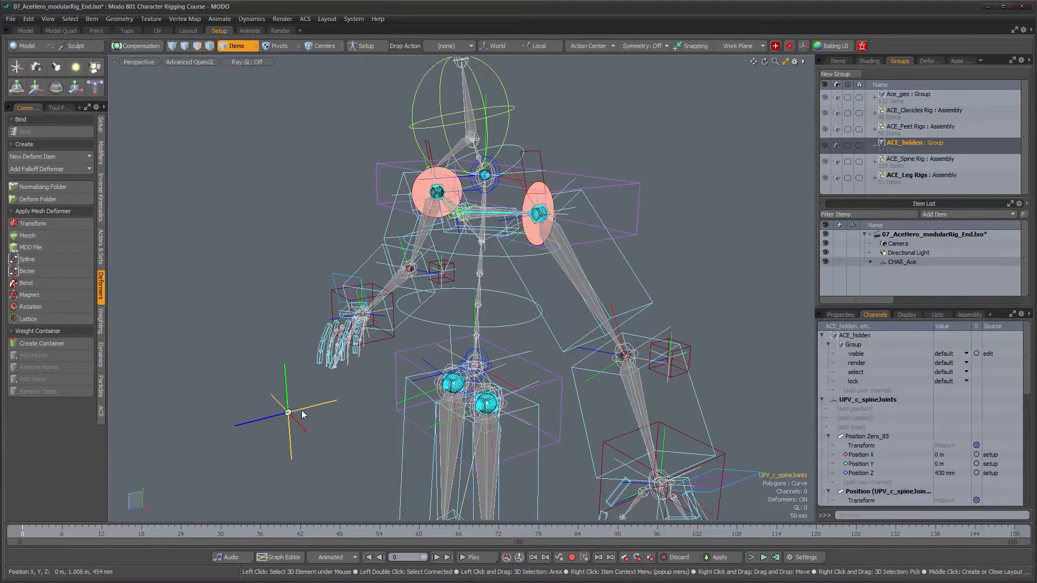
click(840, 62)
alt+drag(442, 344, 415, 390)
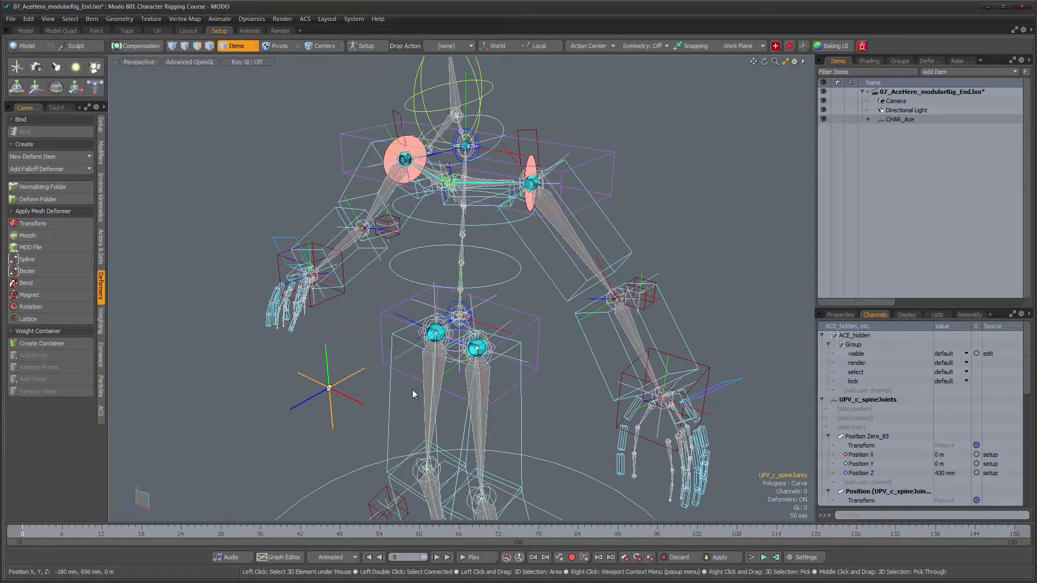
key(w)
drag(327, 437, 472, 346)
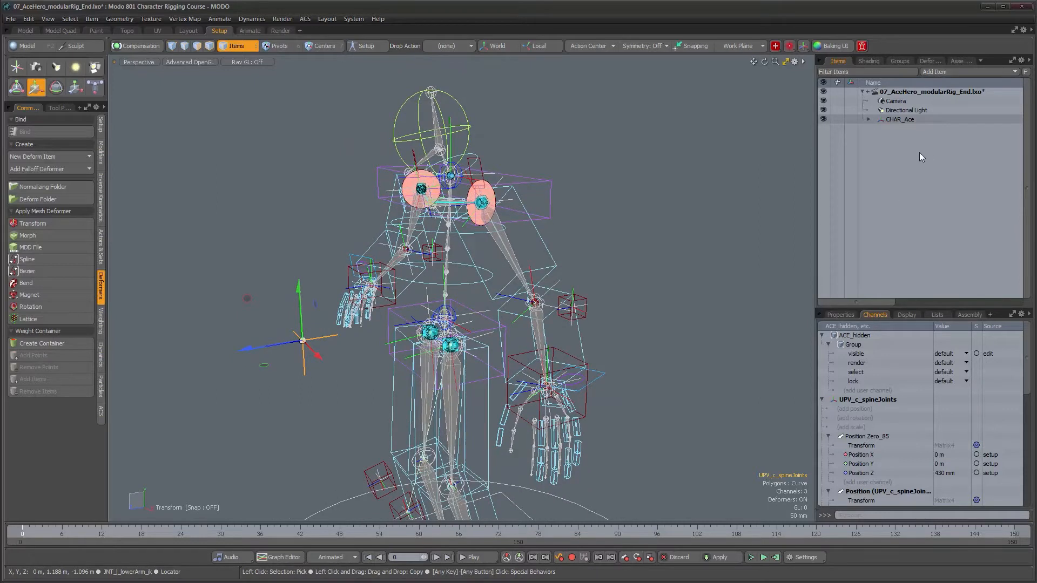
Rotate the CTL_c_shoulders control by about 46° to bend the spine
click(551, 190)
alt+drag(551, 190, 474, 262)
alt+right_drag(474, 262, 510, 262)
alt+drag(605, 241, 482, 270)
key(e)
drag(412, 231, 390, 185)
drag(425, 258, 428, 266)
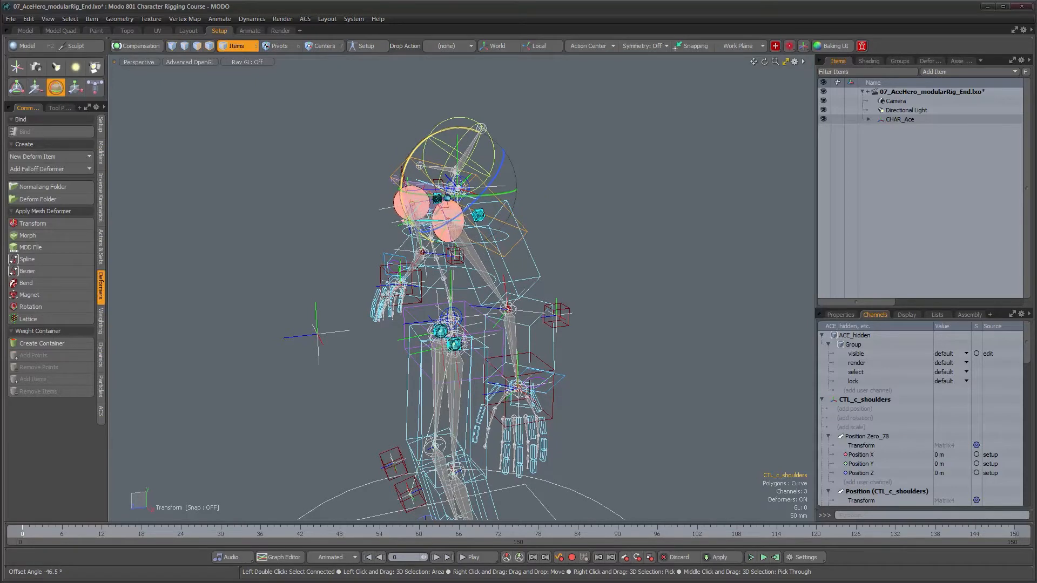
drag(399, 184, 401, 185)
Move the CTL_c_shoulders control forward and down, and inspect the spine and clavicle joints
key(w)
alt+drag(474, 204, 485, 185)
alt+drag(592, 304, 537, 278)
scroll(510, 271, up, 8)
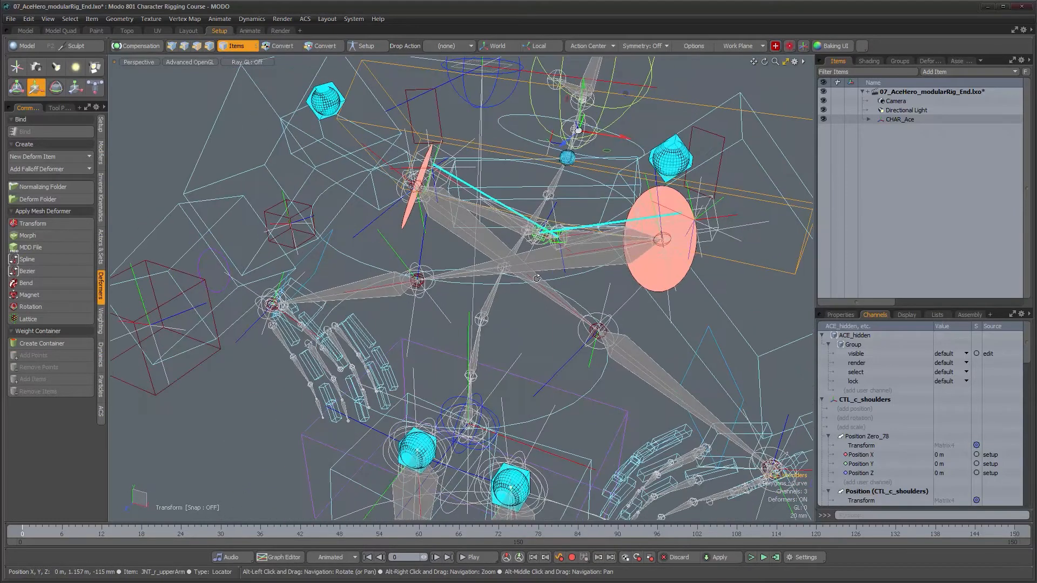
scroll(537, 278, down, 5)
alt+drag(477, 291, 505, 273)
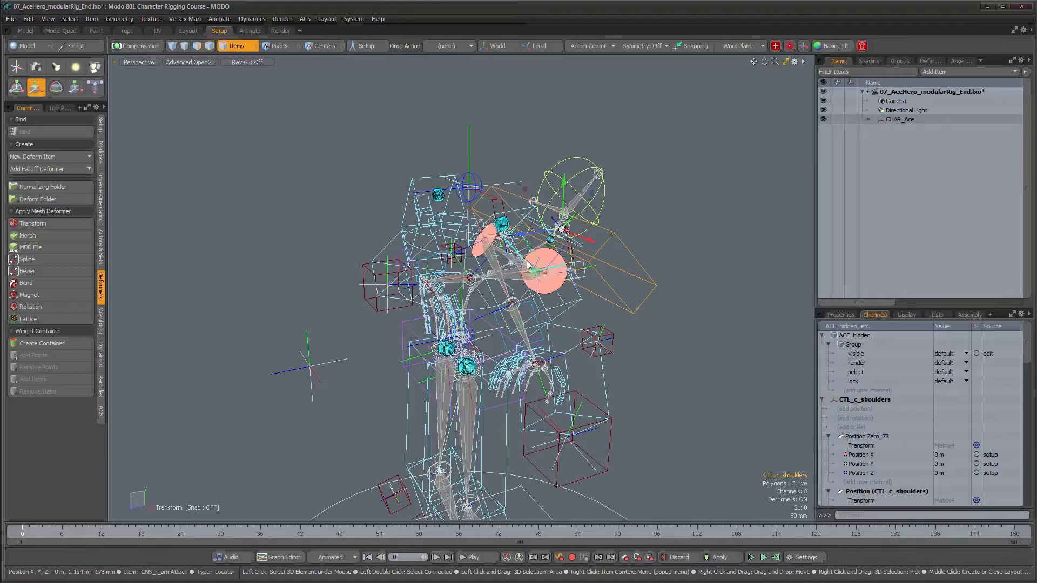
alt+drag(510, 288, 505, 259)
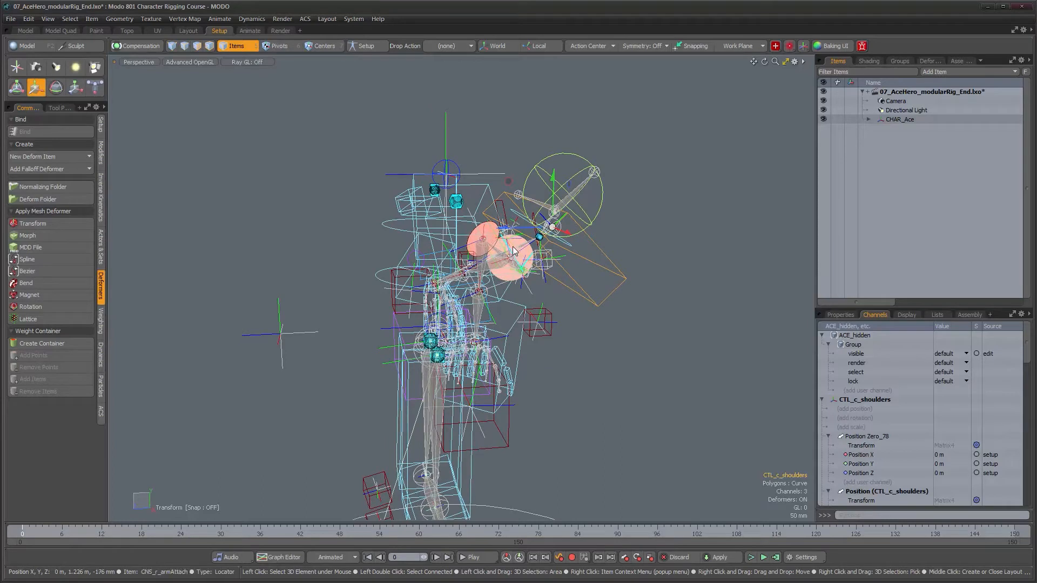
Select the UPV_c_spineJoints locator and move it up to shoulder height behind the character
click(294, 334)
alt+drag(294, 388, 331, 340)
drag(228, 284, 320, 145)
alt+drag(373, 215, 464, 228)
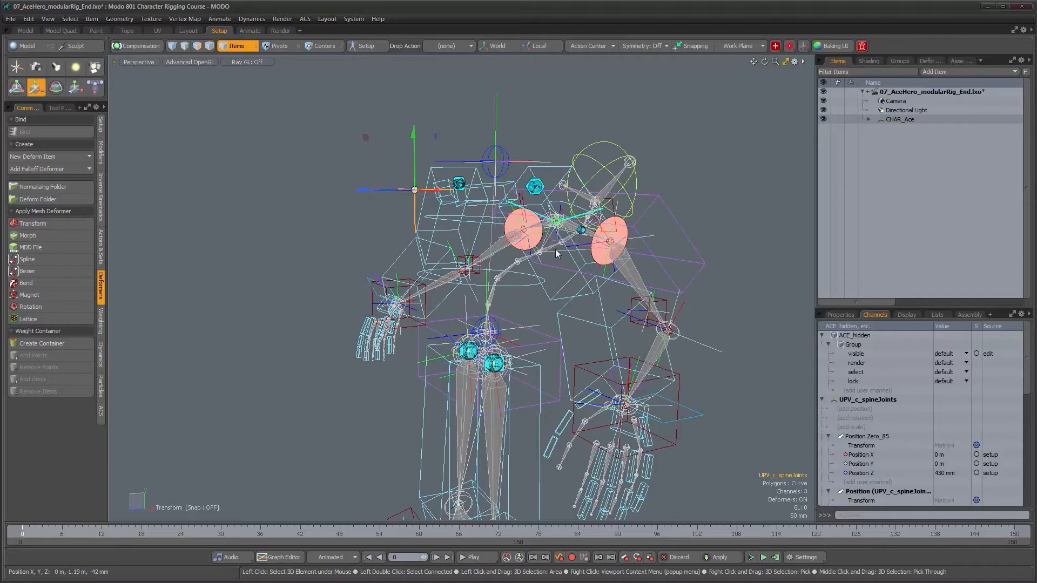
Rotate the CTL_c_shoulders control again to test the spine with the raised up-vector
alt+drag(518, 230, 633, 292)
click(597, 217)
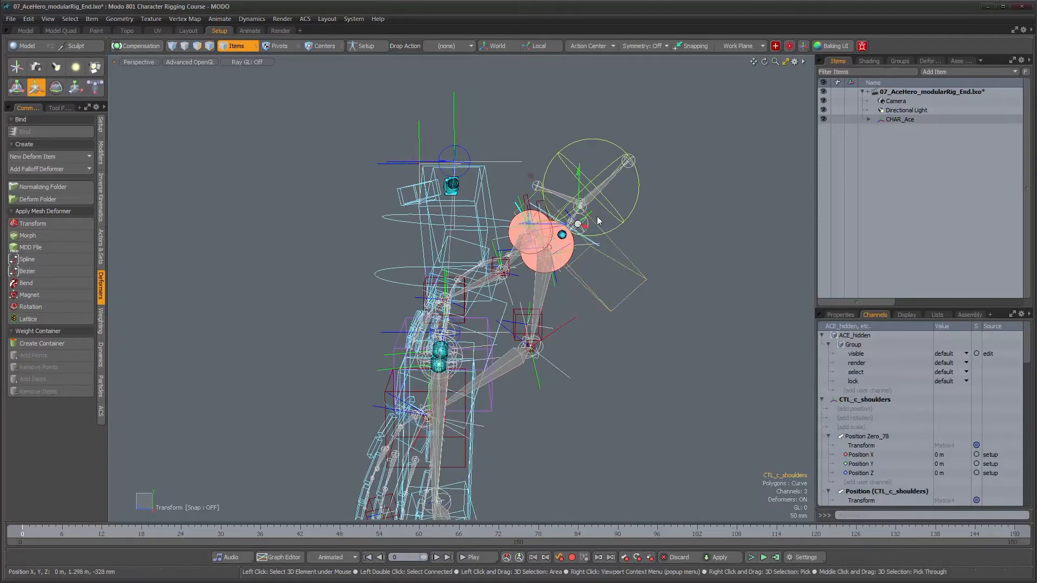
key(e)
mouse_move(571, 285)
mouse_down()
mouse_move(545, 276)
mouse_move(584, 282)
mouse_up()
alt+drag(500, 195, 516, 281)
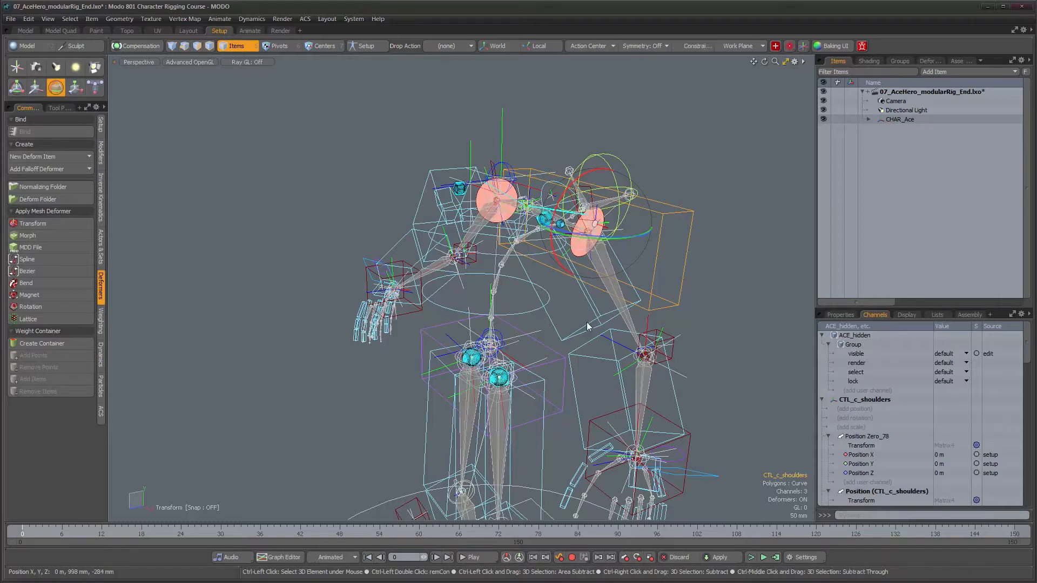
Undo the up-vector move and all test moves and rotations of the shoulder control
key(ctrl+z)
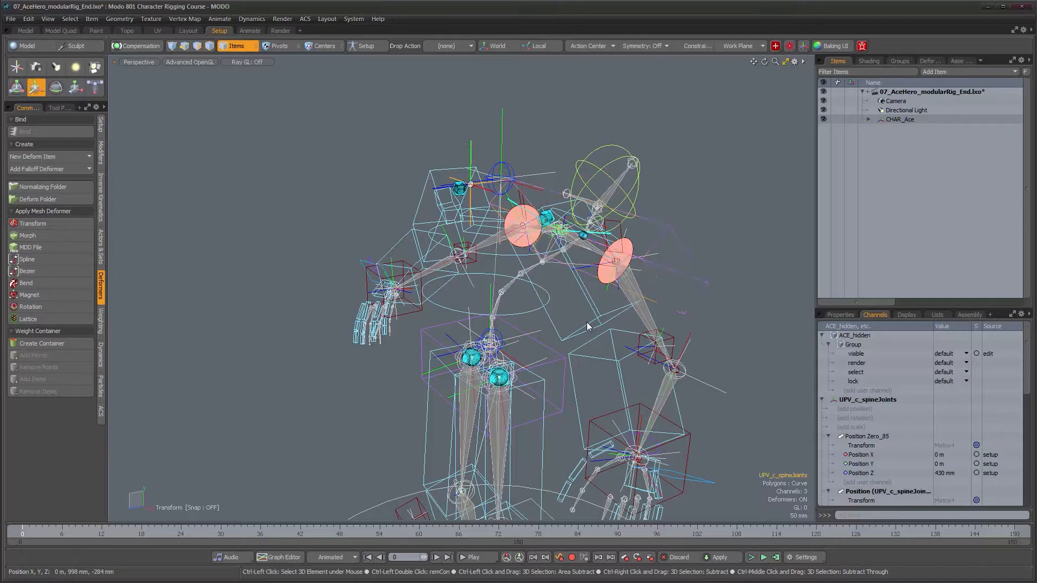
key(ctrl+z)
key(ctrl+z)
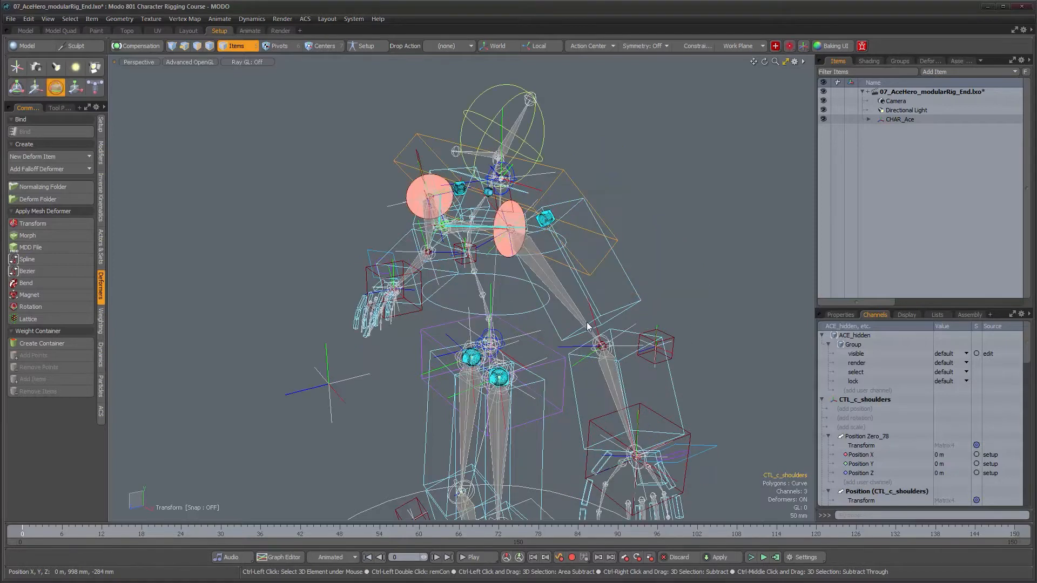
key(ctrl+z)
alt+drag(556, 310, 628, 341)
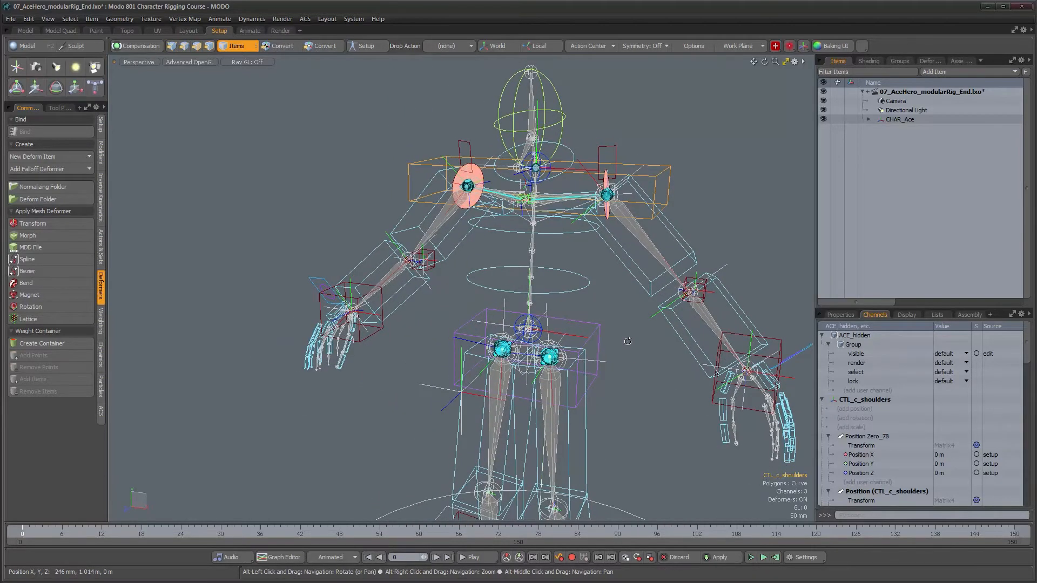
Expand the CHAR_Ace hierarchy down to the contents of GRP_c_spineIKrig inside GRP_c_torso, and select the UPV_c_spineJoints locator
click(868, 119)
click(875, 128)
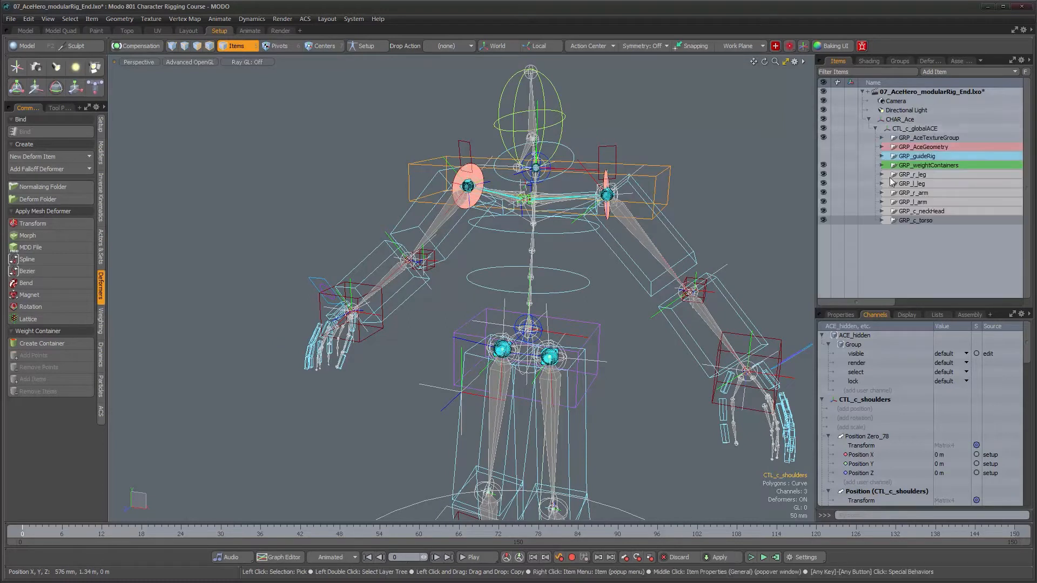
click(882, 220)
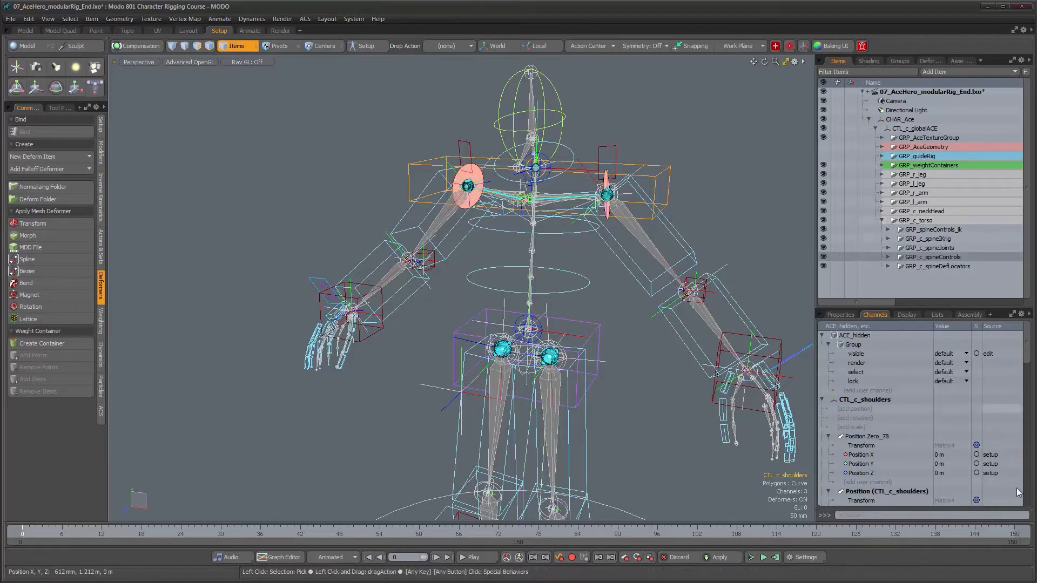
alt+drag(572, 216, 494, 223)
click(365, 420)
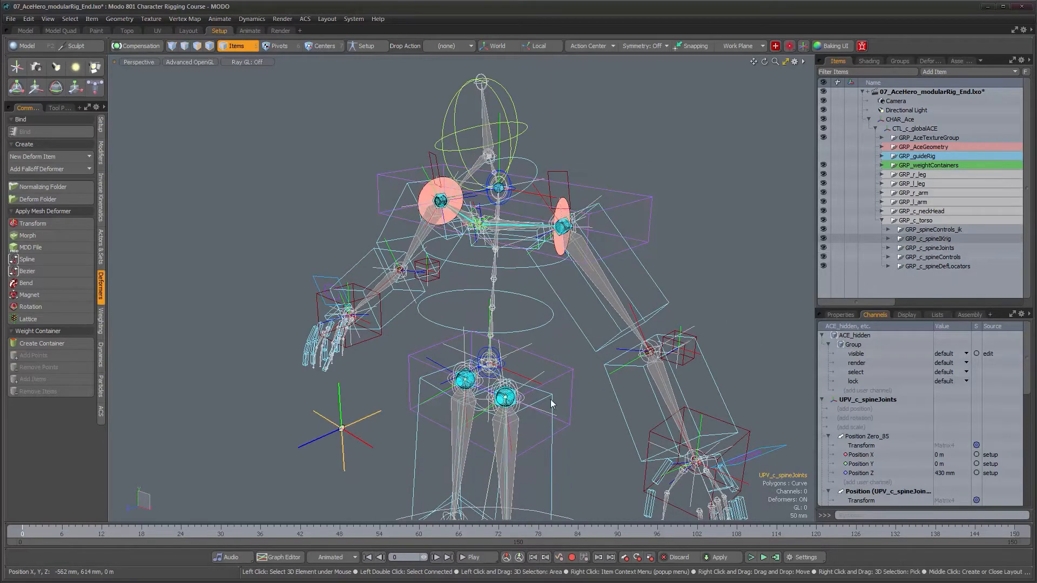
click(888, 238)
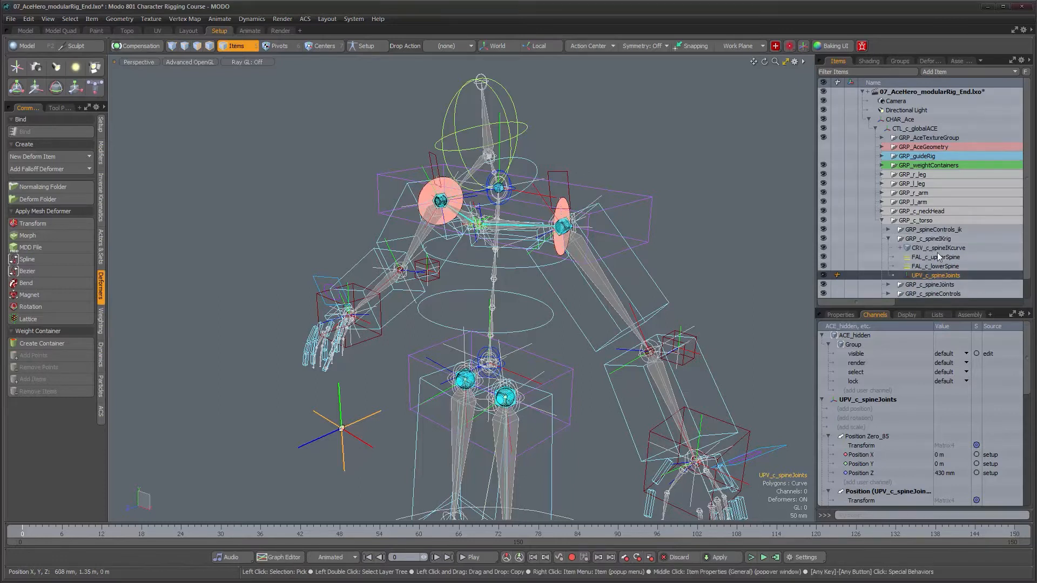
Examine the CRV_c_spineIKcurve and the spine joints JNT_c_spine02, JNT_c_spine04 and JNT_c_spine05 by selecting each one
click(939, 249)
alt+drag(486, 319, 519, 305)
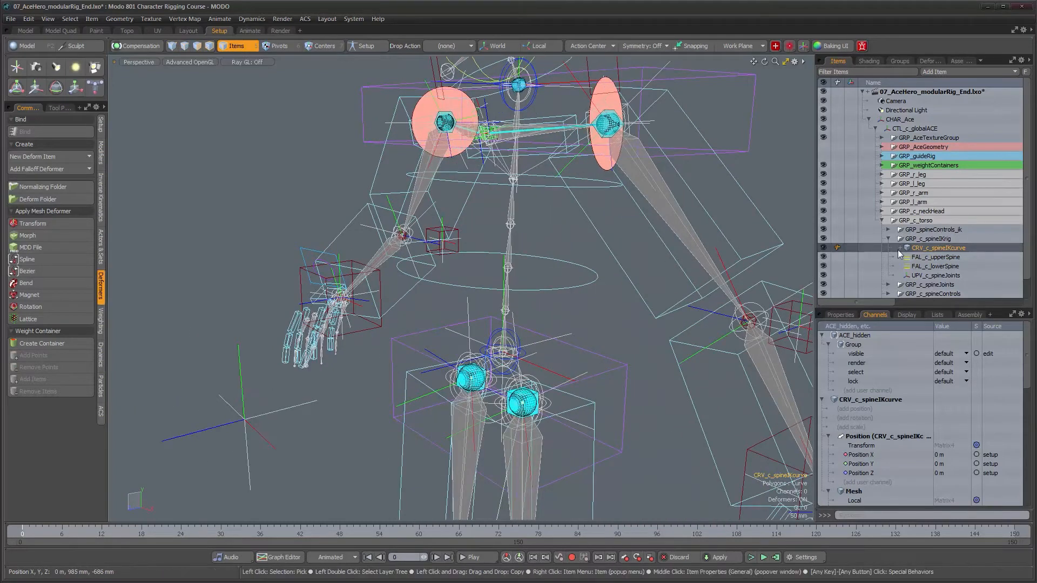
click(509, 306)
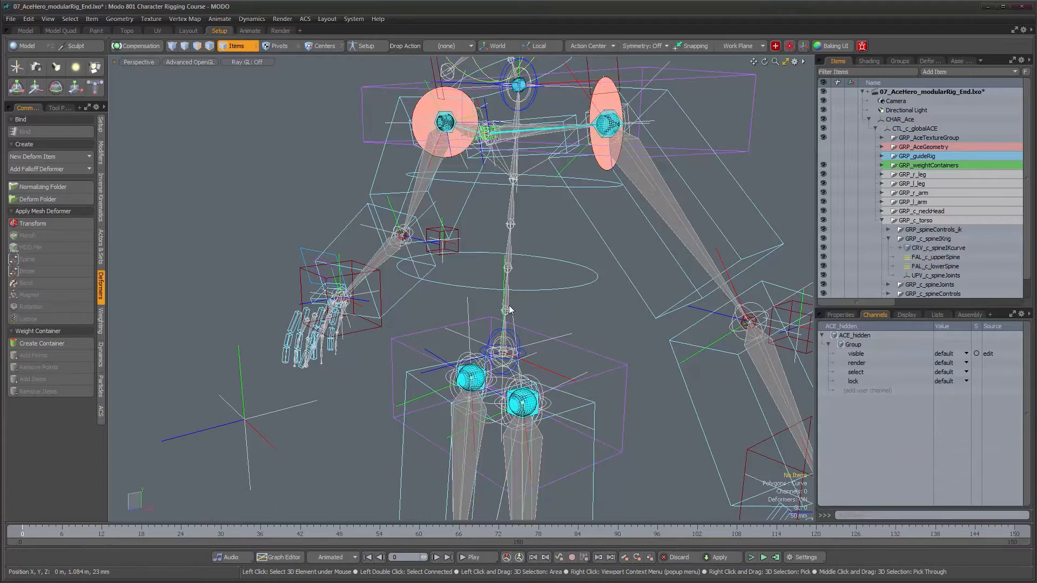
click(509, 307)
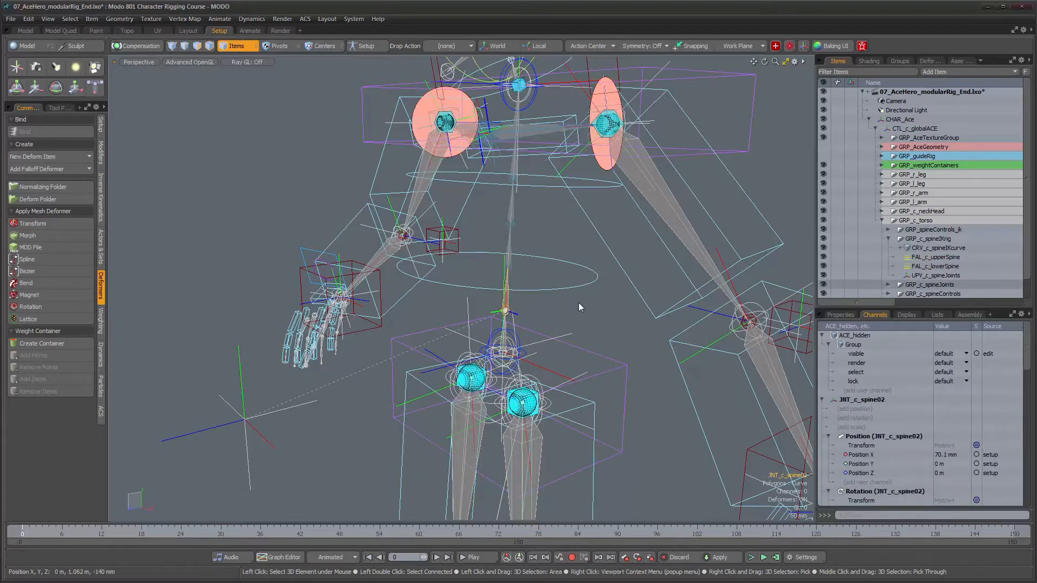
click(508, 224)
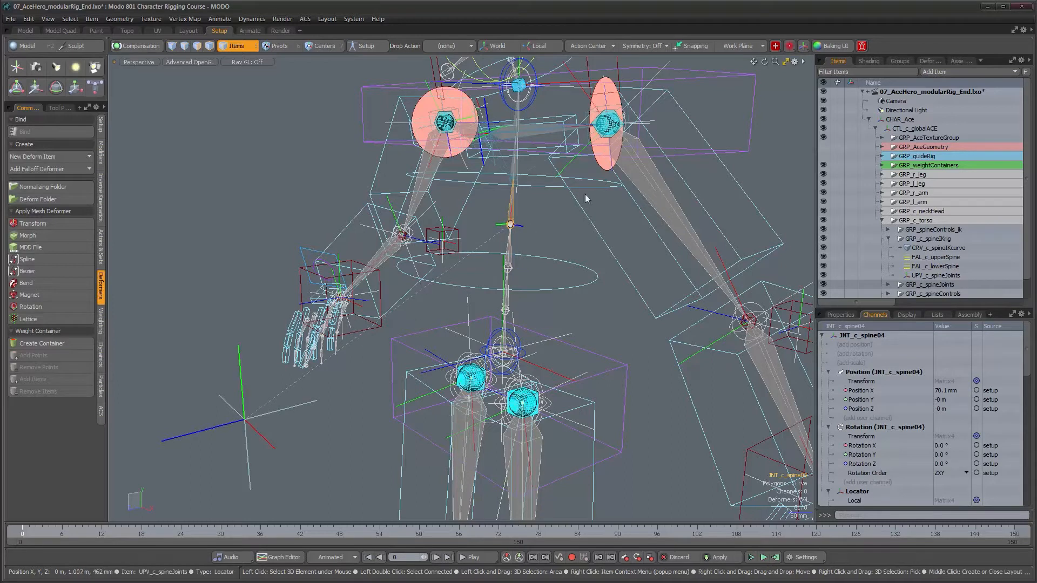
click(527, 215)
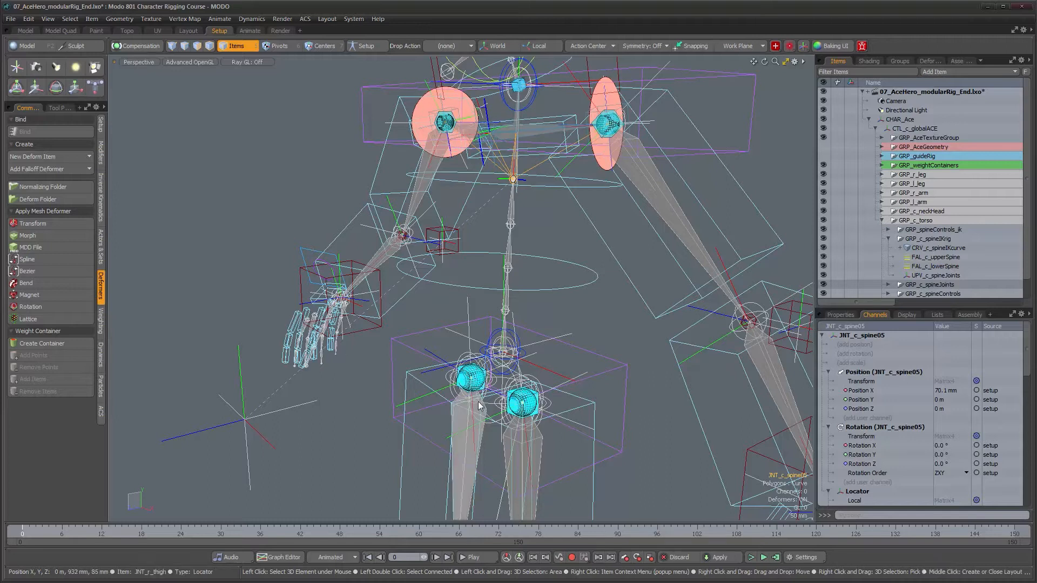
mouse_move(421, 363)
alt+mouse_down()
mouse_move(436, 367)
mouse_move(421, 382)
alt+mouse_up()
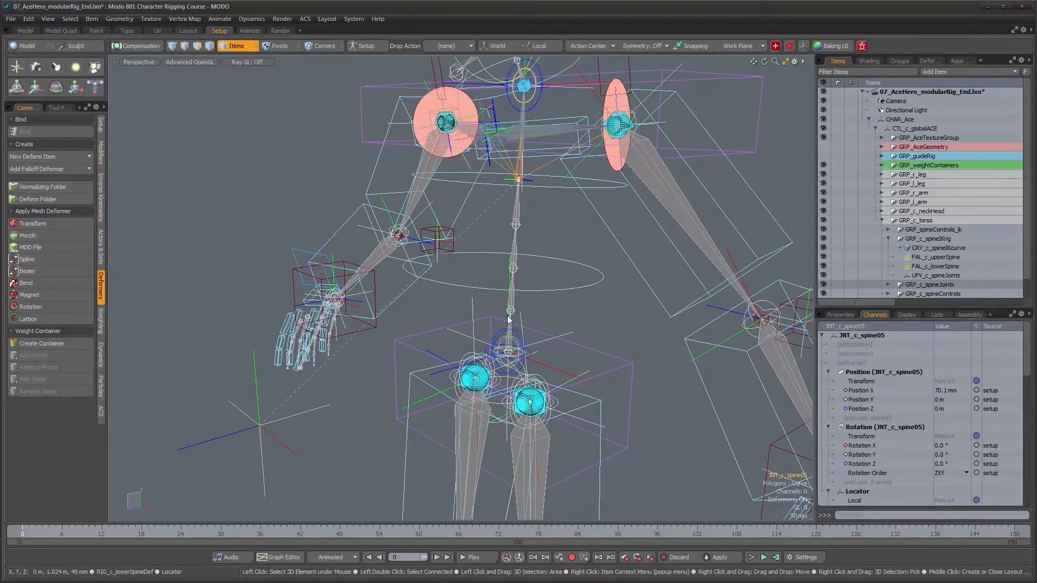
alt+drag(547, 261, 557, 190)
alt+drag(602, 297, 556, 260)
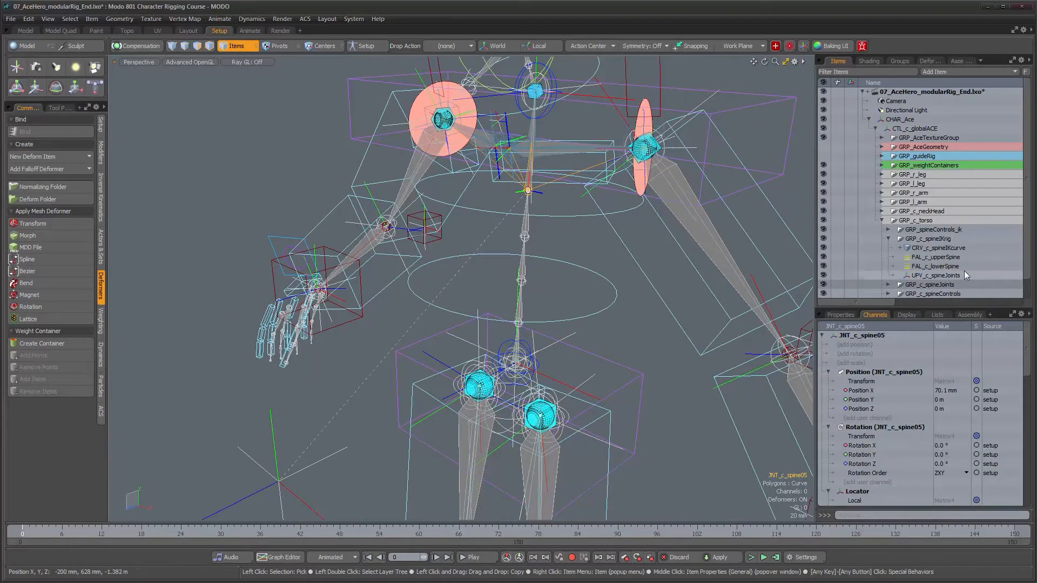
Select CRV_c_spineIKcurve and add a new mesh item next to it in GRP_c_spineIKrig
click(948, 248)
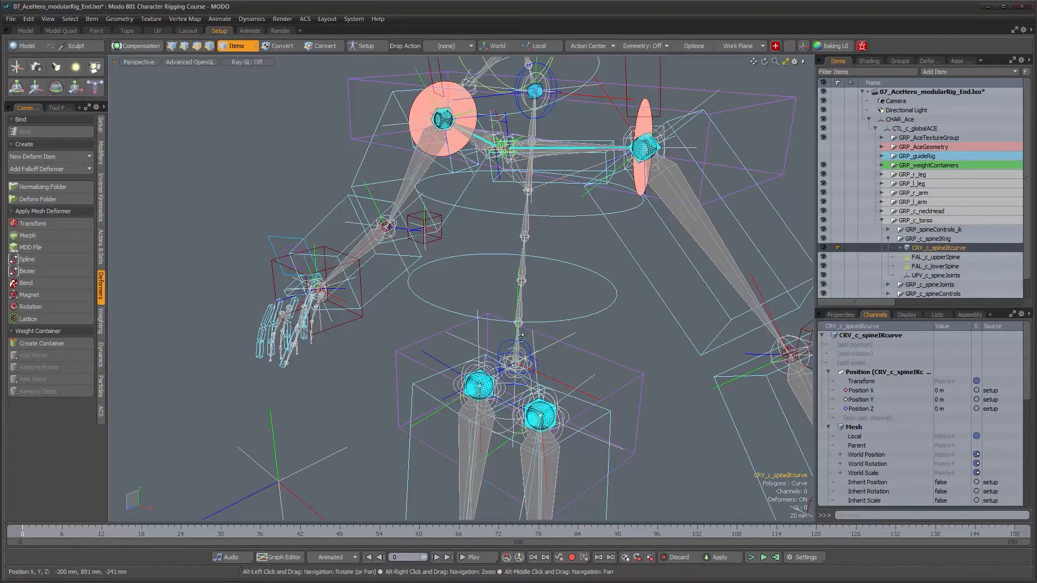
alt+drag(521, 345, 510, 349)
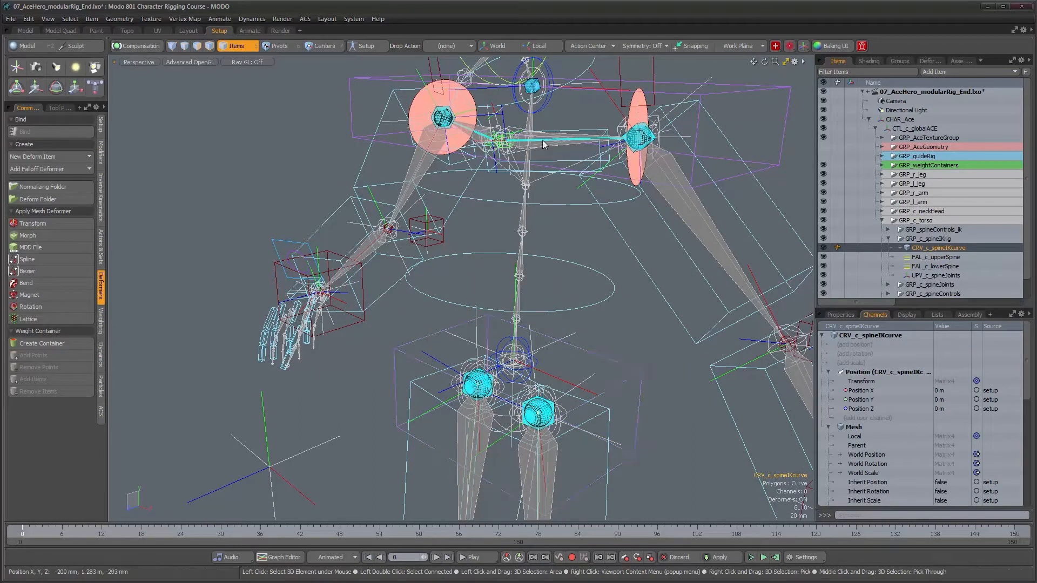
alt+drag(543, 143, 566, 247)
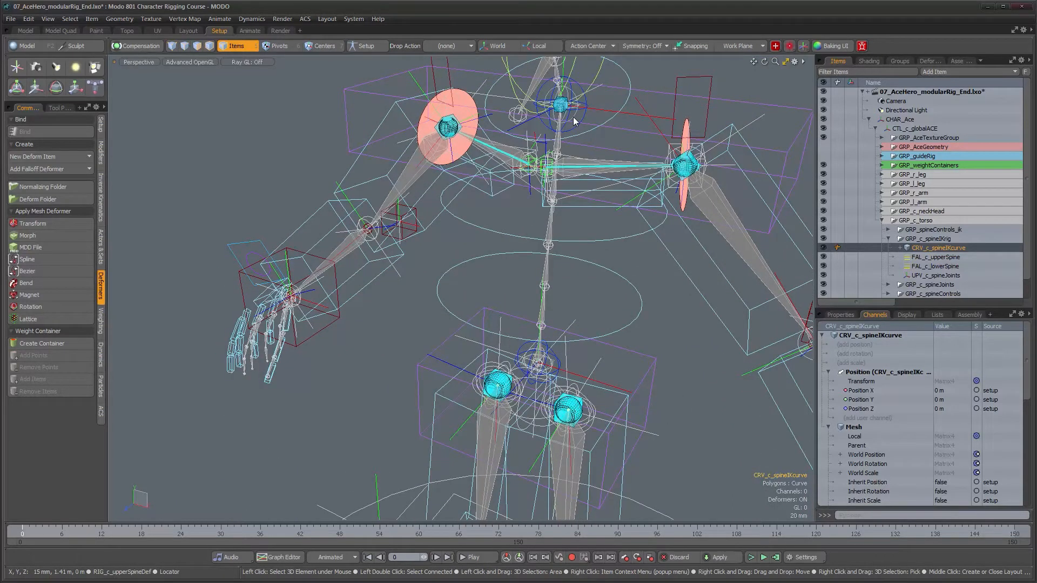
alt+drag(609, 375, 605, 317)
alt+right_drag(604, 317, 623, 324)
alt+right_drag(632, 417, 547, 476)
alt+middle_drag(547, 489, 520, 304)
scroll(520, 304, up, 3)
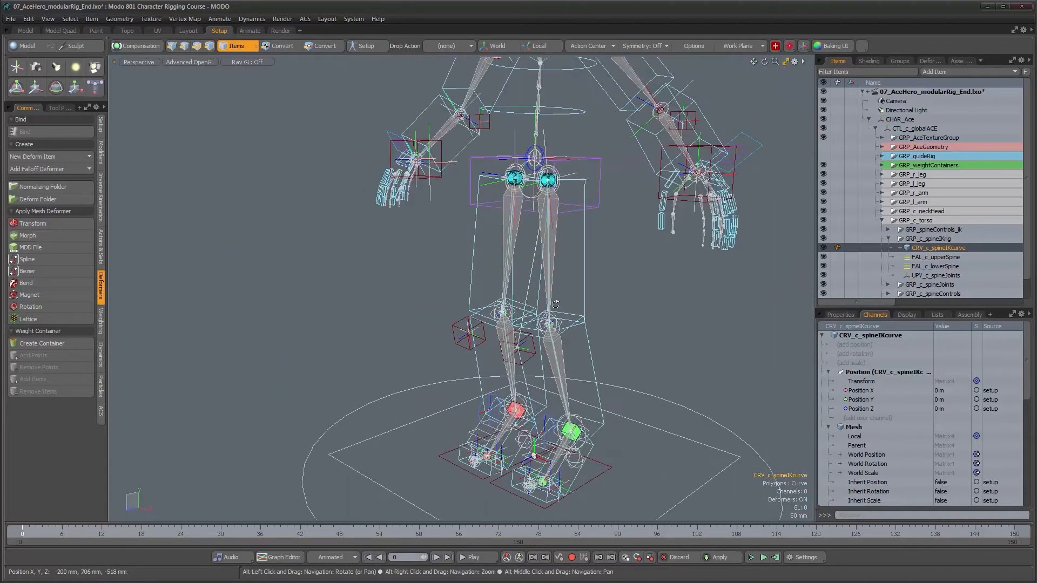
click(954, 70)
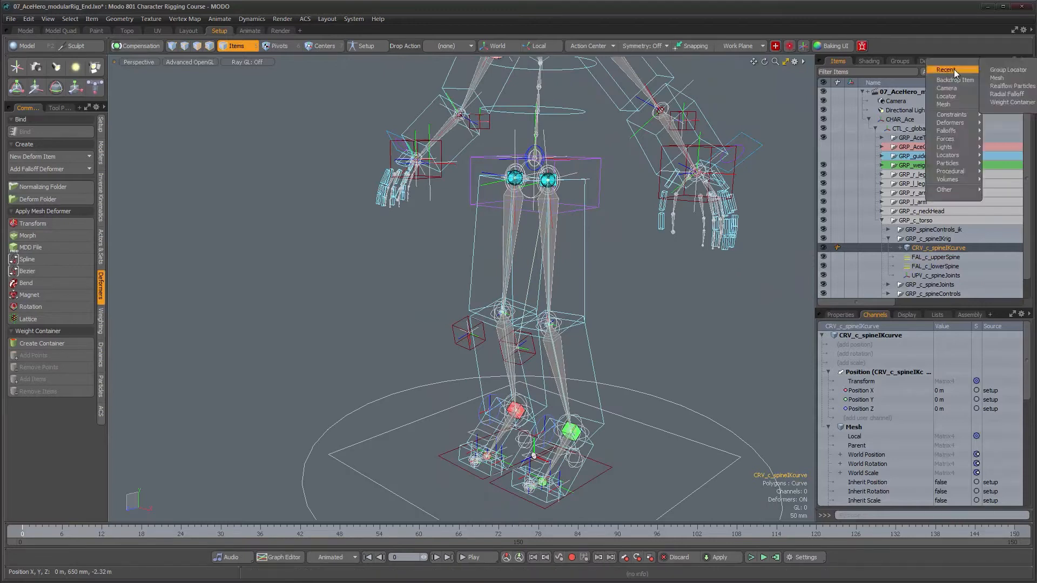
click(1002, 78)
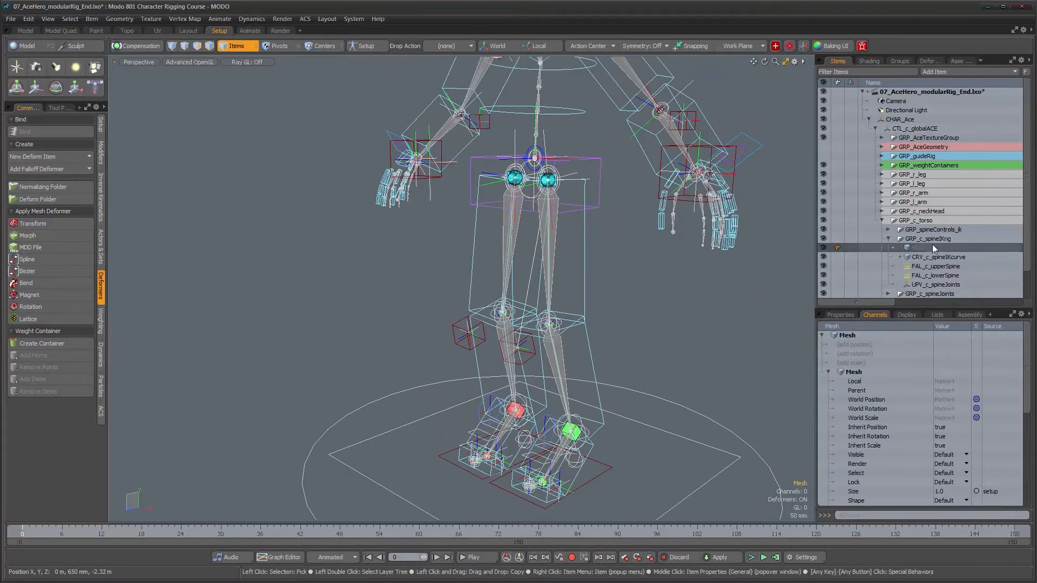
Rename the new mesh item as CRV_c_spineUpVectors
double_click(915, 248)
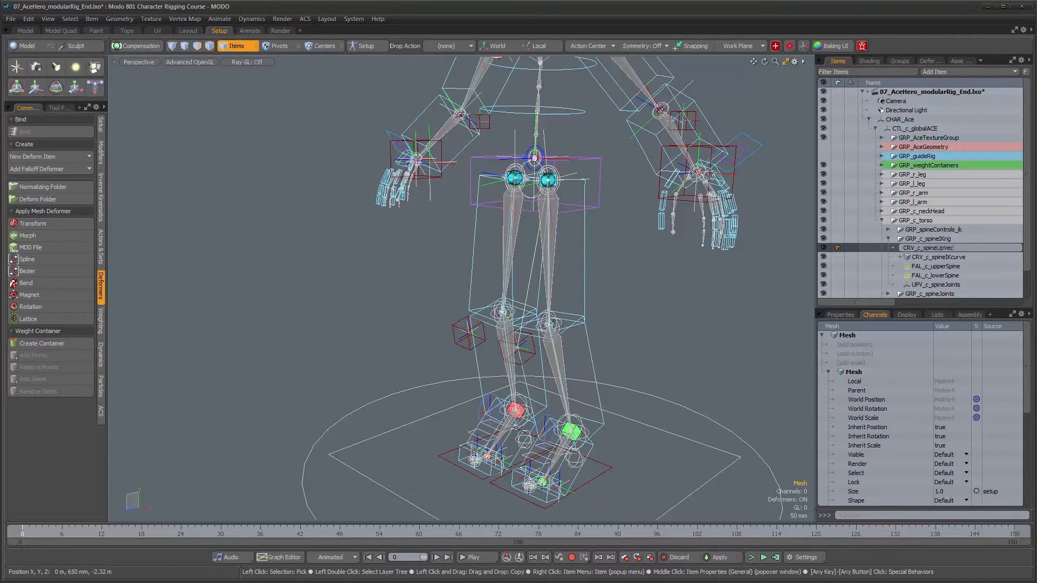
key(Return)
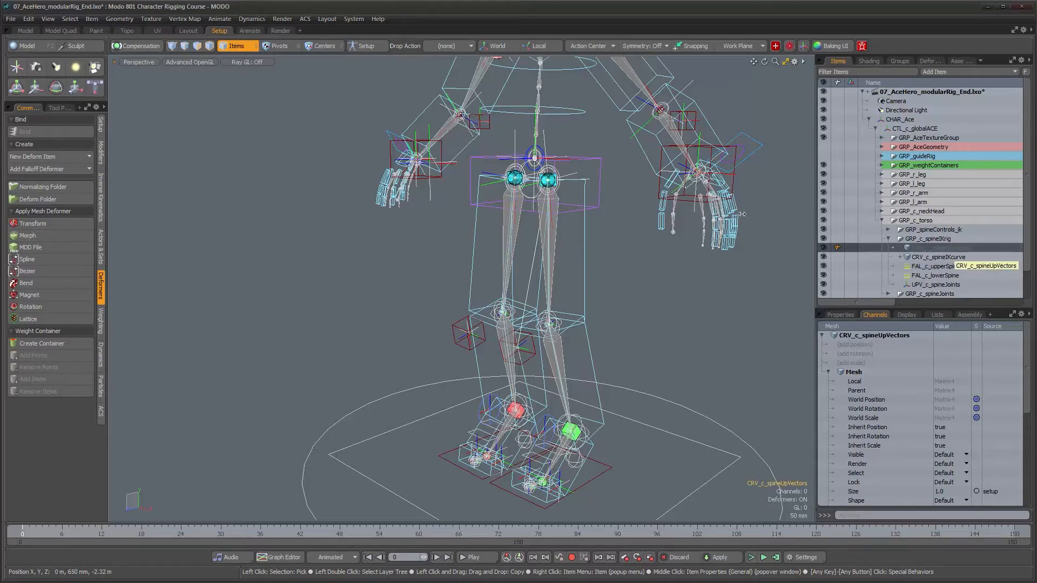
alt+drag(641, 239, 621, 236)
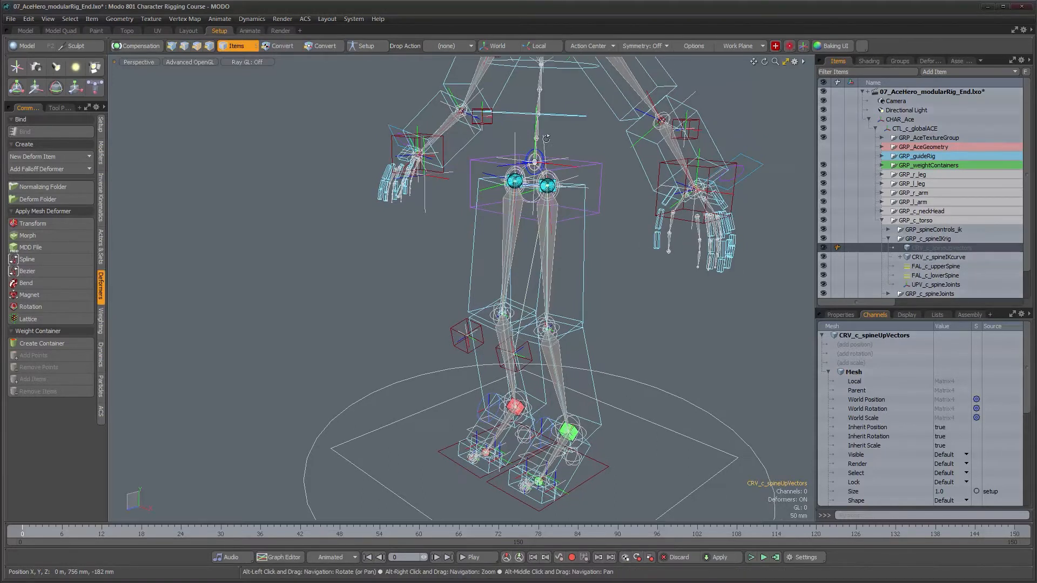
Select the curve polygon inside CRV_c_spineIKcurve in polygon mode and copy it
alt+middle_drag(616, 205, 581, 319)
alt+drag(581, 318, 546, 302)
alt+right_drag(503, 276, 573, 270)
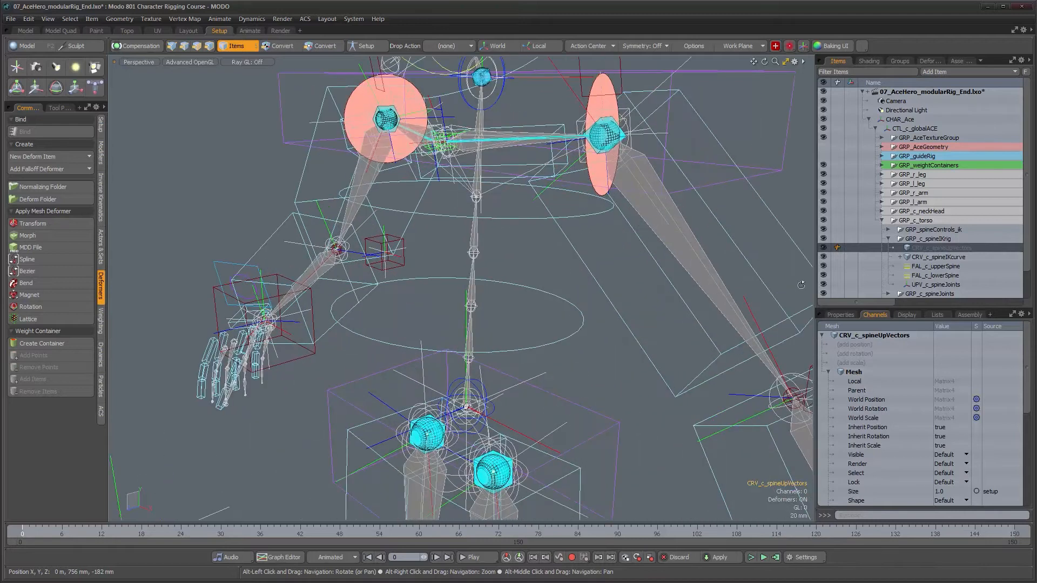
click(938, 258)
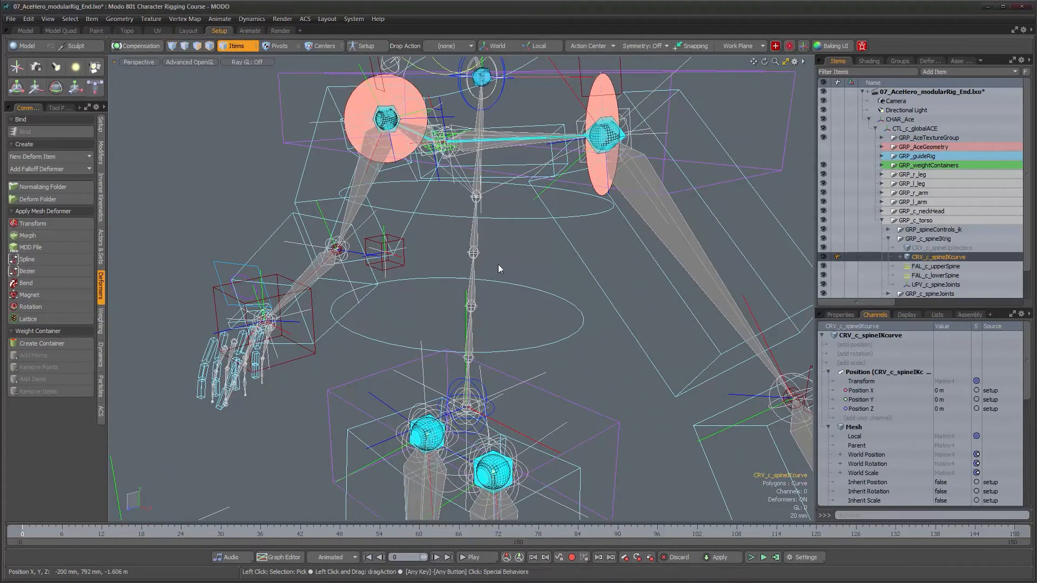
alt+drag(500, 269, 478, 265)
alt+right_drag(478, 266, 499, 260)
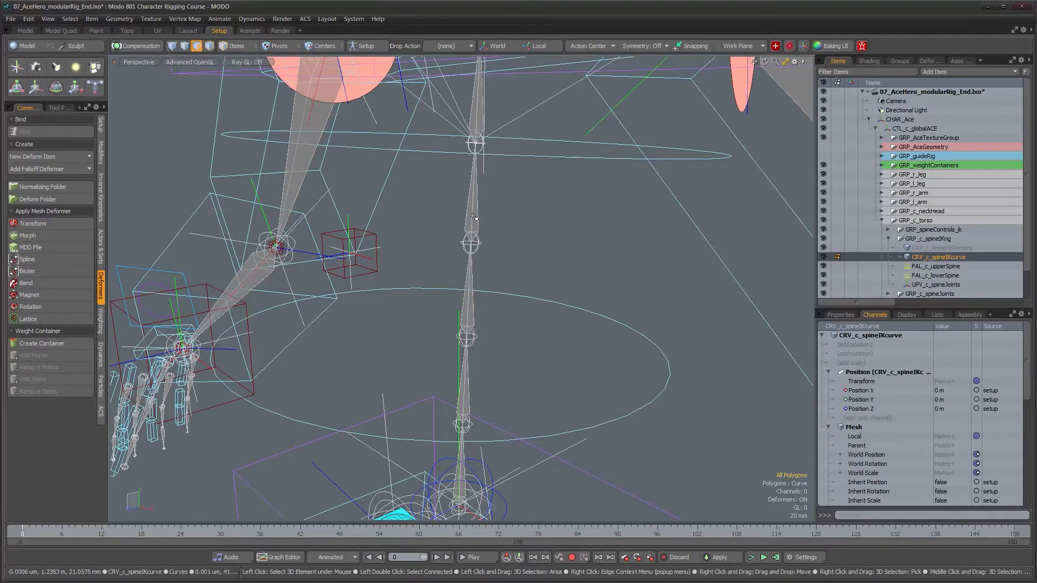
alt+drag(474, 228, 584, 275)
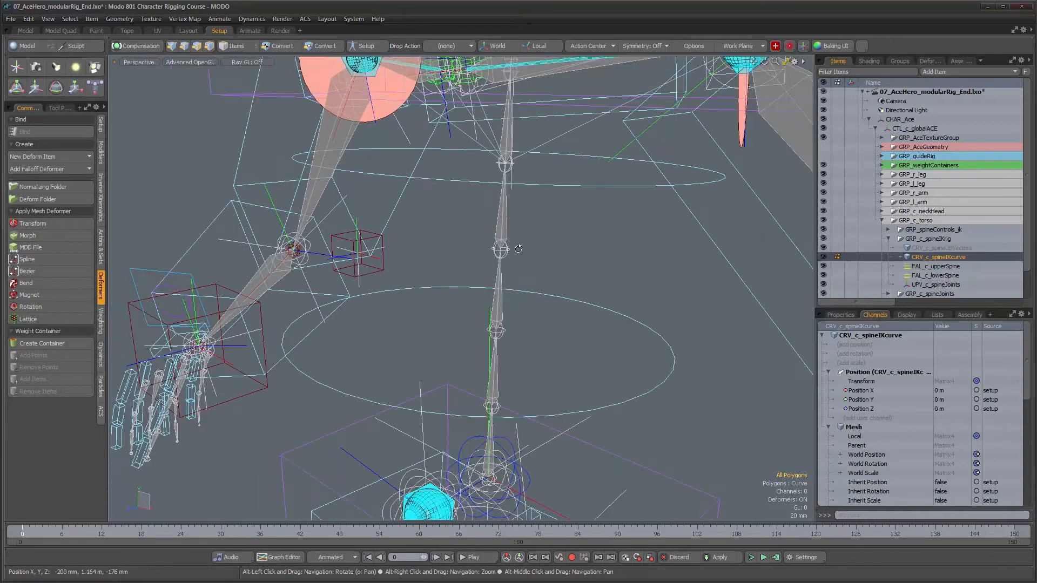
scroll(584, 276, down, 8)
alt+middle_drag(585, 276, 553, 241)
mouse_move(426, 139)
mouse_down()
mouse_move(356, 210)
mouse_move(511, 431)
mouse_move(611, 115)
mouse_move(405, 137)
mouse_up()
alt+drag(535, 260, 513, 262)
alt+right_drag(513, 262, 658, 280)
alt+drag(657, 280, 585, 207)
alt+right_drag(672, 289, 643, 288)
alt+drag(642, 288, 557, 276)
key(ctrl)
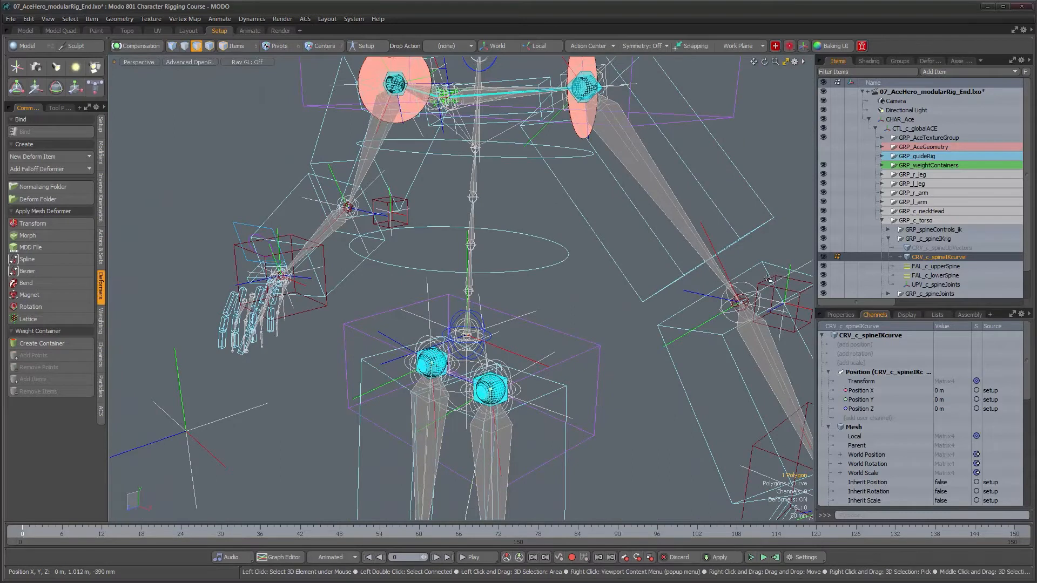
Paste the copied curve into CRV_c_spineUpVectors and move it along the Z axis to sit behind the spine joints
click(941, 248)
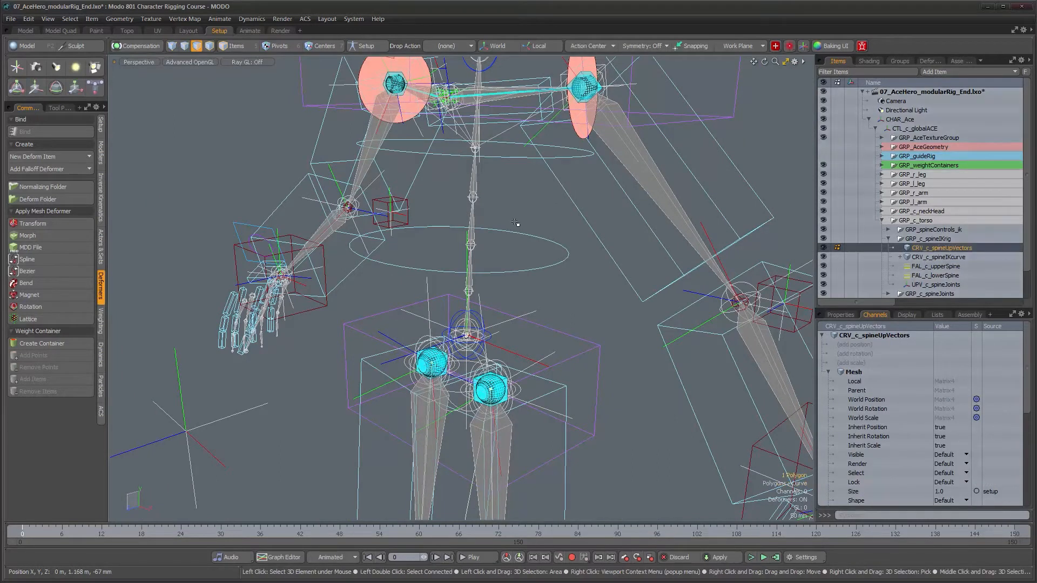
alt+drag(516, 223, 580, 262)
key(y)
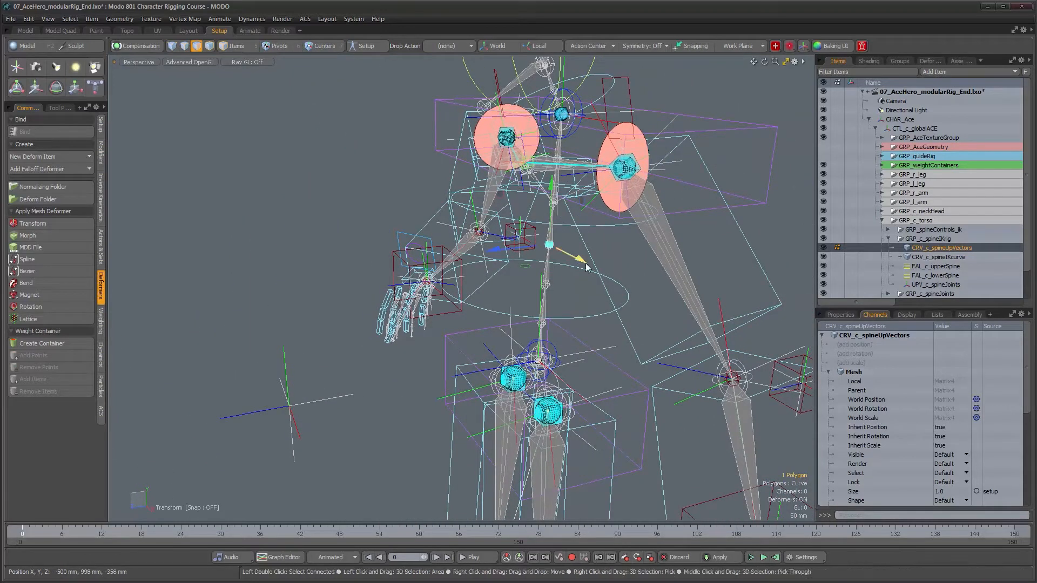
drag(498, 250, 567, 333)
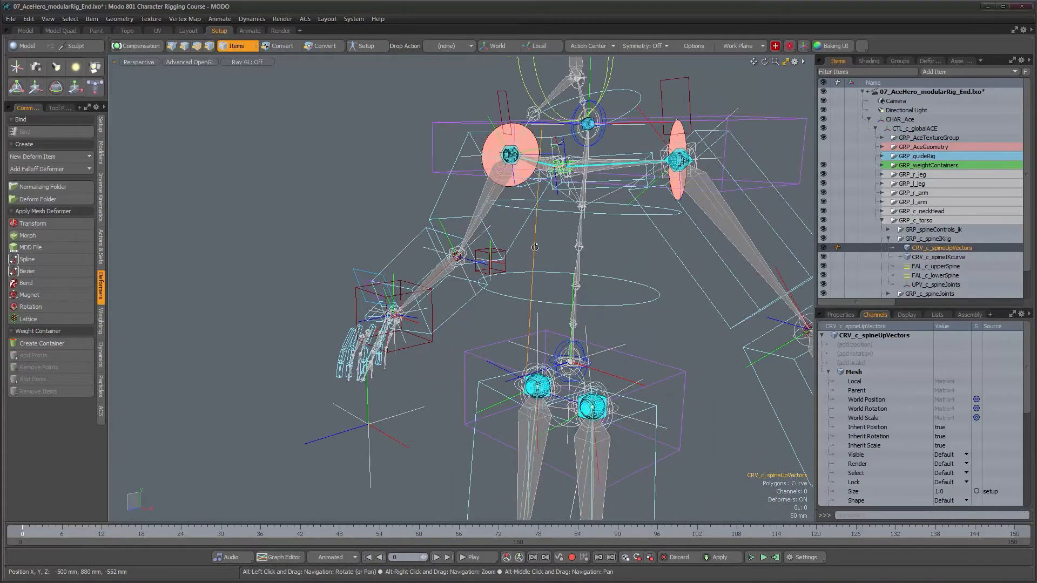
Examine the offset up-vectors curve from several angles and compare its placement with the UPV_c_spineJoints locator
alt+drag(534, 247, 572, 250)
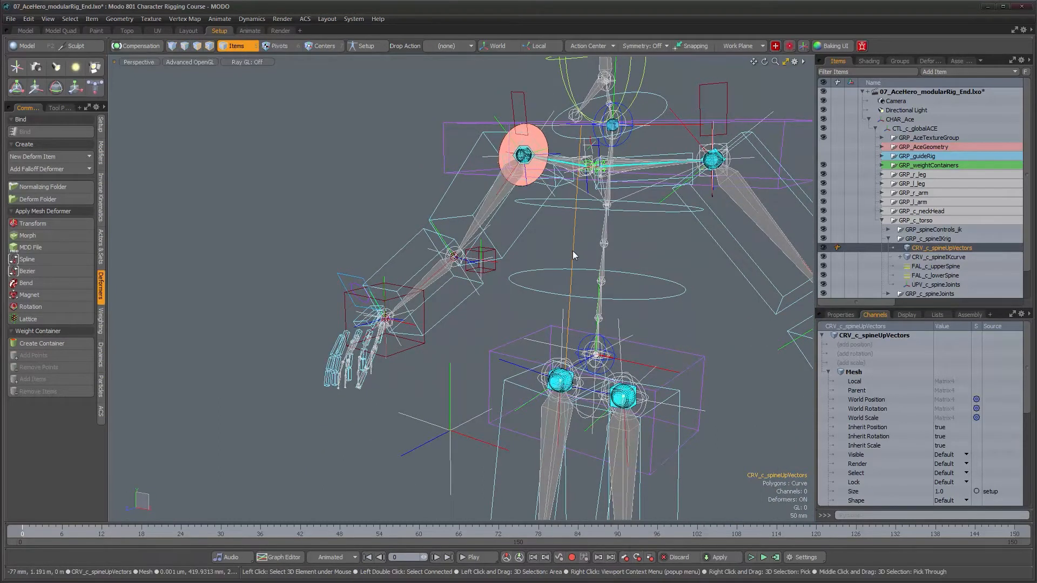
alt+drag(640, 313, 606, 318)
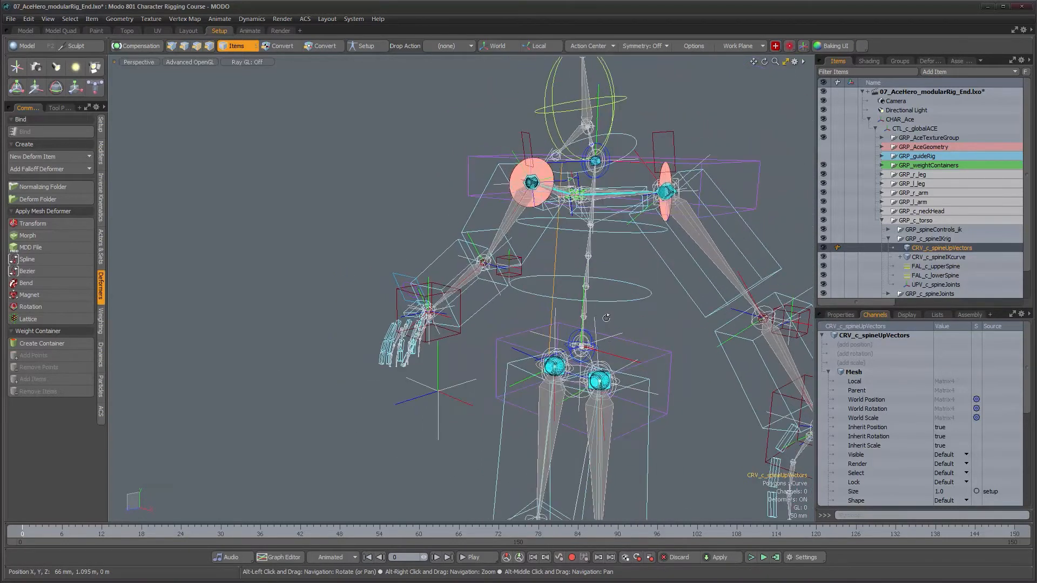
click(462, 406)
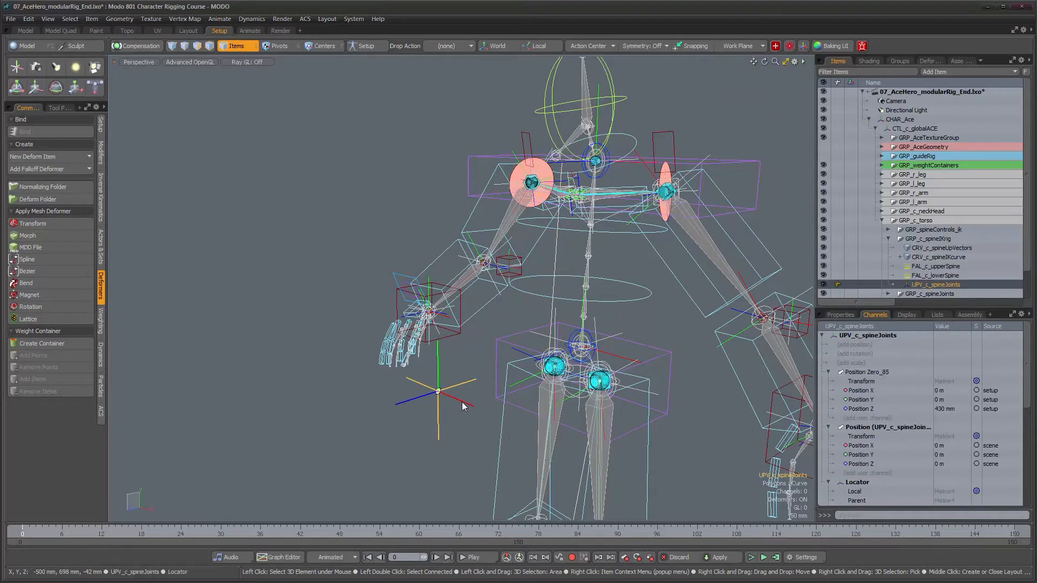
mouse_move(556, 337)
alt+mouse_down()
mouse_move(544, 339)
mouse_move(563, 346)
alt+mouse_up()
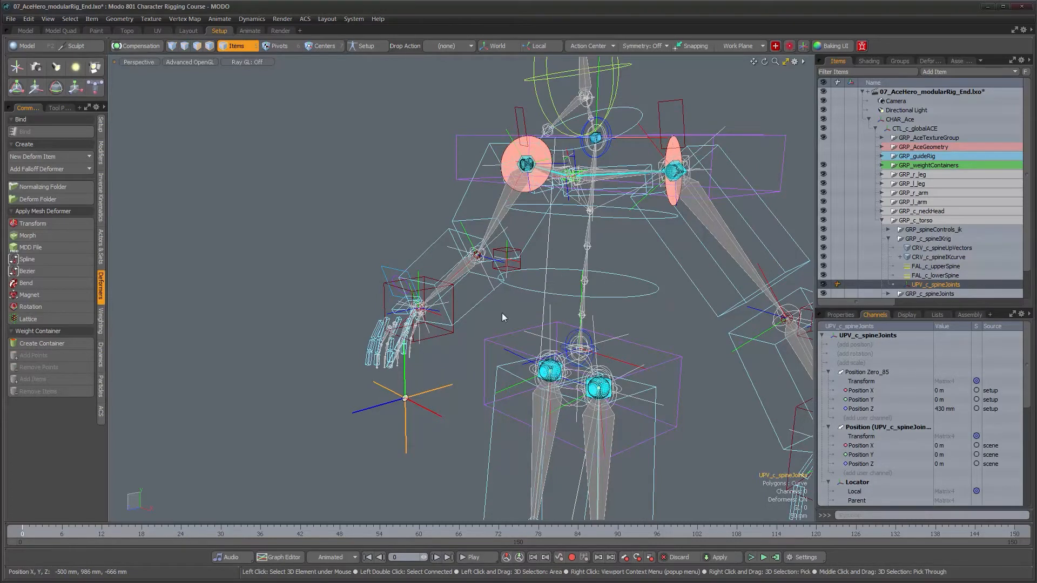
alt+drag(501, 312, 518, 311)
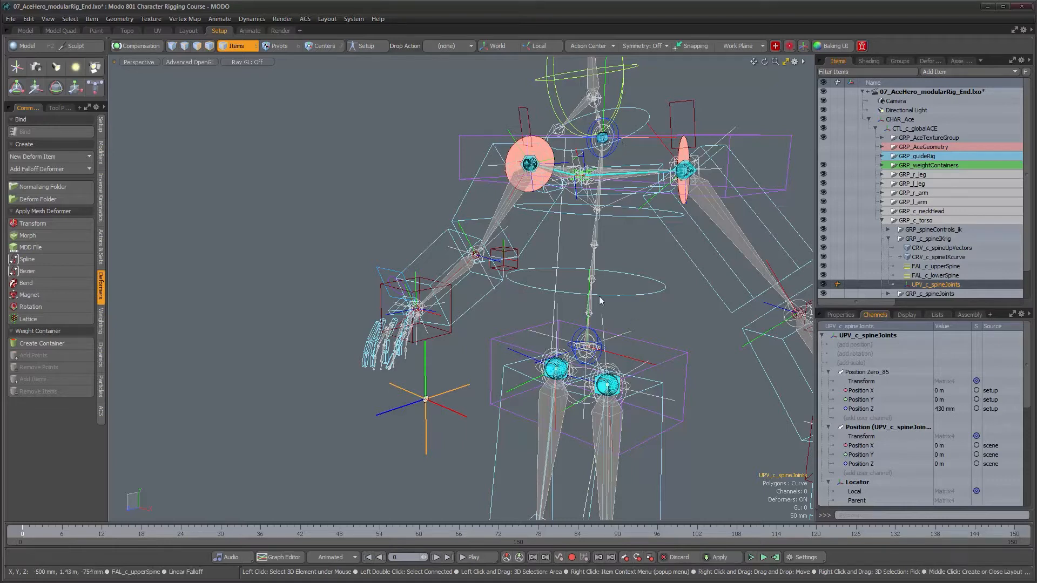
alt+drag(666, 261, 634, 271)
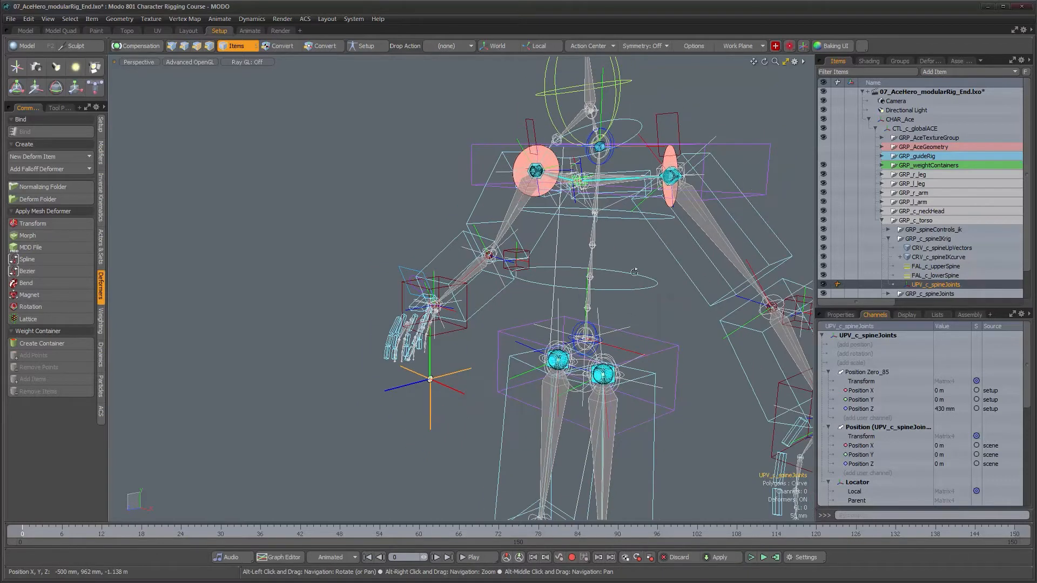
Add a new locator and parent it inside GRP_c_spineIKrig
click(643, 293)
alt+drag(655, 330, 962, 282)
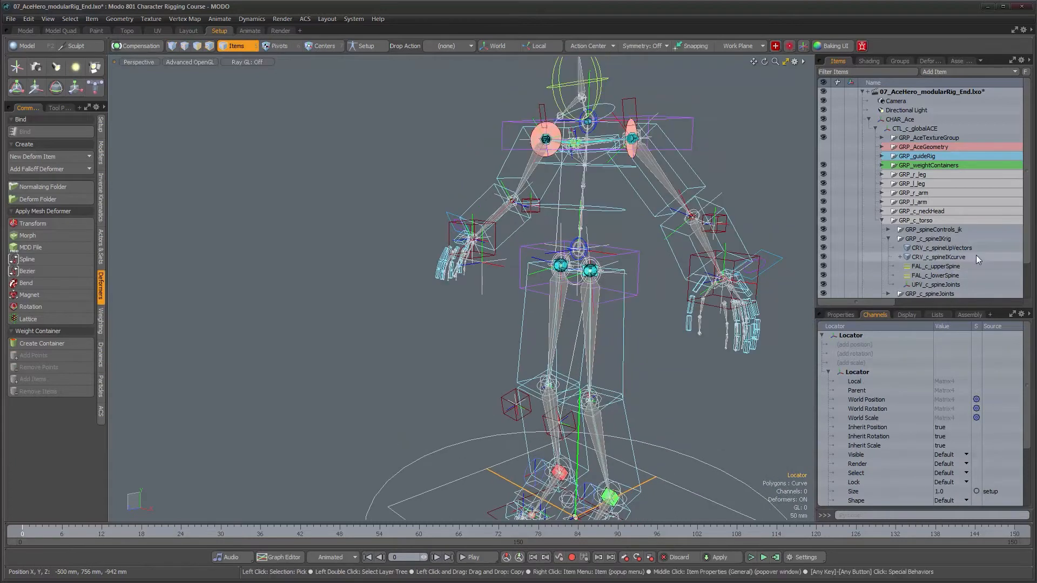
scroll(977, 255, down, 3)
drag(894, 284, 920, 206)
alt+drag(588, 262, 568, 268)
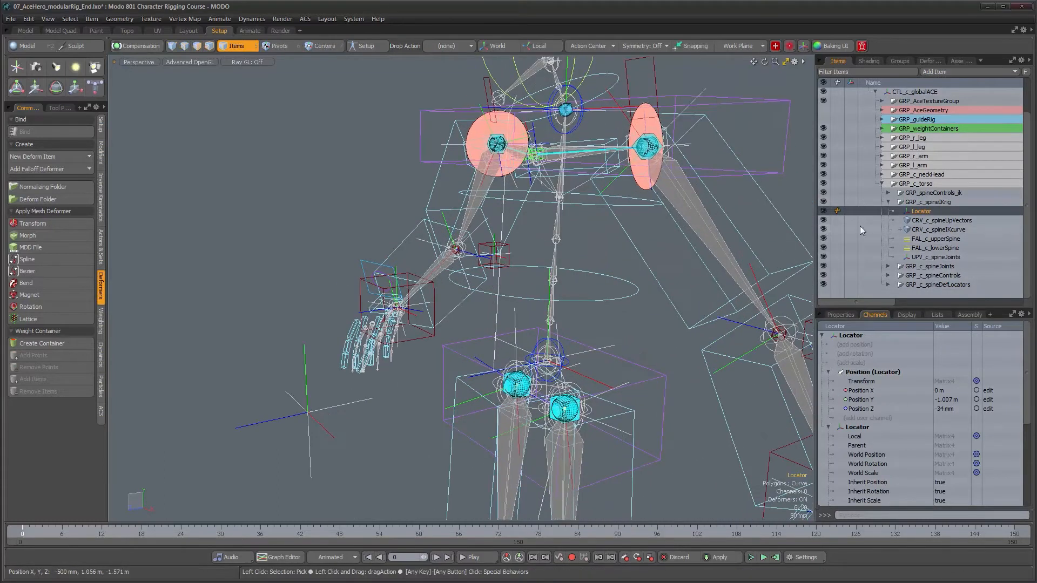
Rename the new locator as CNS_c_spineUpVector_01
double_click(925, 211)
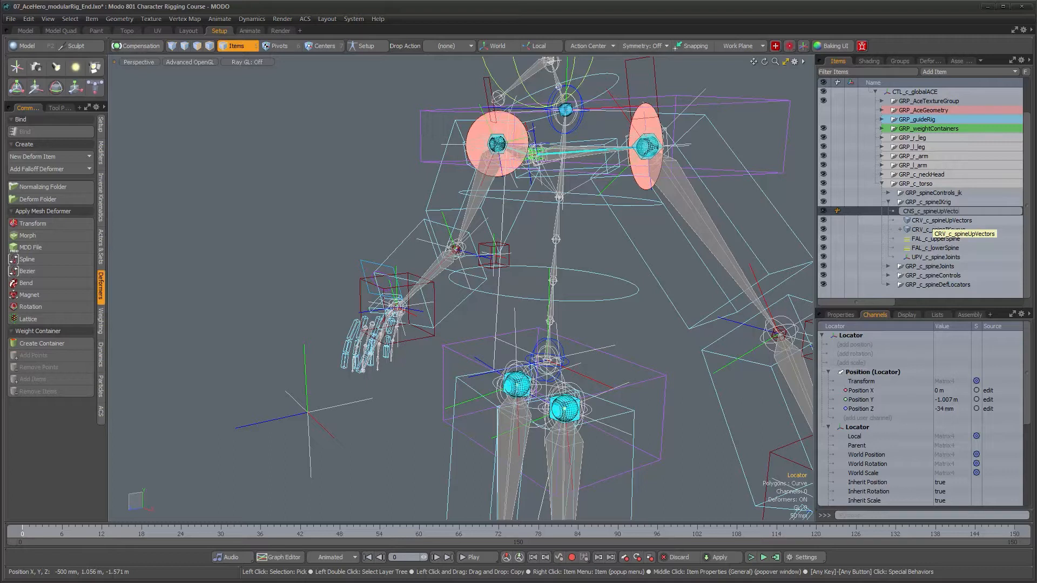
text(01)
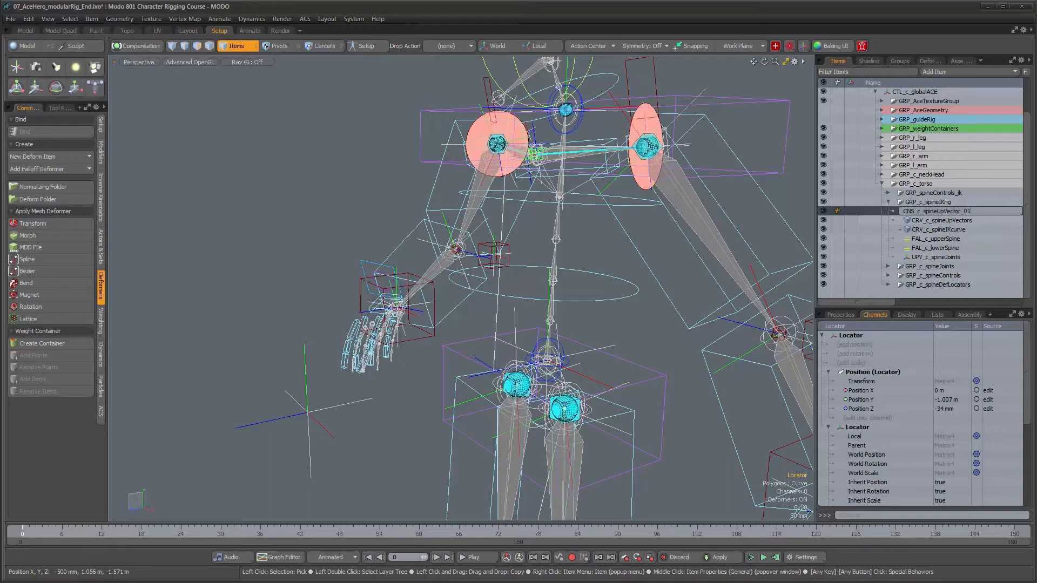
key(Return)
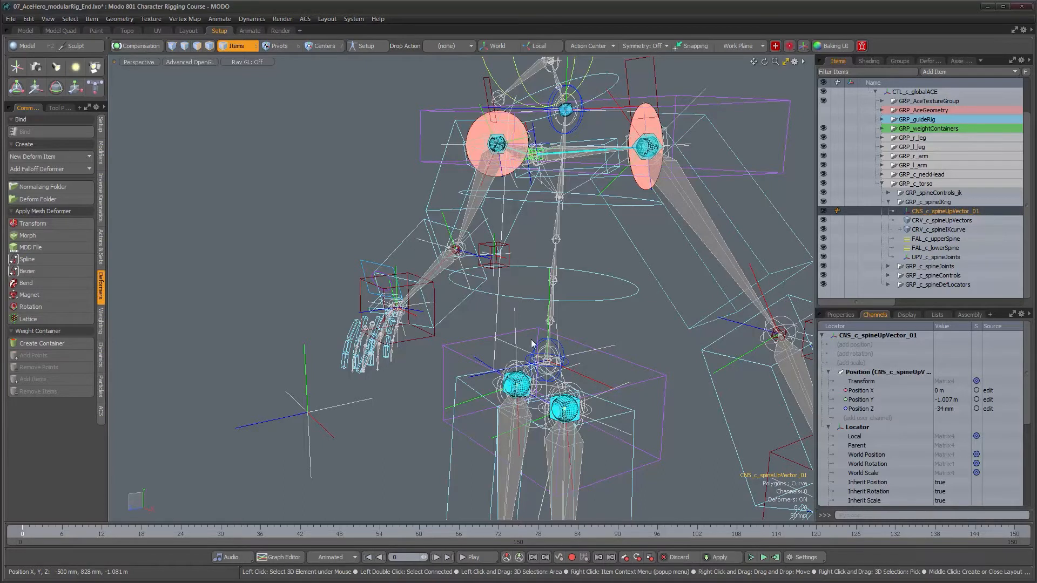
Constrain CNS_c_spineUpVector_01 to the CRV_c_spineUpVectors curve with a Path constraint
alt+drag(530, 328, 540, 301)
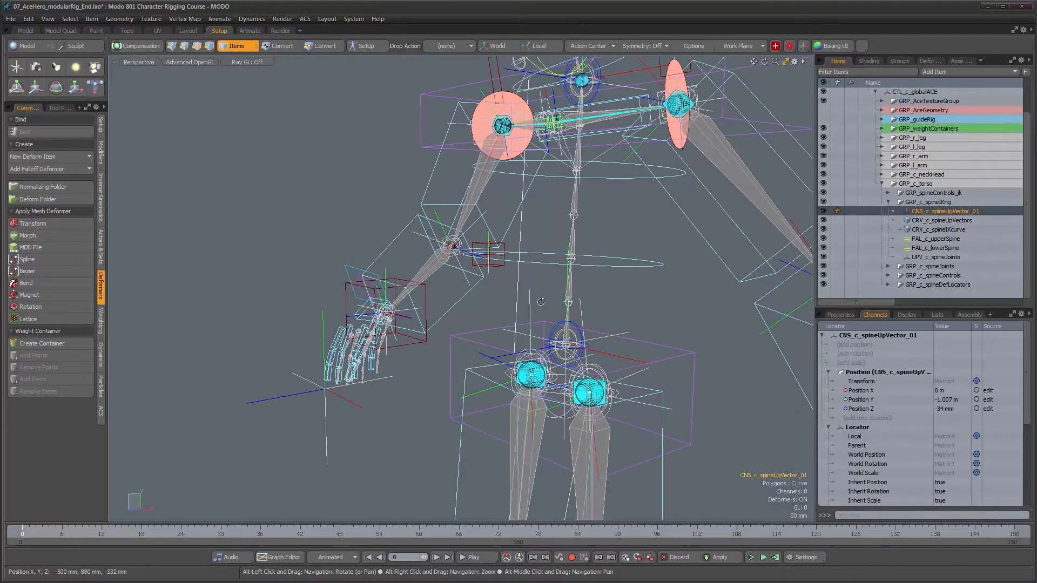
shift+click(517, 281)
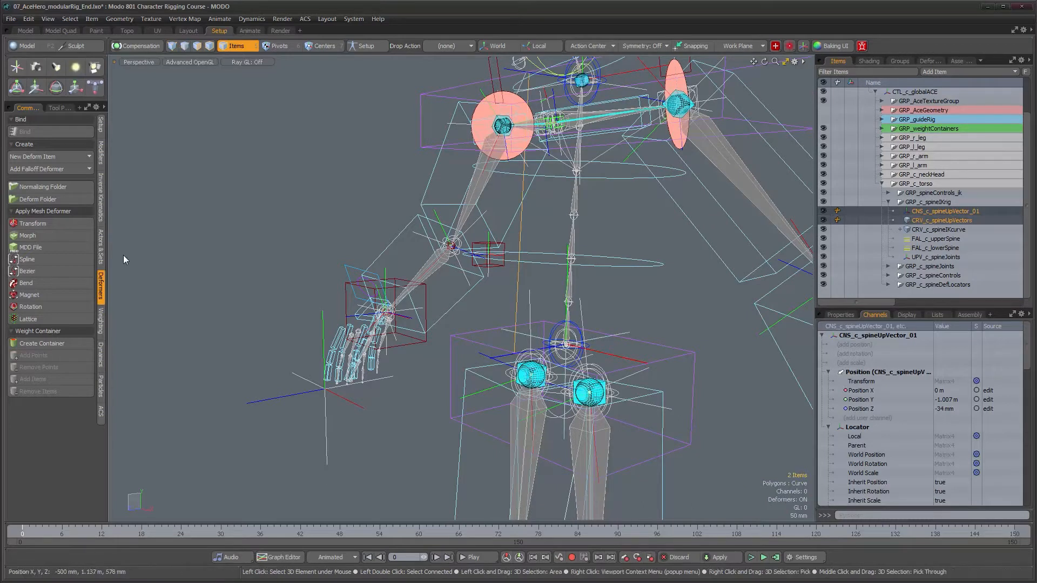
click(101, 162)
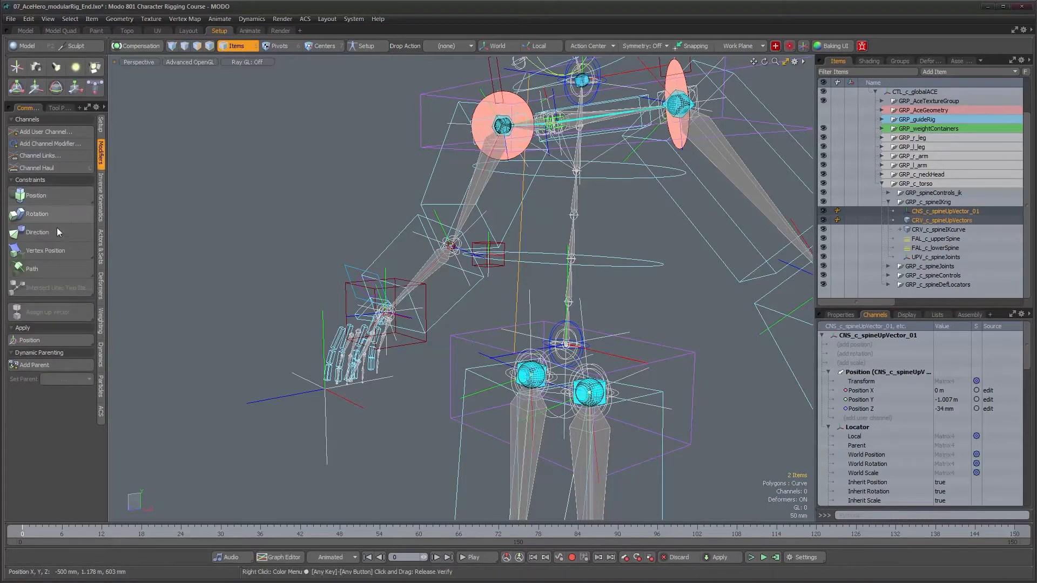
click(50, 271)
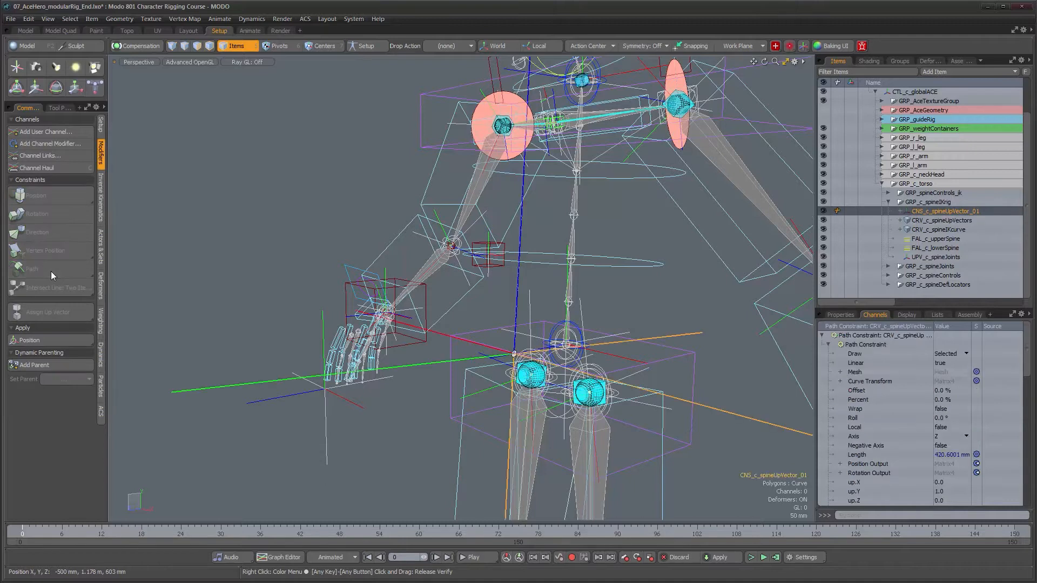
alt+drag(400, 297, 462, 314)
alt+drag(521, 337, 500, 327)
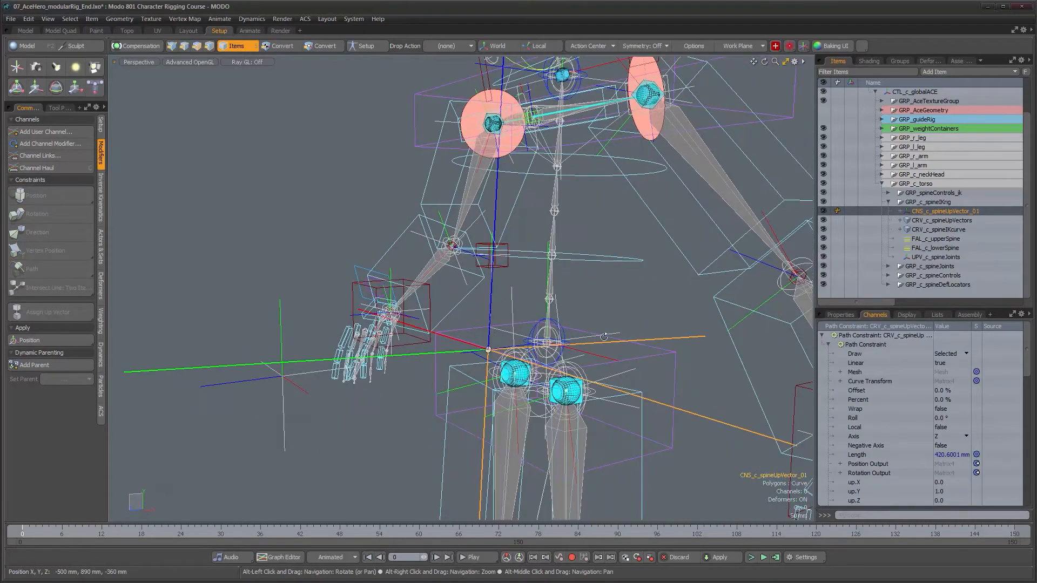
Set the display size of CNS_c_spineUpVector_01 to 0.058 and replace its default shape with a custom non-solid pyramid
click(905, 316)
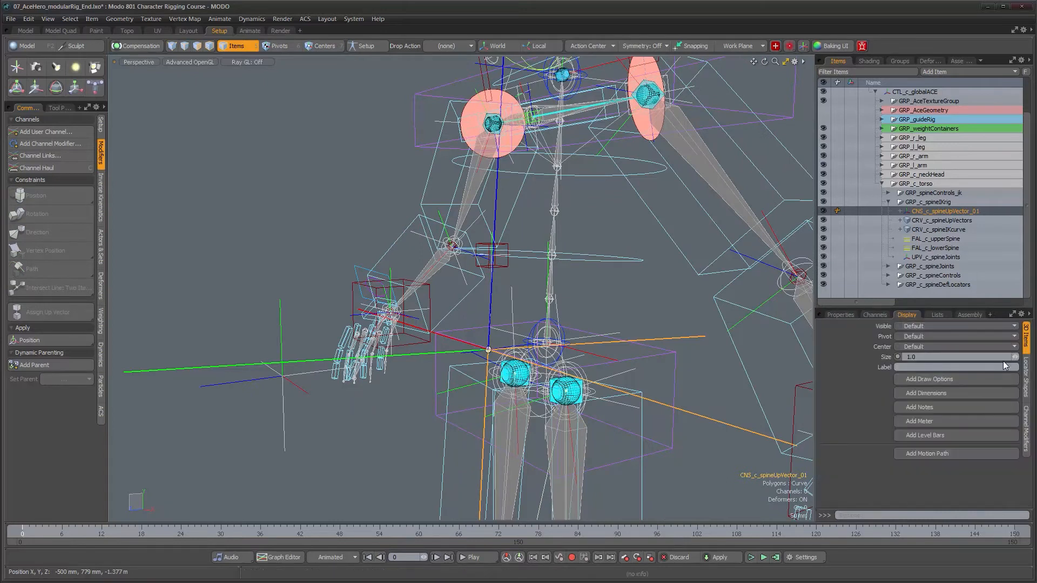
drag(1014, 356, 1009, 357)
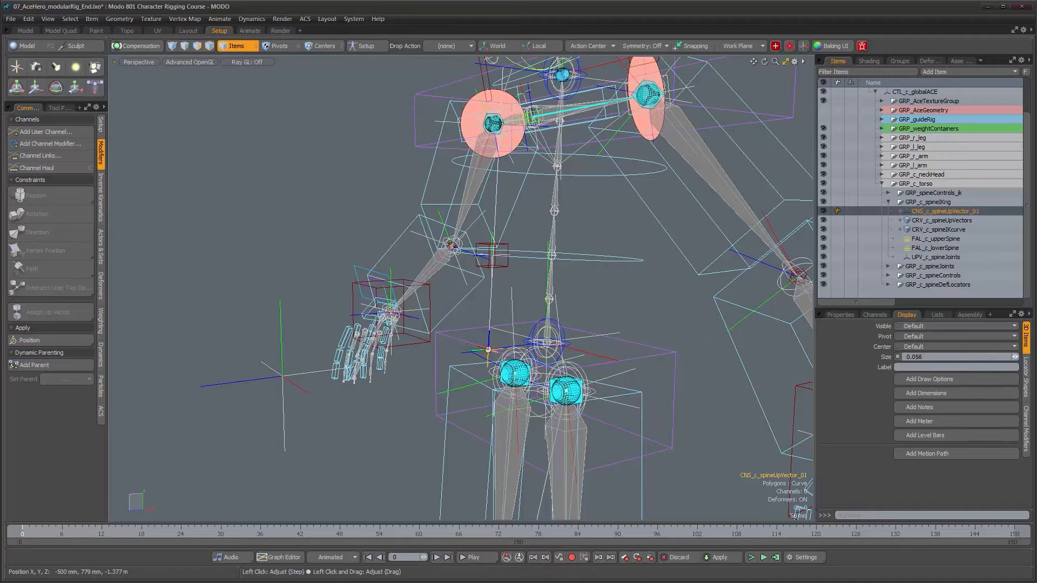
click(1028, 377)
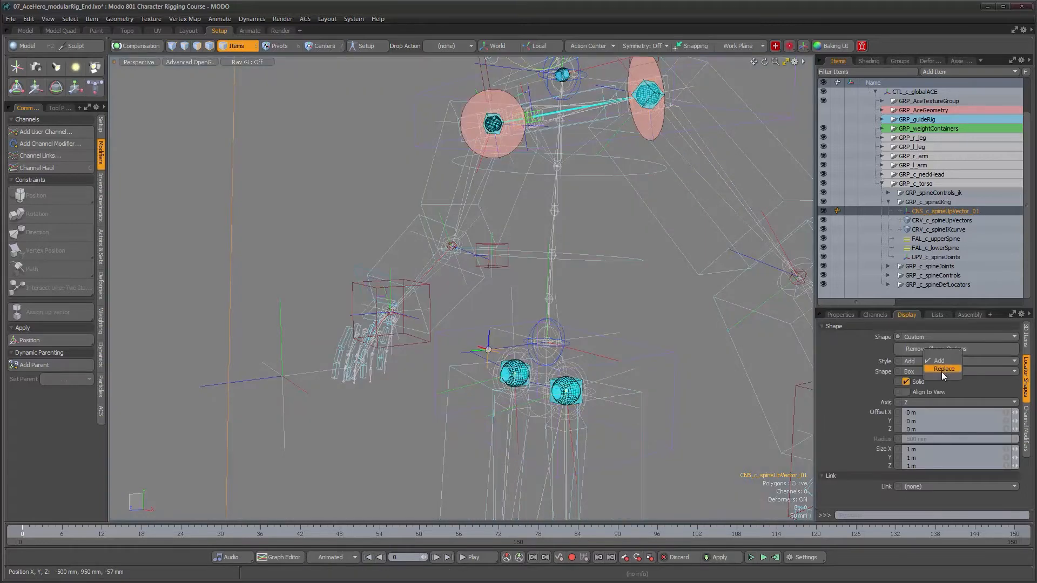
click(941, 371)
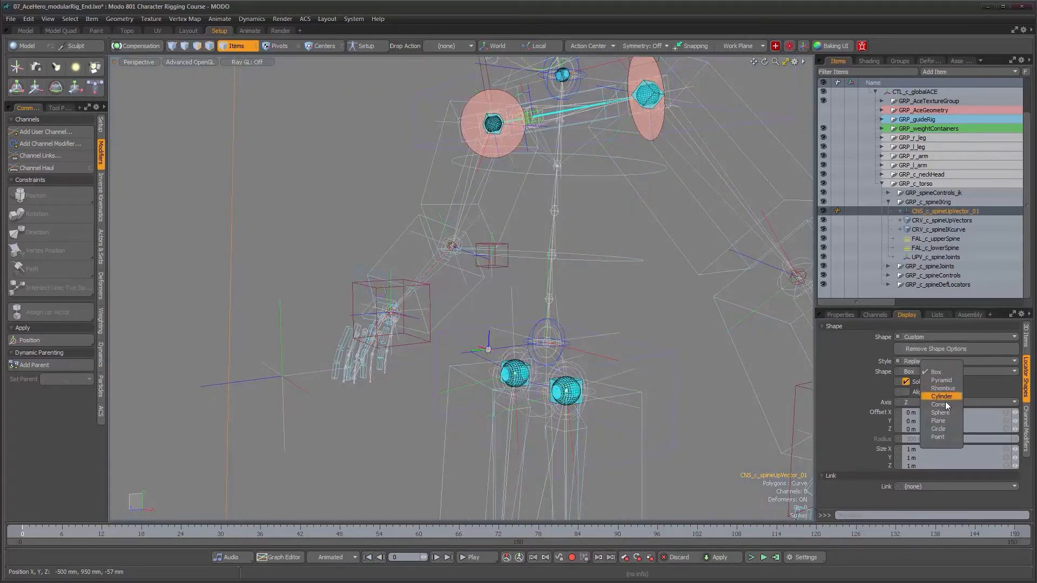
click(942, 380)
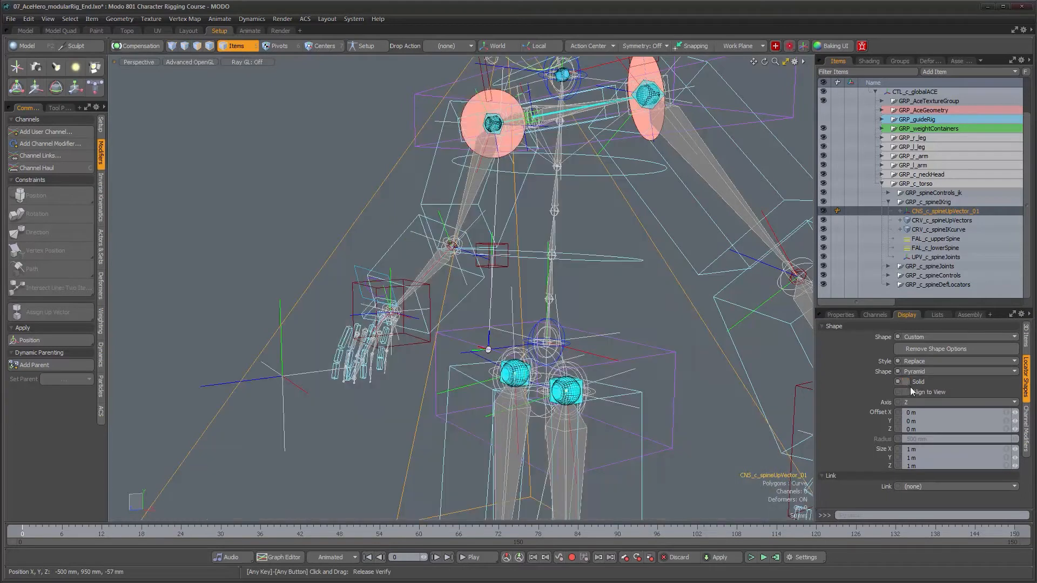
Set the pyramid shape's size to 25.9 mm in X, Y and Z and its axis to Y
right_drag(1015, 450, 970, 449)
drag(975, 456, 959, 456)
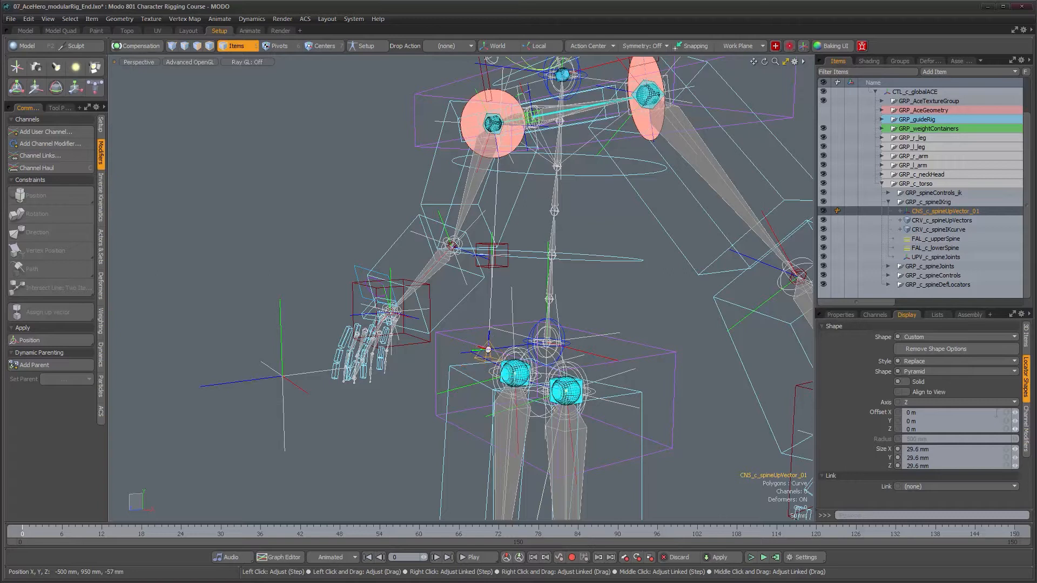
click(966, 403)
click(966, 396)
alt+drag(503, 348, 556, 361)
click(1014, 451)
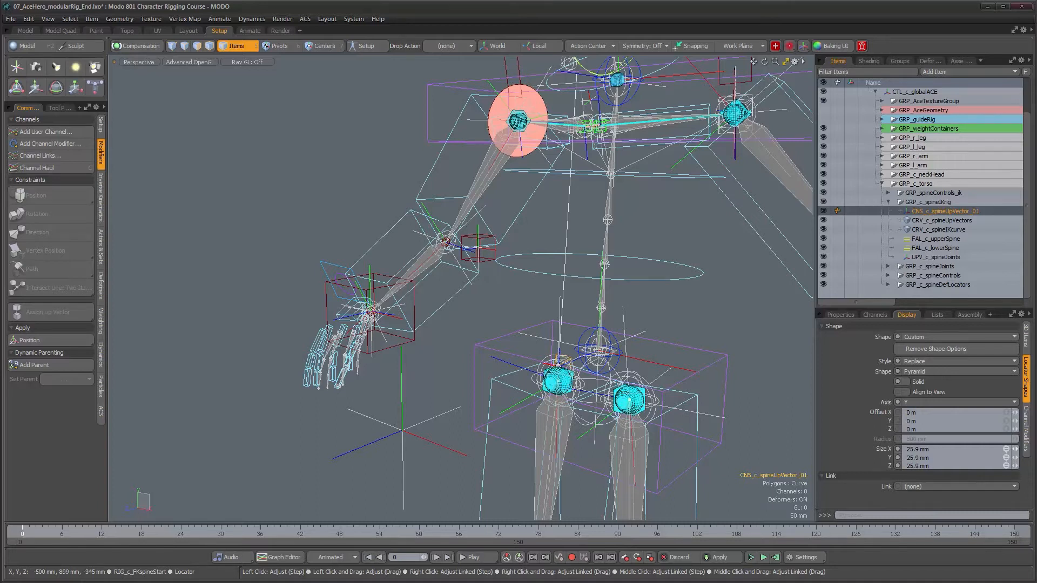
Expand the GRP_c_spineJoints hierarchy down to the children of JNT_c_spine05 to examine the spine joint chain
alt+drag(768, 351, 636, 296)
alt+right_drag(597, 289, 614, 300)
alt+drag(565, 331, 548, 332)
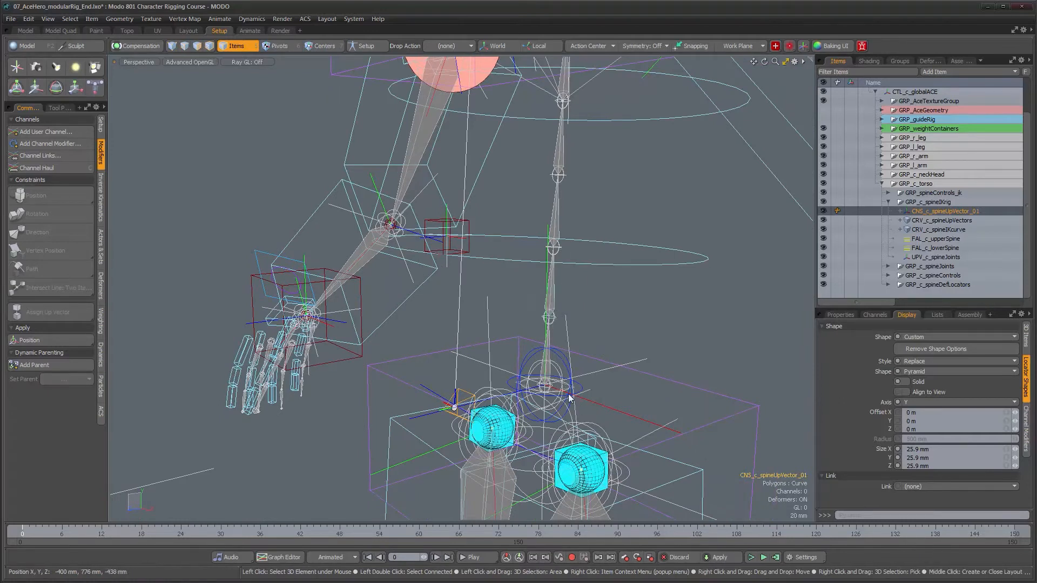
scroll(543, 357, down, 2)
alt+drag(480, 404, 558, 360)
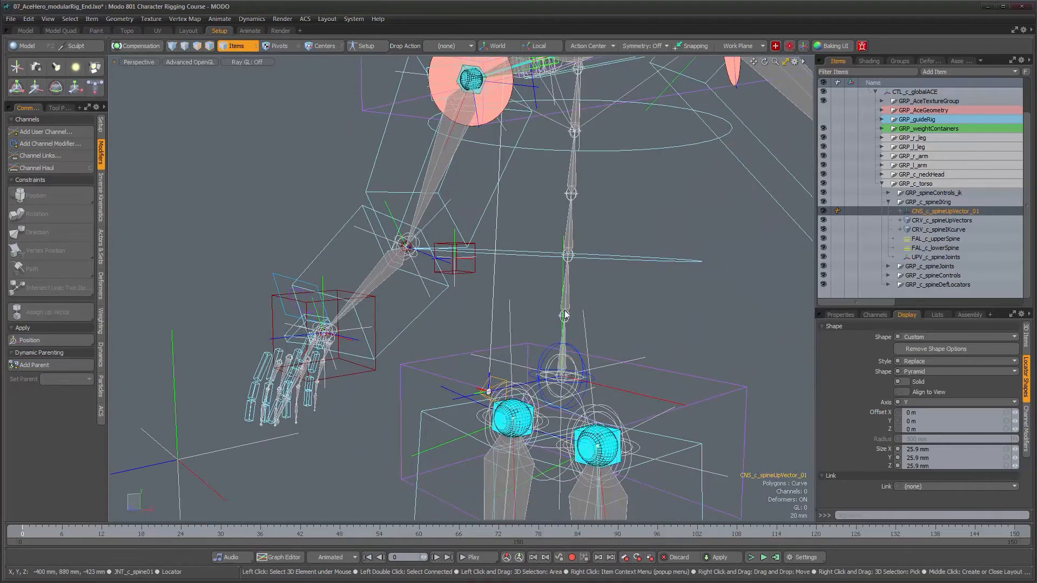
alt+drag(586, 162, 571, 203)
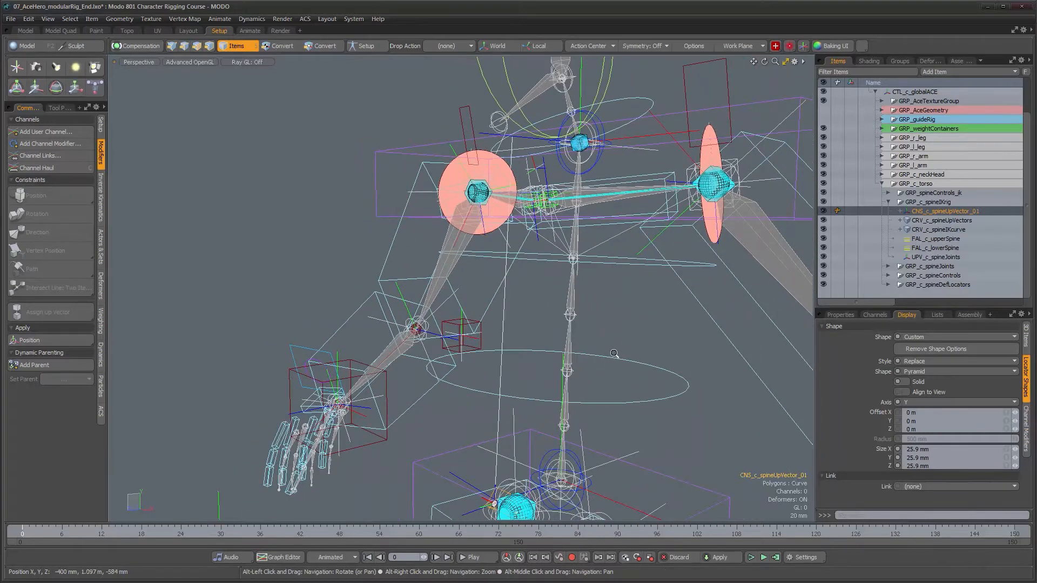
alt+right_drag(614, 354, 604, 354)
click(888, 267)
click(895, 267)
click(901, 248)
click(907, 258)
click(914, 267)
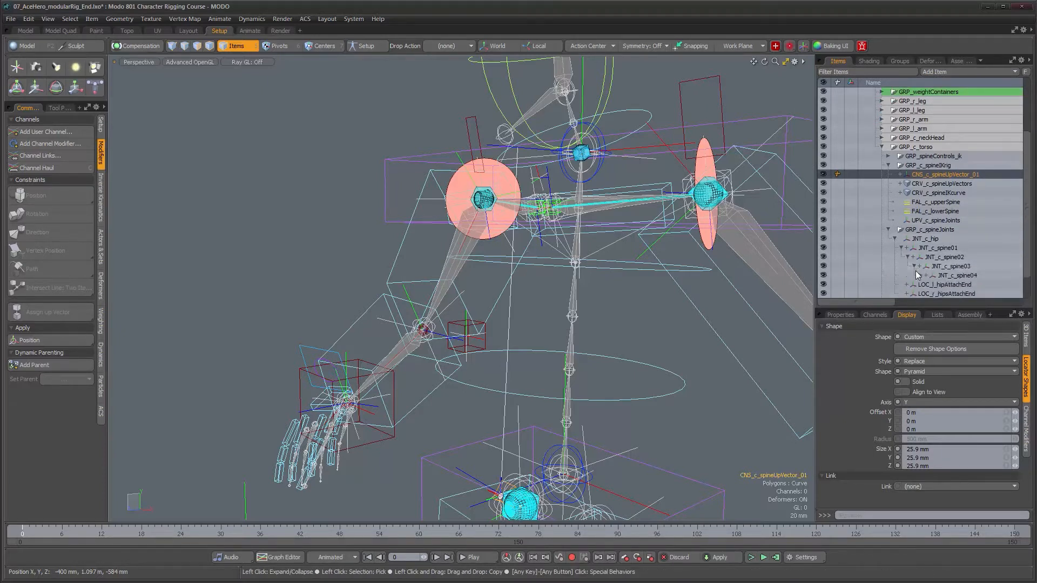
click(919, 275)
click(927, 275)
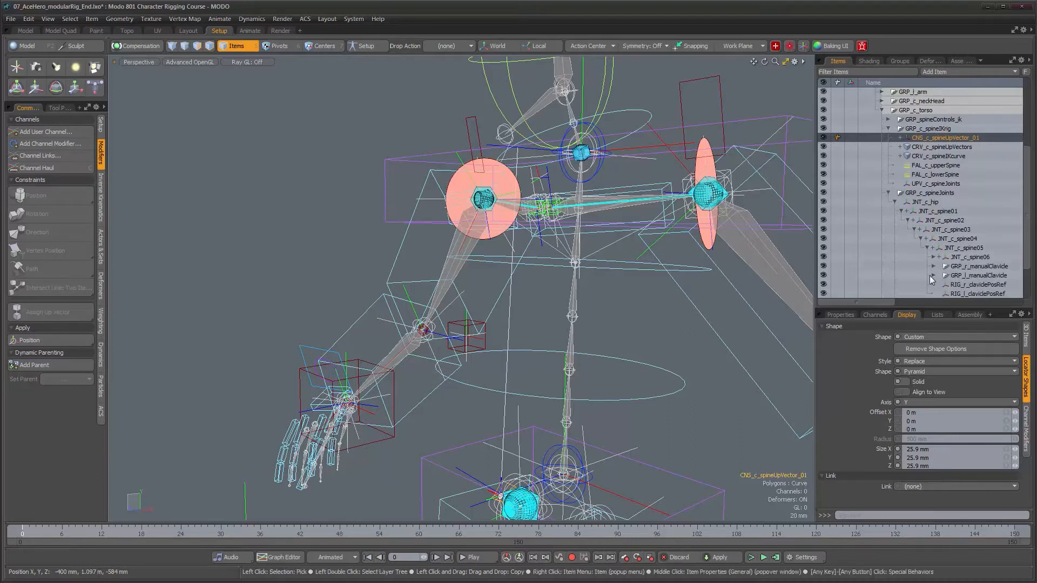
Check the path constraint applied to JNT_c_spine06
scroll(967, 232, down, 2)
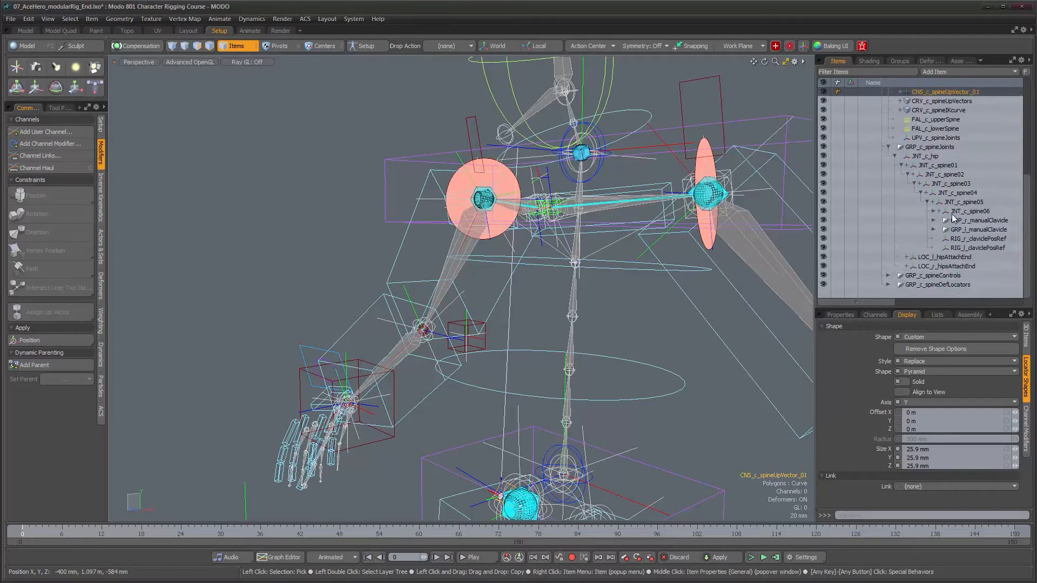
click(940, 211)
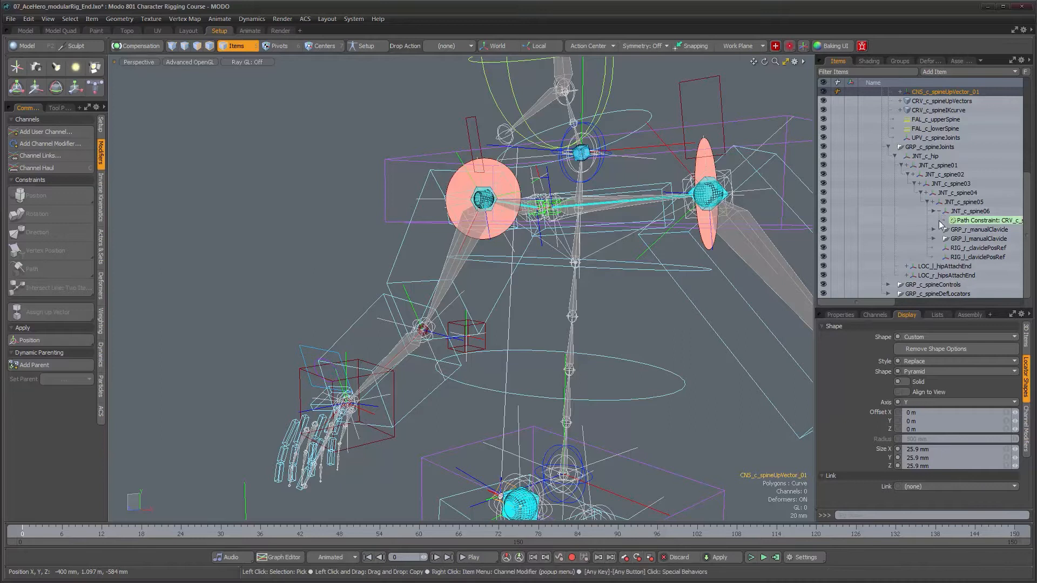
click(939, 211)
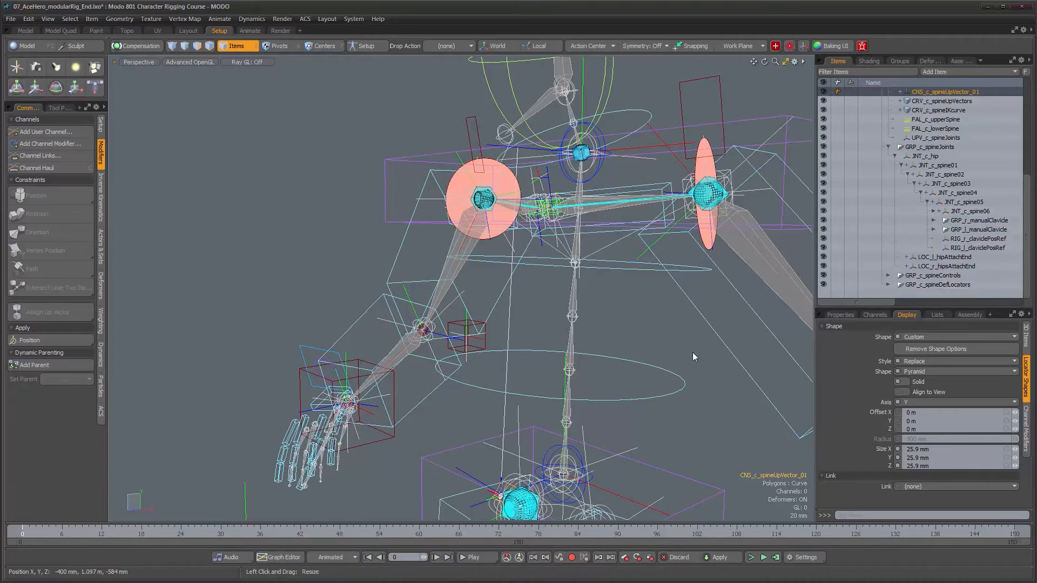
mouse_move(647, 406)
alt+mouse_down()
mouse_move(632, 415)
mouse_move(651, 394)
alt+mouse_up()
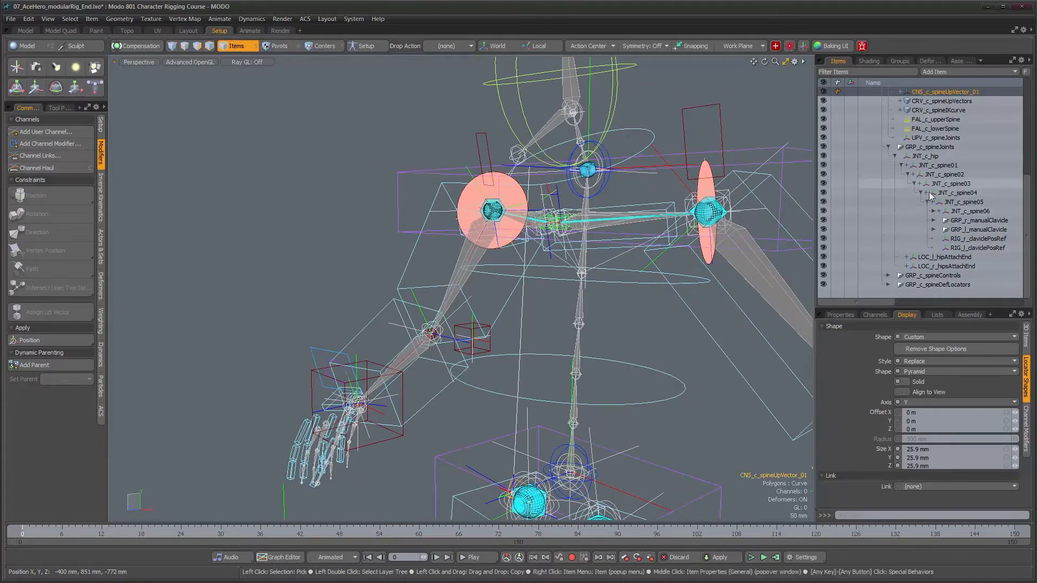
Duplicate the CNS_c_spineUpVector_01 locator five times
scroll(934, 223, up, 3)
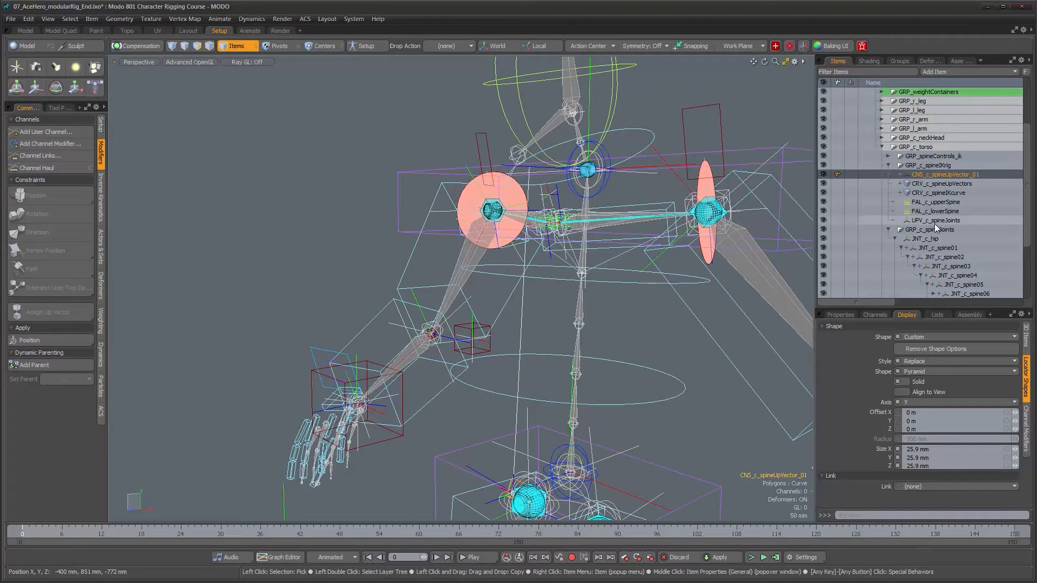
click(948, 174)
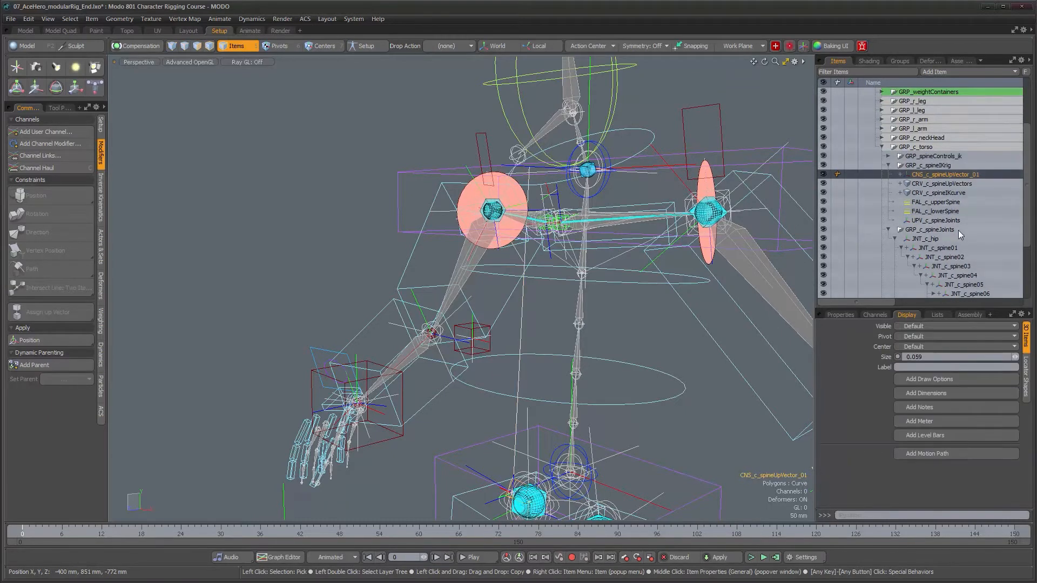
key(ctrl+d)
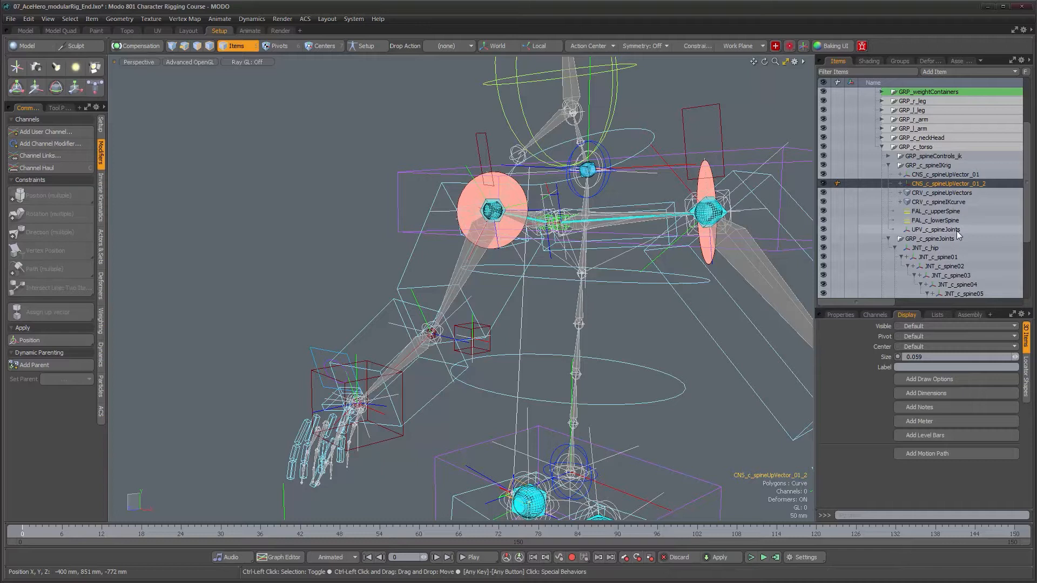
key(ctrl+d)
key(ctrl+d)
key(ctrl+d)
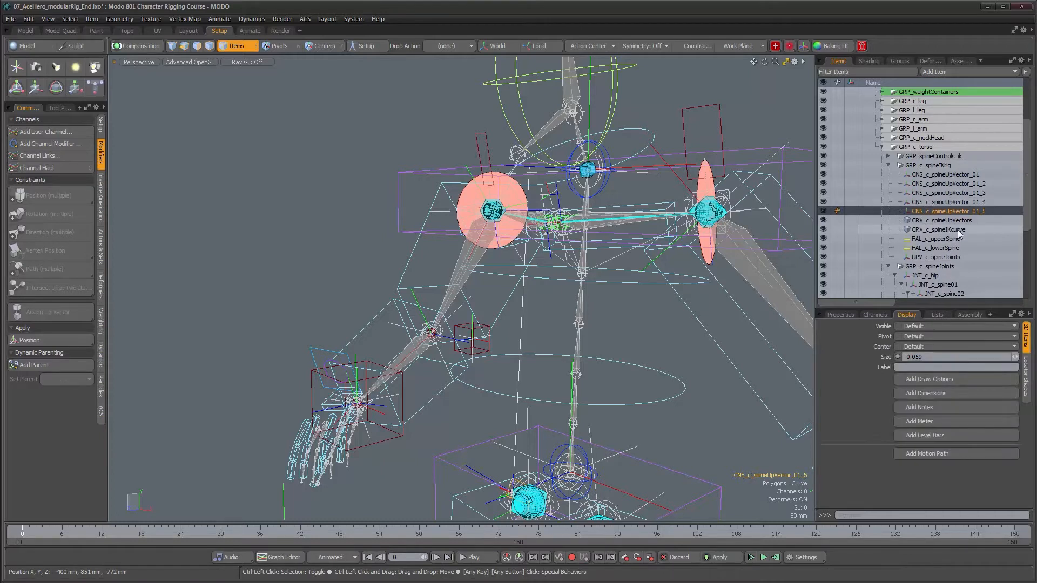
key(ctrl+d)
Rename the first two duplicated locators as CNS_c_spineUpVector_02 and CNS_c_spineUpVector_03
click(986, 183)
click(992, 185)
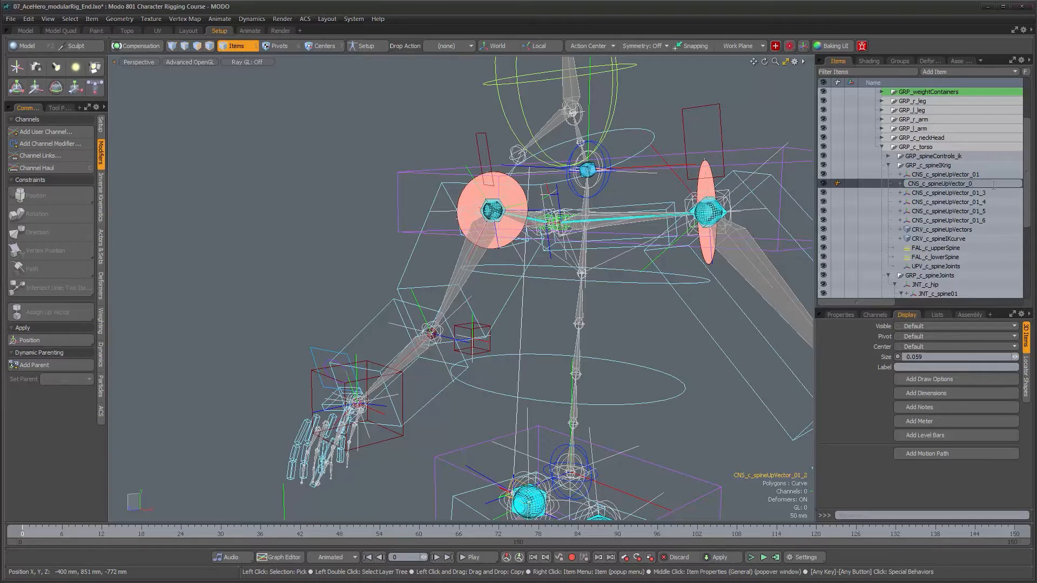
text(2)
key(Return)
click(992, 193)
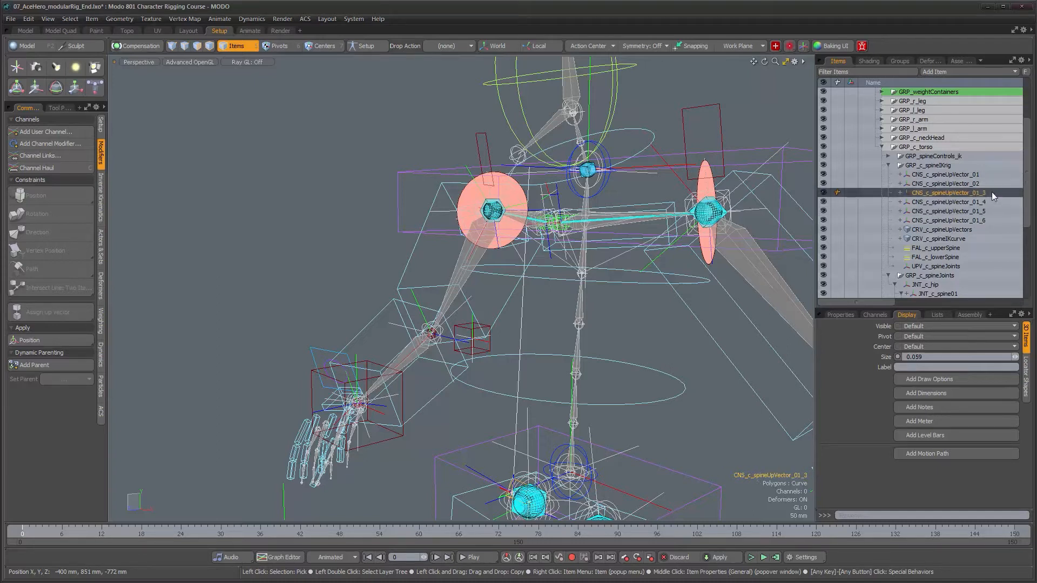
click(992, 192)
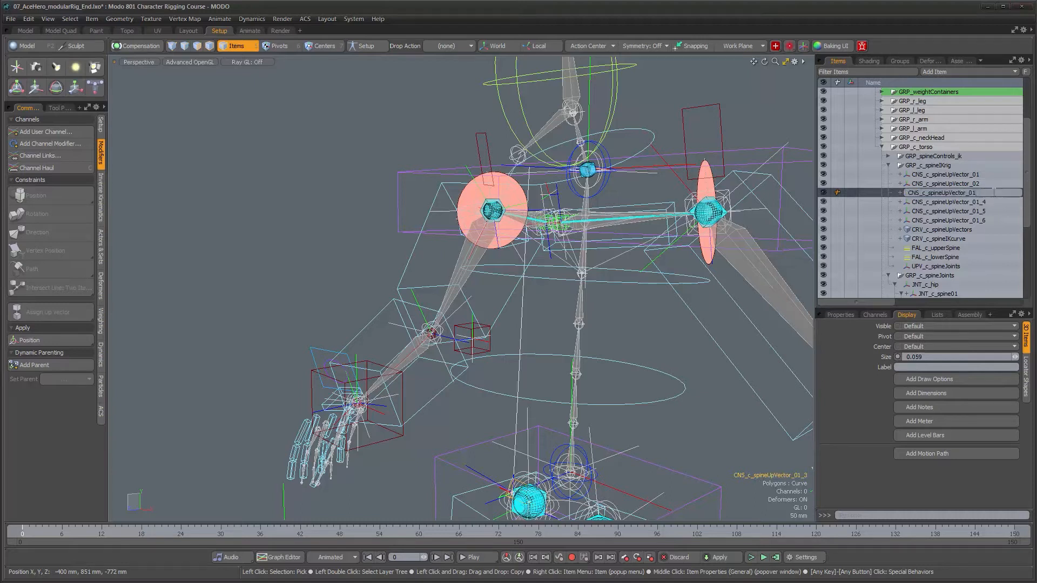
text(3)
key(Return)
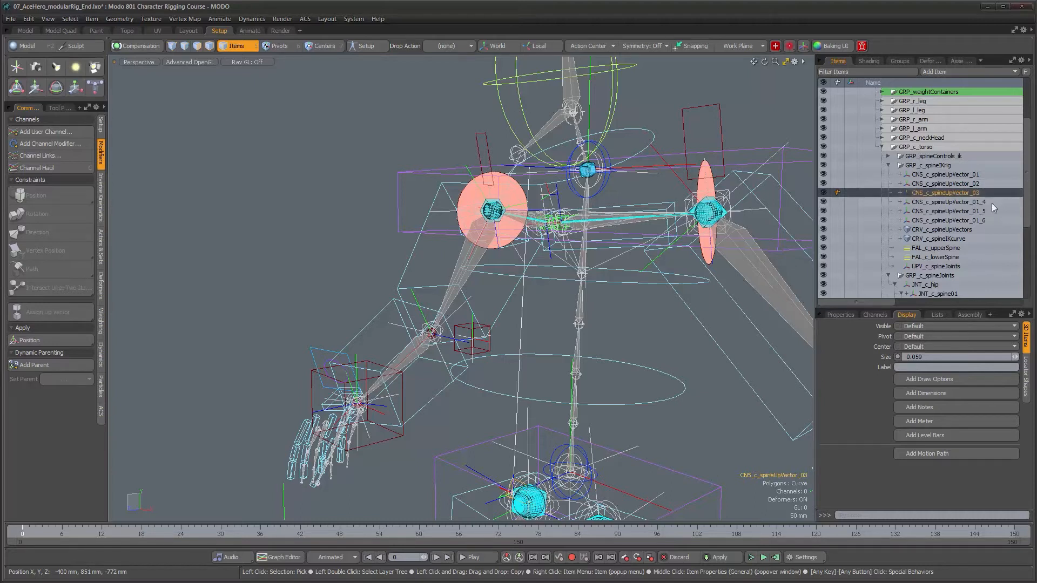
Rename the third and fourth duplicated locators as CNS_c_spineUpVector_04 and CNS_c_spineUpVector_05
click(992, 203)
click(990, 204)
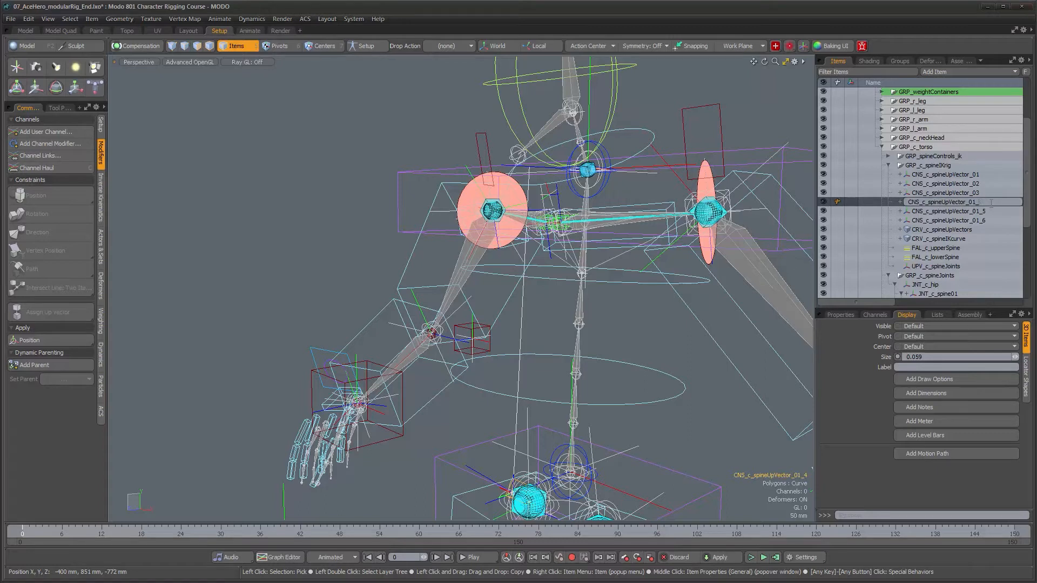
text(4)
key(Return)
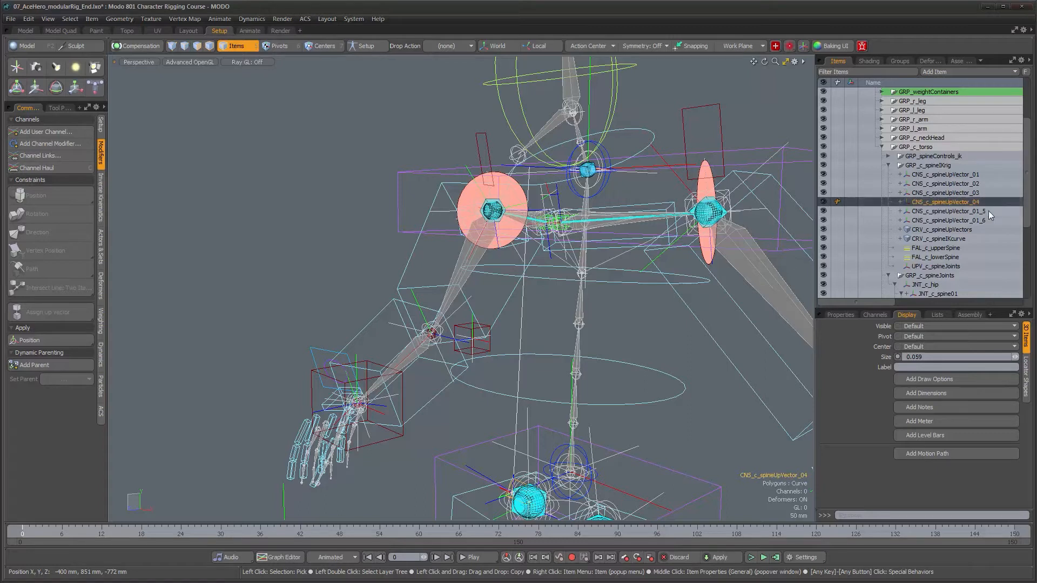
click(988, 210)
click(989, 210)
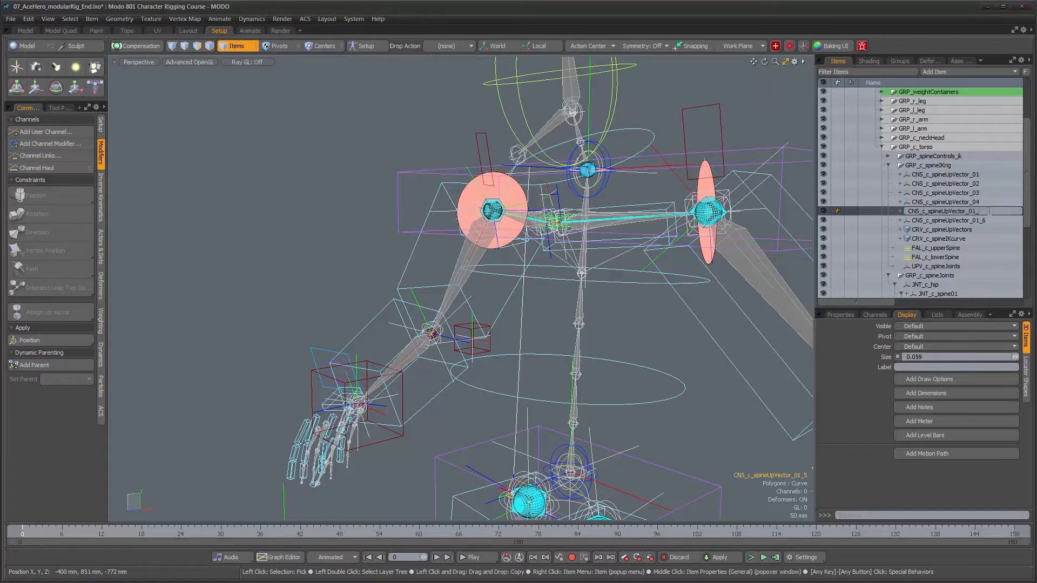
text(5)
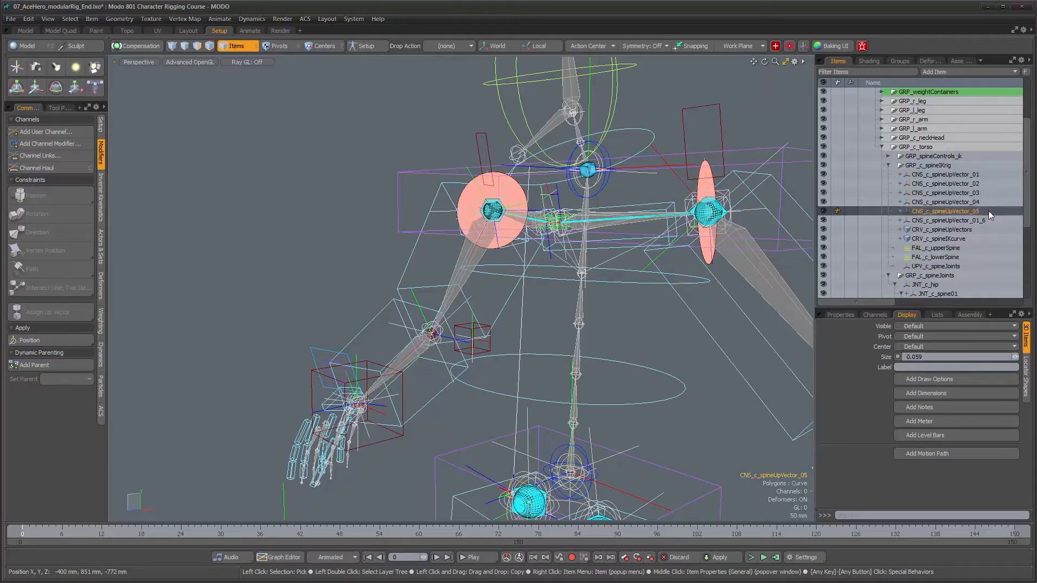
key(Return)
Rename the last duplicated locator as CNS_c_spineUpVector_06
click(981, 219)
click(984, 219)
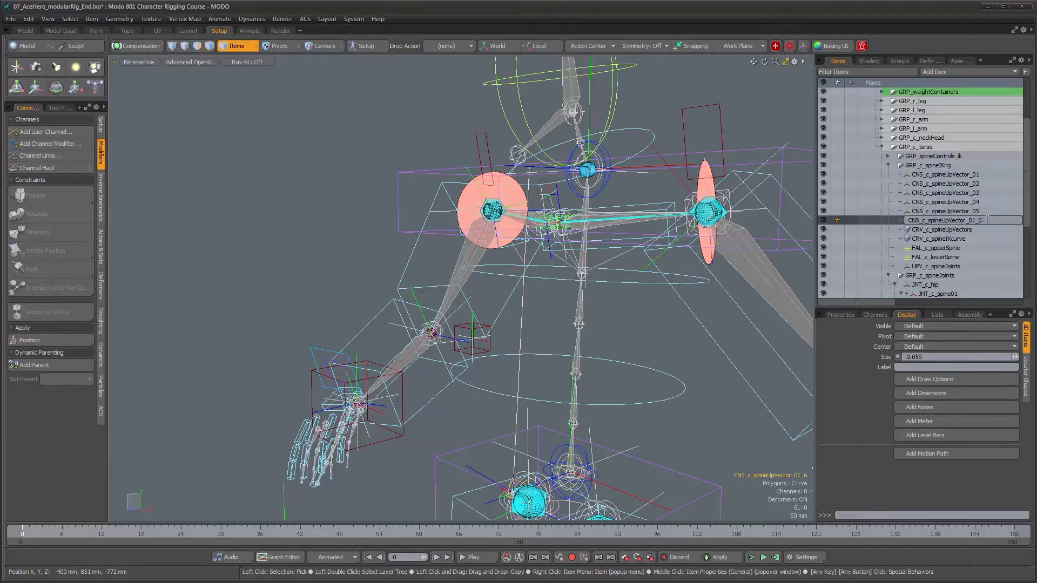
text(6)
key(Return)
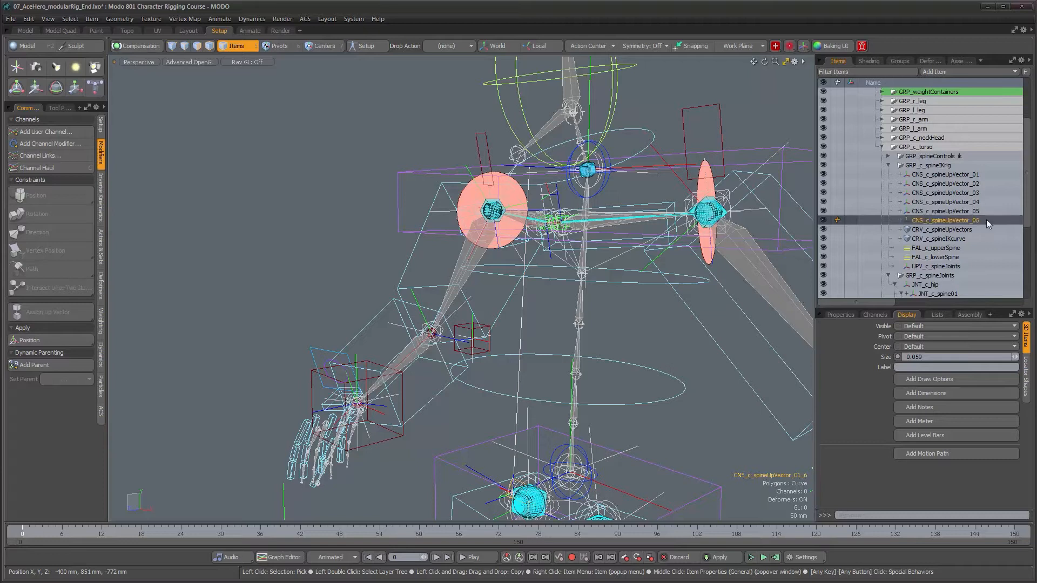
Parent all six CNS_c_spineUpVector locators under the CRV_c_spineUpVectors curve and expand the curve's hierarchy
alt+drag(719, 319, 683, 322)
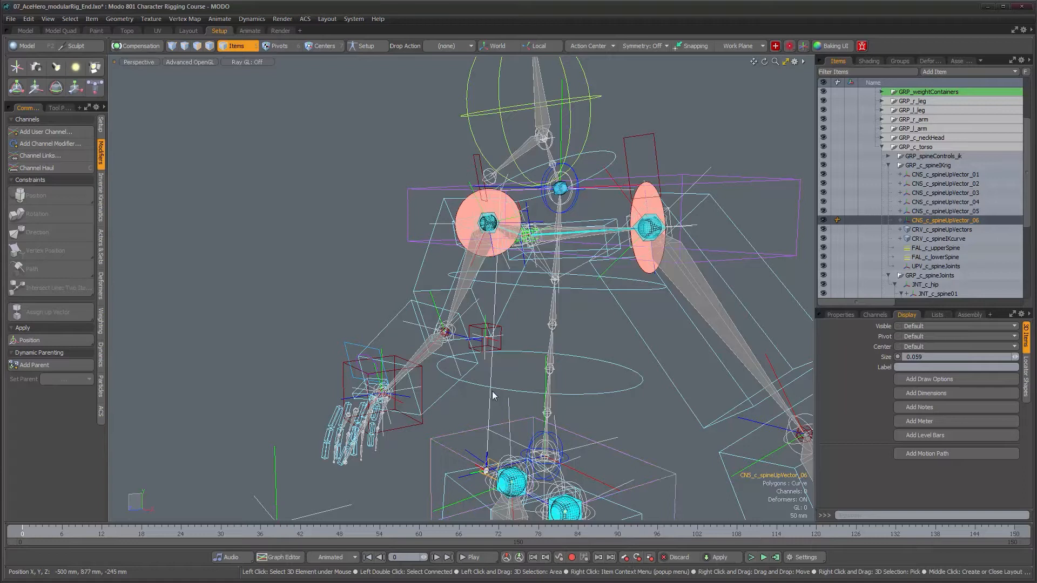
alt+drag(567, 331, 504, 420)
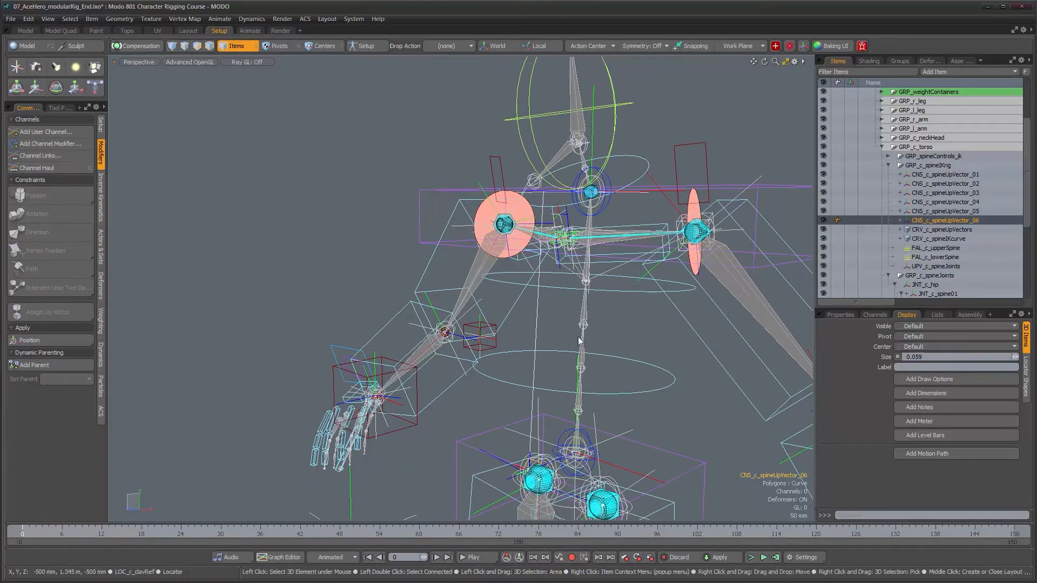
alt+drag(545, 356, 597, 354)
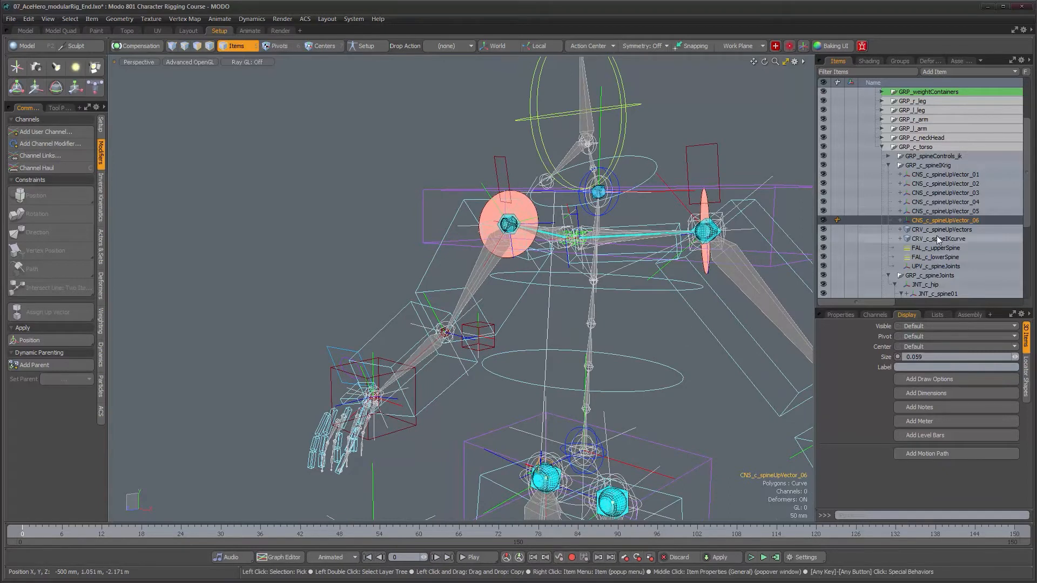
scroll(938, 239, down, 4)
scroll(939, 238, up, 4)
shift+click(961, 177)
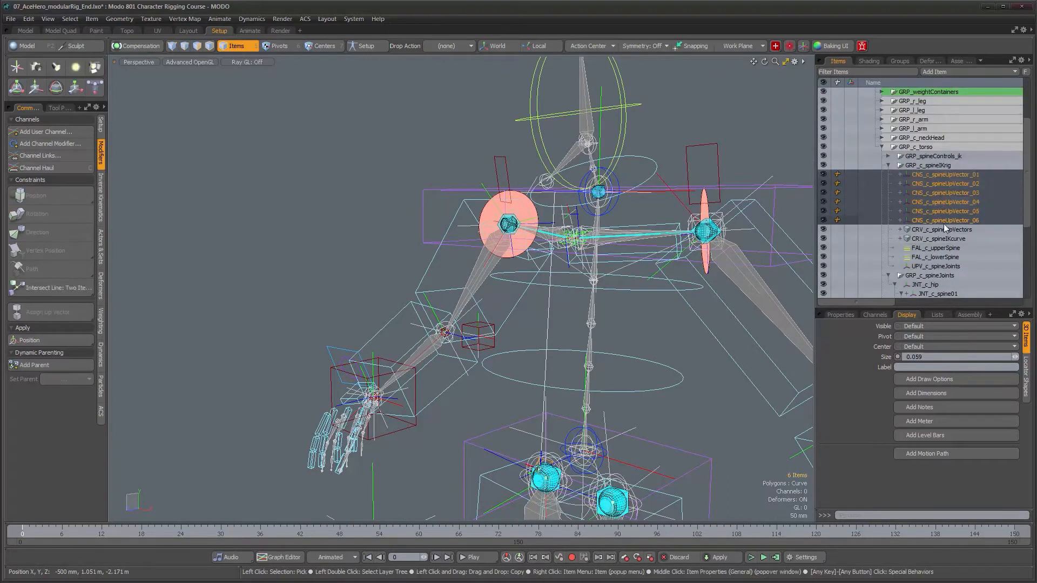
drag(942, 222, 941, 229)
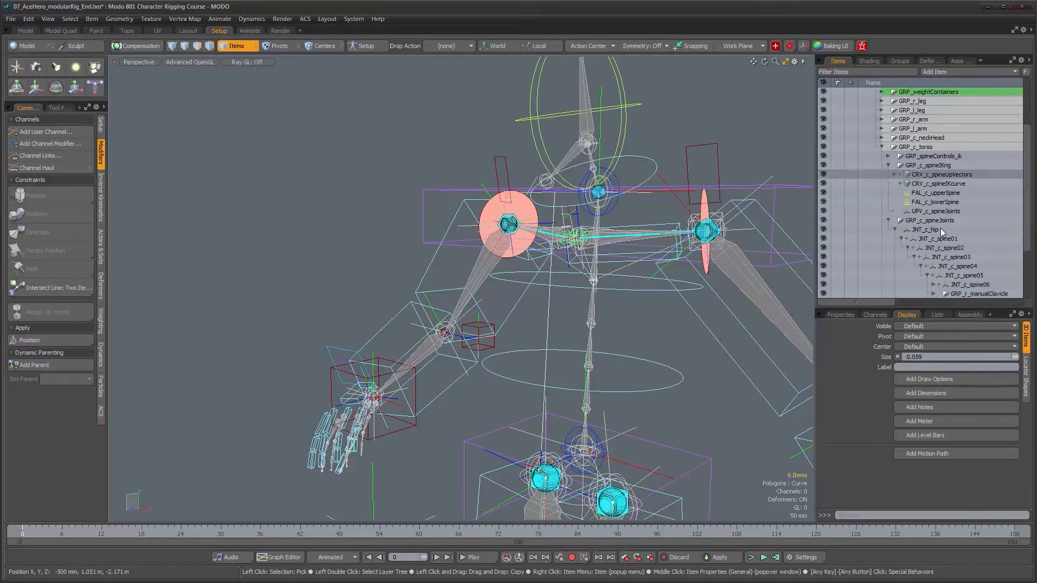
click(895, 174)
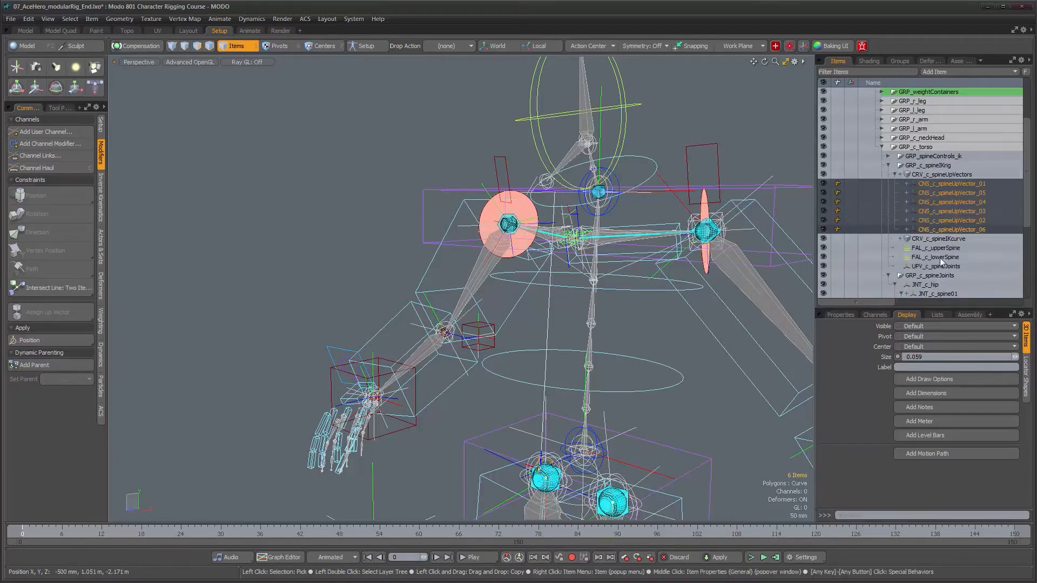
Reorder the locators under CRV_c_spineUpVectors in descending order, from CNS_c_spineUpVector_06 down to CNS_c_spineUpVector_01
alt+drag(612, 383, 598, 353)
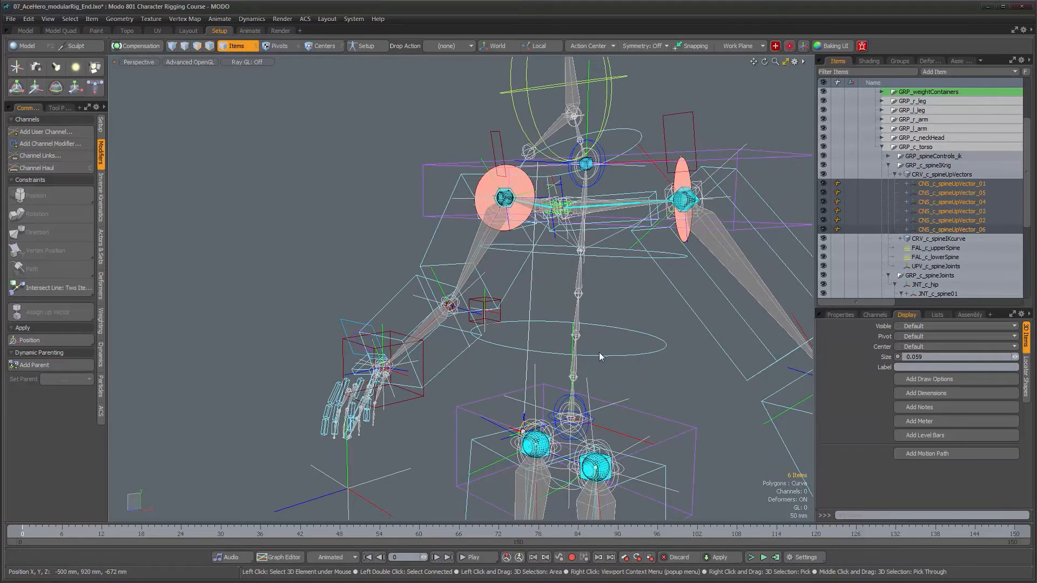
click(957, 185)
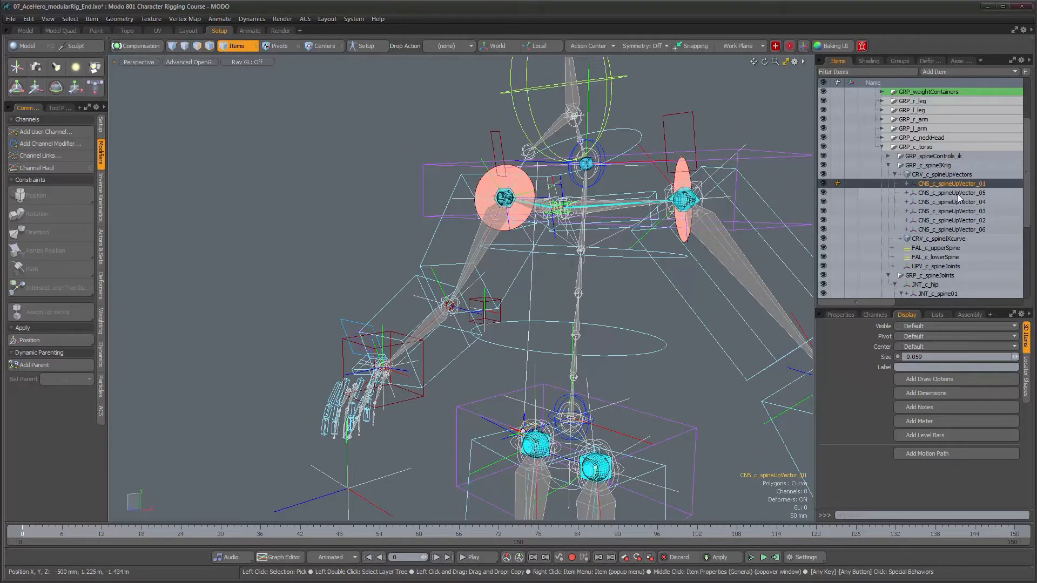
click(958, 194)
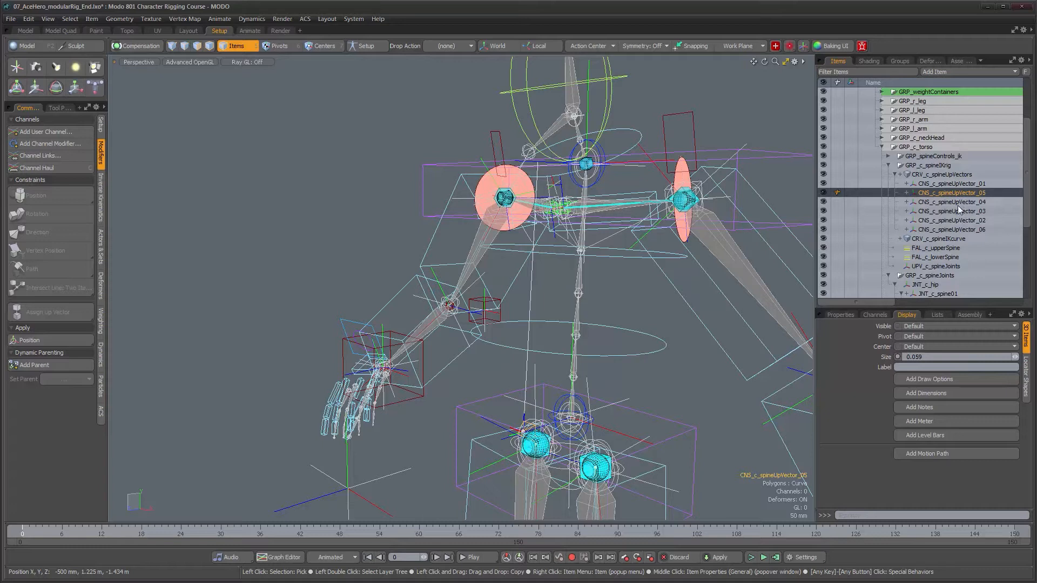
click(955, 184)
mouse_move(952, 183)
mouse_down()
mouse_move(955, 227)
mouse_move(959, 185)
mouse_up()
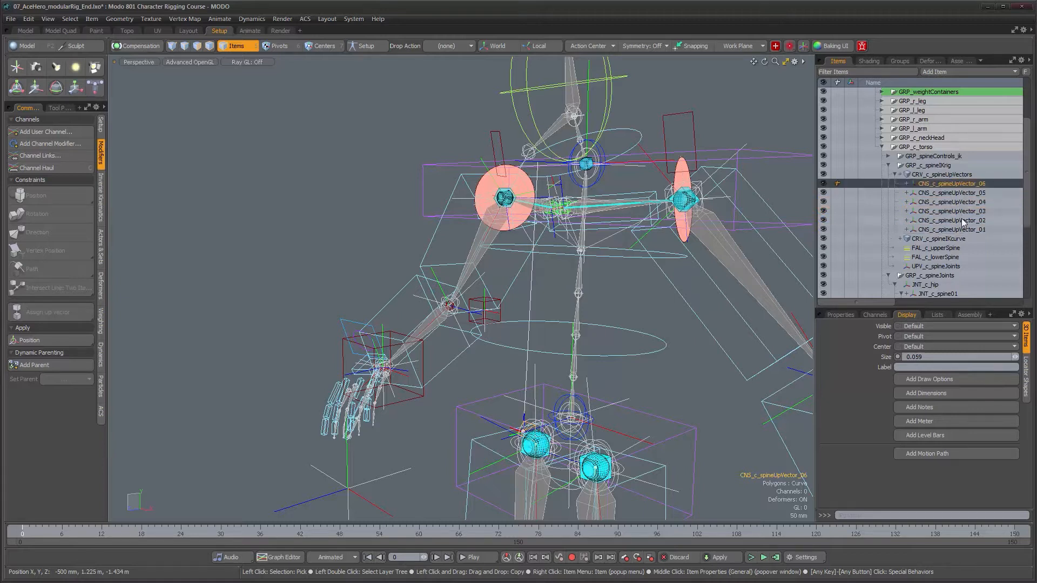
Show the schematic beneath the 3D viewport and switch it to the ACE_Spine Rig workspace
alt+drag(611, 295, 596, 307)
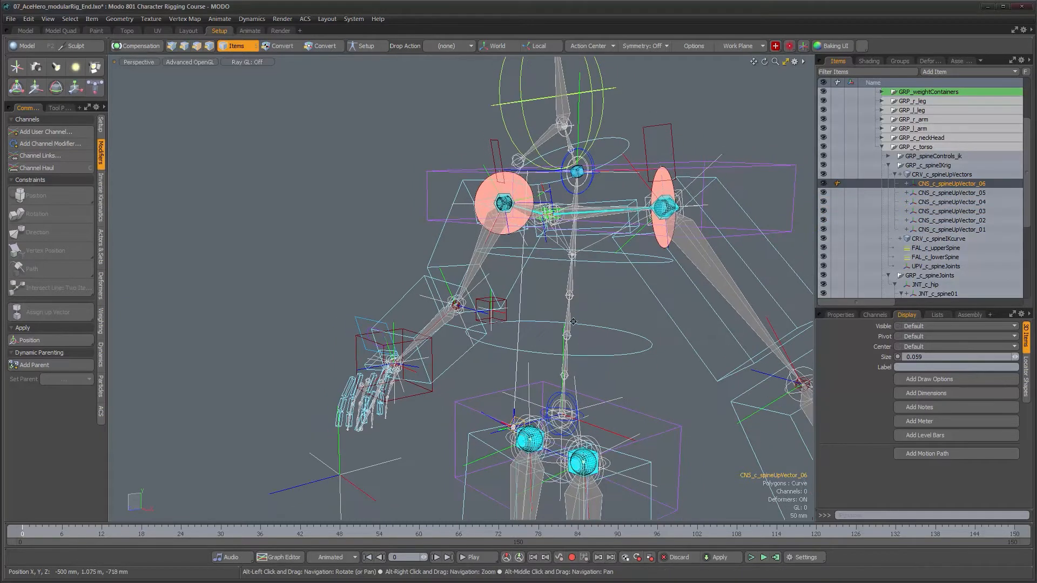
alt+shift+drag(554, 388, 562, 331)
key(F3)
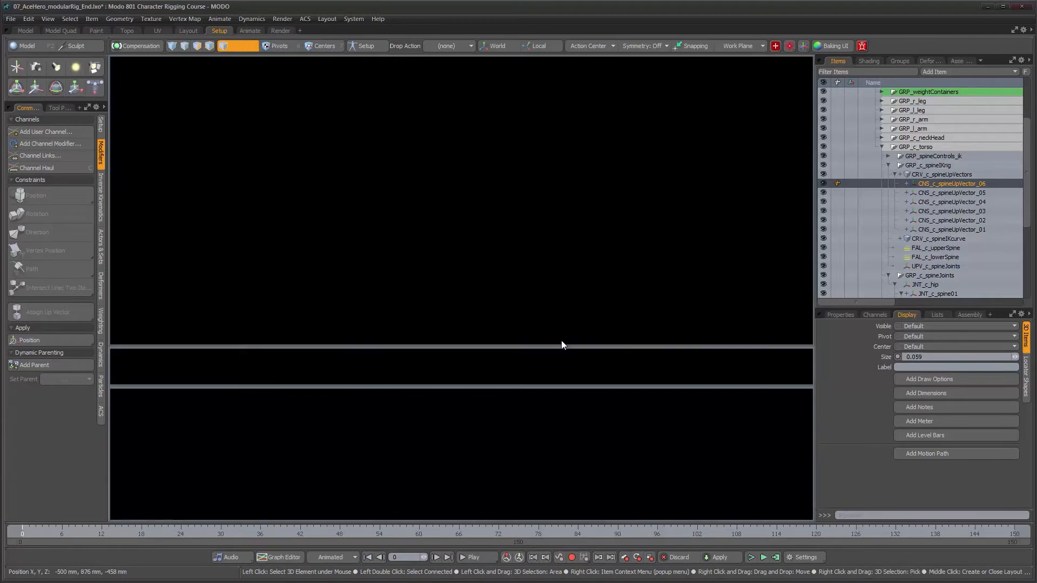
alt+drag(487, 428, 500, 462)
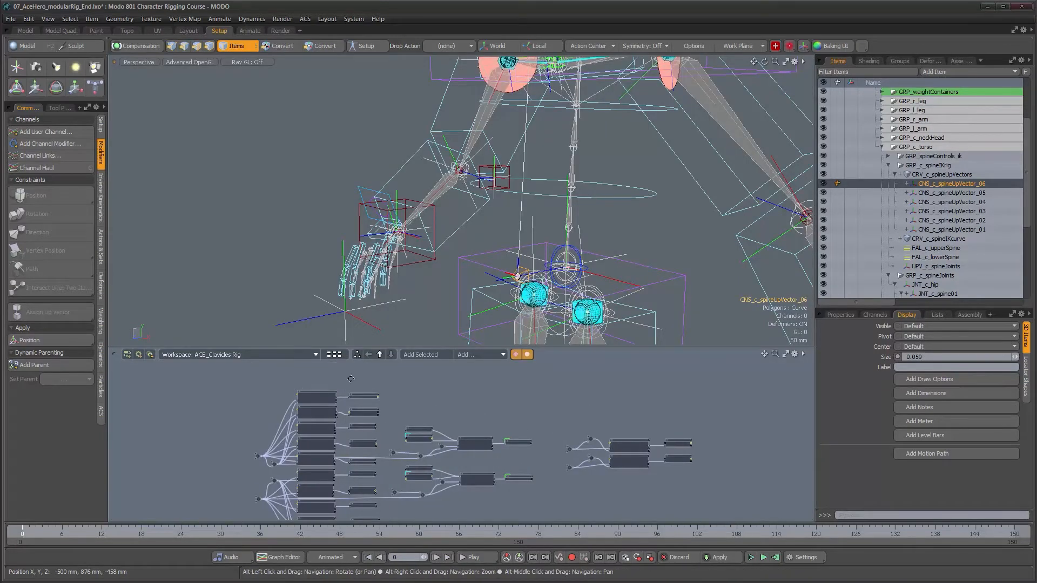
click(314, 354)
mouse_move(316, 357)
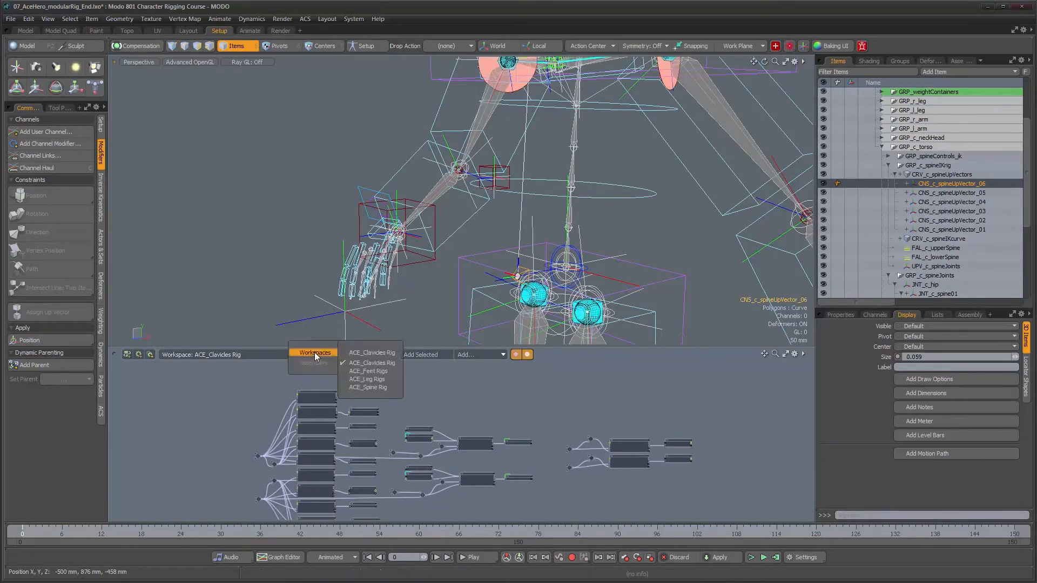
click(368, 387)
alt+drag(371, 389, 505, 424)
Inspect the properties of the path constraints CRV_c_spineIKcurve_2 and CRV_c_spineIKcurve_3 that drive JNT_c_spine01 and JNT_c_spine02
scroll(505, 424, up, 6)
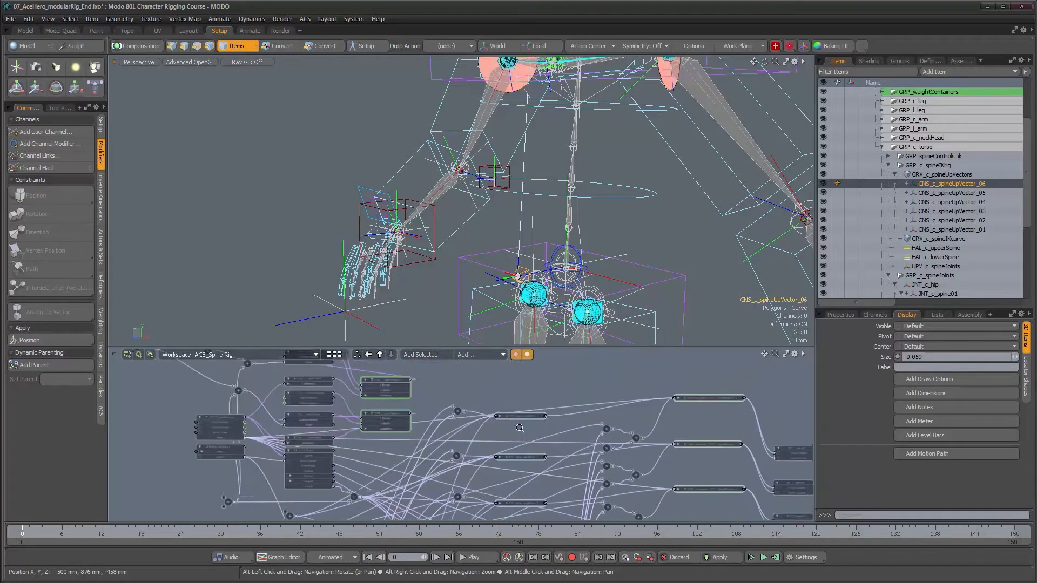
scroll(520, 428, up, 4)
alt+drag(564, 505, 368, 451)
alt+drag(734, 403, 512, 363)
alt+drag(556, 516, 563, 401)
alt+drag(554, 444, 561, 412)
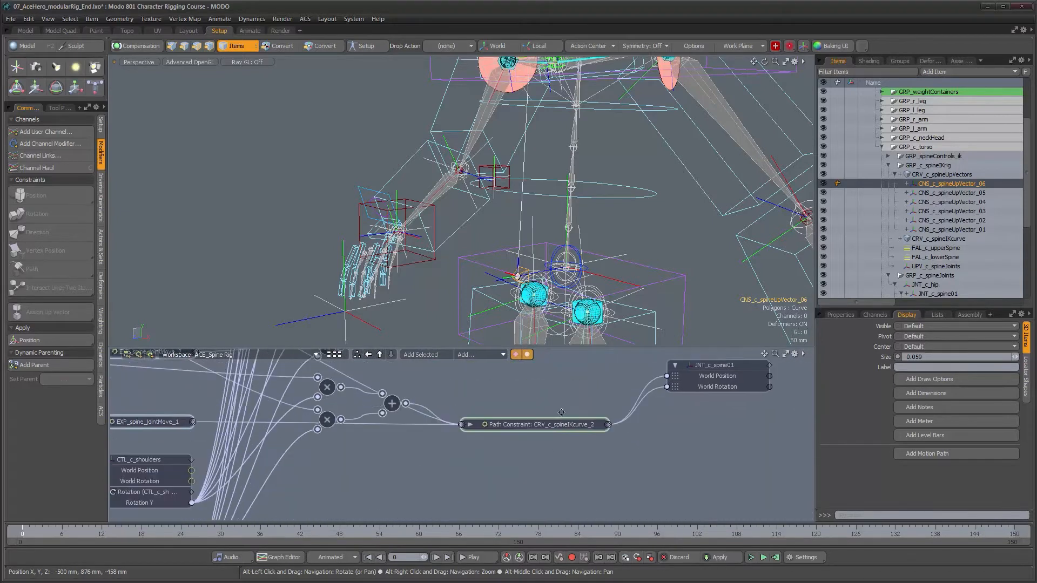
mouse_move(564, 463)
alt+mouse_down()
mouse_move(551, 435)
mouse_move(546, 461)
alt+mouse_up()
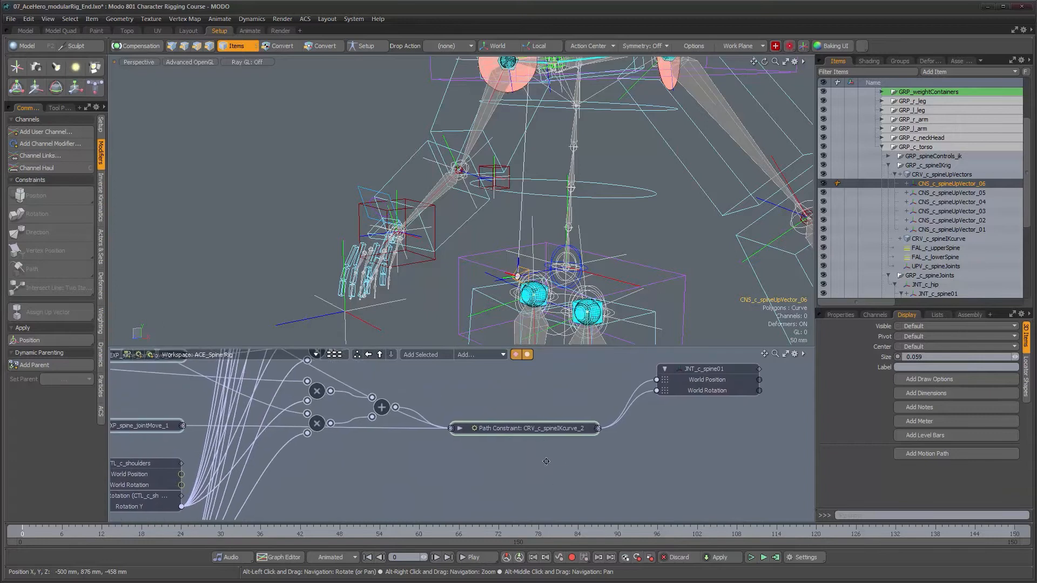
click(542, 430)
click(837, 316)
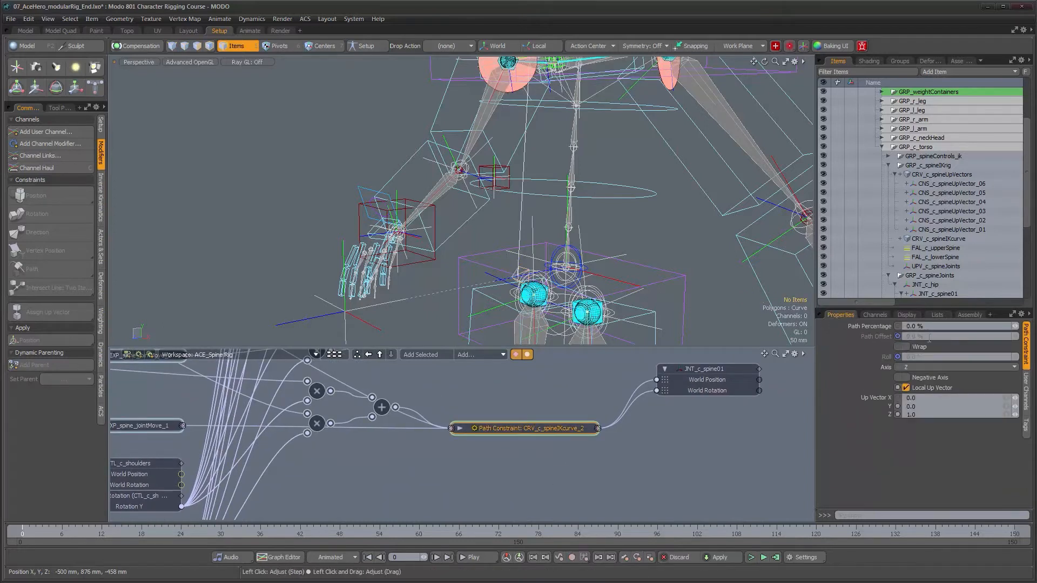
alt+drag(508, 408, 501, 496)
click(521, 430)
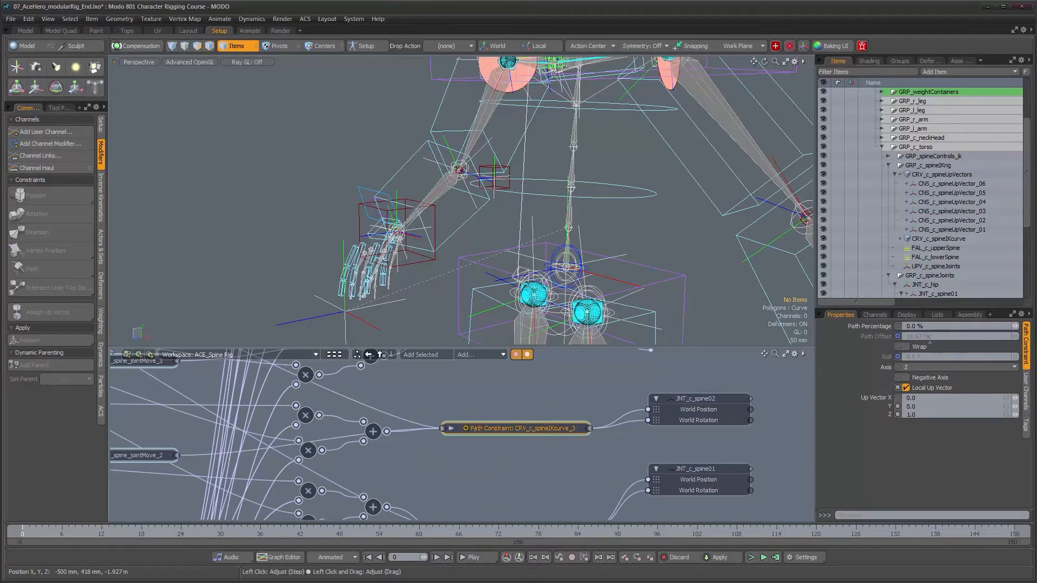
Enlarge the schematic and examine the spine network's path constraints and their connections to the joint nodes
alt+right_drag(556, 463, 471, 465)
alt+drag(561, 467, 665, 462)
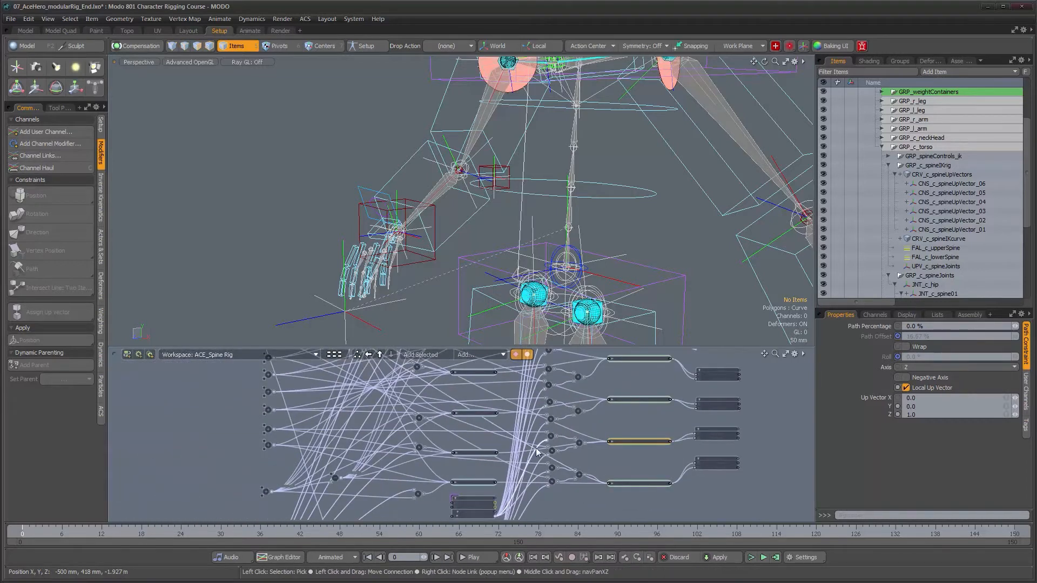
alt+drag(633, 431, 609, 476)
alt+right_drag(610, 476, 584, 469)
alt+right_drag(651, 441, 617, 435)
alt+drag(616, 435, 507, 434)
drag(553, 346, 552, 213)
alt+right_drag(500, 375, 565, 428)
alt+drag(553, 460, 543, 337)
alt+drag(514, 516, 542, 346)
alt+drag(459, 327, 566, 328)
mouse_move(566, 329)
alt+right_down()
mouse_move(600, 328)
mouse_move(559, 328)
alt+right_up()
alt+drag(611, 270, 555, 444)
alt+drag(572, 230, 471, 516)
alt+right_drag(486, 475, 428, 463)
alt+middle_drag(428, 463, 513, 487)
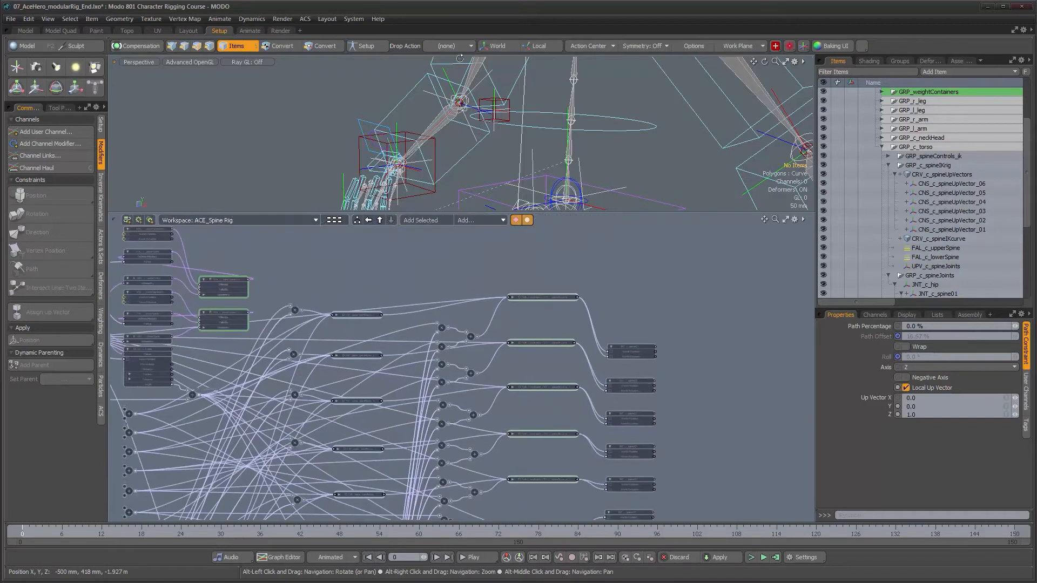
Add all six CNS_c_spineUpVector locators to the schematic in the empty area beyond the spine joint nodes
click(957, 184)
shift+click(957, 230)
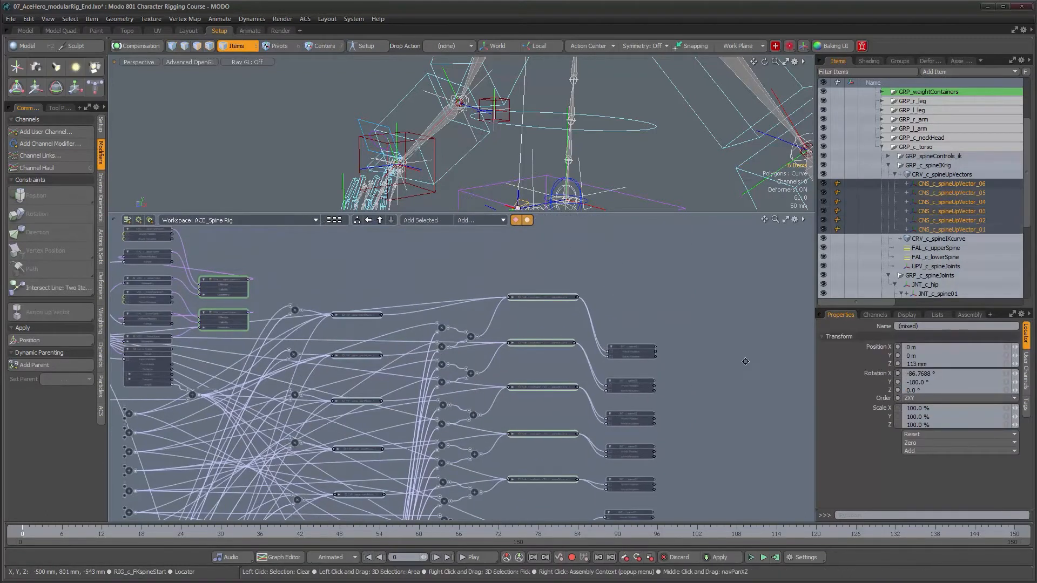
alt+right_drag(690, 361, 675, 359)
alt+middle_drag(675, 360, 435, 223)
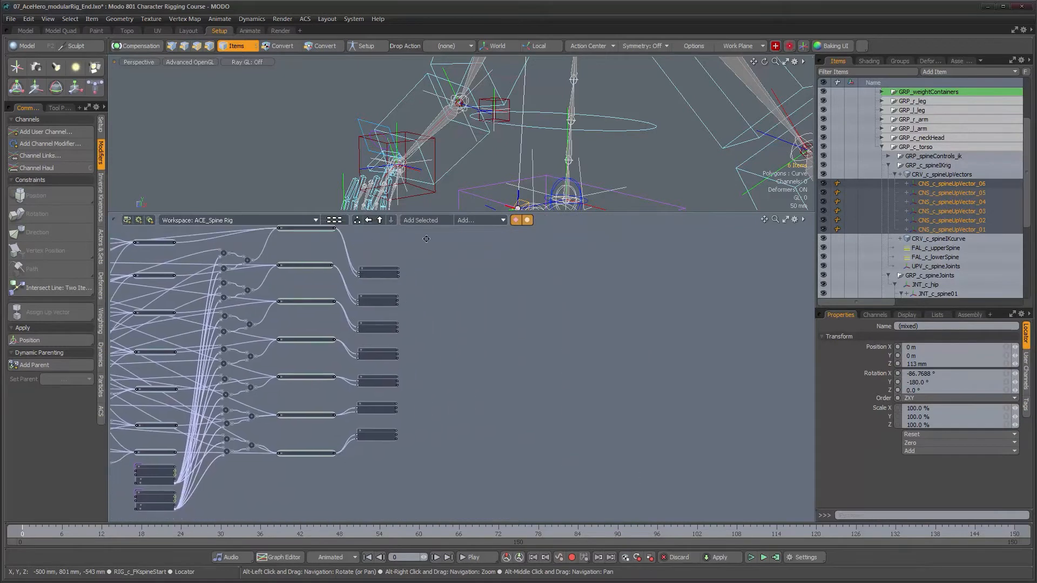
click(435, 223)
click(604, 442)
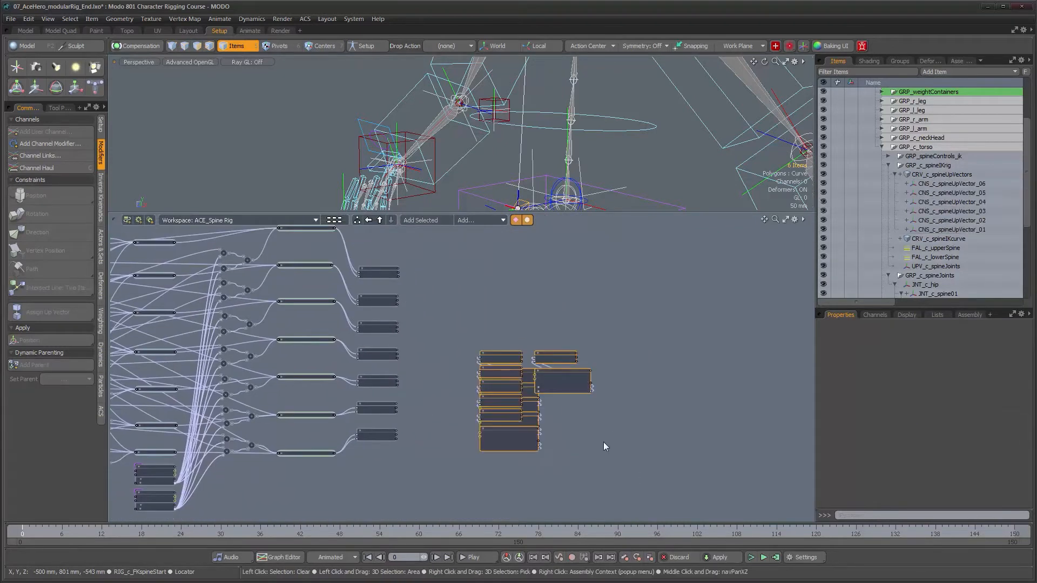
Place the CNS_c_spineUpVector_01 node beside its path constraint and move the pair above the stacked nodes
mouse_move(577, 449)
alt+right_down()
mouse_move(590, 452)
mouse_move(581, 454)
alt+right_up()
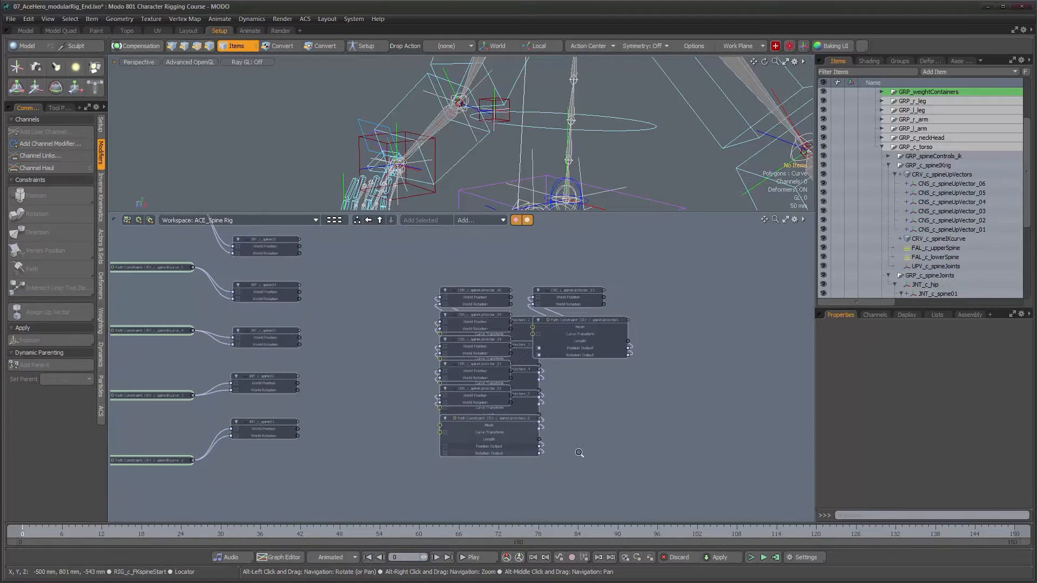
drag(603, 289, 712, 342)
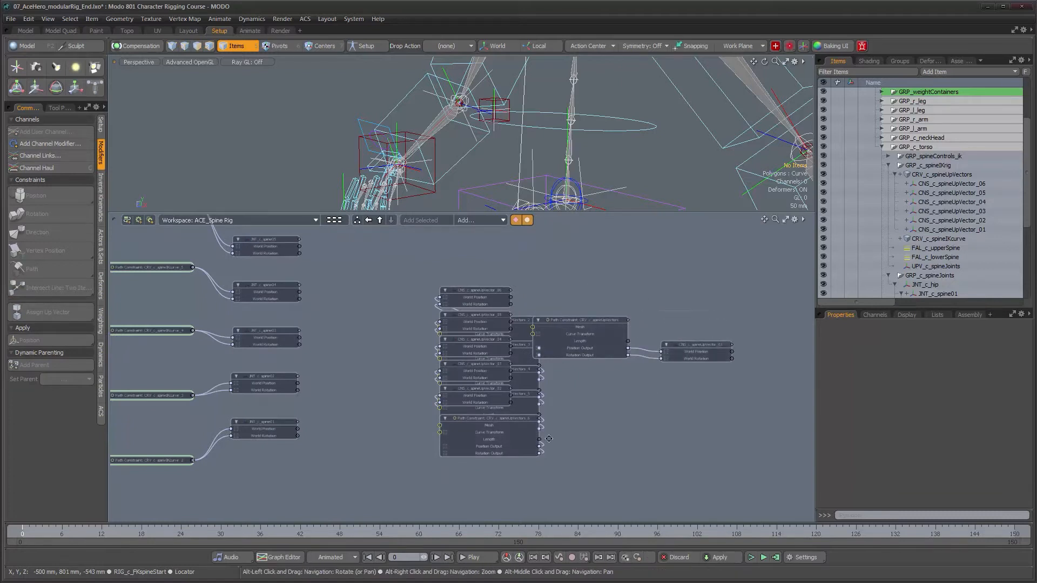
alt+middle_drag(567, 449, 669, 532)
drag(689, 415, 677, 266)
drag(779, 452, 757, 316)
alt+middle_drag(700, 357, 574, 305)
Pull the CNS_c_spineUpVector_06 node and its path constraint out of the stack and move the pair below the other nodes
drag(501, 364, 588, 290)
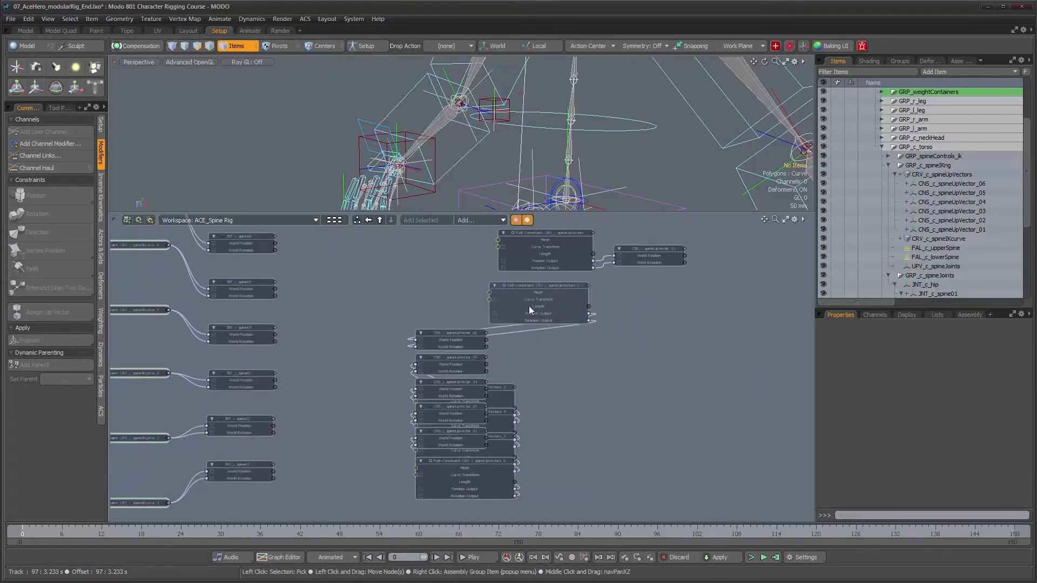
drag(459, 335, 653, 304)
alt+right_drag(653, 304, 664, 349)
drag(665, 347, 546, 295)
key(Delete)
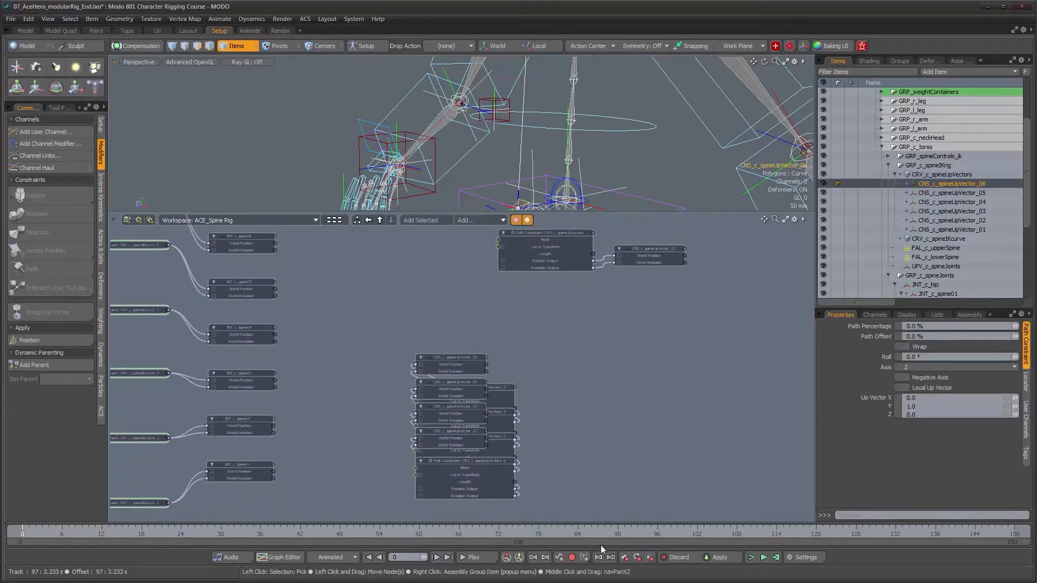
Place the CNS_c_spineUpVector_02 node beside its path constraint, directly below the CNS_c_spineUpVector_01 pair
drag(492, 462, 630, 393)
alt+right_drag(630, 393, 627, 457)
drag(622, 380, 270, 444)
drag(416, 429, 605, 304)
middle_drag(283, 440, 316, 452)
drag(316, 451, 595, 249)
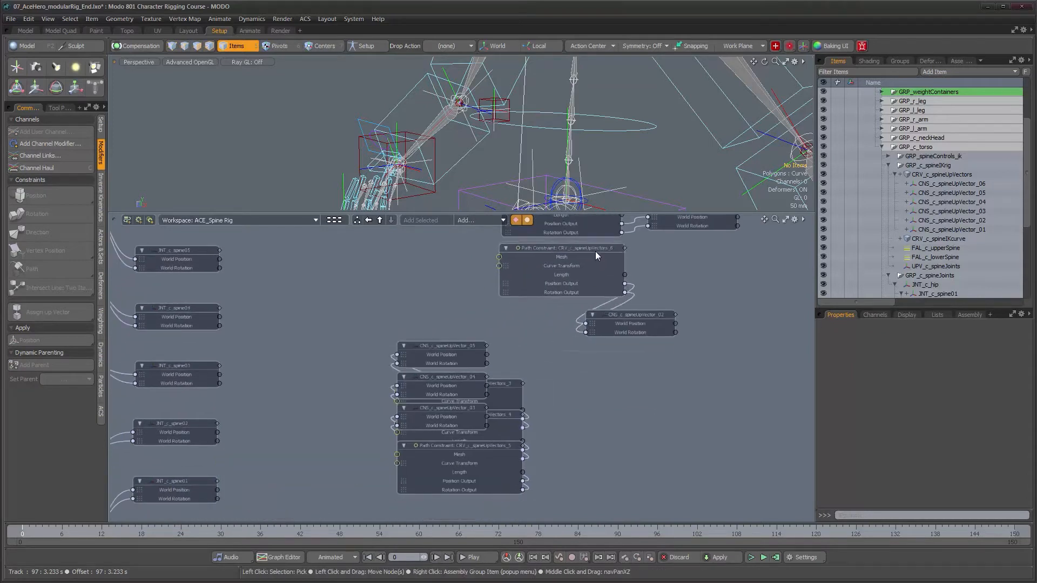
drag(642, 314, 704, 245)
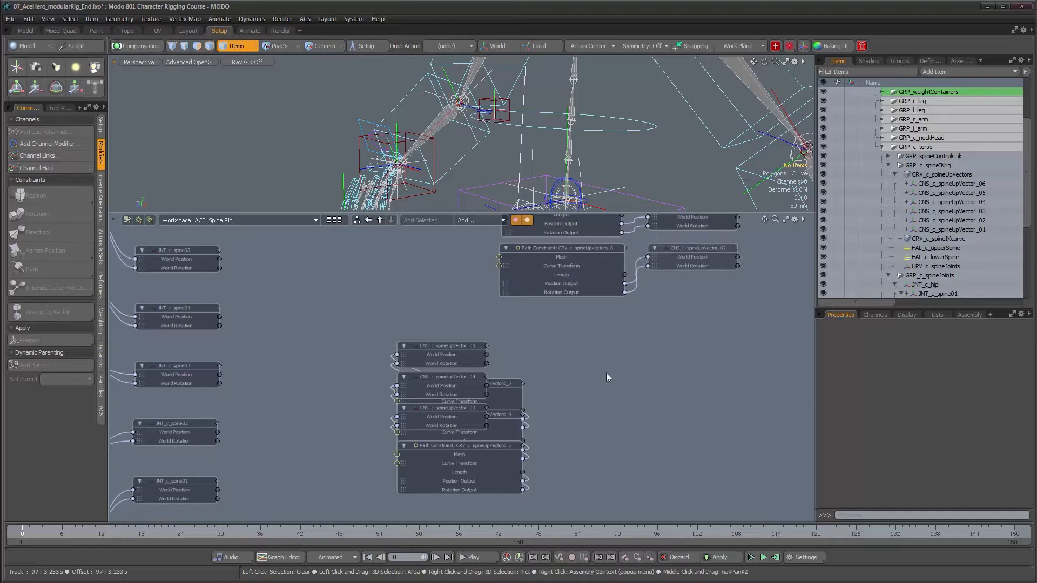
Arrange CNS_c_spineUpVector_03, _04 and _05 beside their path constraints in successive rows below the CNS_c_spineUpVector_02 pair
drag(504, 461, 610, 317)
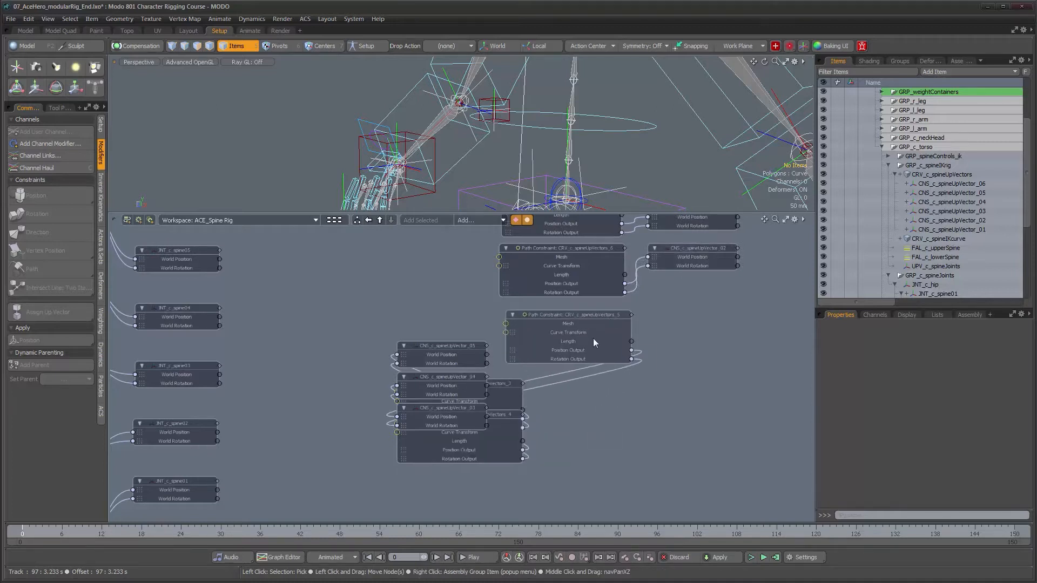
drag(472, 409, 724, 317)
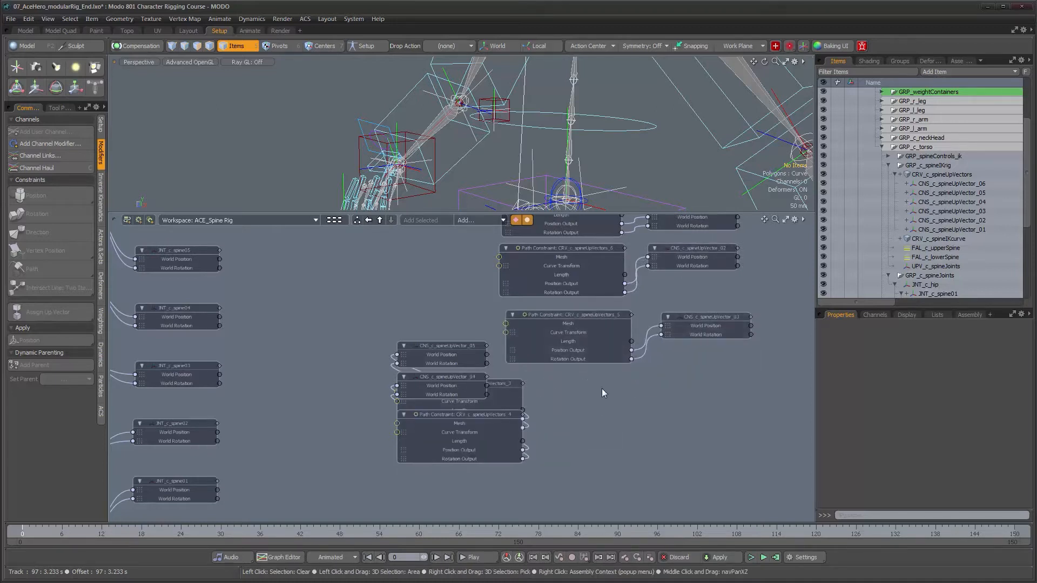
drag(490, 416, 599, 378)
drag(465, 377, 746, 384)
drag(437, 383, 540, 443)
drag(442, 342, 738, 442)
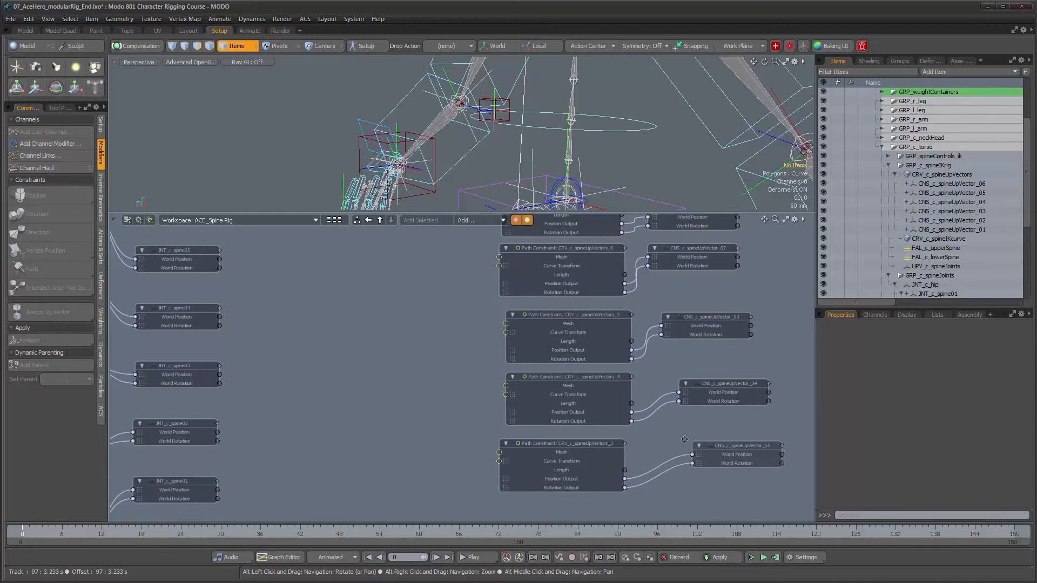
Line up the CNS_c_spineUpVector_06 pair as the last row of the up-vector node column
middle_drag(562, 511, 490, 403)
drag(489, 404, 507, 405)
drag(653, 468, 681, 417)
scroll(621, 416, down, 5)
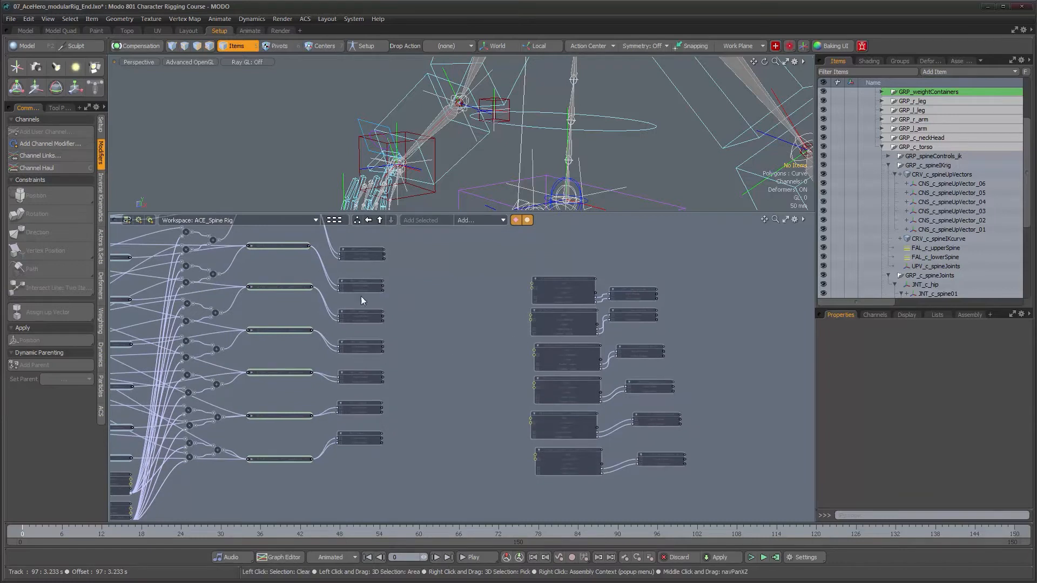
Expand the CRV_c_spineIKcurve_2 path constraint node to check its Offset channel, and collapse it again
alt+drag(543, 316, 618, 335)
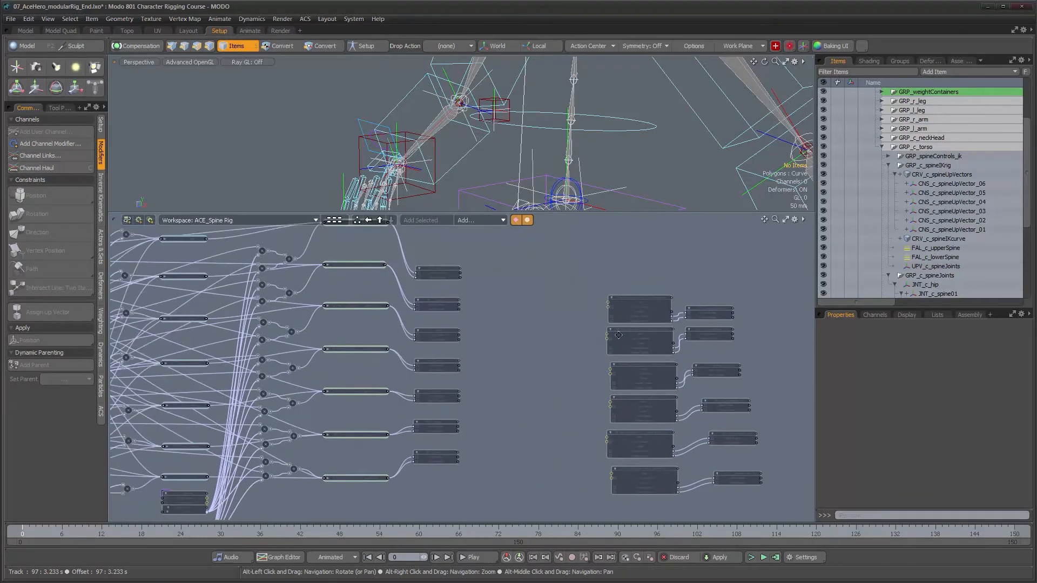
alt+scroll(607, 346, up, 3)
alt+drag(264, 475, 302, 331)
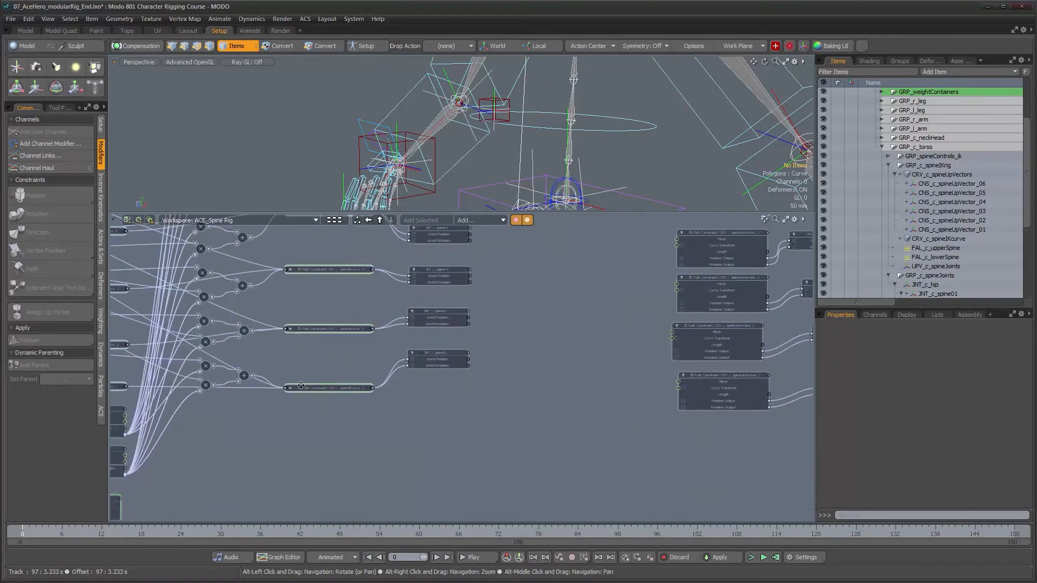
click(289, 388)
scroll(291, 421, up, 3)
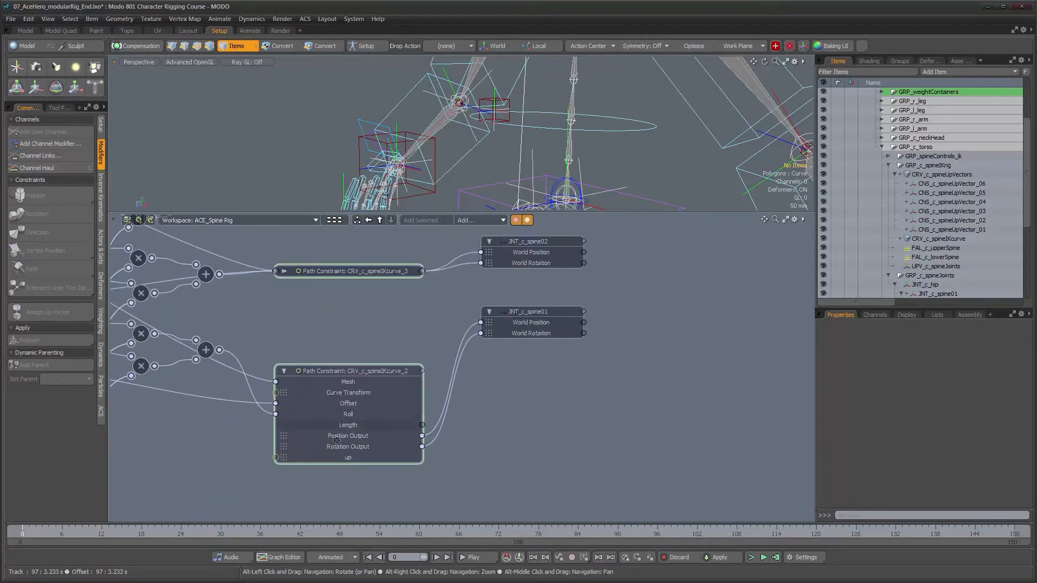
mouse_move(356, 403)
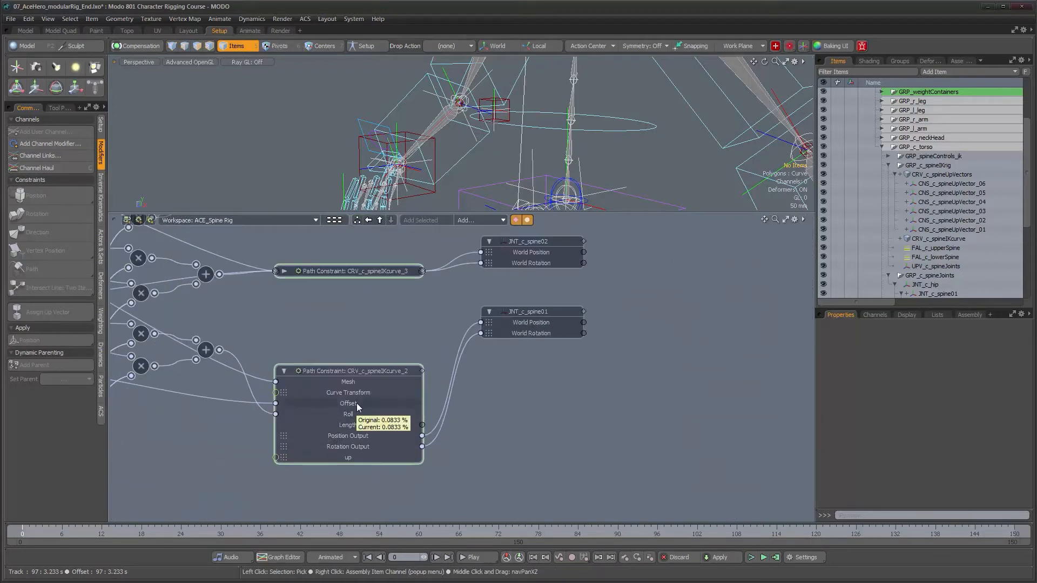
click(284, 371)
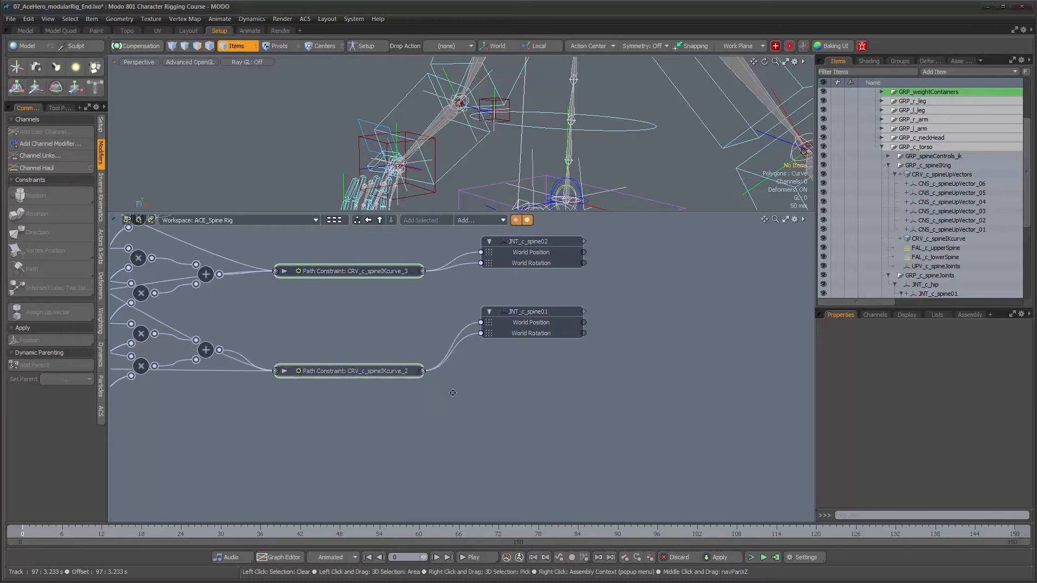
Add the Offset channel to all six CRV_c_spineUpVectors path constraint nodes at once
alt+drag(710, 345, 463, 379)
scroll(452, 394, down, 5)
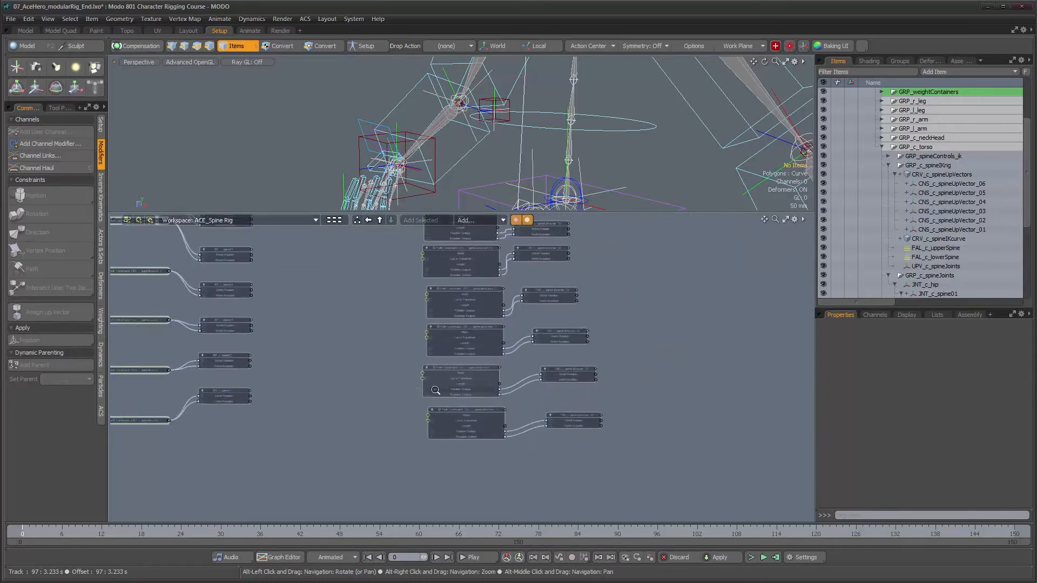
drag(401, 251, 452, 493)
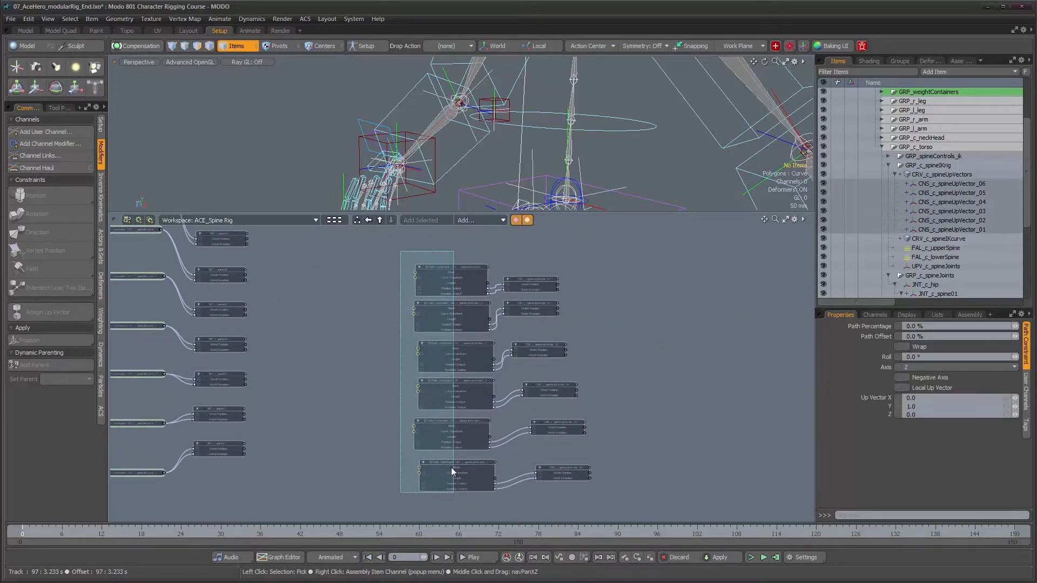
right_click(452, 461)
mouse_move(433, 576)
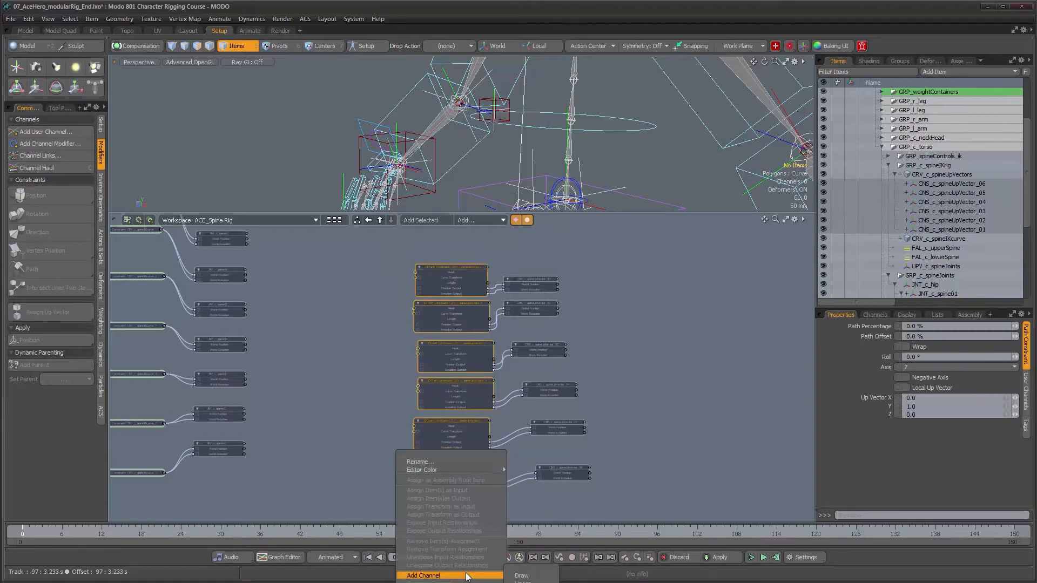
click(523, 582)
Select the JNT_c_spine07 node and examine where that joint sits on the character rig's spine
alt+drag(498, 423, 546, 417)
alt+drag(511, 365, 533, 407)
alt+right_drag(478, 332, 519, 340)
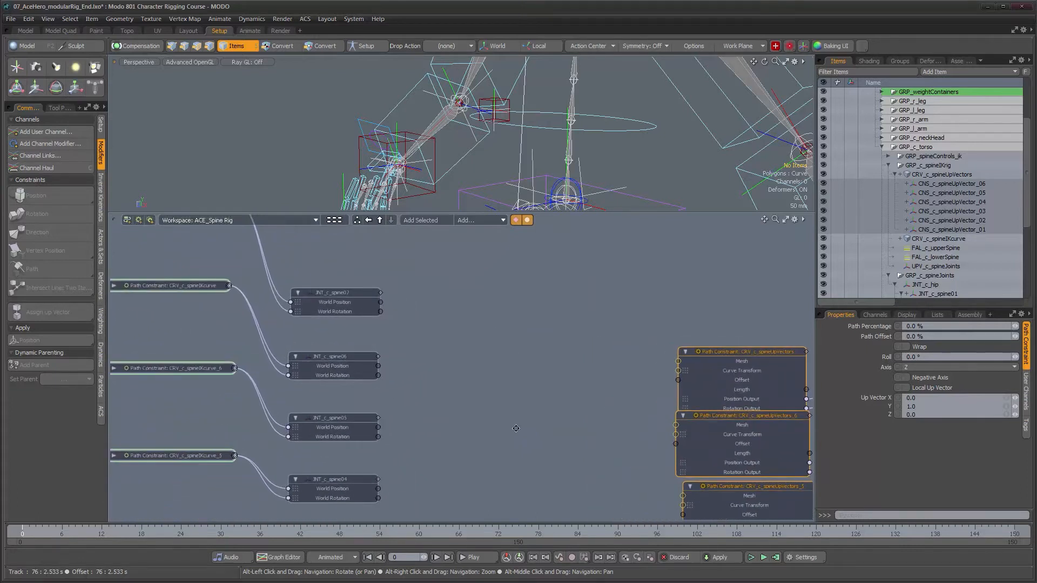
alt+drag(516, 429, 516, 234)
mouse_move(416, 513)
alt+mouse_down()
mouse_move(452, 352)
mouse_move(604, 390)
alt+mouse_up()
alt+right_drag(677, 325, 588, 352)
alt+right_drag(474, 348, 495, 378)
click(495, 377)
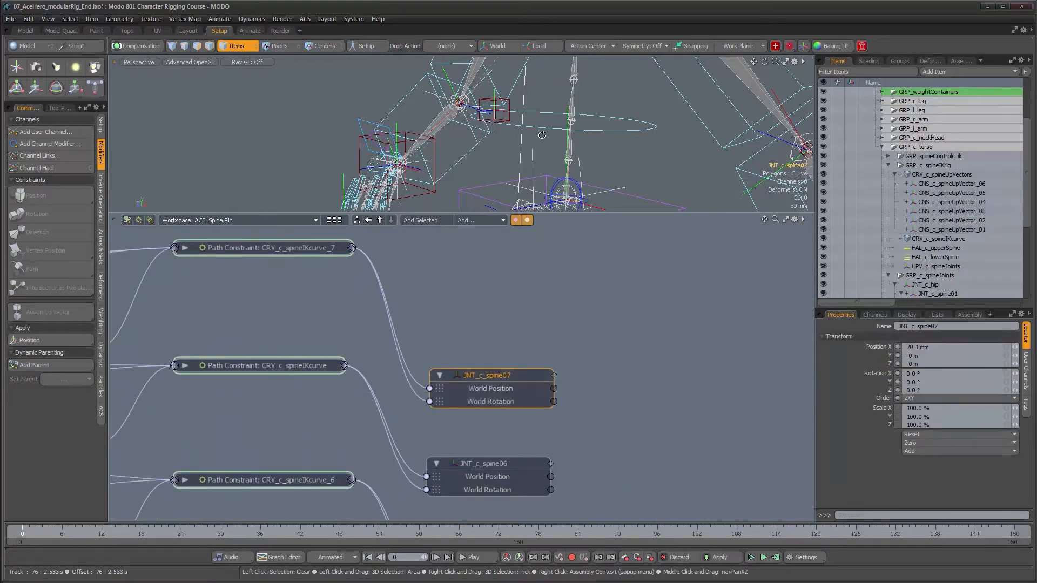
alt+right_drag(594, 135, 528, 144)
alt+middle_drag(529, 143, 488, 187)
alt+right_drag(502, 142, 689, 142)
alt+right_drag(410, 138, 310, 142)
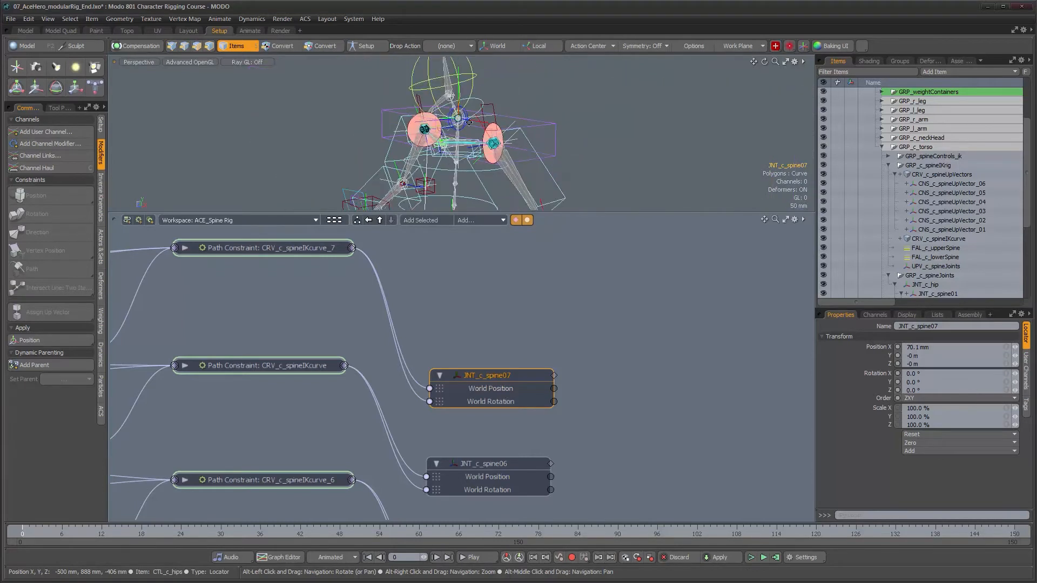
Duplicate the CNS_c_spineUpVector_06 locator, rename the copy CNS_c_spineUpVector_07 and move it to the first place under CRV_c_spineUpVectors
alt+middle_drag(446, 167, 449, 107)
click(970, 184)
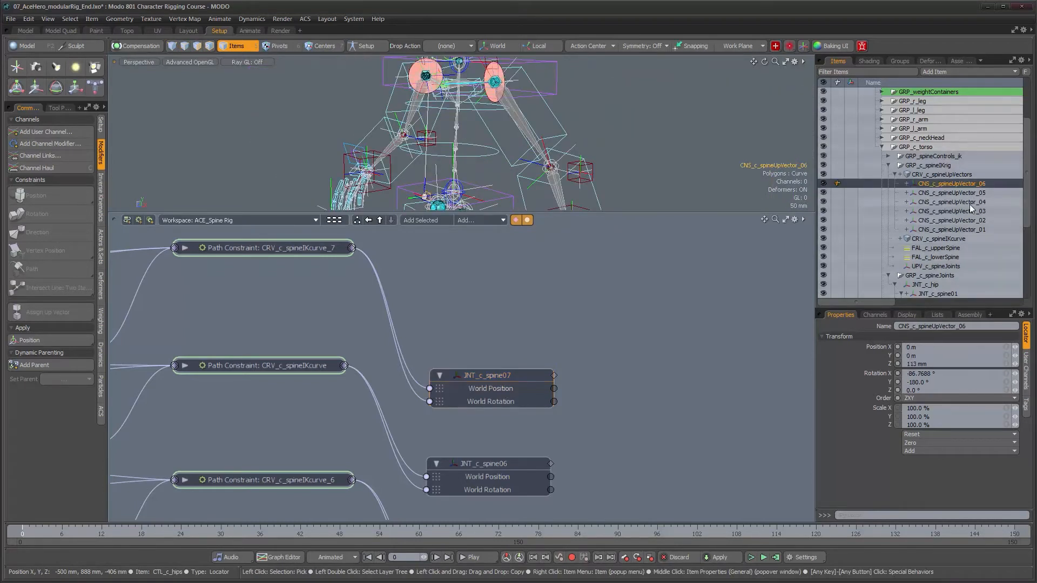
key(ctrl+d)
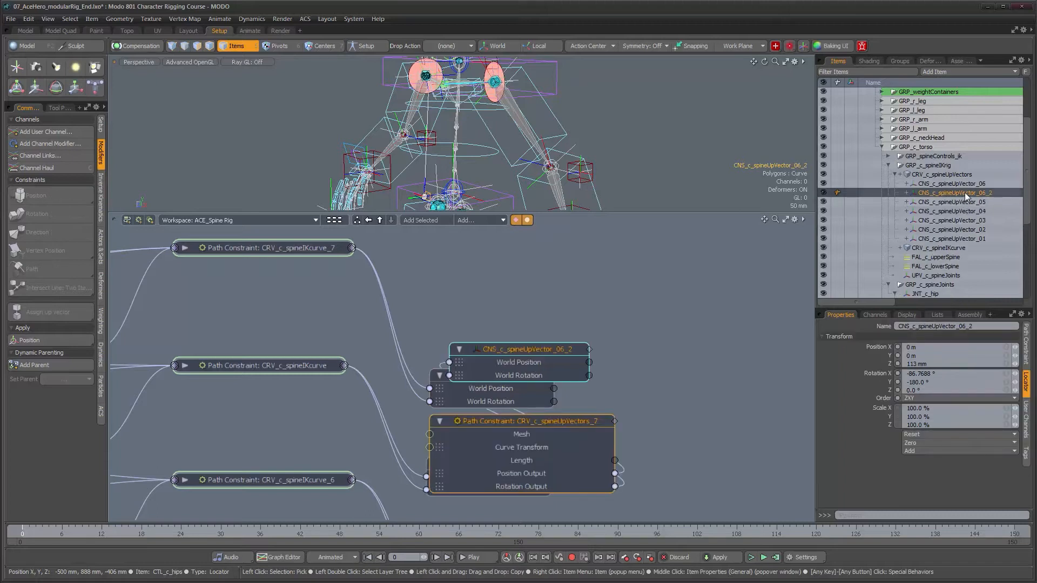
double_click(996, 192)
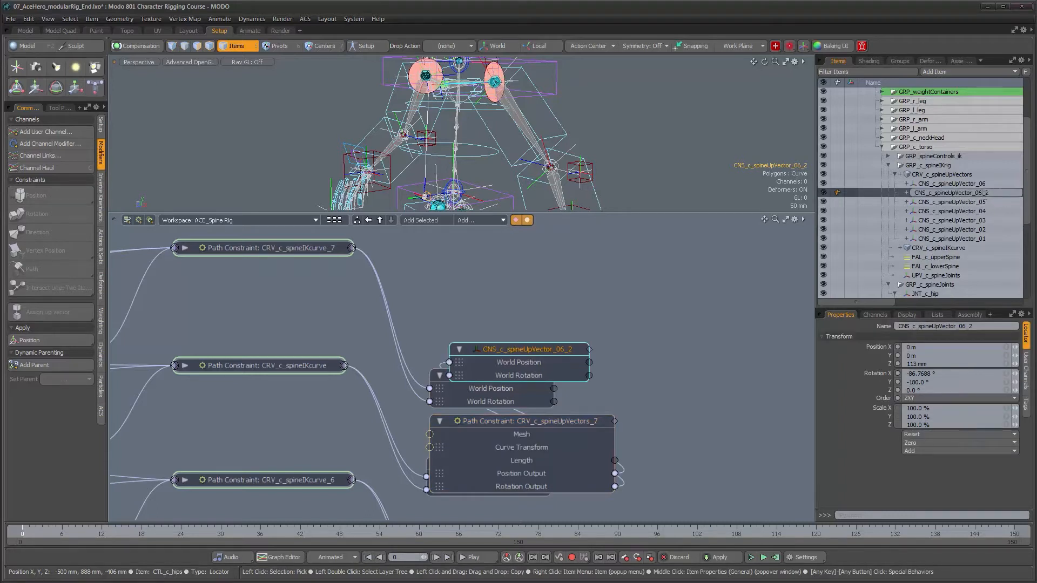
key(BackSpace)
key(BackSpace)
key(BackSpace)
text(7)
key(Return)
drag(957, 194, 954, 179)
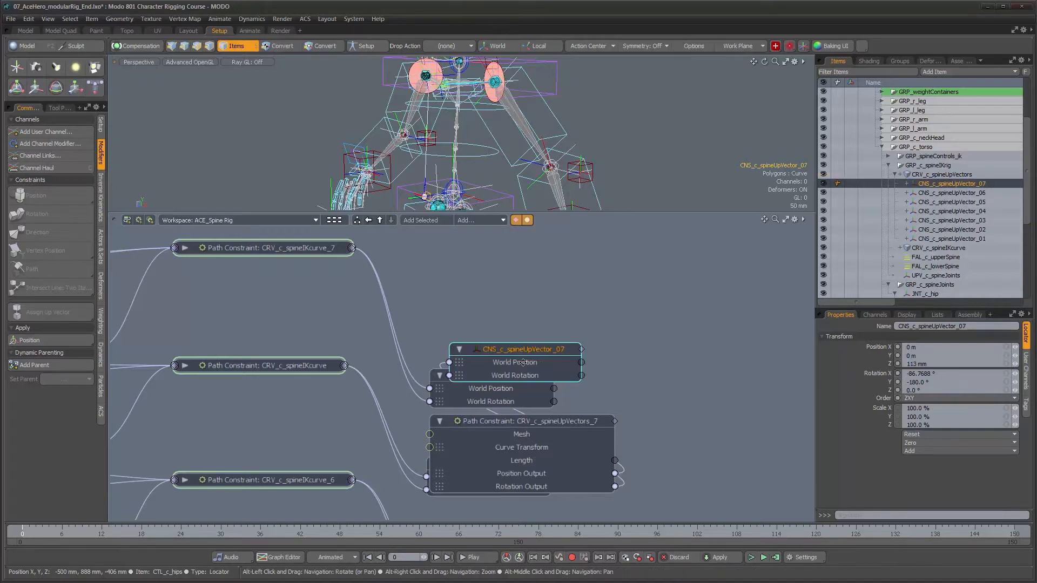
Place the CNS_c_spineUpVector_07 node and its path constraint in the schematic beside the CRV_c_spineIKcurve_7 row
drag(525, 349, 506, 303)
alt+drag(599, 371, 741, 373)
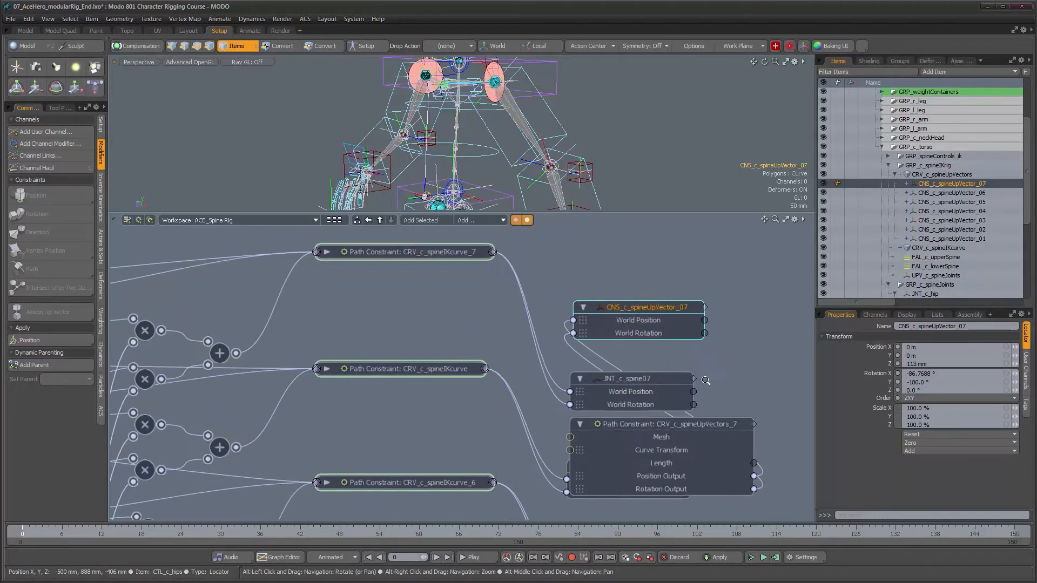
alt+scroll(708, 381, down, 4)
alt+drag(707, 409, 524, 268)
alt+drag(693, 472, 653, 363)
scroll(653, 363, down, 1)
scroll(601, 402, down, 3)
alt+drag(597, 410, 573, 361)
alt+scroll(562, 361, down, 4)
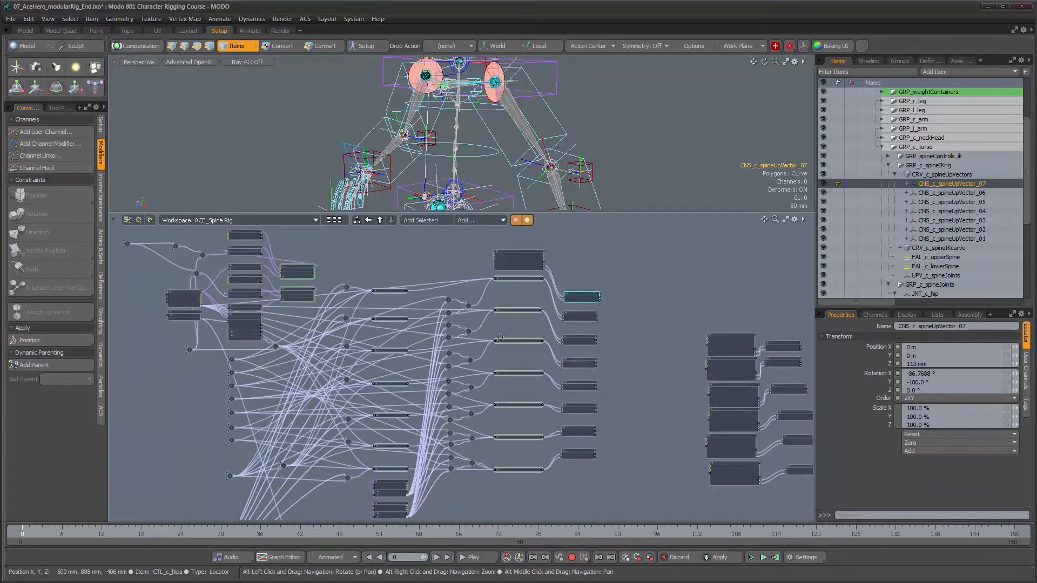
Move the CNS_c_spineUpVector_01 node and its path constraint to the second spine row, and align the CNS_c_spineUpVector_07 node with the same column
alt+drag(589, 294, 641, 361)
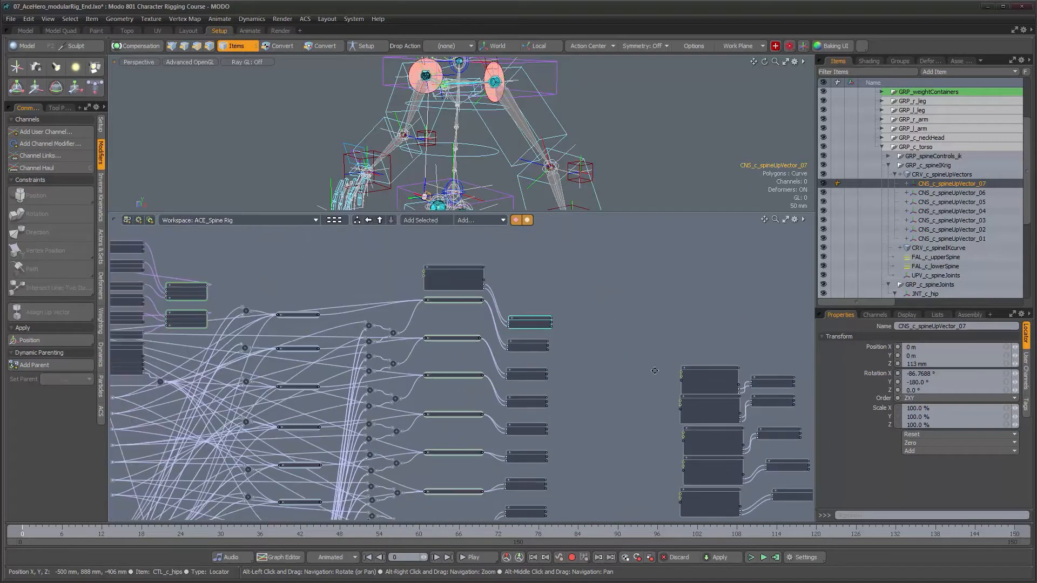
drag(714, 368, 458, 308)
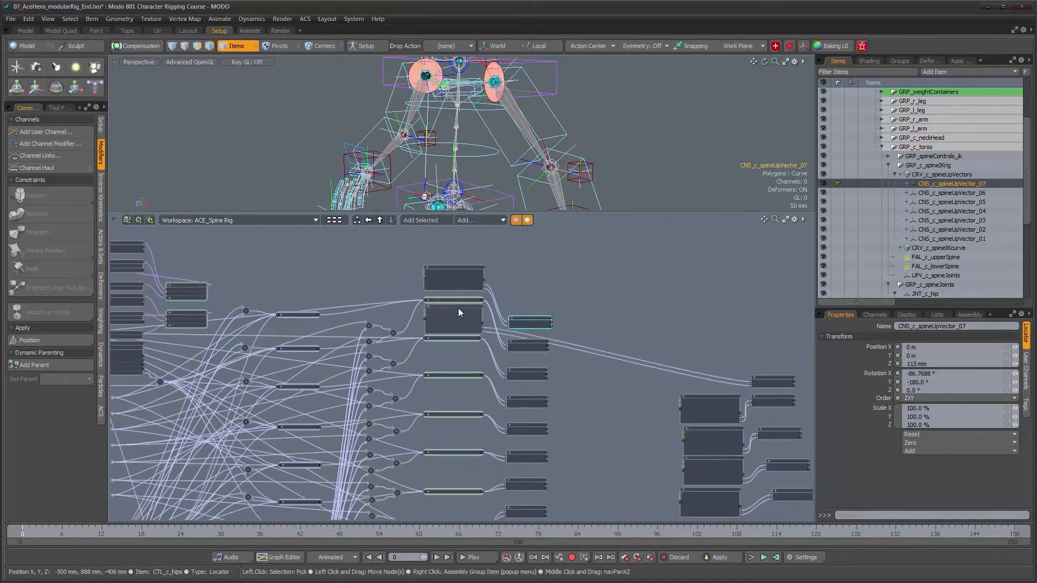
click(779, 381)
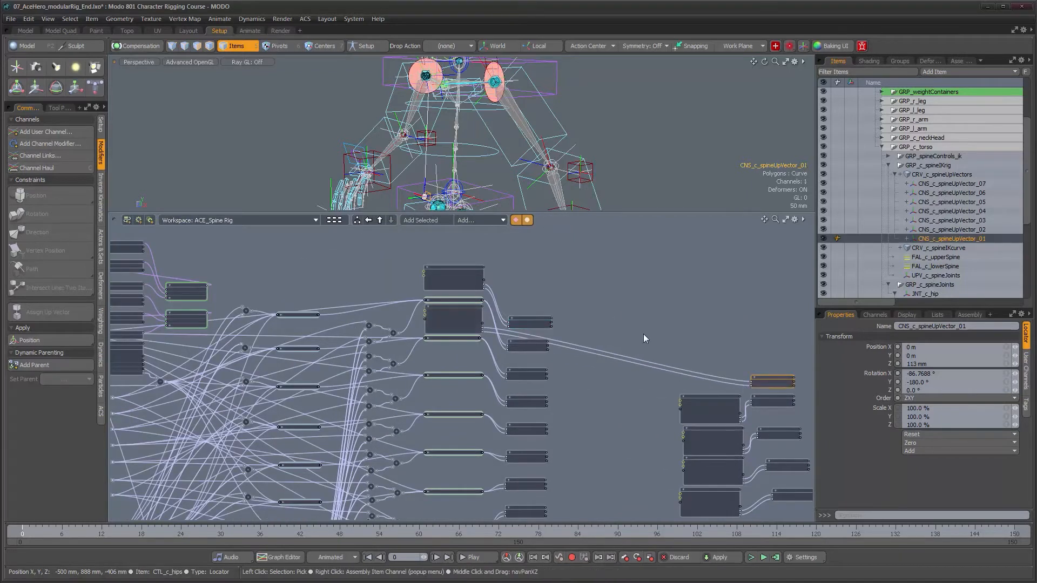
double_click(779, 382)
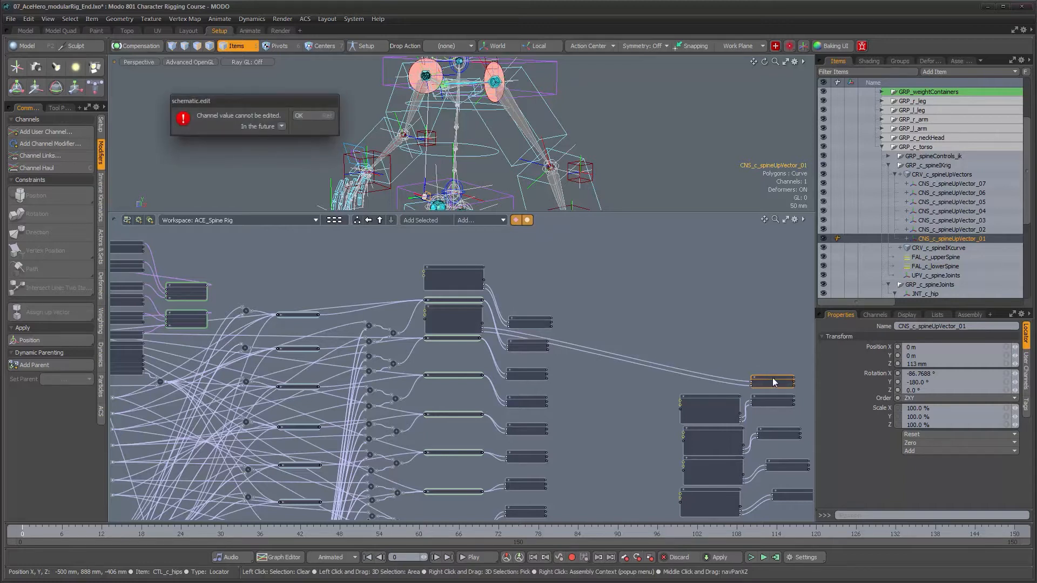
click(300, 115)
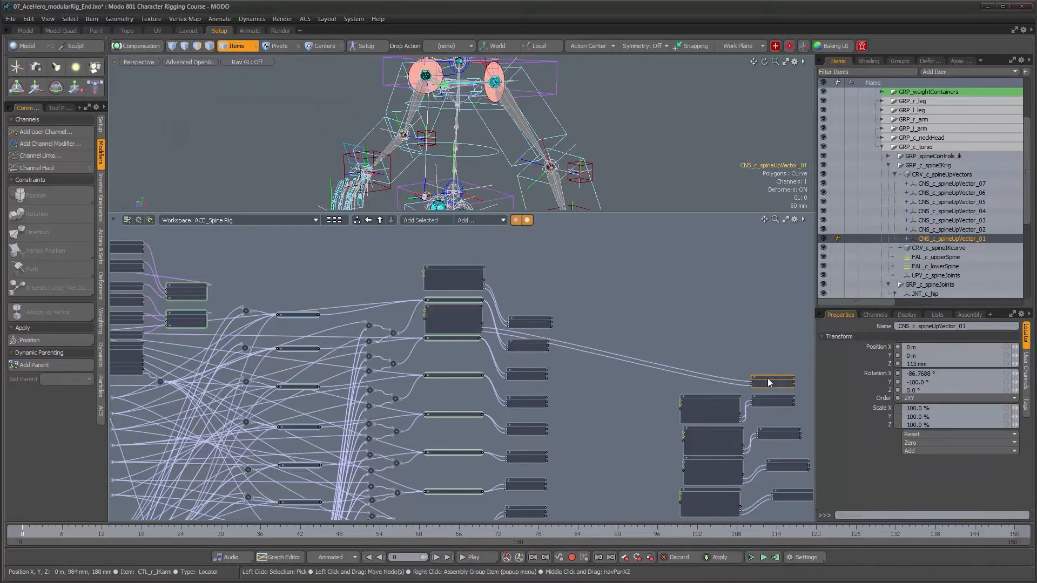
drag(772, 382, 583, 361)
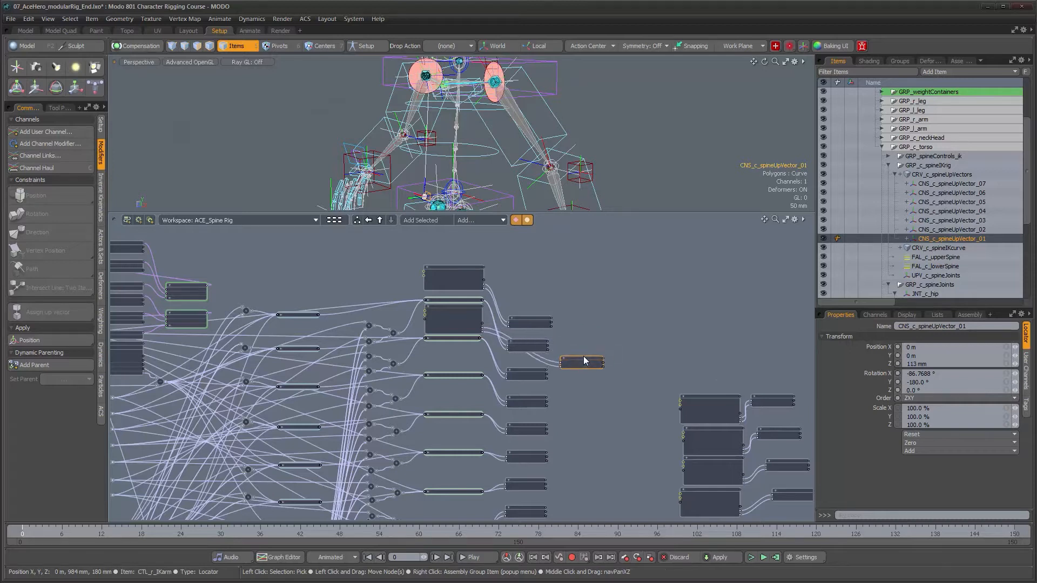
drag(545, 320, 596, 318)
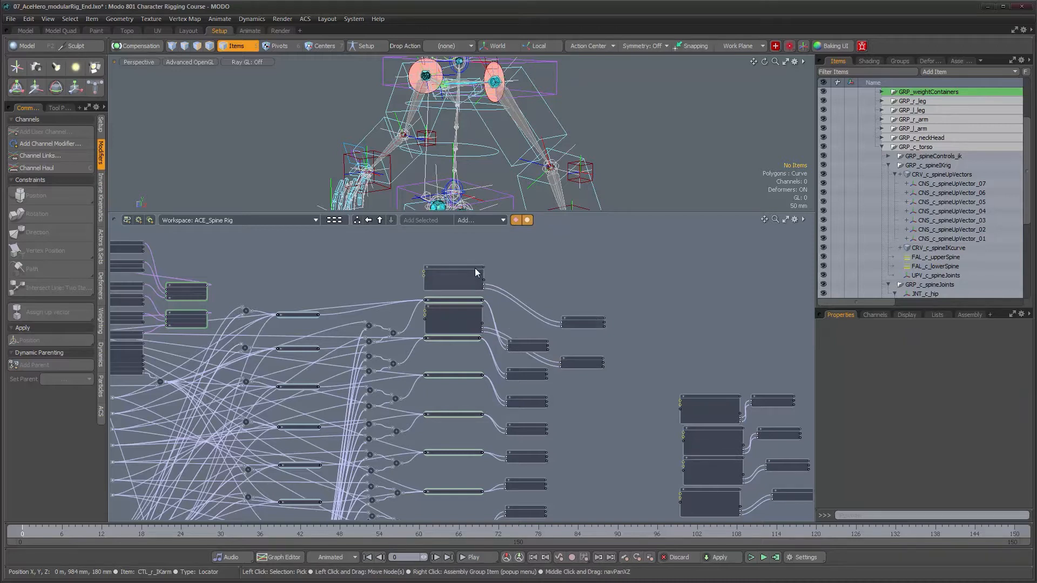
Move the next two up-vector locator nodes and their path constraints to the third and fourth spine rows
alt+drag(579, 415, 584, 355)
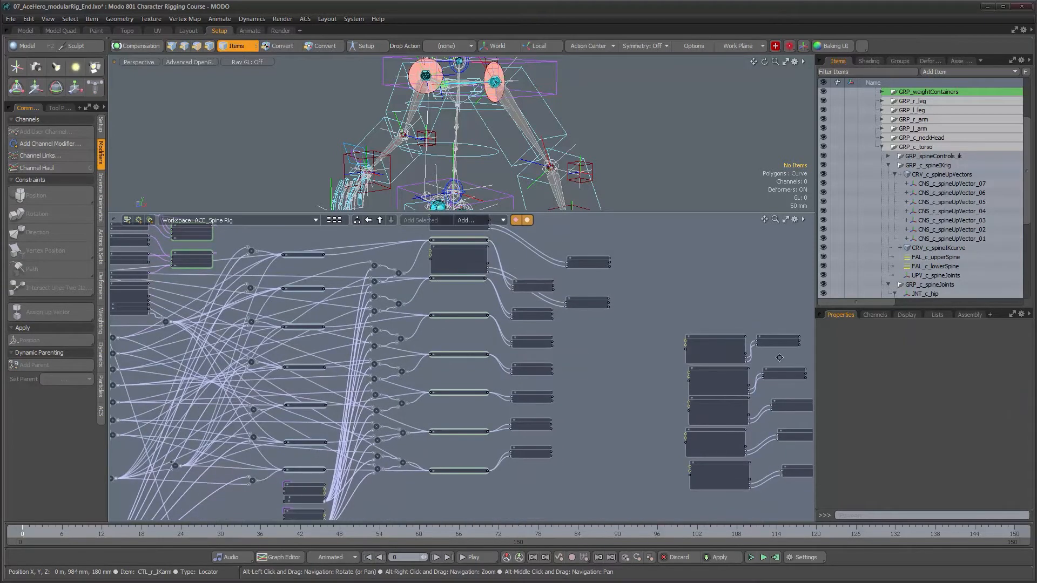
alt+drag(663, 351, 659, 382)
drag(734, 373, 473, 318)
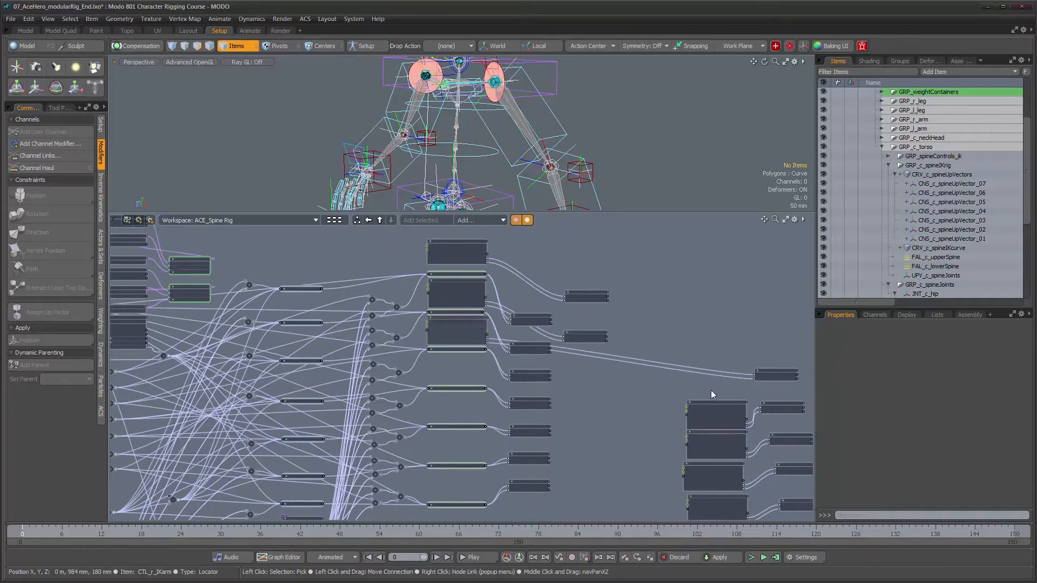
drag(782, 376, 596, 362)
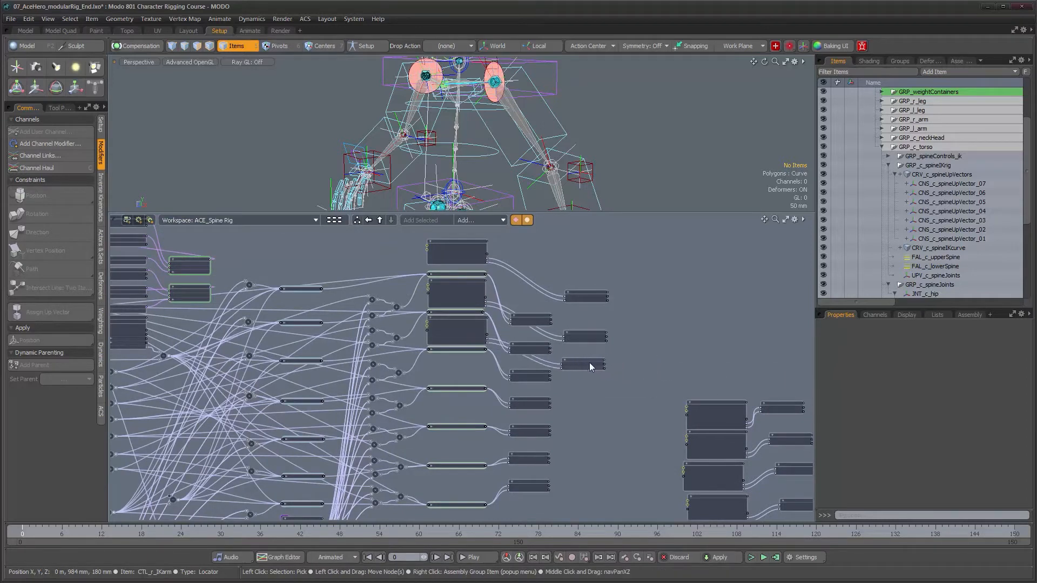
drag(696, 404, 458, 357)
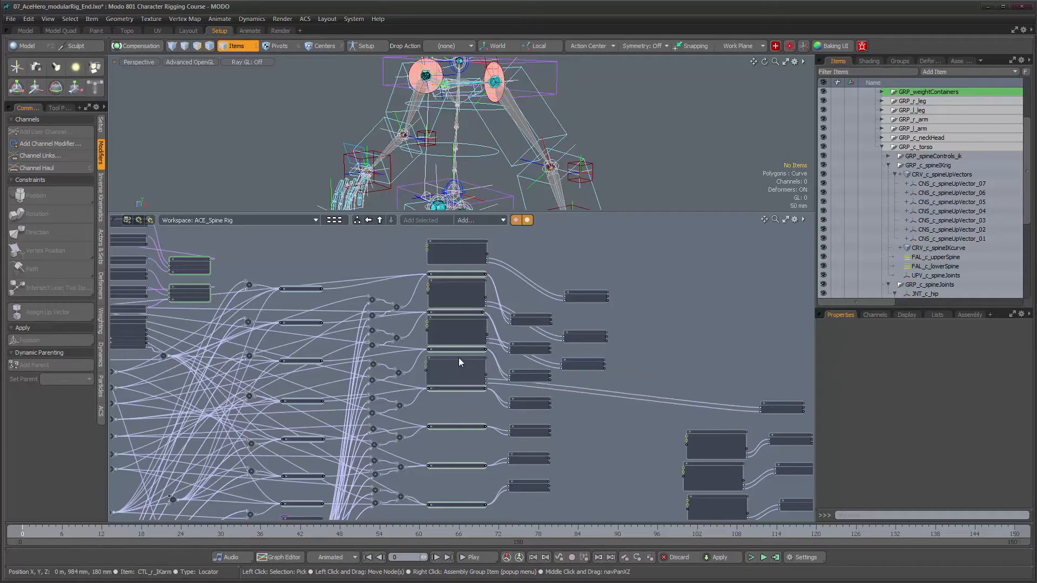
drag(789, 407, 593, 394)
Place the last three CRV_c_spineUpVectors path constraint nodes between the remaining spine IK curve constraint rows
alt+drag(670, 437, 468, 321)
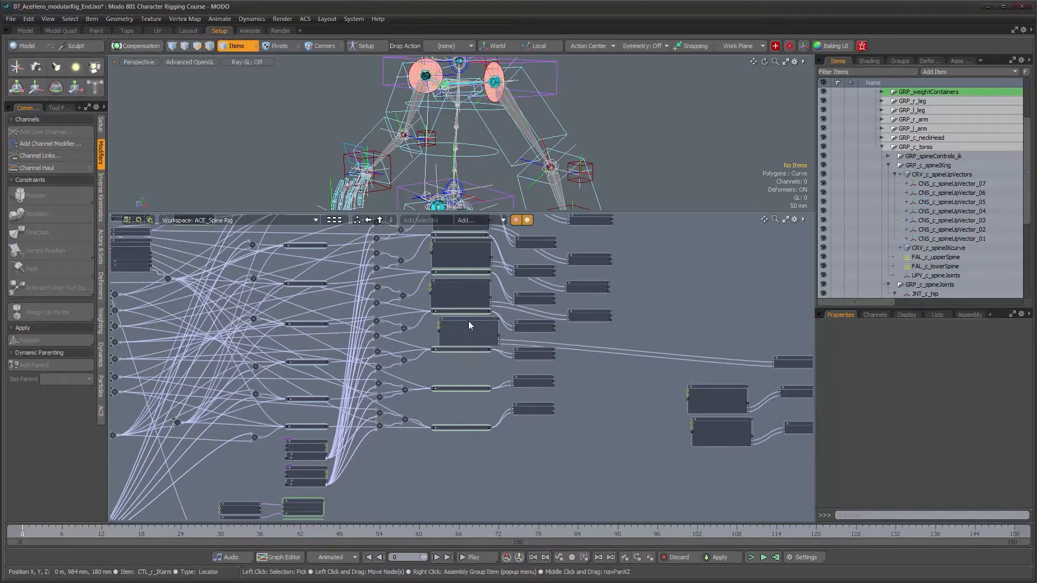
click(713, 392)
drag(728, 387, 476, 358)
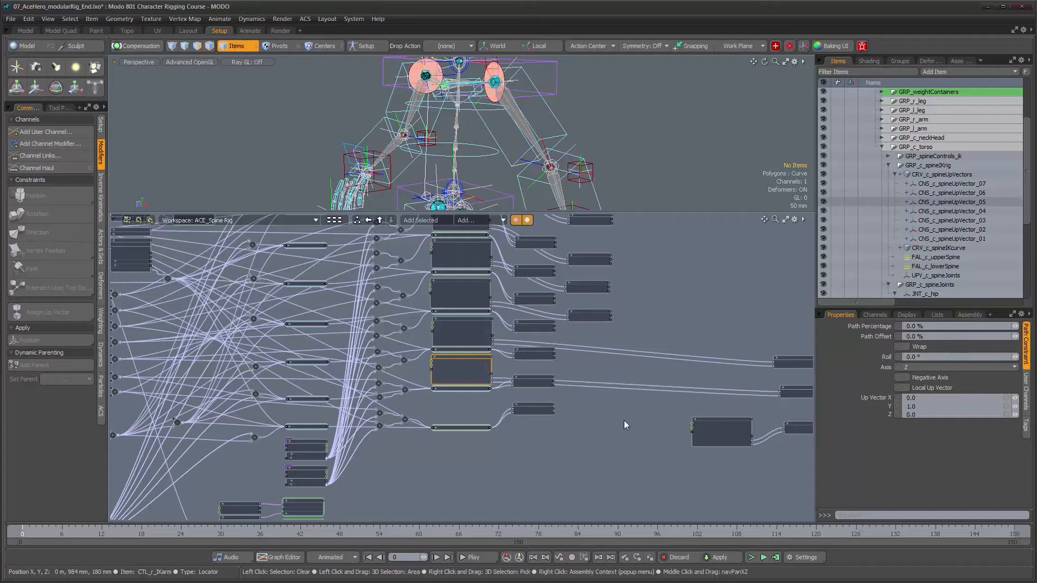
drag(721, 421, 459, 397)
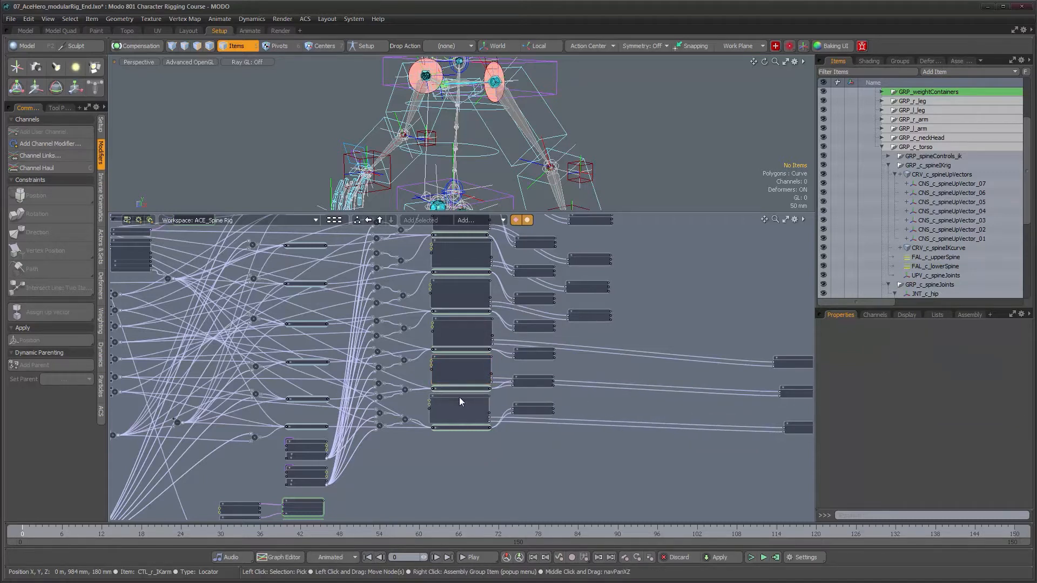
Move the last three up-vector locator nodes into the new column beside the spine joint nodes
middle_drag(460, 398, 284, 395)
drag(630, 360, 429, 339)
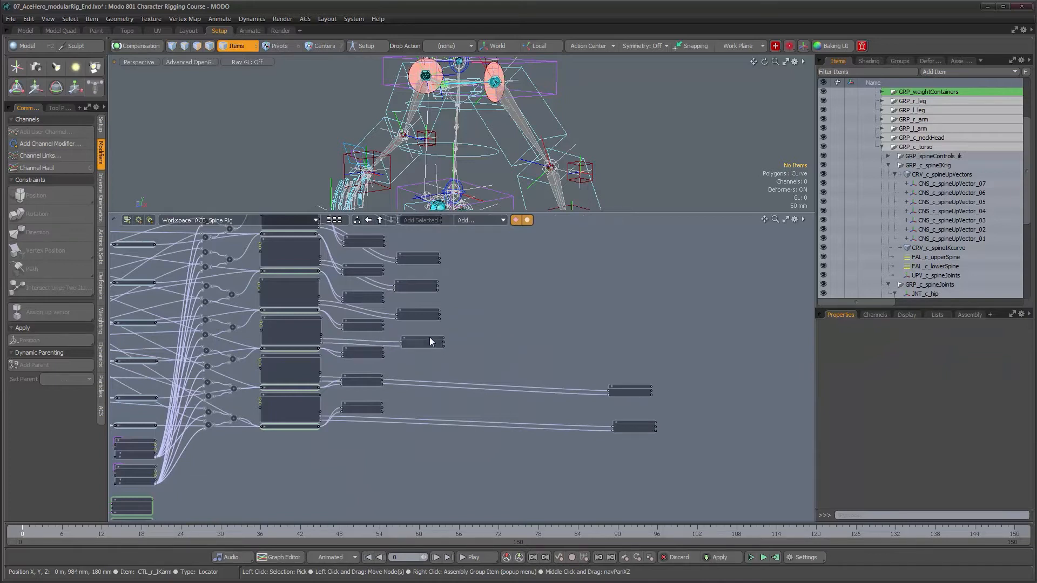
drag(629, 390, 432, 366)
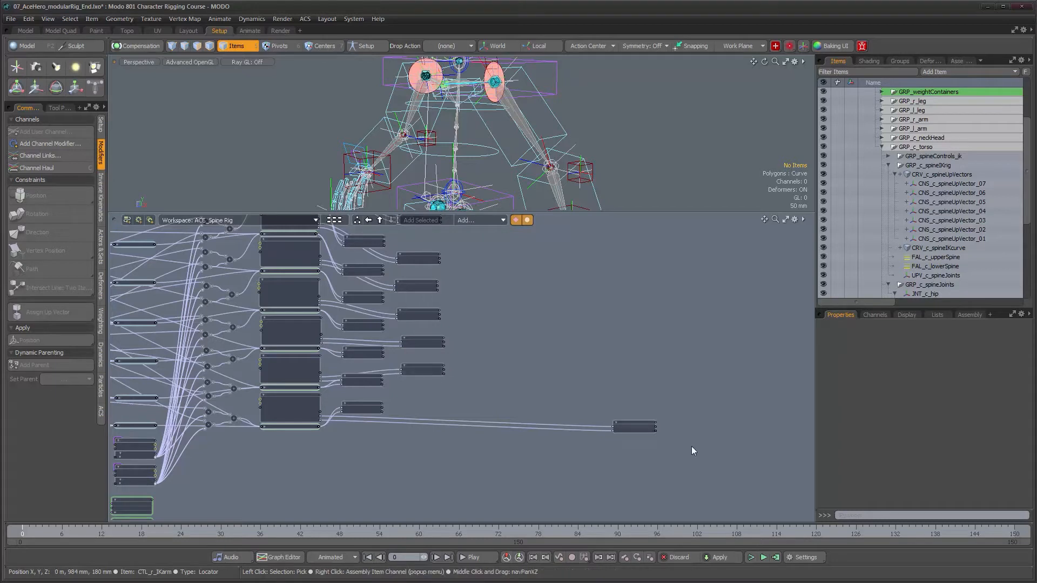
mouse_move(630, 423)
mouse_down()
mouse_move(422, 399)
mouse_move(616, 418)
mouse_up()
Go through the CNS_c_spineUpVector locators from 07 to 01 in the item list and examine where each sits on the rig
alt+right_drag(468, 357, 551, 332)
alt+right_drag(507, 157, 444, 163)
alt+drag(444, 162, 502, 158)
scroll(502, 158, up, 3)
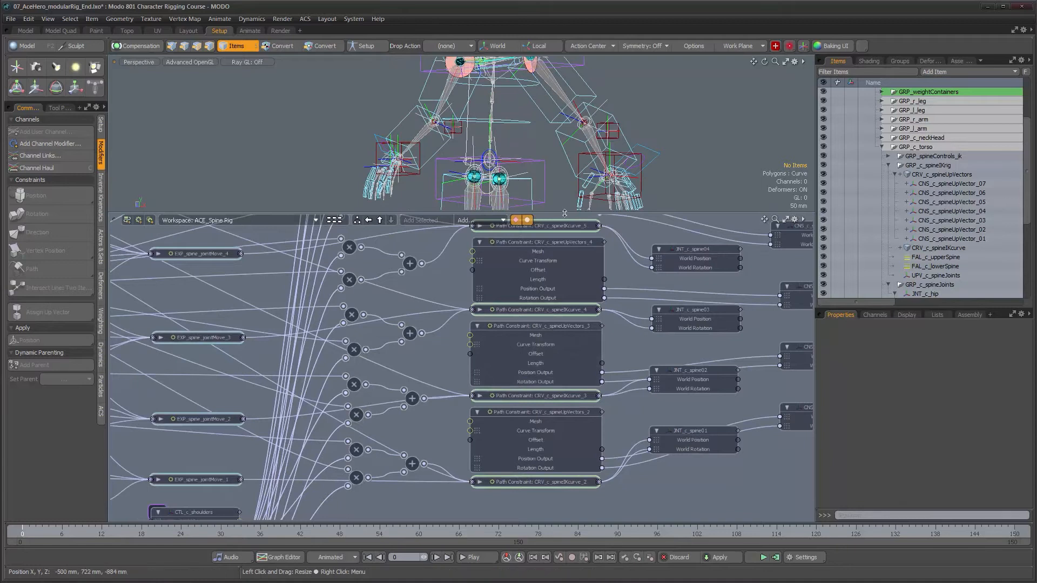
click(941, 184)
click(945, 193)
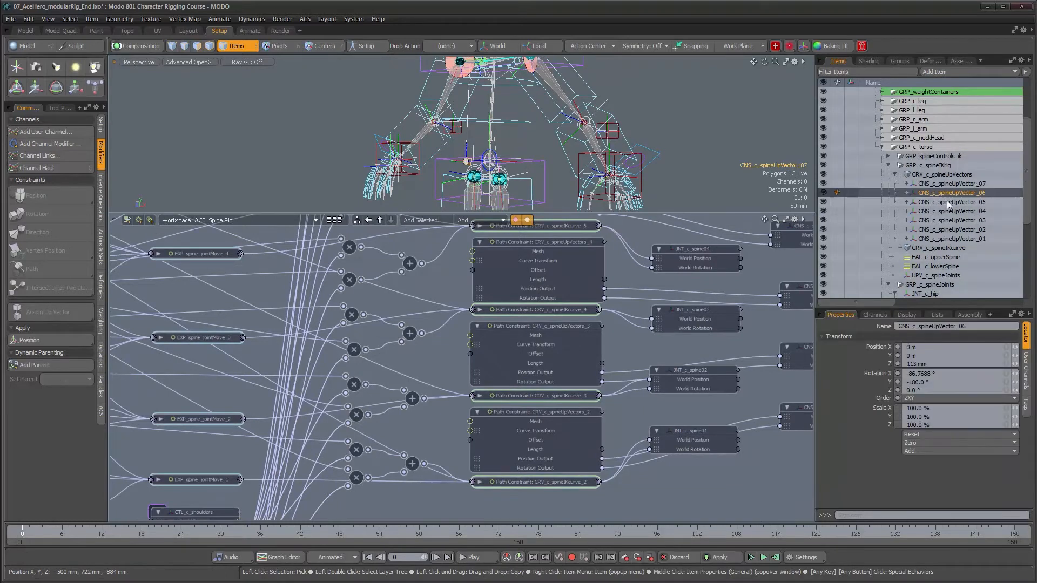
click(949, 209)
click(952, 220)
click(954, 229)
click(954, 236)
click(907, 239)
click(908, 239)
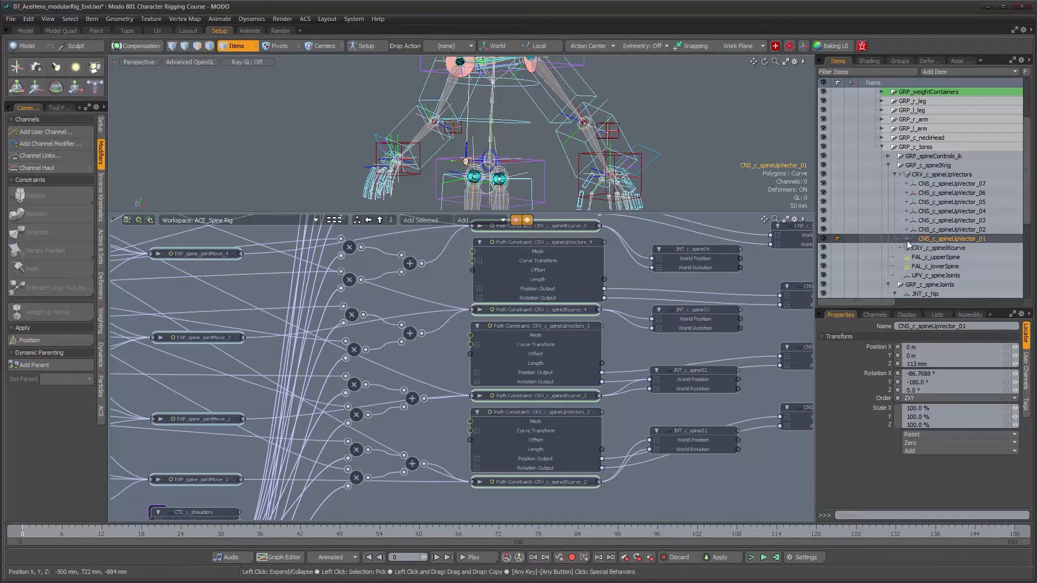
Connect the lowest two add nodes to the Offset channels of the up-vector path constraints in their rows
alt+drag(520, 460, 468, 394)
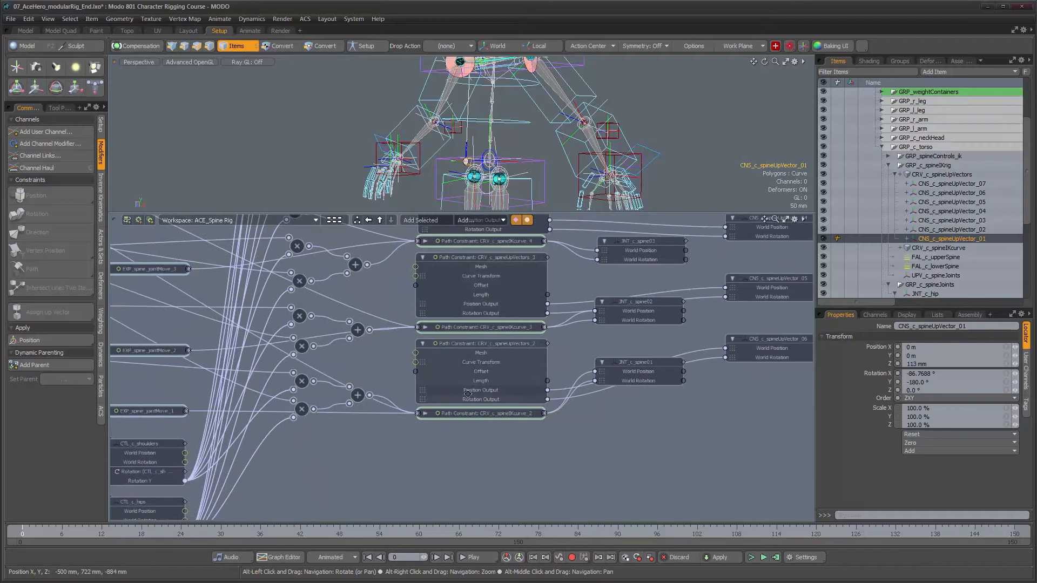
drag(414, 372, 415, 371)
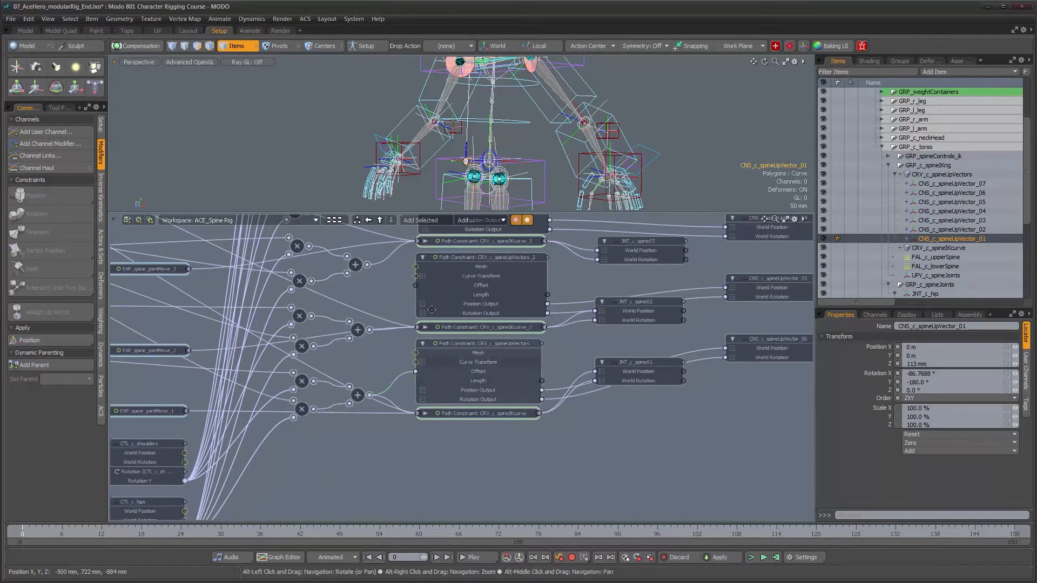
alt+drag(432, 310, 449, 355)
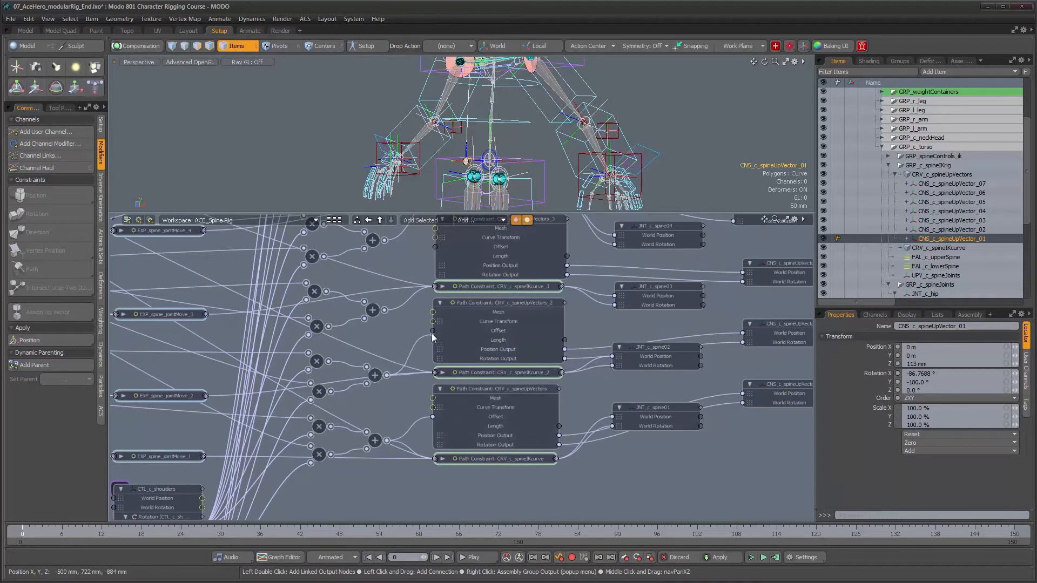
Collapse the lowest two CRV_c_spineUpVectors path constraint nodes and set each just above the IK curve constraint of its row
click(441, 389)
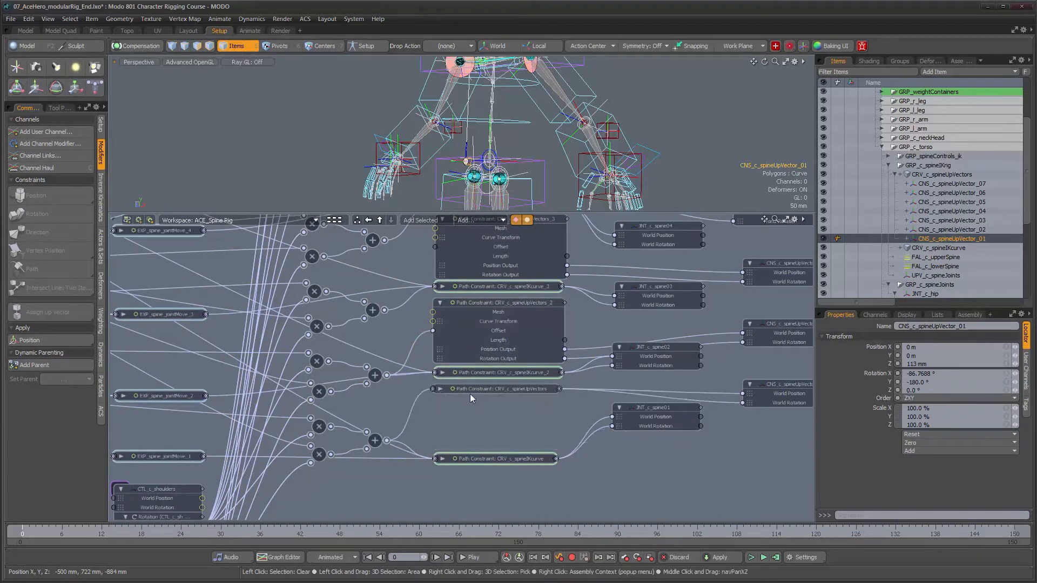
drag(494, 391, 500, 431)
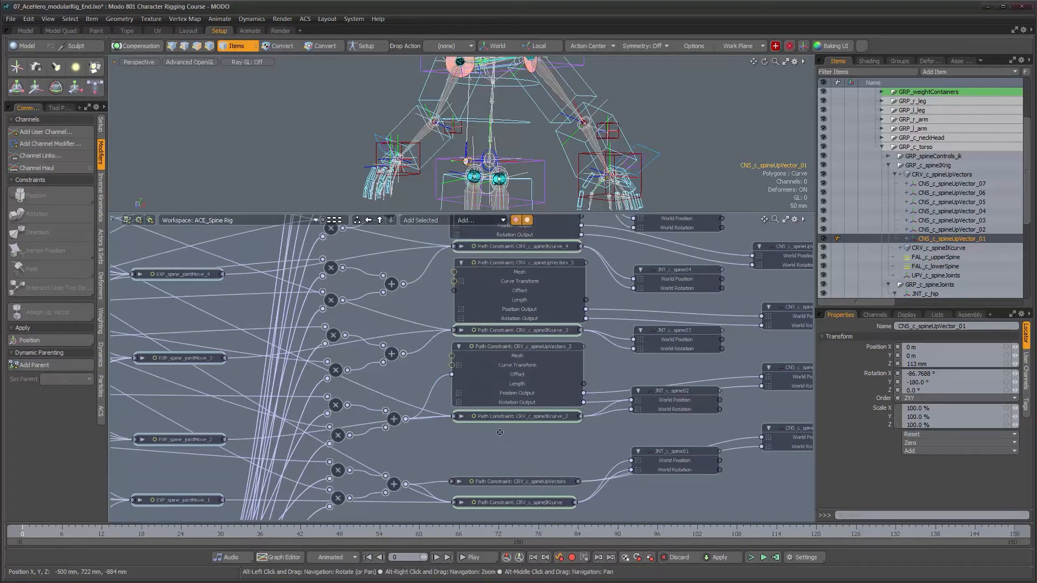
click(460, 346)
drag(489, 347, 492, 400)
Connect the third-lowest add node to the Offset of the CRV_c_spineUpVectors_3 path constraint and compare its settings with the CRV_c_spineIKcurve_3 constraint
alt+drag(434, 364, 462, 335)
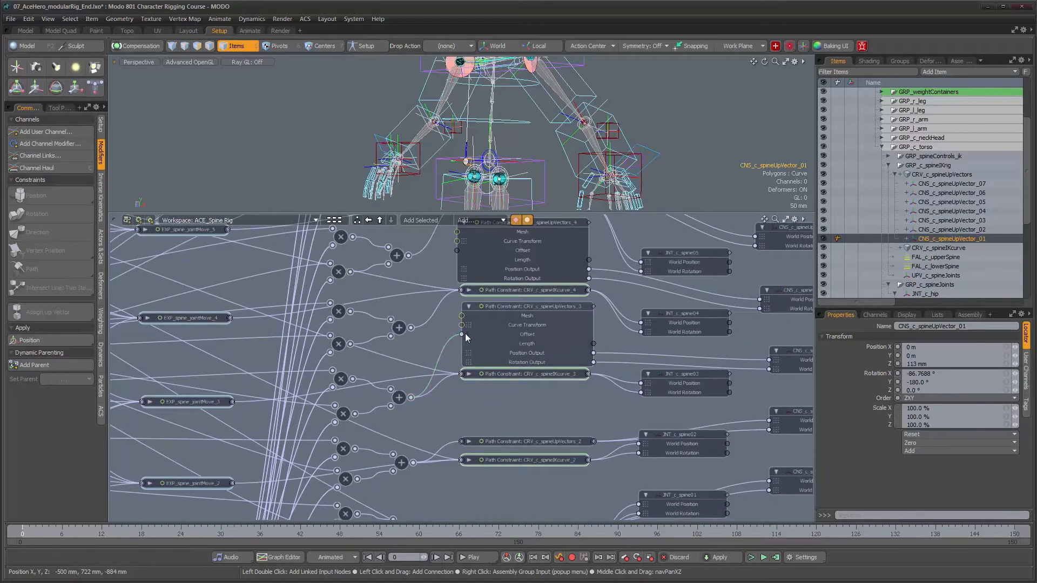
click(467, 307)
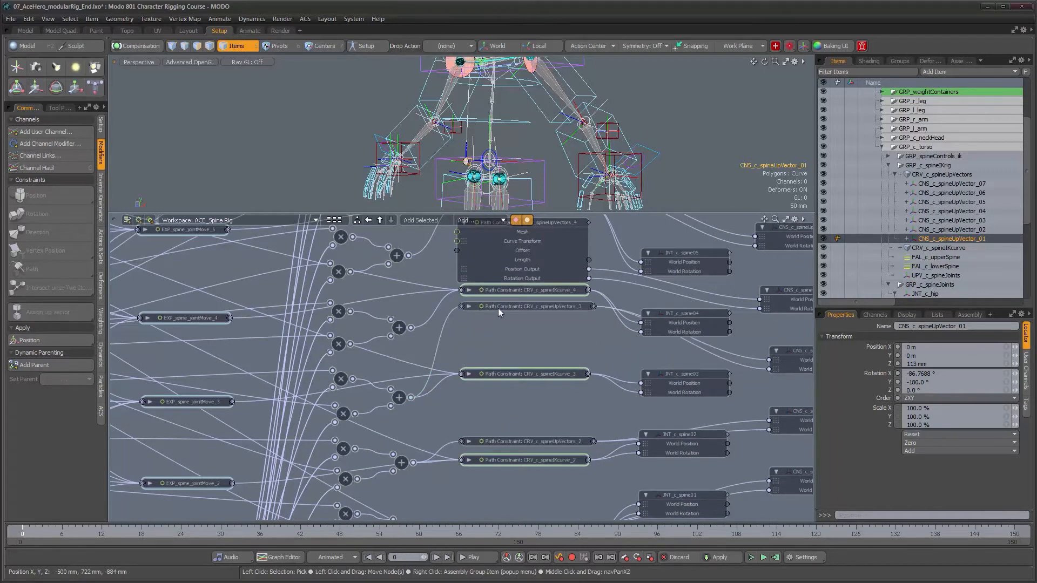
click(499, 308)
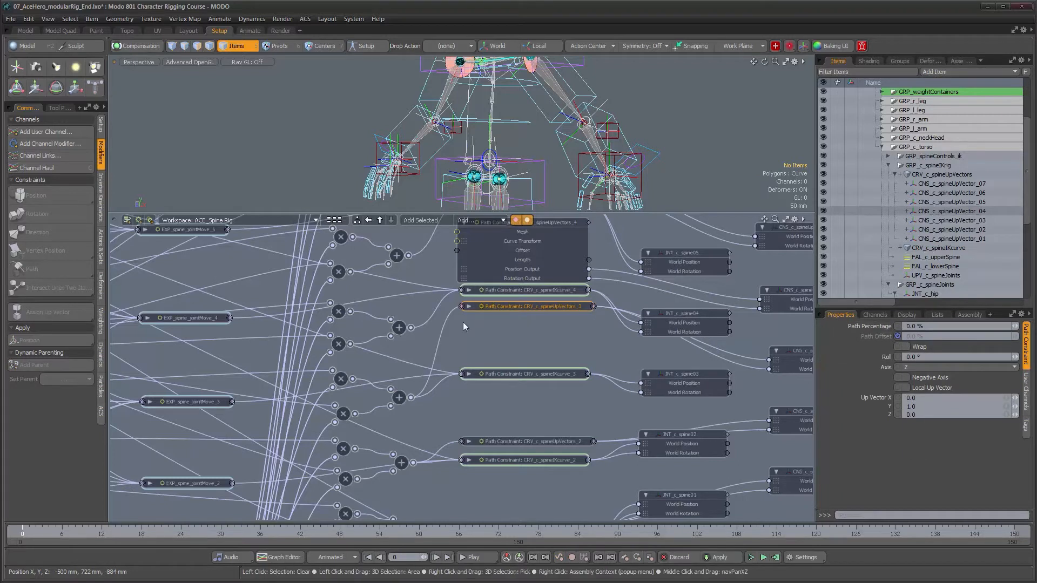
click(469, 307)
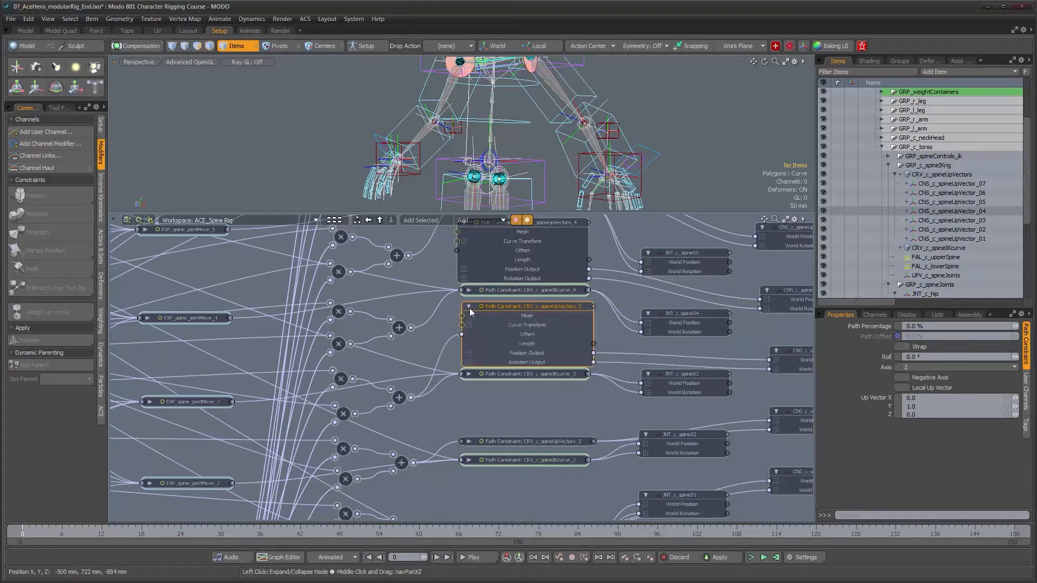
click(504, 374)
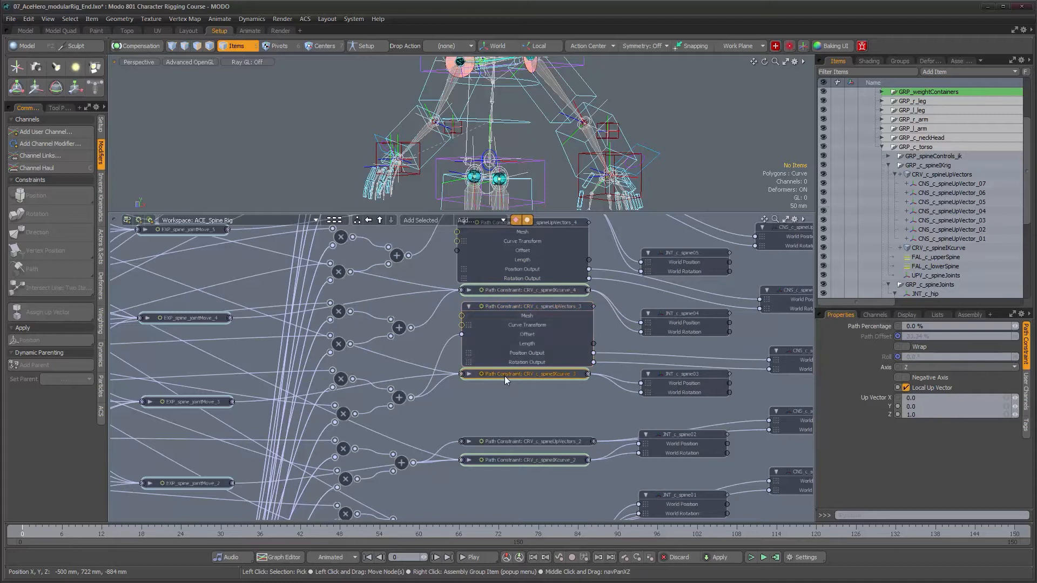
Expand the CRV_c_spineIKcurve_3 path constraint and examine which nodes feed its Offset and Roll channels compared with the CRV_c_spineUpVectors_3 constraint
click(525, 307)
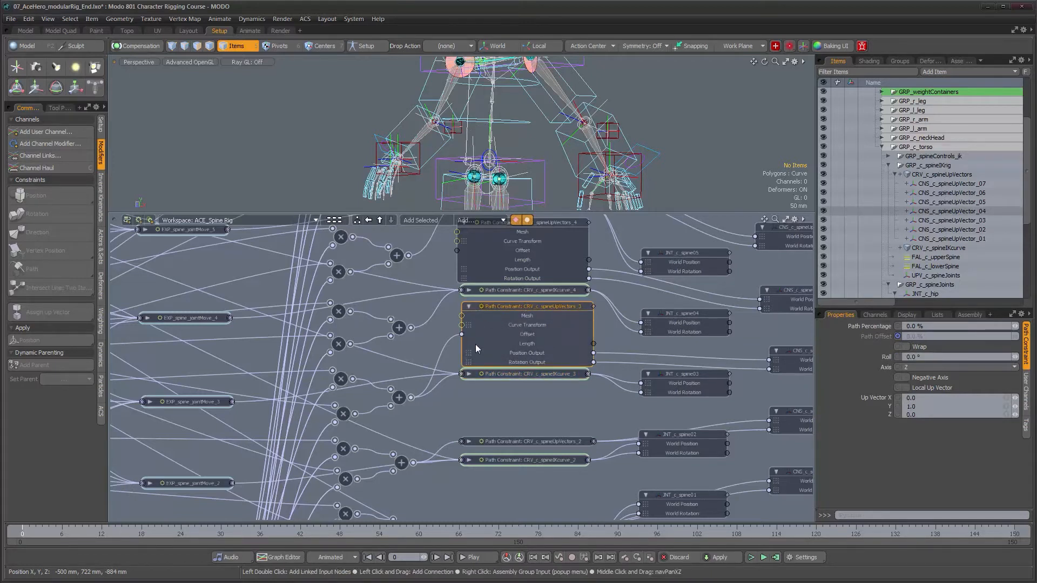
scroll(484, 370, up, 2)
scroll(491, 378, up, 2)
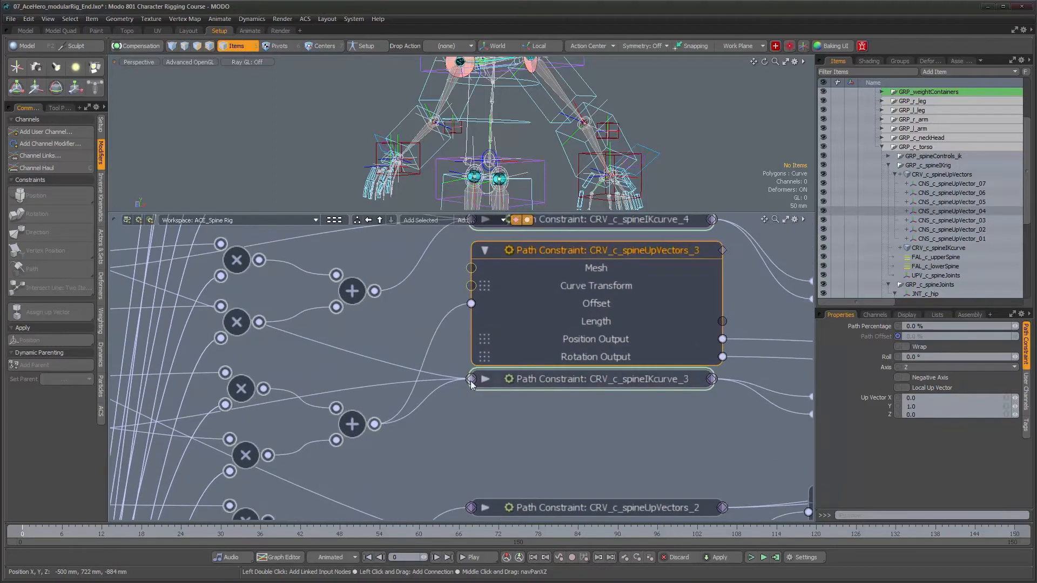
click(483, 380)
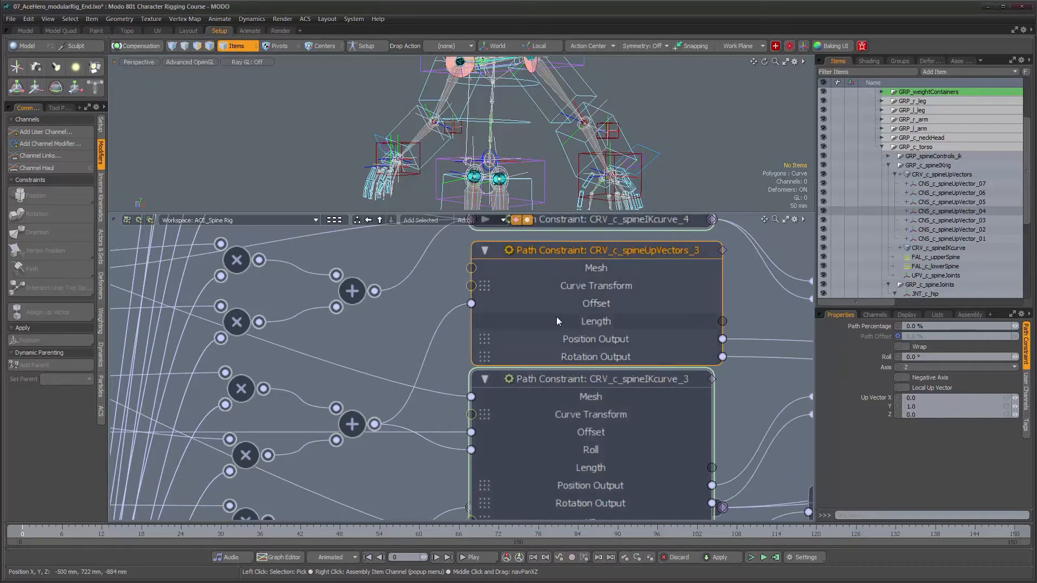
scroll(495, 411, down, 4)
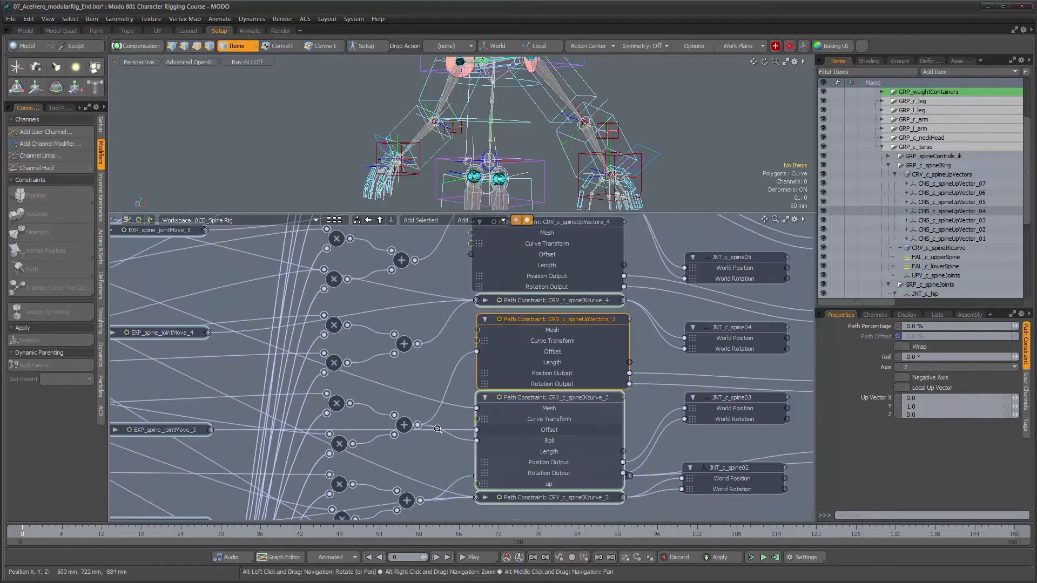
Collapse the IK curve constraint and disconnect the add nodes from the Offset channels of the lowest three up-vector path constraints
click(485, 400)
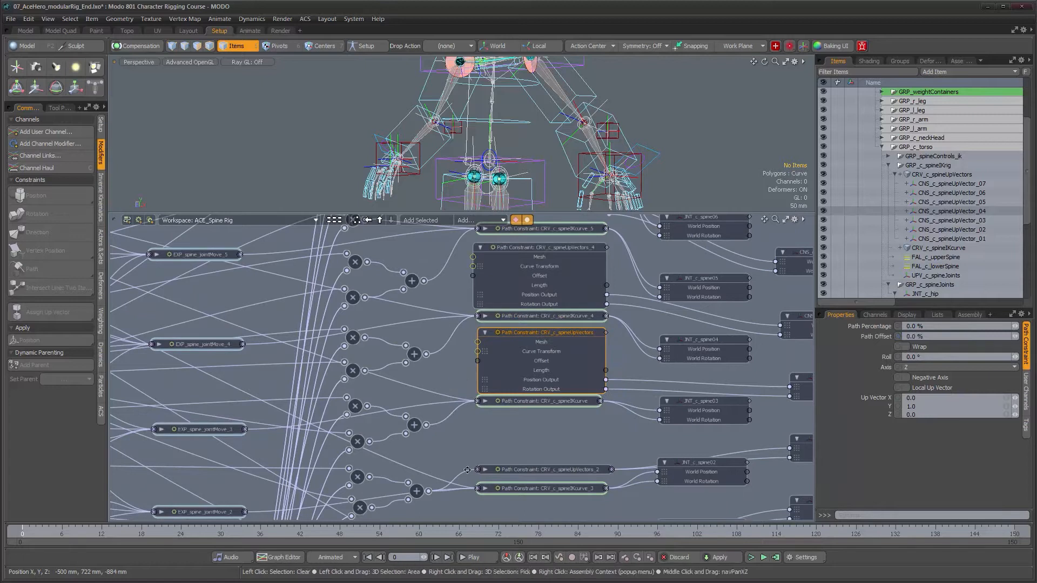
scroll(465, 449, down, 3)
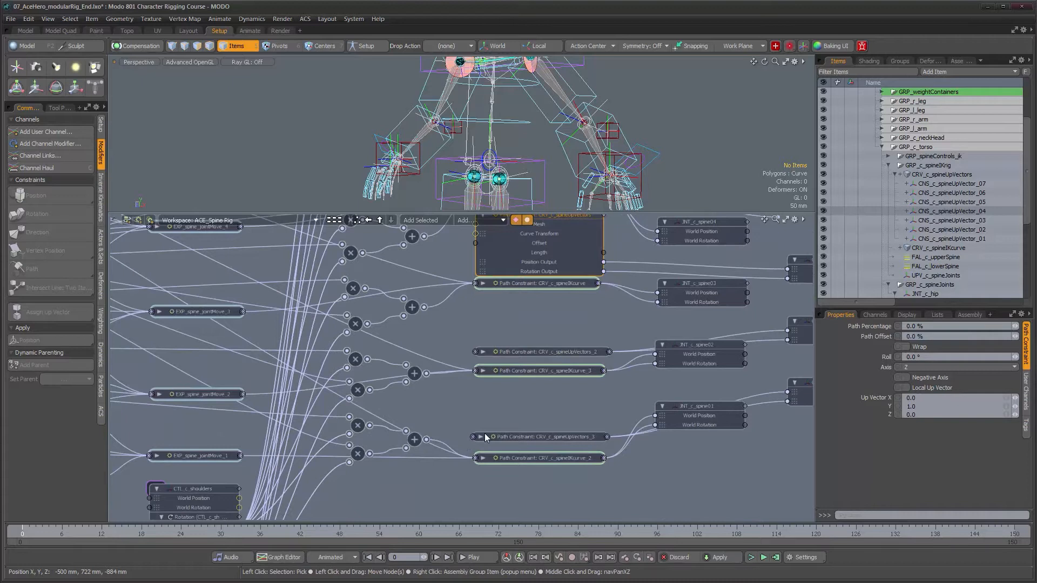
scroll(518, 434, up, 2)
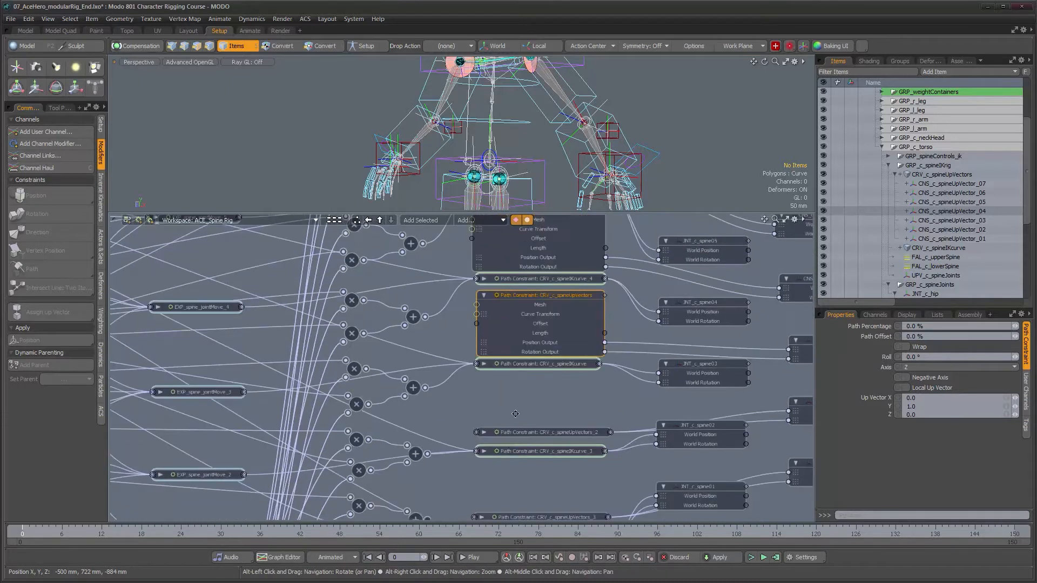
Place the lowest two up-vector path constraints each just below the IK curve constraint of the row above and expand them
drag(526, 431, 527, 378)
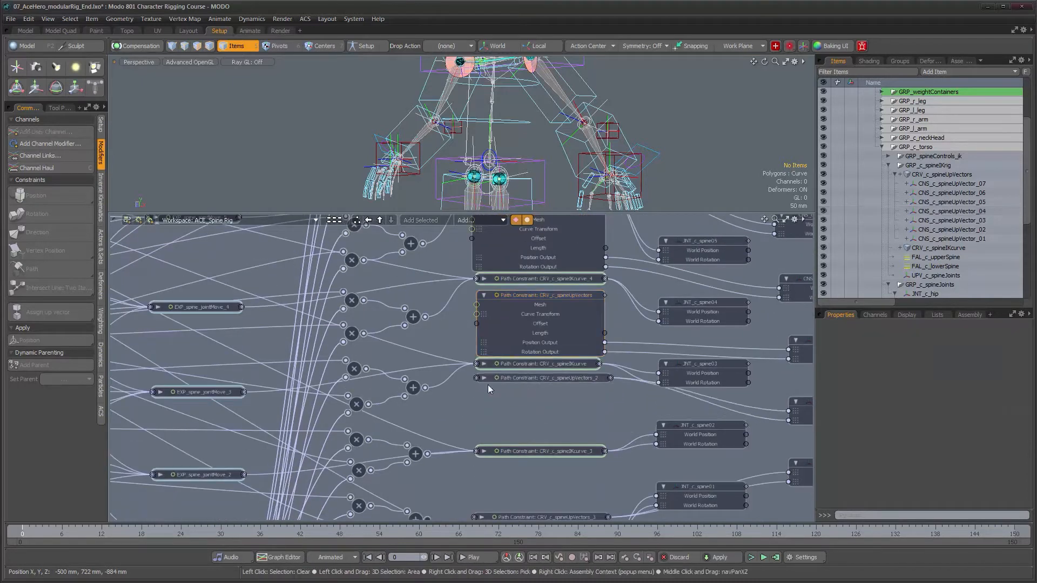
click(482, 378)
scroll(514, 416, down, 2)
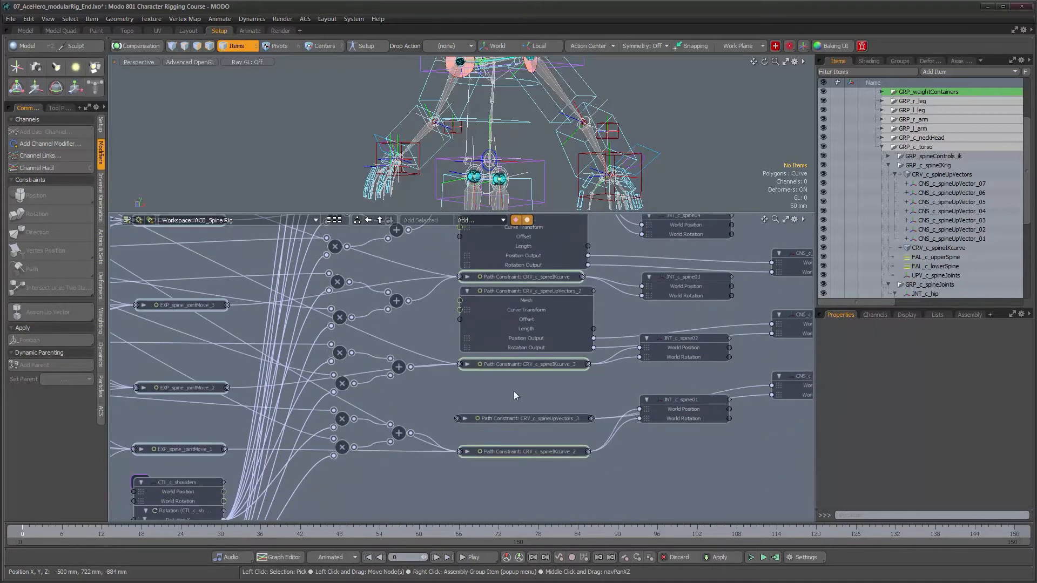
drag(515, 384, 514, 379)
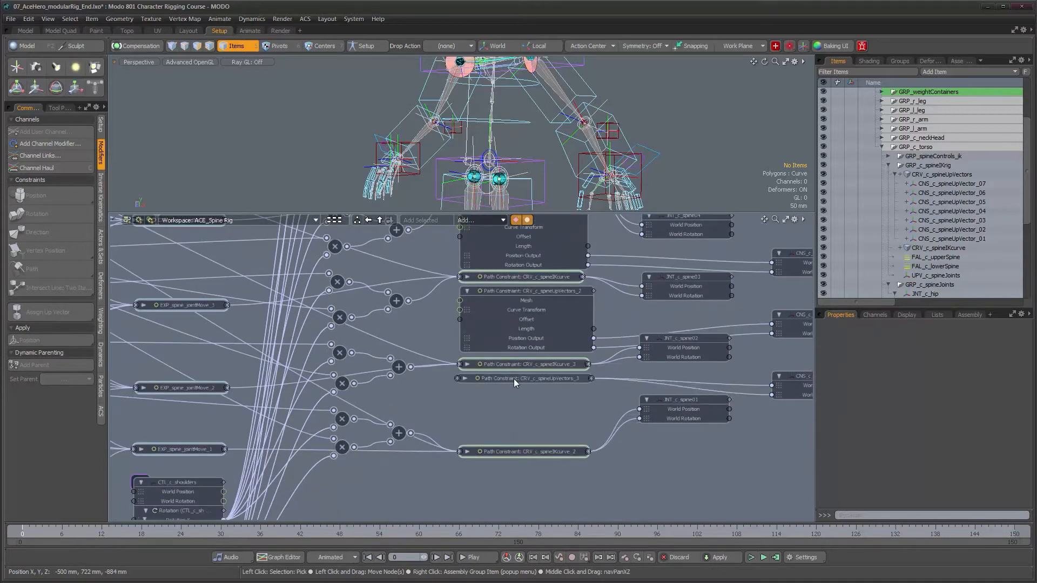
click(466, 378)
alt+drag(433, 418, 484, 397)
scroll(485, 397, up, 1)
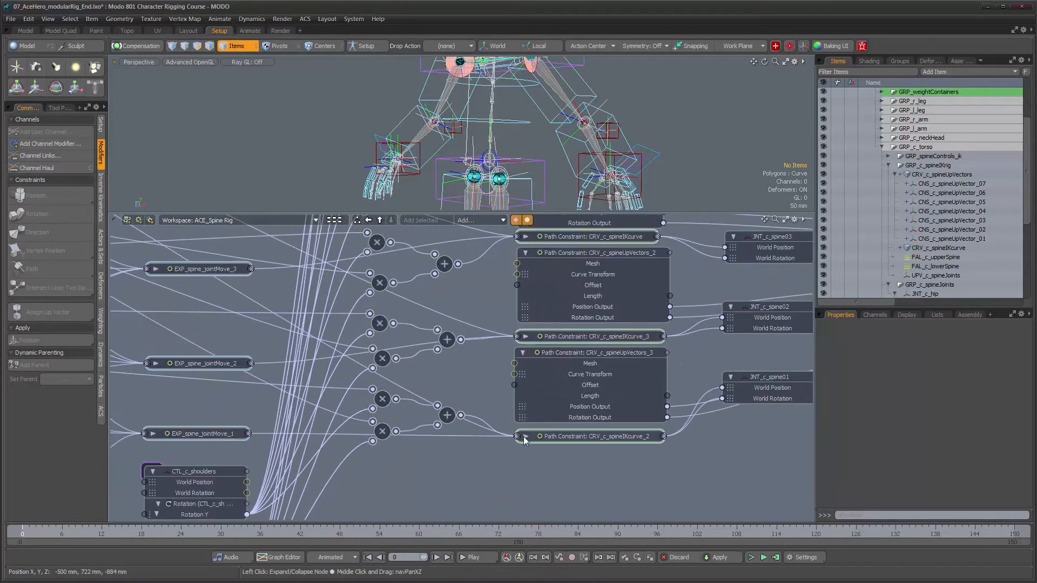
Connect the Output of EXP_spine_jointMove_1 to the Offset of the lowest up-vector path constraint and collapse the expanded nodes
click(525, 437)
alt+drag(457, 485, 518, 486)
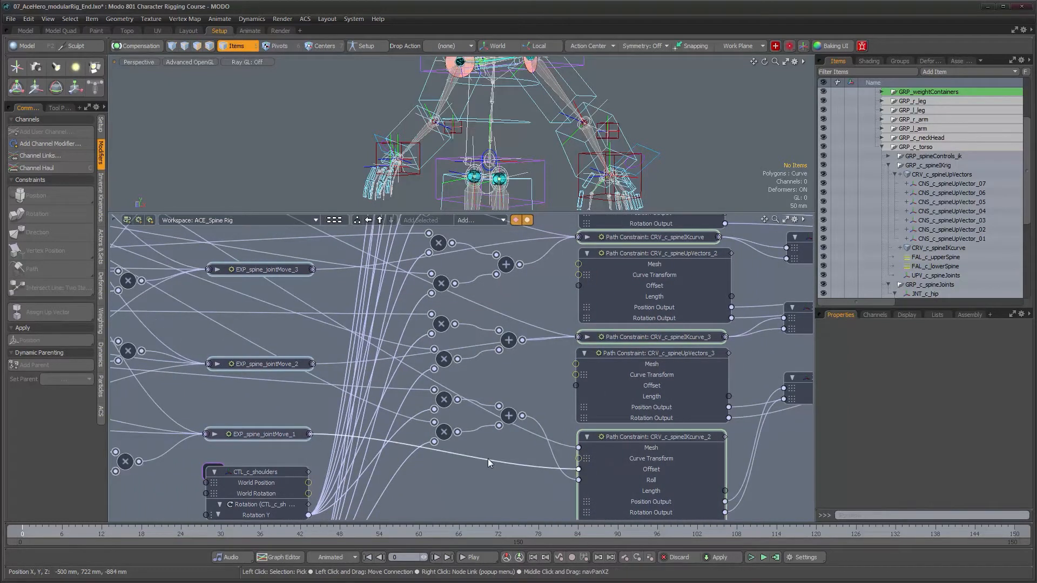
click(215, 434)
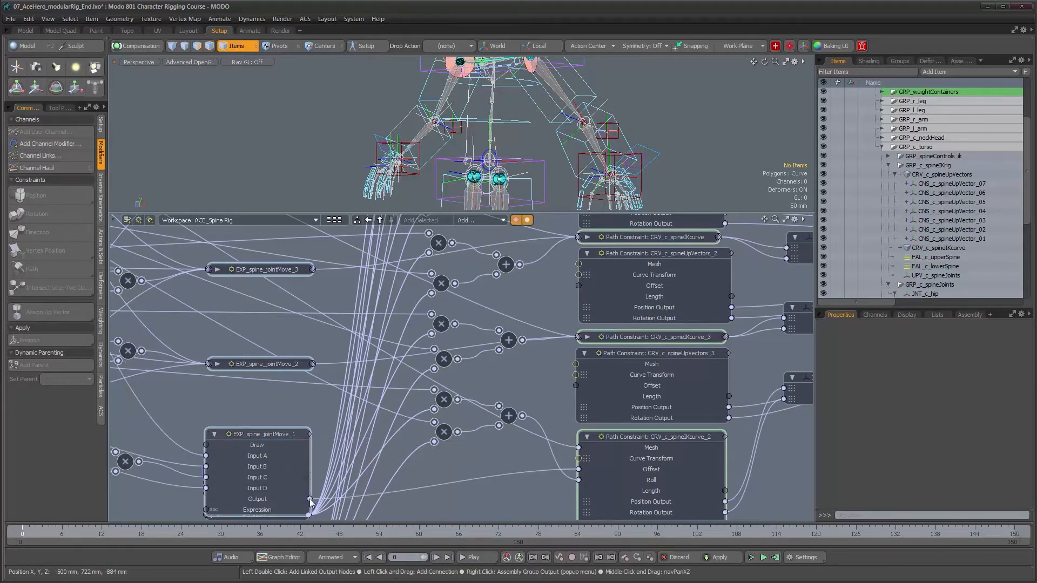
drag(310, 499, 577, 386)
alt+drag(518, 157, 548, 168)
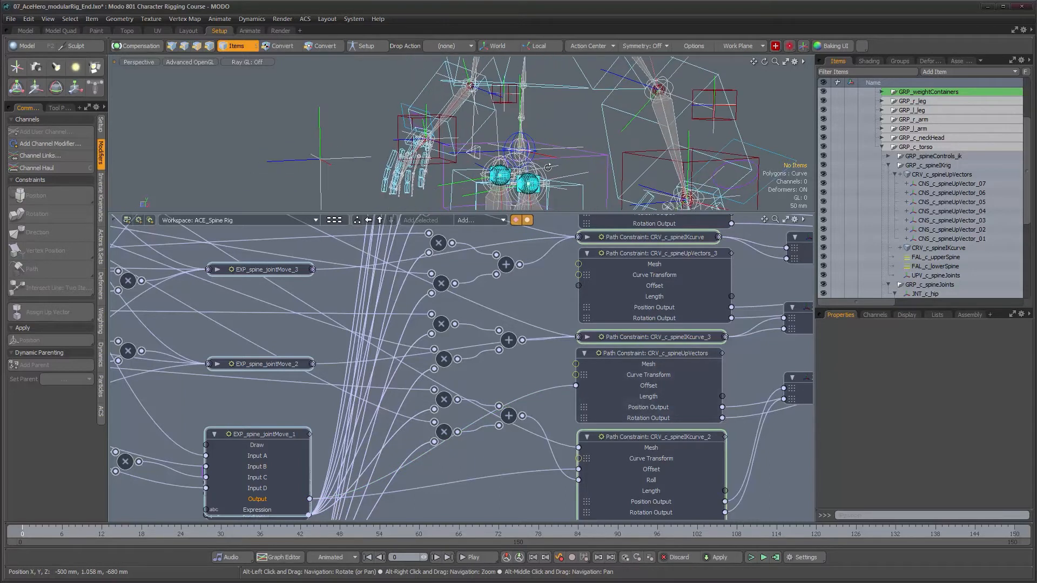
click(588, 437)
click(585, 353)
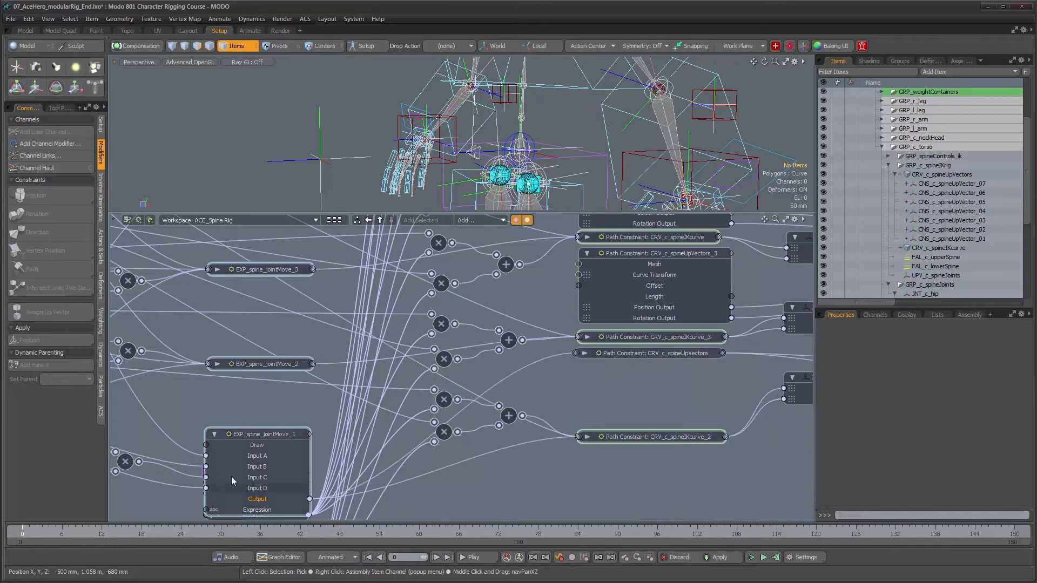
click(214, 435)
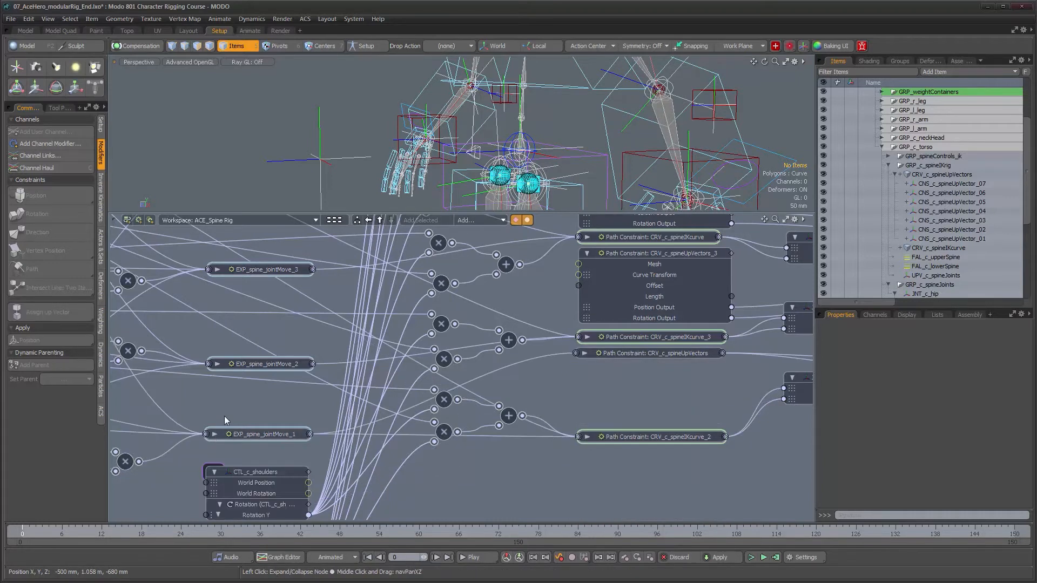
Connect the Output of EXP_spine_jointMove_2 to the Offset of the second-lowest up-vector path constraint and collapse both nodes
click(216, 364)
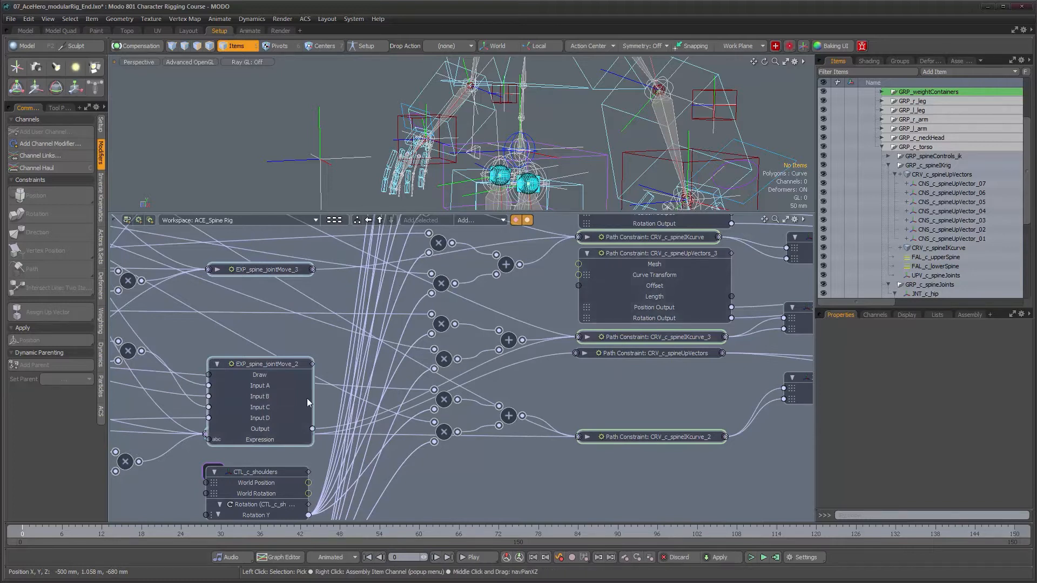
drag(313, 429, 579, 286)
alt+drag(562, 149, 459, 149)
click(587, 253)
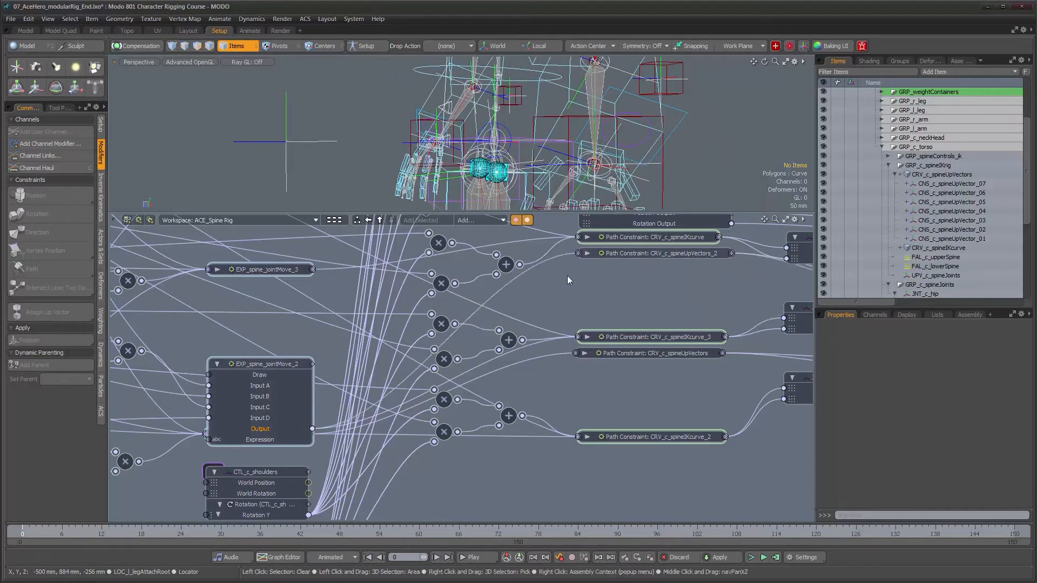
click(217, 364)
Connect the Output of EXP_spine_jointMove_3 to the Offset of the CRV_c_spineUpVectors_4 path constraint, check the locators in the viewport, and collapse the expression node
alt+drag(606, 262, 610, 389)
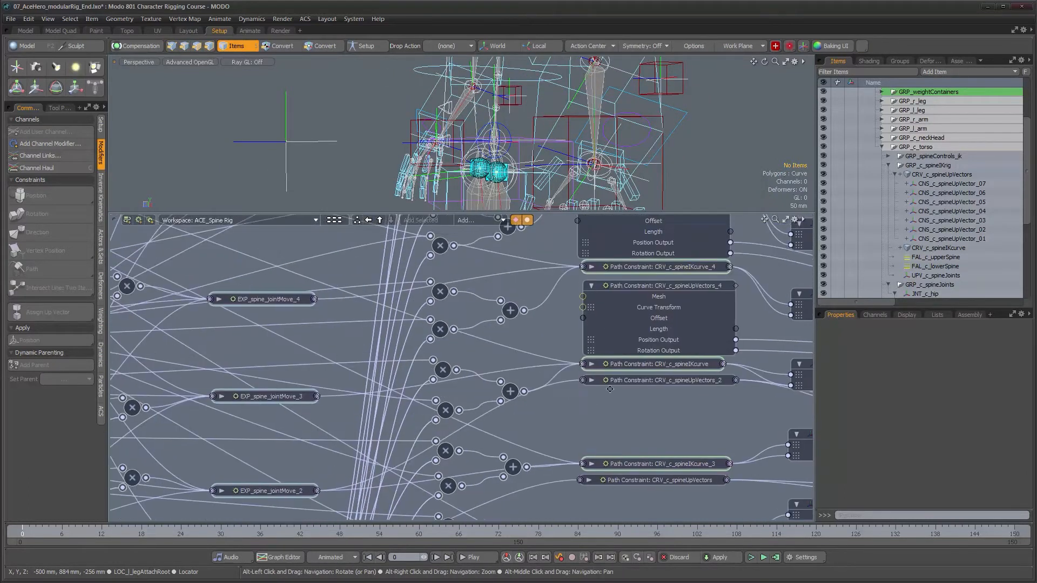
click(221, 396)
drag(317, 461, 584, 320)
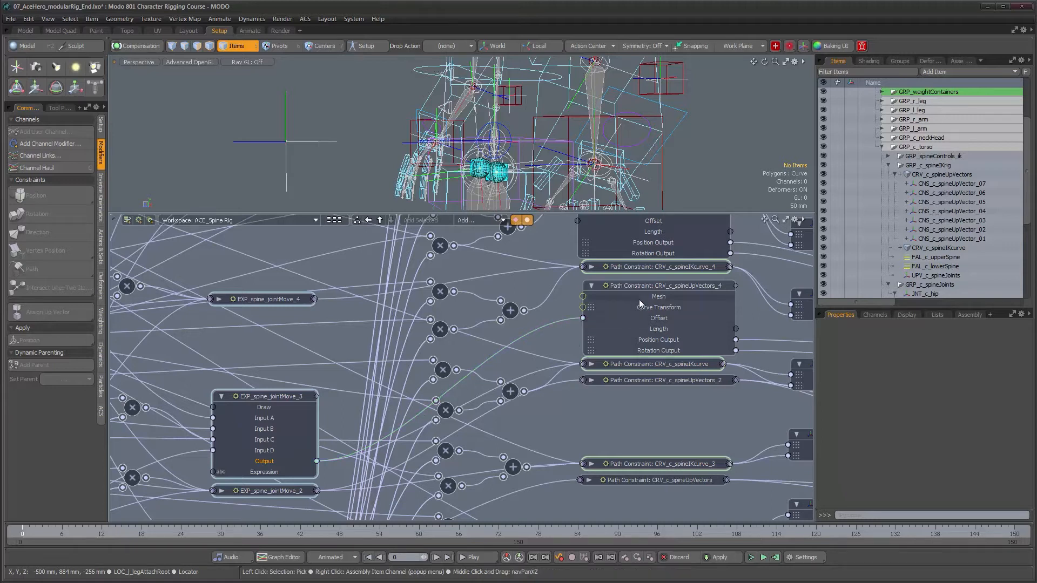
alt+drag(526, 117, 423, 107)
alt+middle_drag(422, 107, 440, 133)
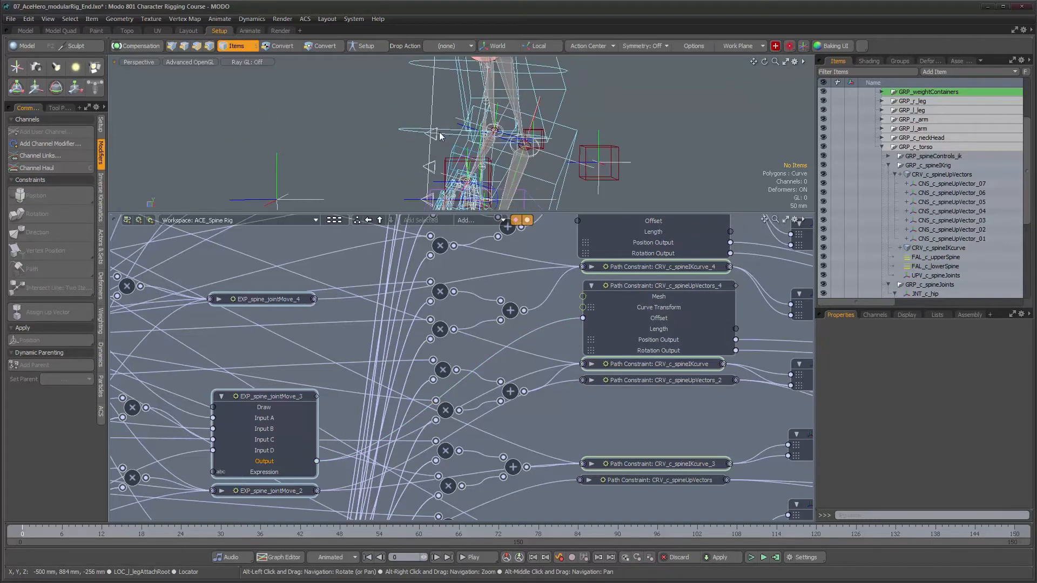
click(221, 396)
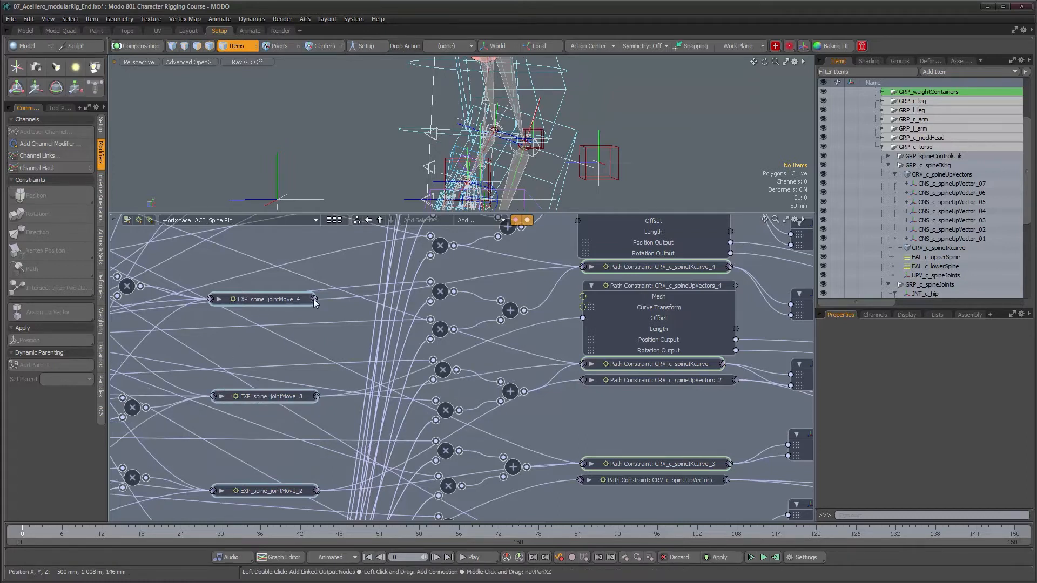
Connect the Output of EXP_spine_jointMove_4 to the Offset of CRV_c_spineUpVectors_5 and collapse the expression and both expanded up-vector constraints
click(219, 299)
alt+drag(333, 334, 271, 397)
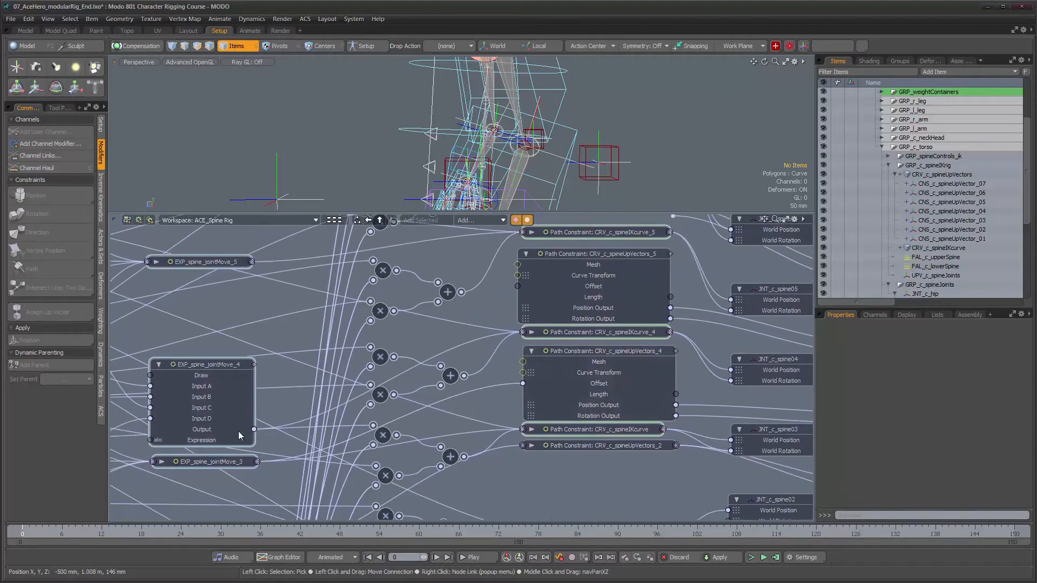
drag(510, 290, 517, 288)
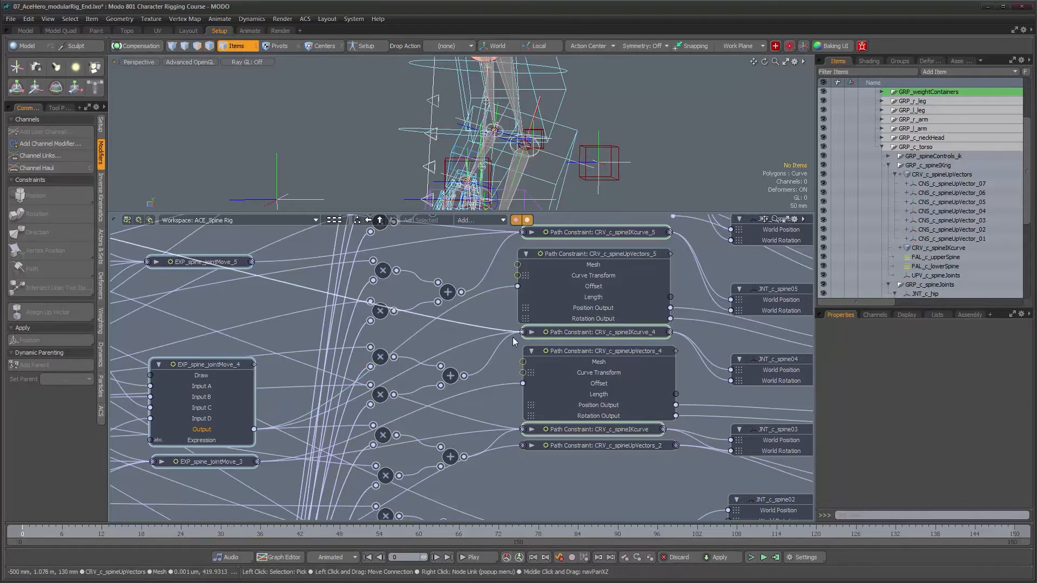
click(532, 351)
click(525, 253)
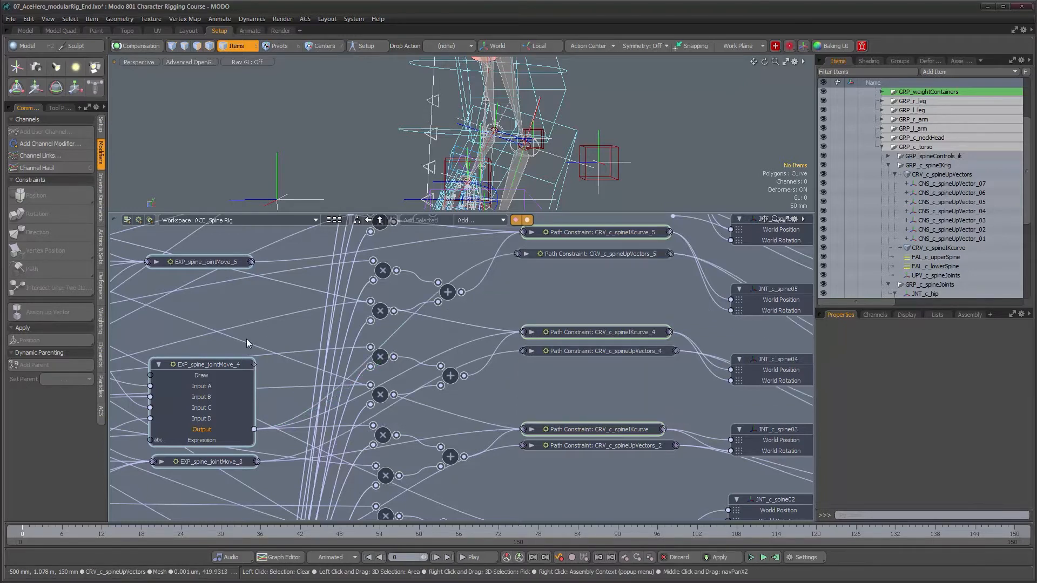
click(158, 365)
Connect the Output of EXP_spine_jointMove_5 to the Offset of the CRV_c_spineUpVectors_6 path constraint and collapse both nodes
click(156, 262)
middle_drag(218, 318, 300, 441)
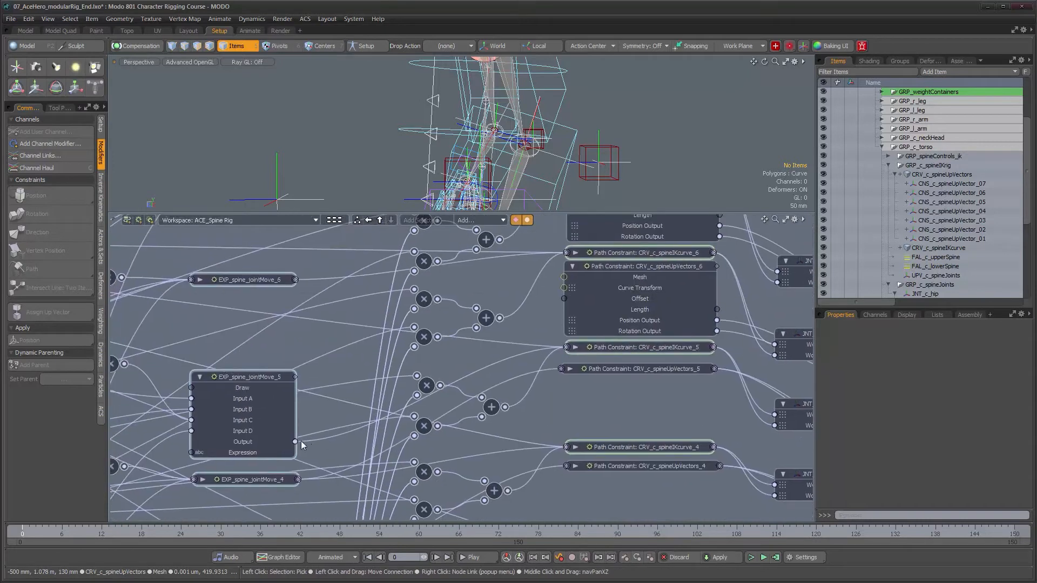
drag(296, 442, 568, 300)
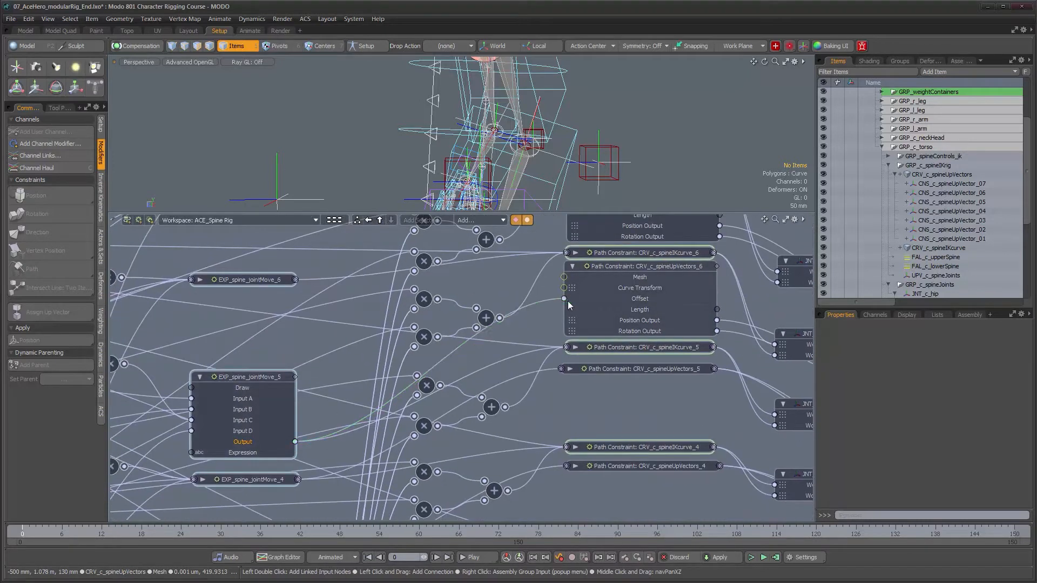
click(572, 266)
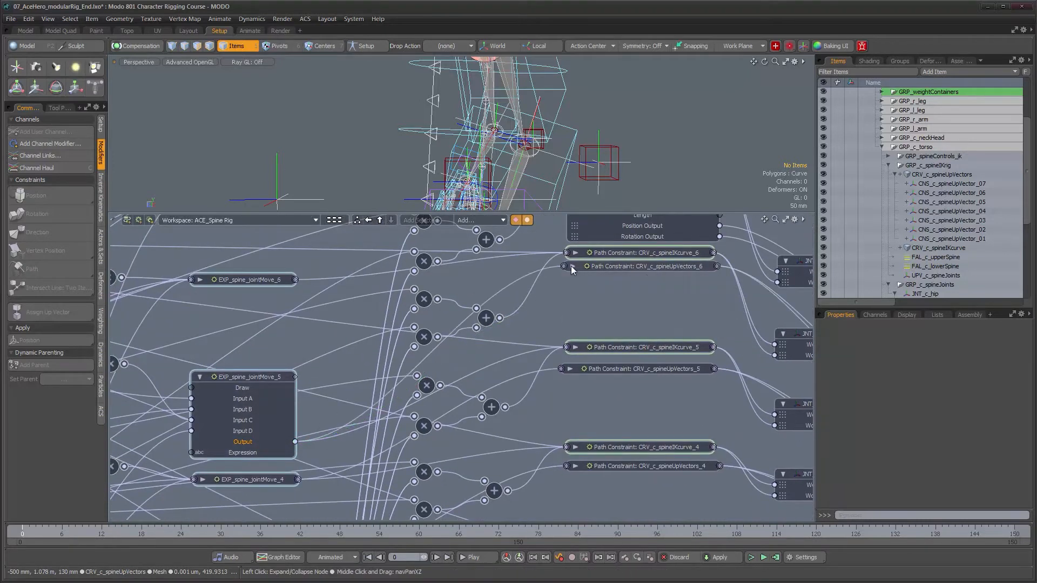
click(200, 377)
Connect the Output of EXP_spine_jointMove_6 to the Offset of the CRV_c_spineUpVectors_7 path constraint and collapse both nodes
click(200, 280)
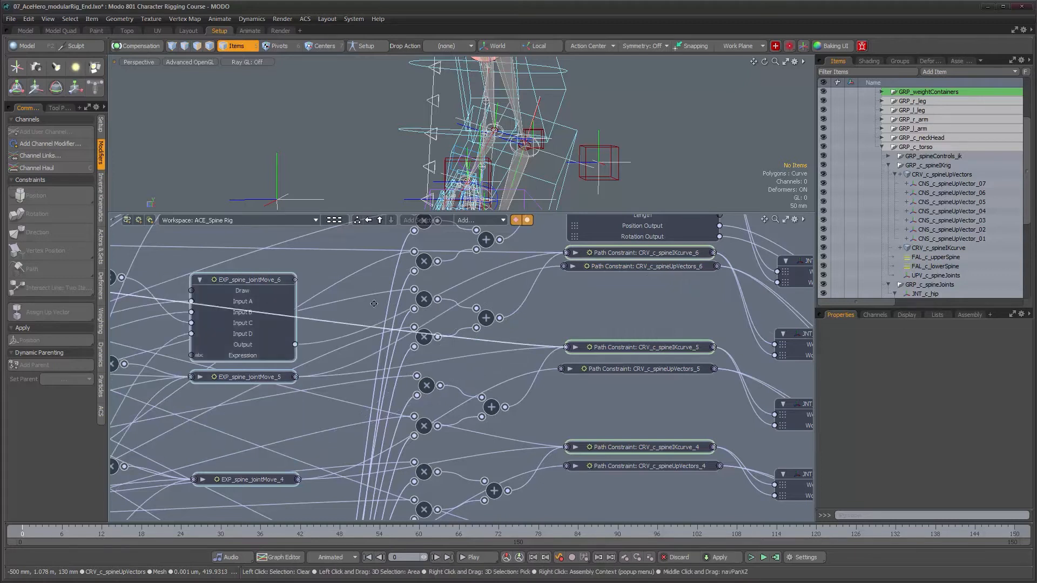
alt+drag(382, 302, 393, 410)
drag(306, 453, 577, 313)
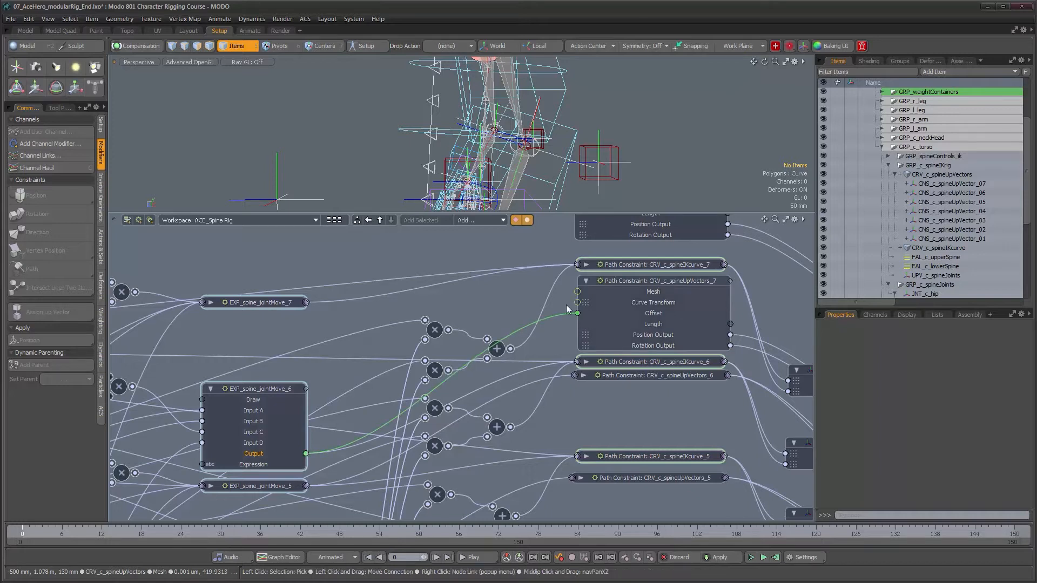
alt+shift+drag(461, 175, 455, 207)
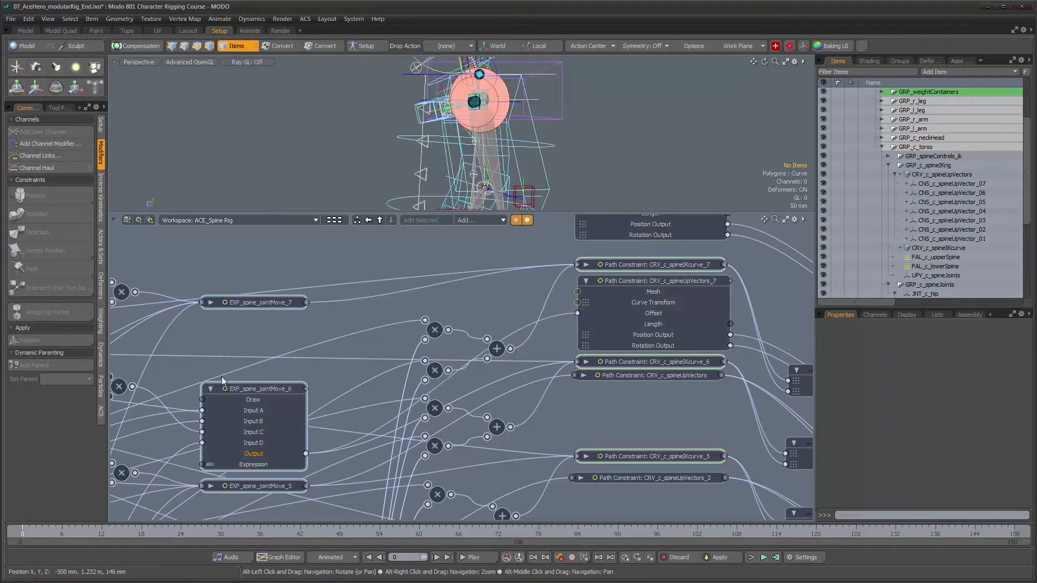
click(211, 389)
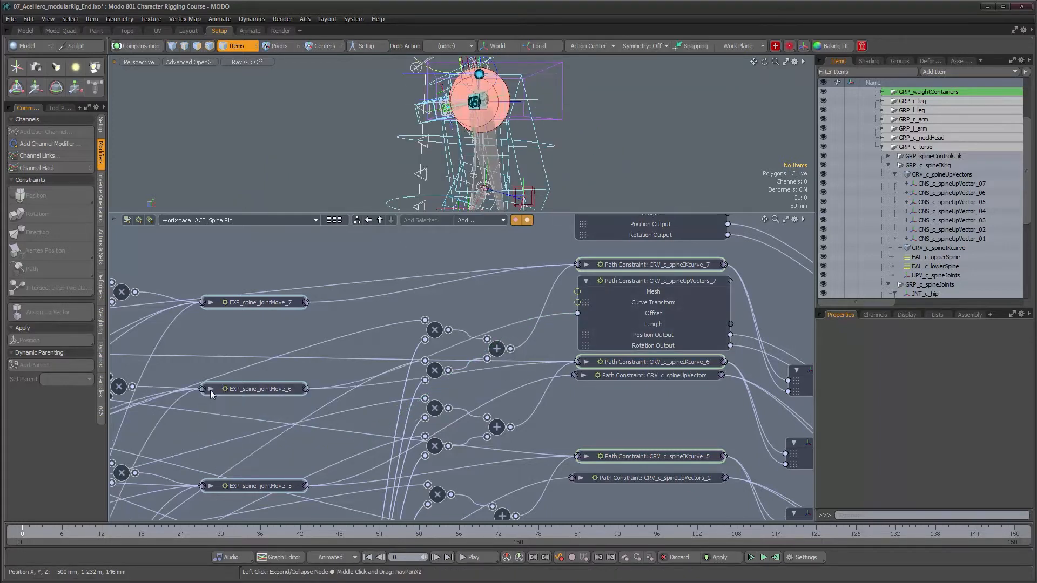
click(586, 281)
Expand EXP_spine_jointMove_7 and add an Offset channel to the path constraint of CNS_c_spineUpVector_07
click(211, 303)
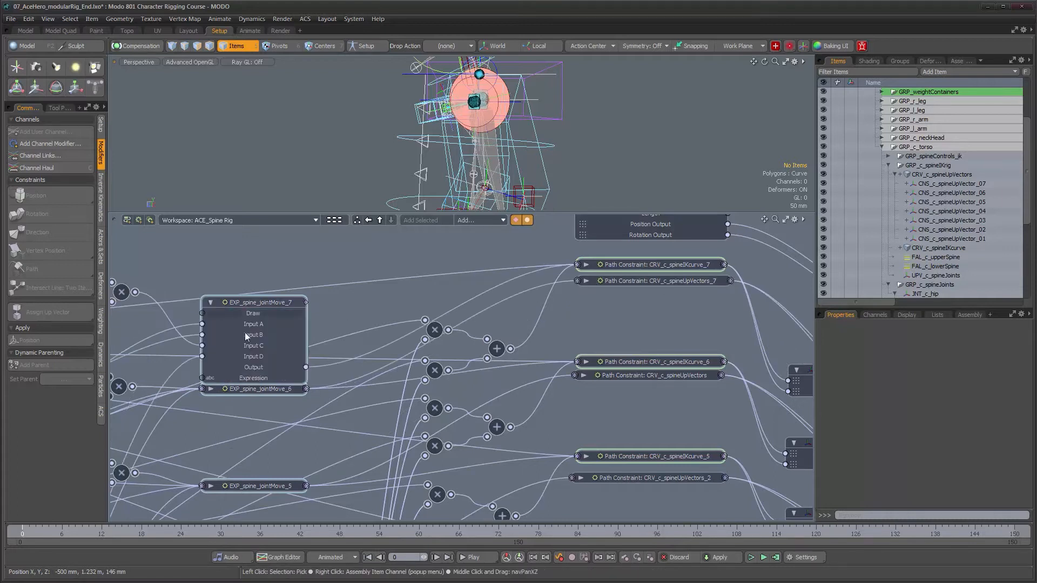
middle_drag(306, 367, 312, 420)
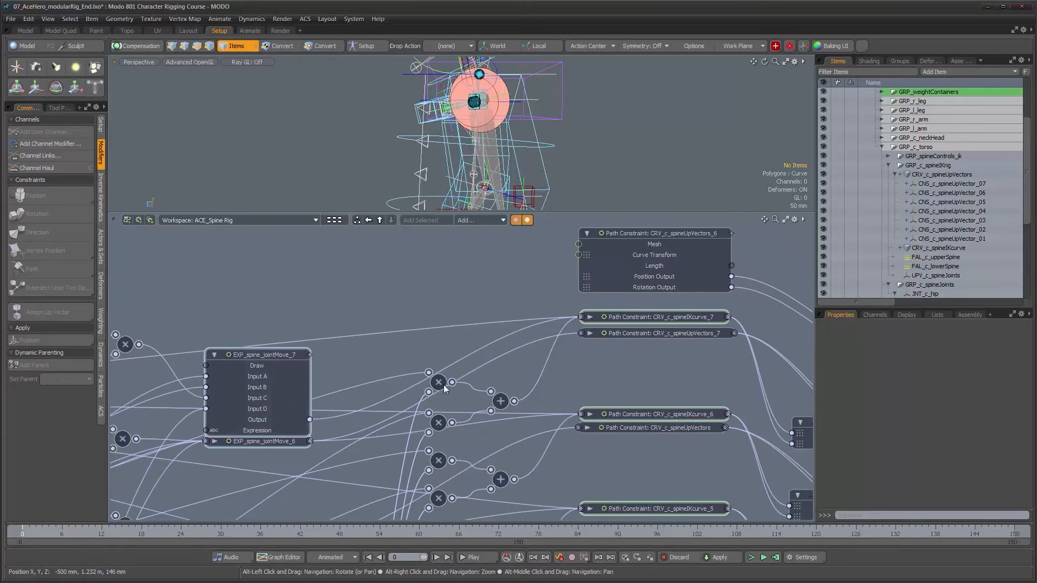
drag(311, 420, 557, 295)
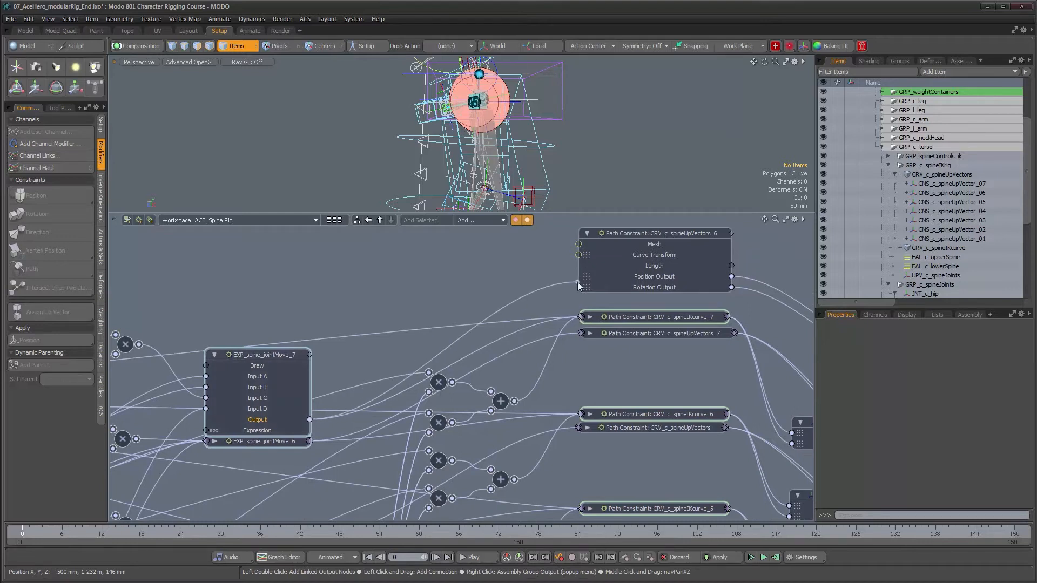
drag(285, 373, 286, 372)
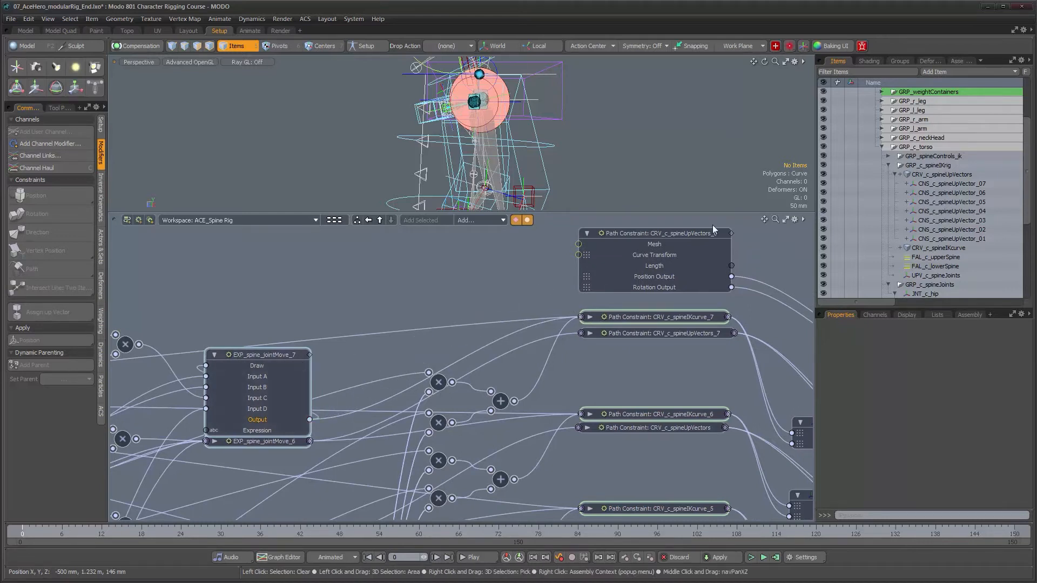
click(672, 231)
right_click(672, 232)
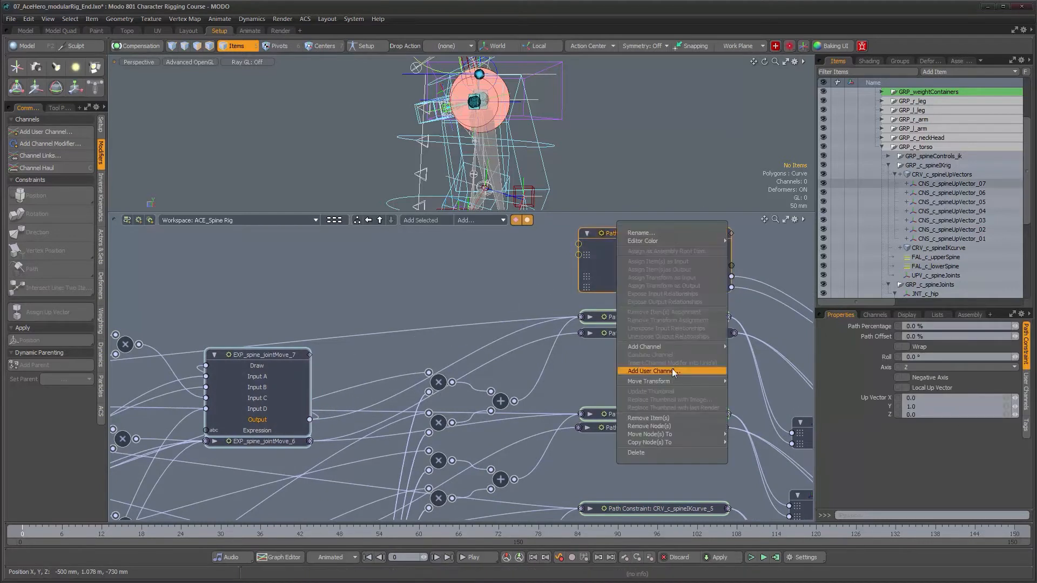
mouse_move(676, 346)
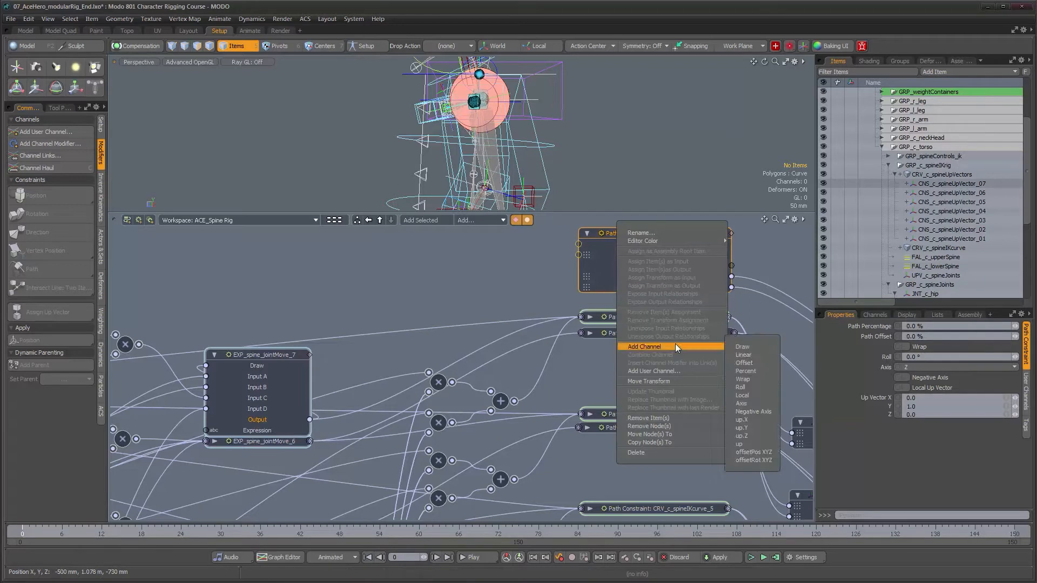
click(755, 363)
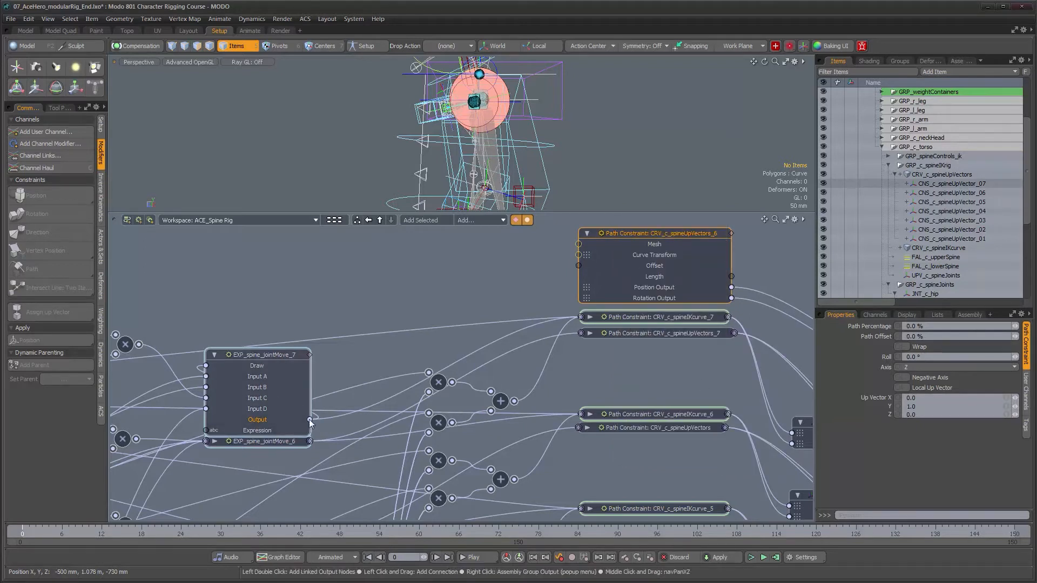
Connect the Output of EXP_spine_jointMove_7 to the Offset of the CNS_c_spineUpVector_07 path constraint and collapse both nodes
mouse_move(200, 371)
mouse_down()
mouse_move(184, 358)
mouse_move(348, 329)
mouse_up()
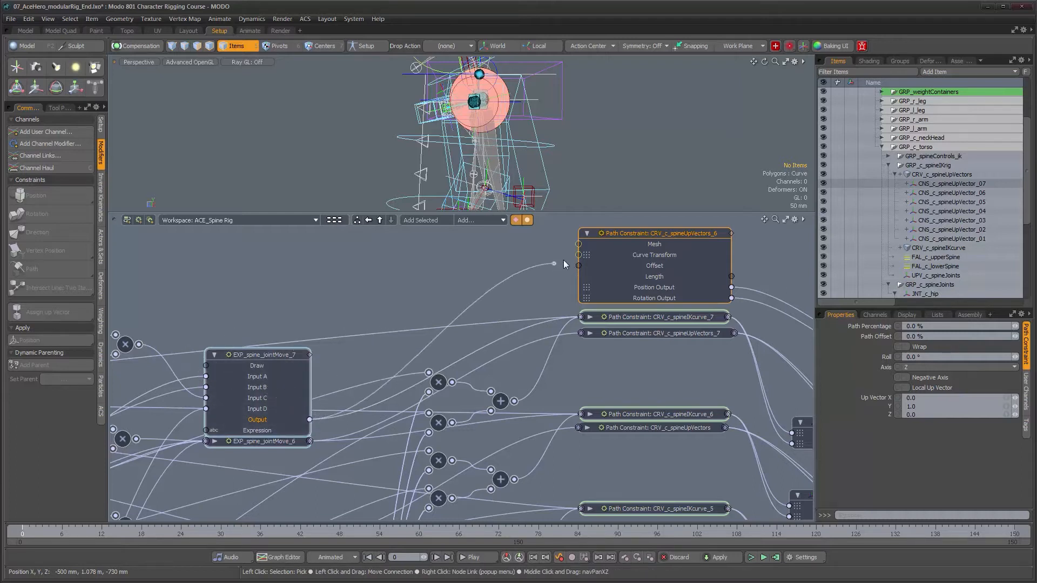
drag(576, 268, 578, 268)
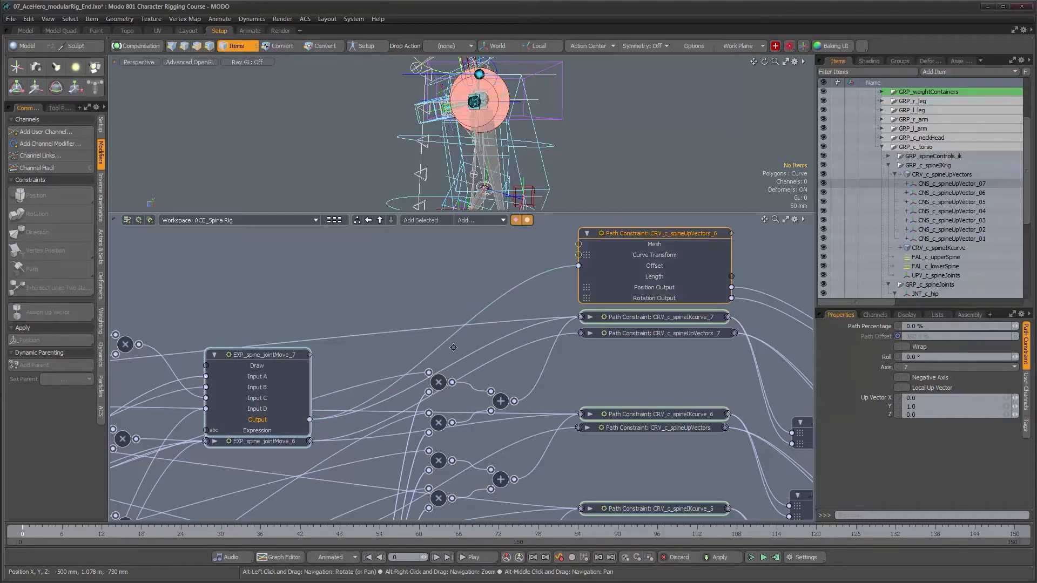
alt+drag(452, 346, 451, 339)
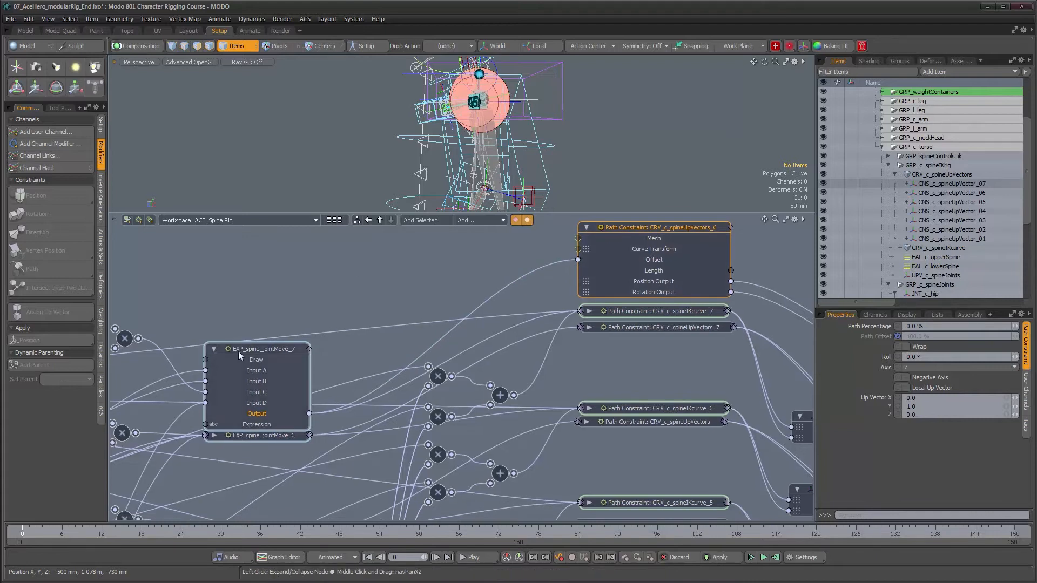
click(213, 348)
click(587, 228)
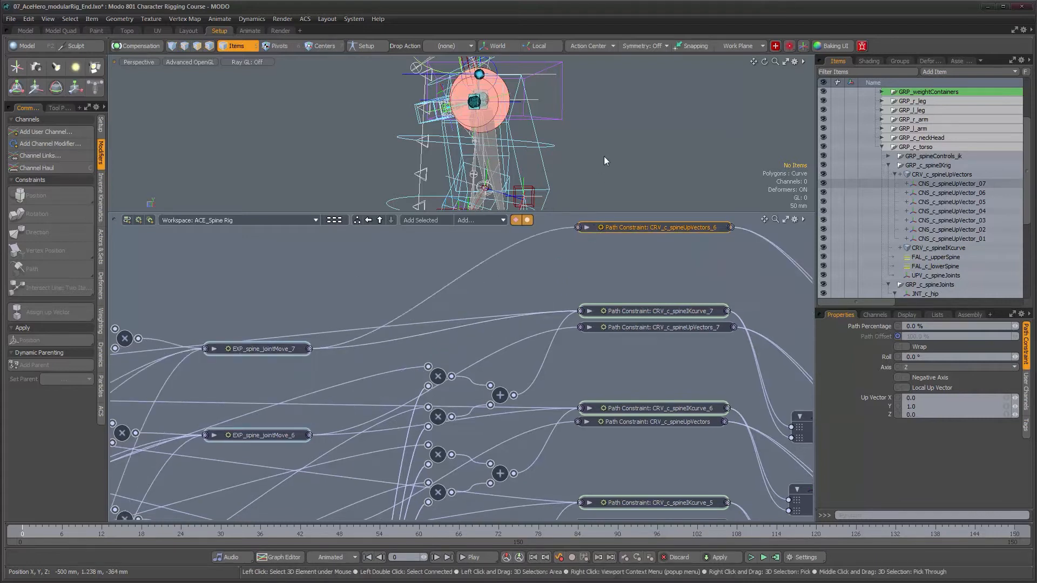
Maximize the 3D viewport to inspect the spine up-vector locators and select the WEC_c_lowerSpine weight container
key(KP_0)
alt+drag(540, 291, 423, 251)
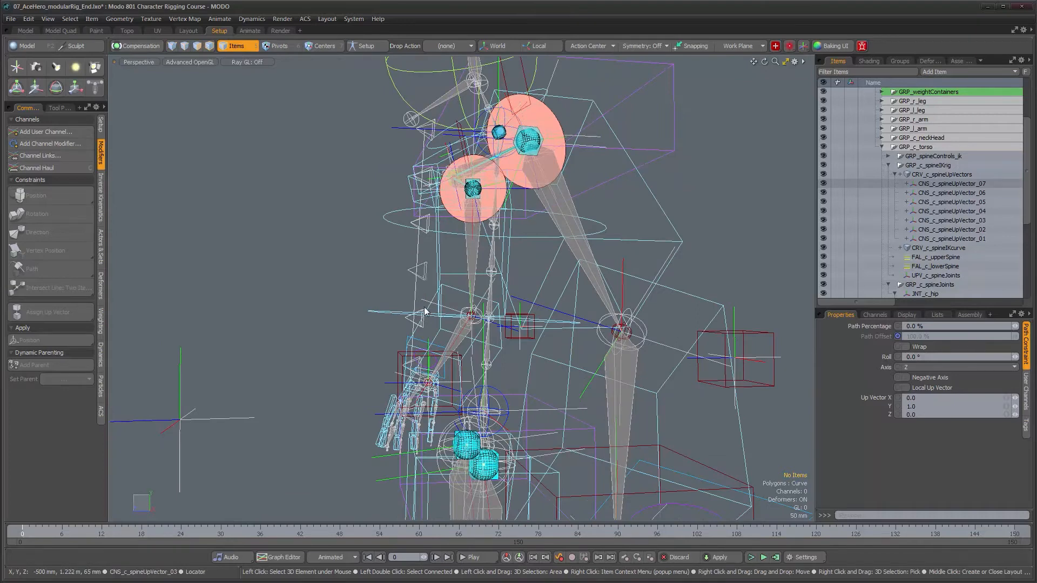
alt+drag(411, 383, 537, 390)
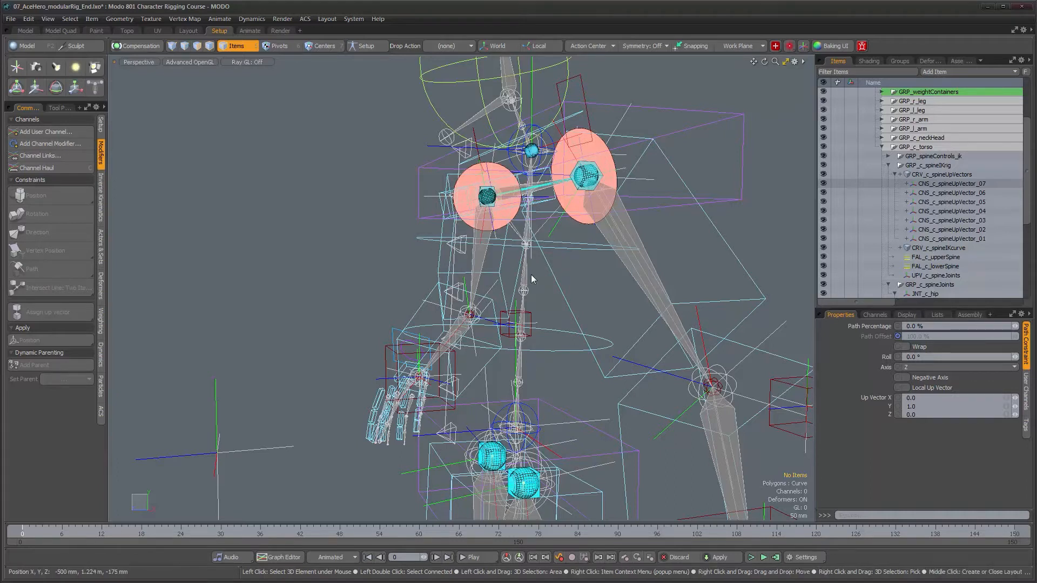
alt+drag(633, 277, 658, 287)
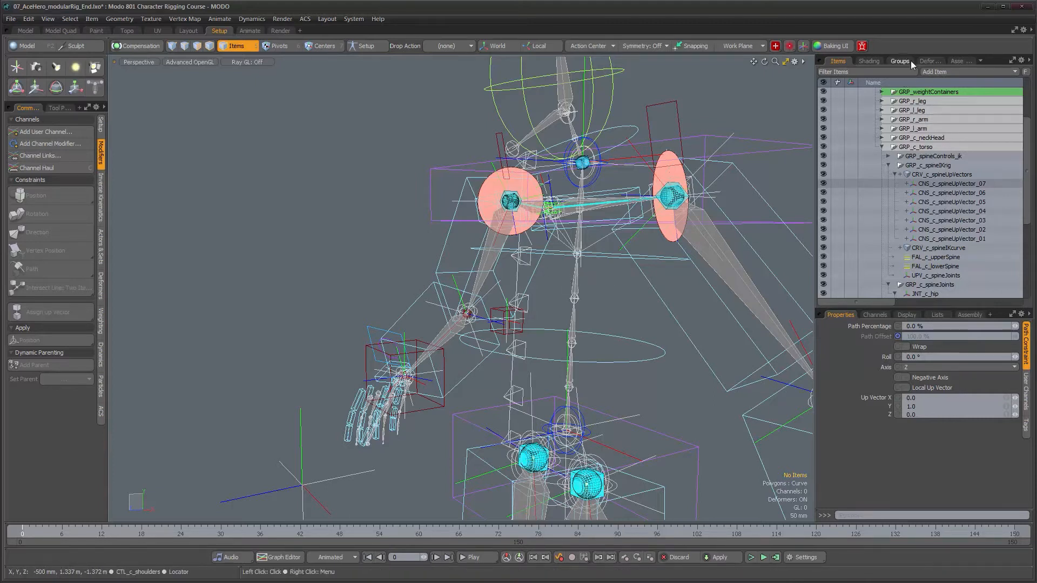
click(927, 61)
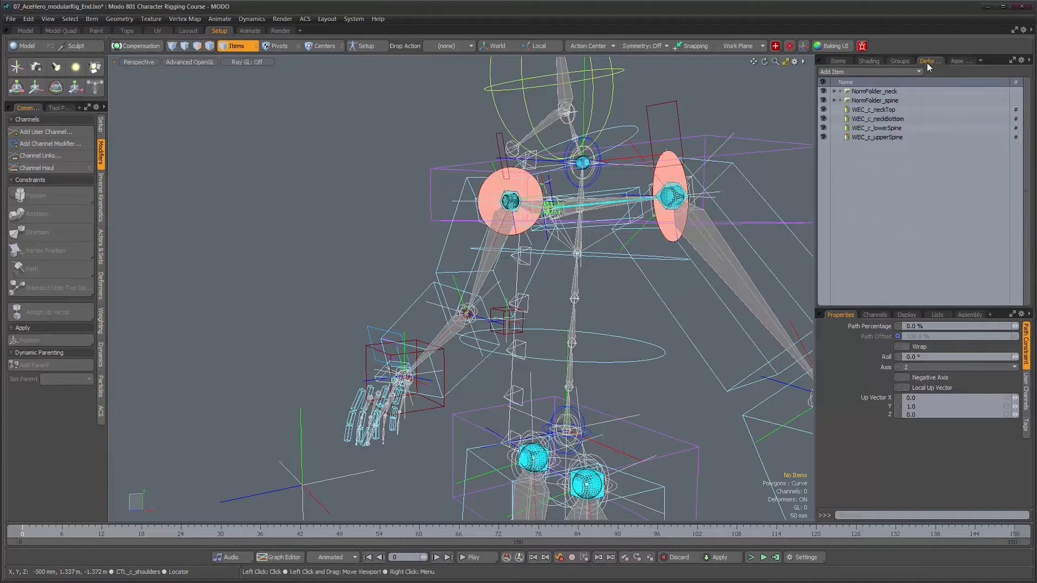
click(874, 128)
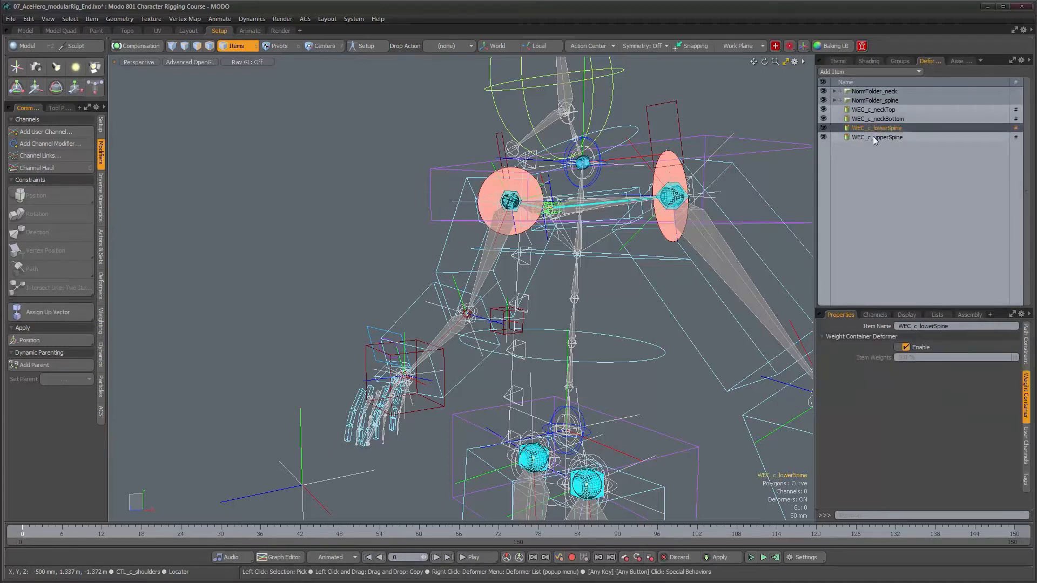
click(876, 137)
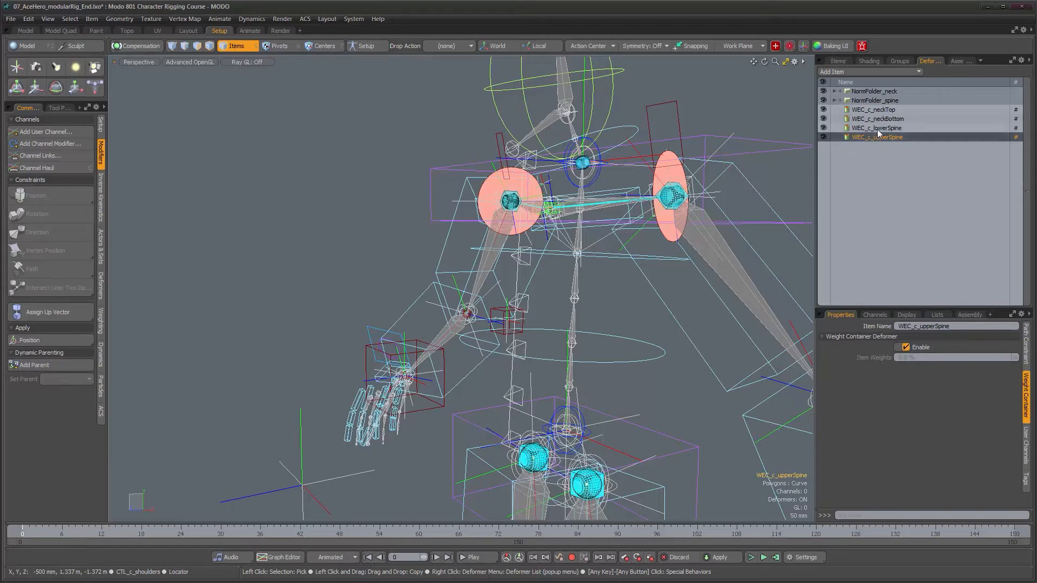
click(880, 129)
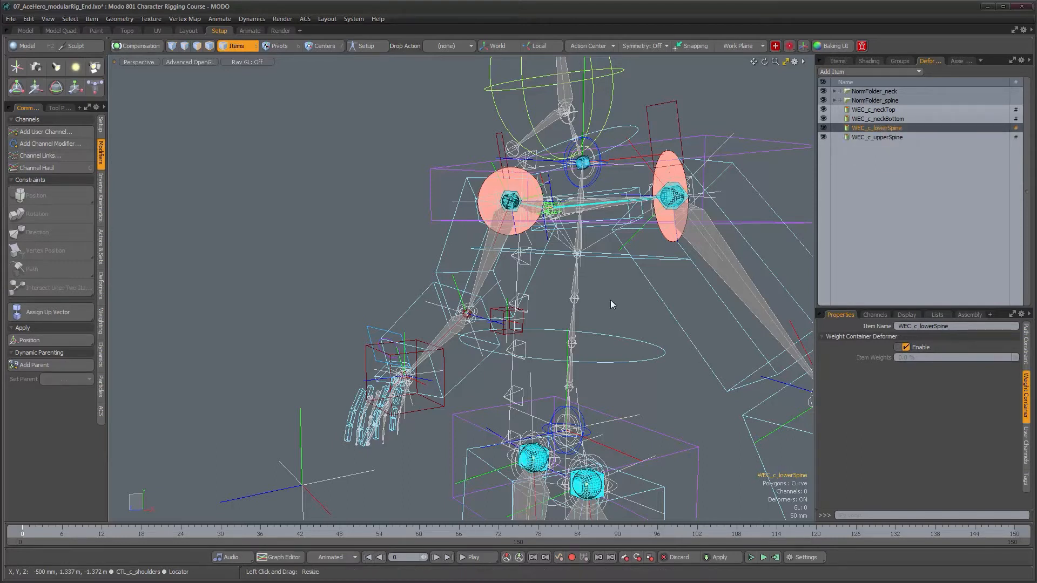
Select all seven vertices of the CRV_c_spineUpVectors curve and add them to the WEC_c_lowerSpine weight container
key(shift)
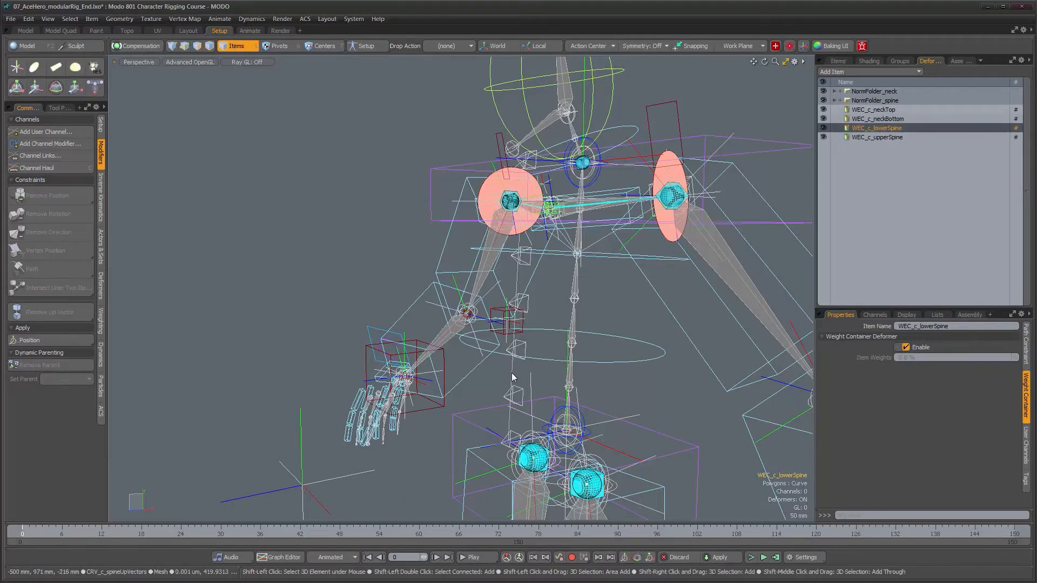
shift+click(514, 377)
alt+drag(514, 377, 587, 389)
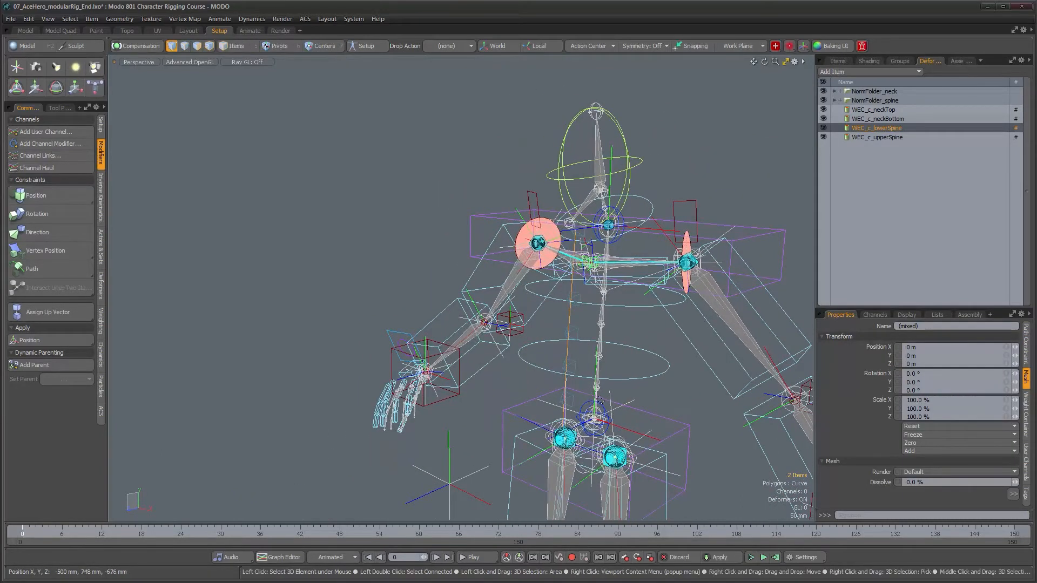
right_drag(523, 429, 528, 433)
mouse_move(565, 421)
alt+mouse_down()
mouse_move(686, 429)
mouse_move(561, 413)
alt+mouse_up()
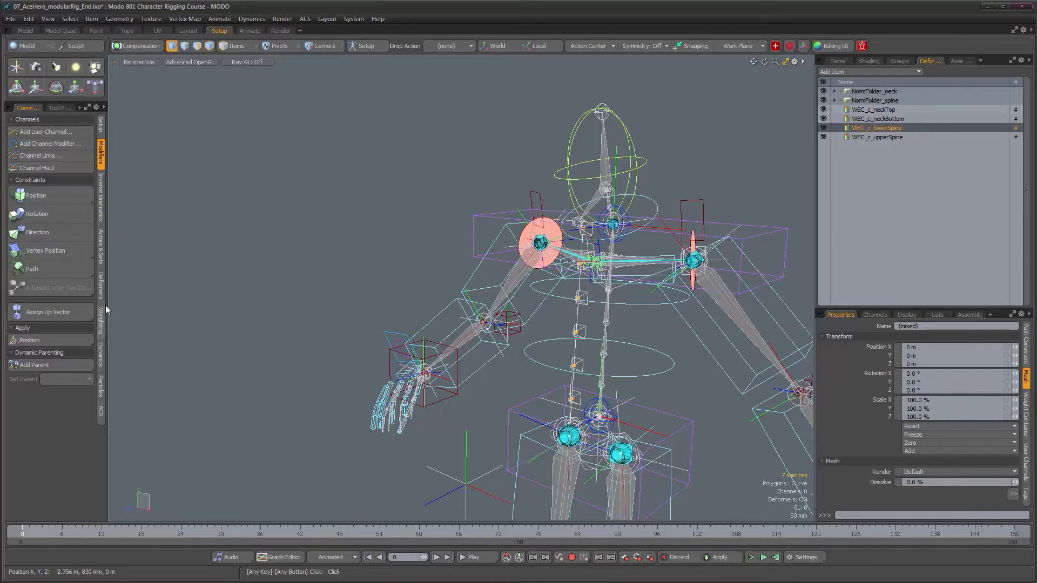
click(102, 289)
click(48, 358)
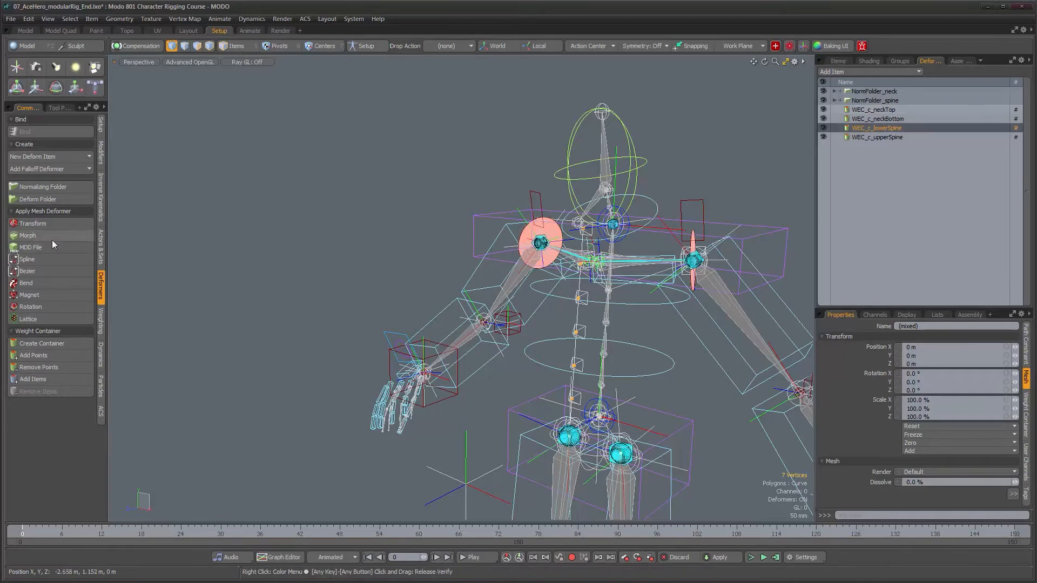
Check the up-vector curve's point weights in the lower-spine container using Adjust Weights, and drop the tool
click(101, 320)
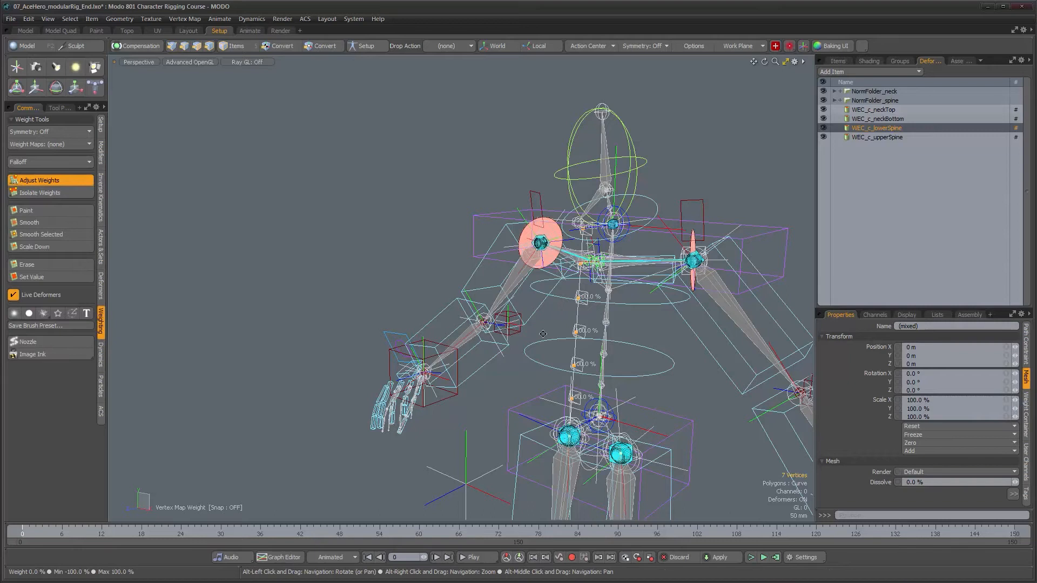
alt+shift+drag(642, 369, 549, 324)
scroll(546, 330, up, 3)
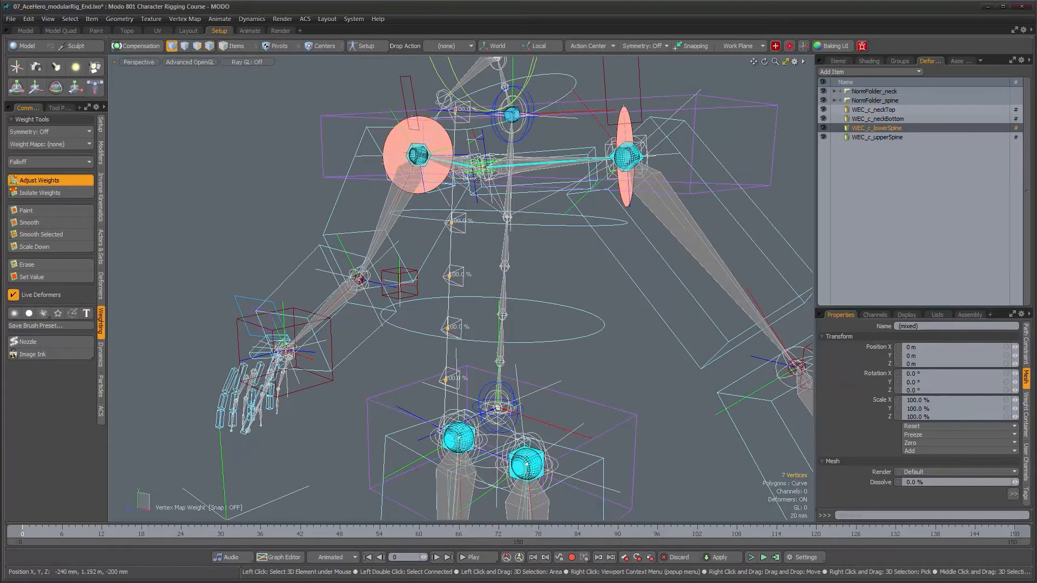
alt+drag(485, 231, 530, 295)
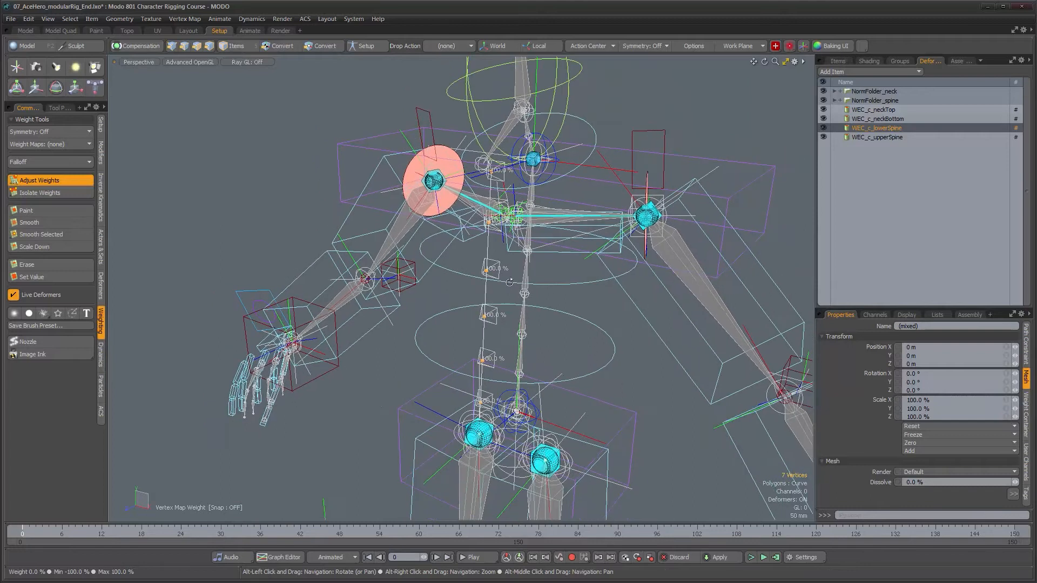
click(66, 182)
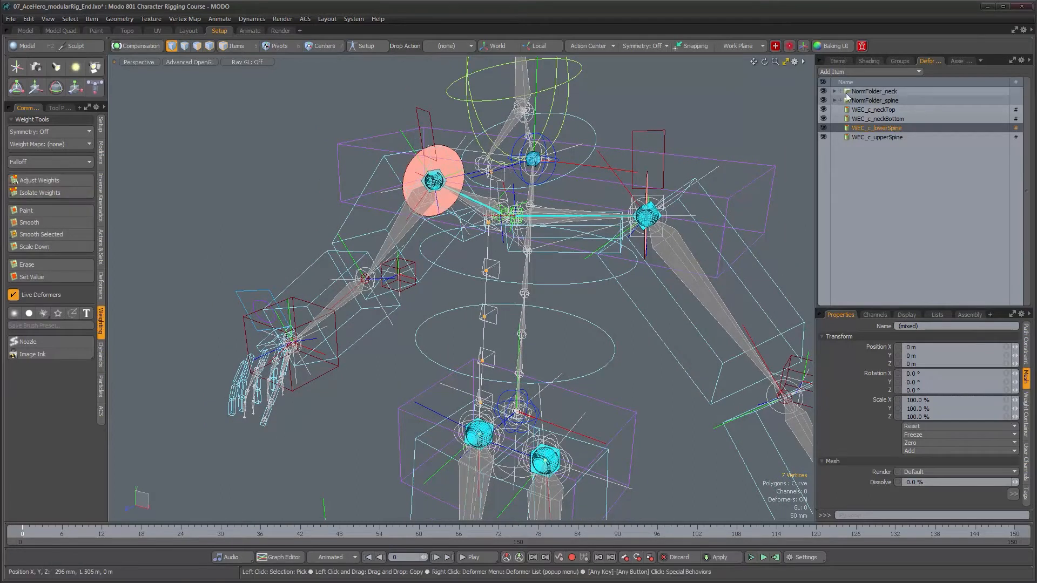
Add the same seven up-vector curve points to the WEC_c_upperSpine weight container
click(887, 138)
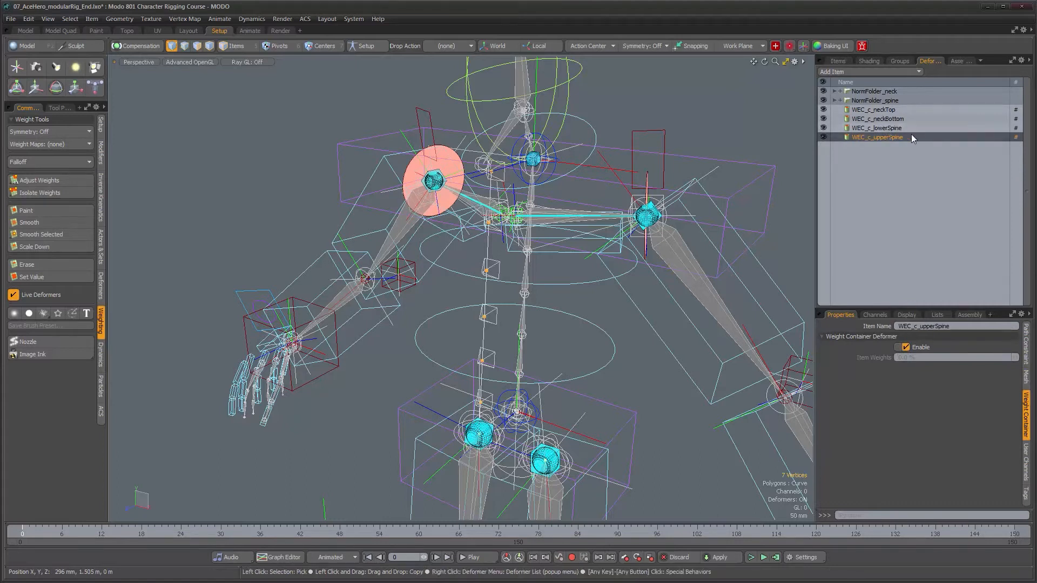
alt+drag(507, 372, 504, 361)
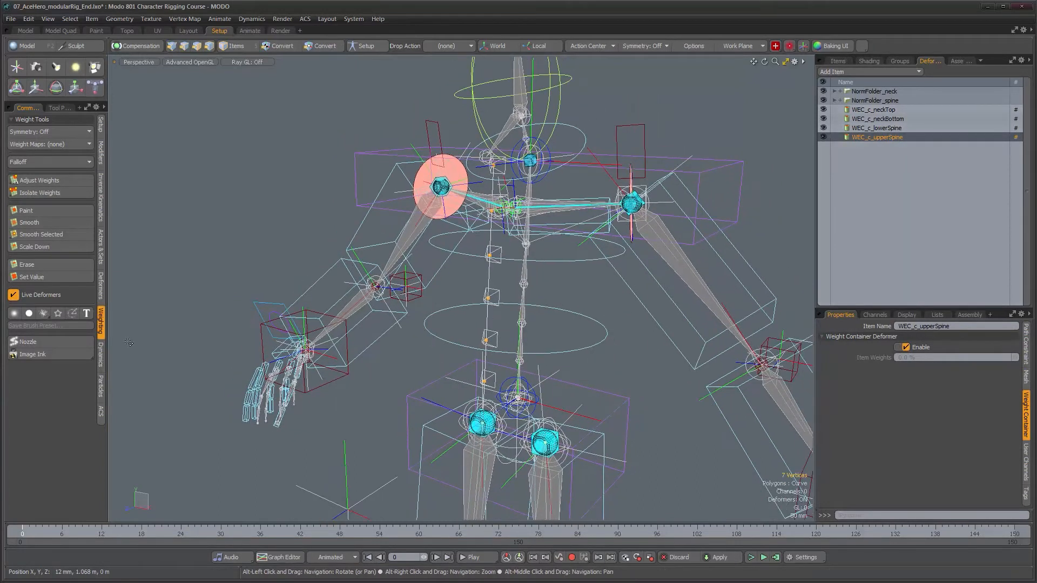
click(101, 290)
click(51, 355)
alt+drag(605, 286, 526, 327)
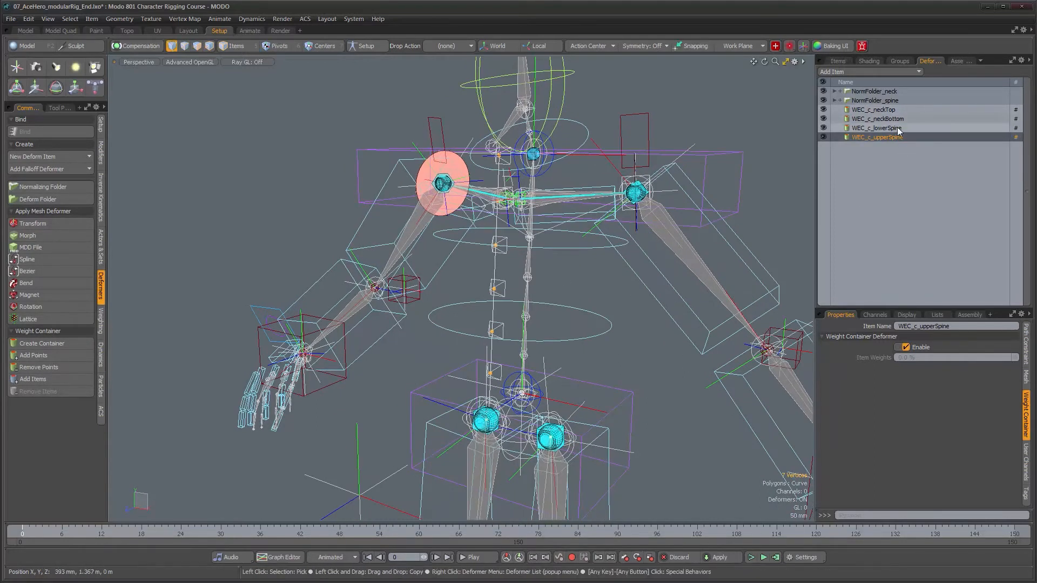
alt+drag(536, 321, 564, 326)
scroll(550, 322, down, 2)
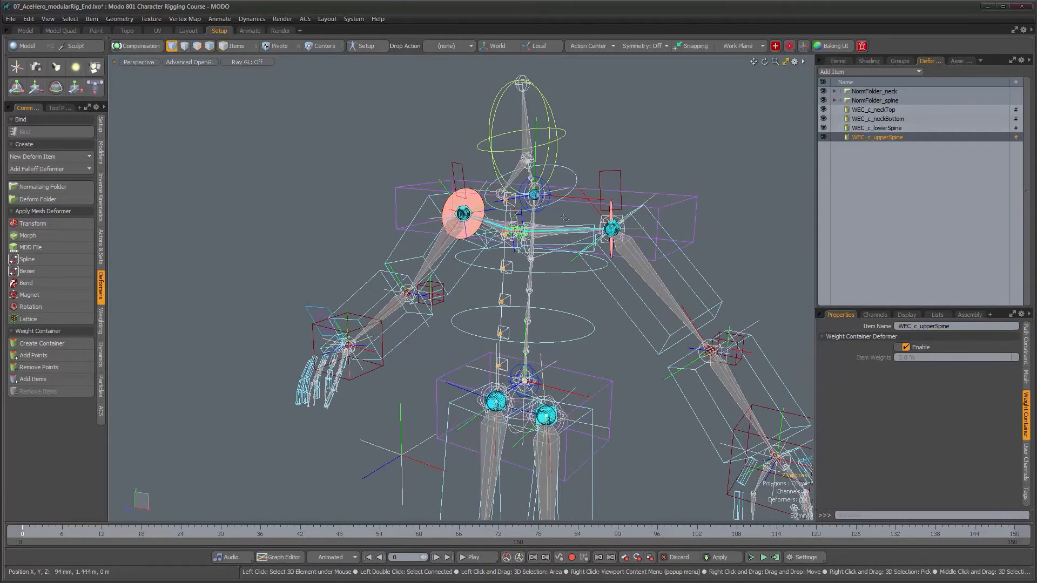
mouse_move(538, 284)
alt+right_down()
mouse_move(566, 290)
mouse_move(528, 270)
alt+right_up()
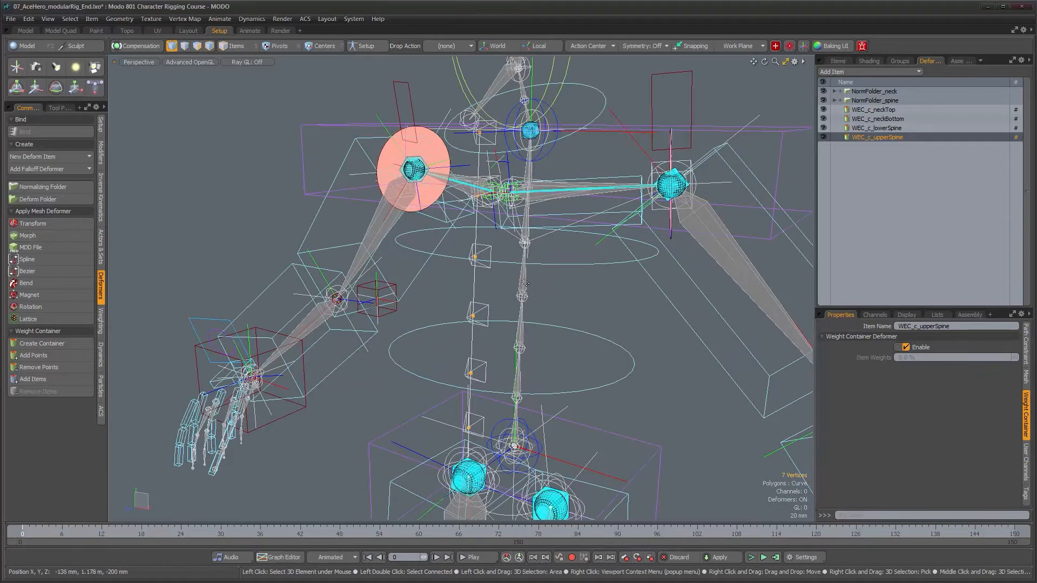
scroll(540, 294, down, 5)
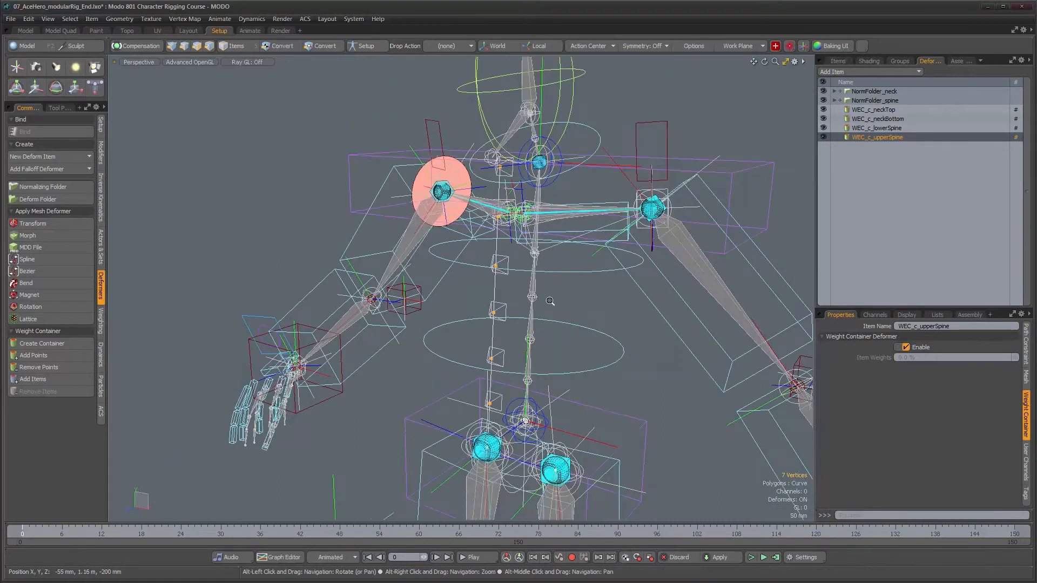
Try rotating the CTL_c_shoulders control to test how the spine up-vector locators follow, and undo the rotation
key(5)
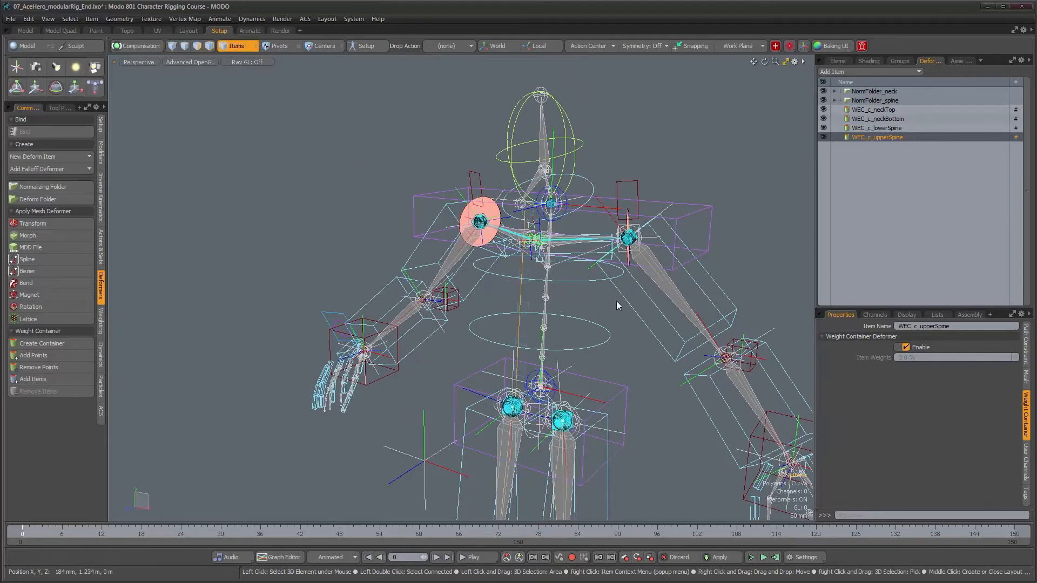
click(707, 215)
alt+drag(613, 243, 572, 252)
key(e)
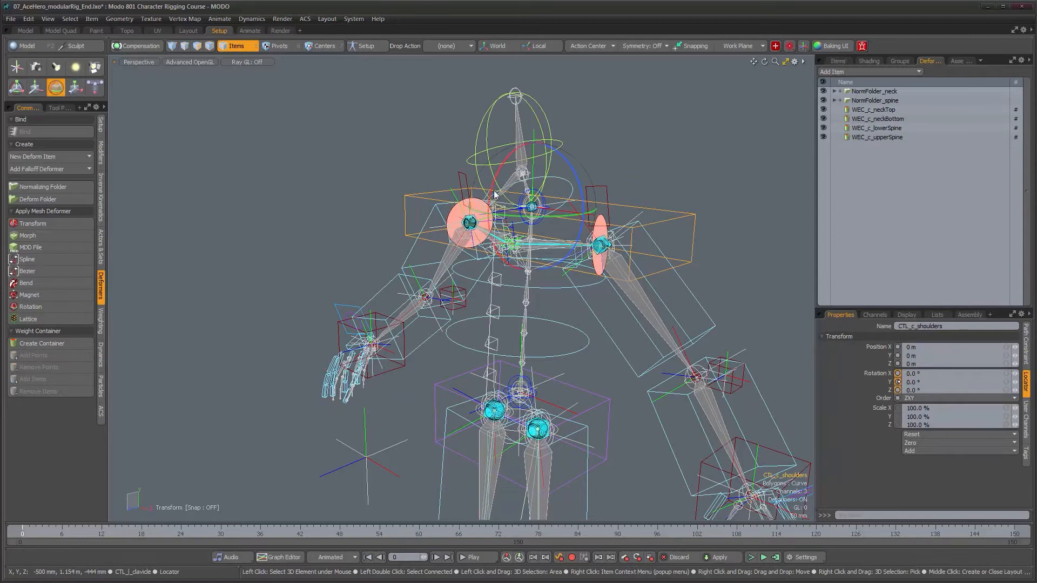
mouse_move(489, 189)
mouse_down()
mouse_move(500, 162)
mouse_move(527, 143)
mouse_move(477, 178)
mouse_up()
drag(510, 262, 524, 264)
drag(672, 218, 724, 244)
drag(562, 316, 504, 403)
key(ctrl+z)
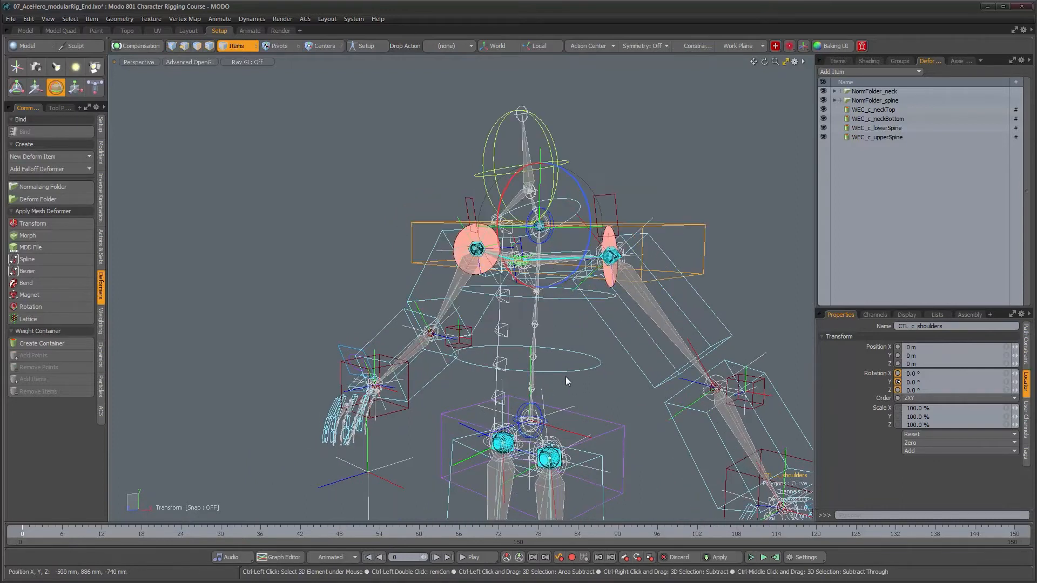
Try moving the CTL_c_shoulders control to test how the spine up-vector locators follow, and undo the move
alt+drag(577, 372, 506, 345)
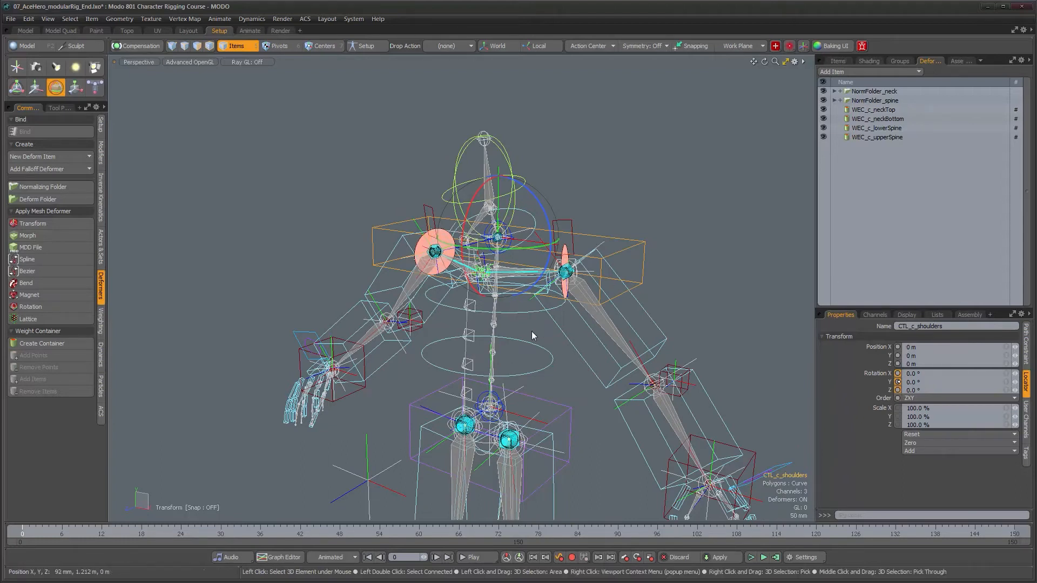
alt+drag(532, 332, 573, 377)
key(w)
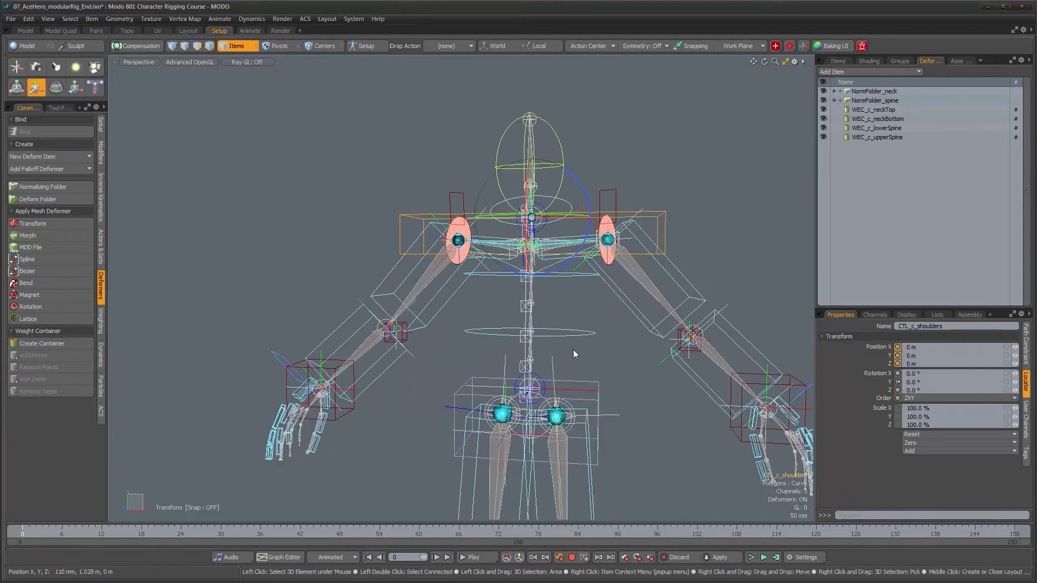
drag(590, 173, 474, 184)
key(ctrl+z)
alt+drag(551, 264, 524, 329)
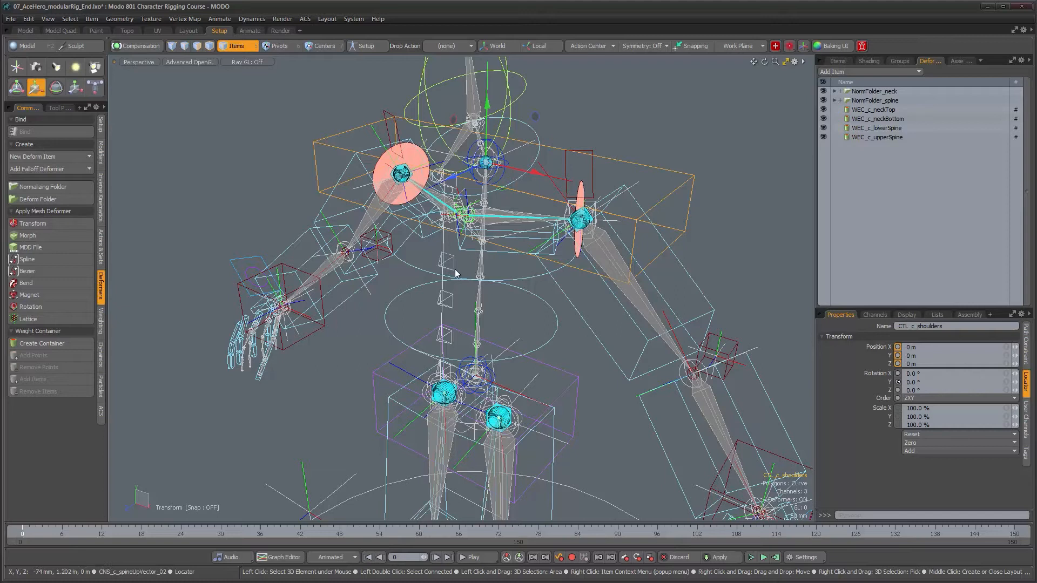
scroll(501, 316, up, 1)
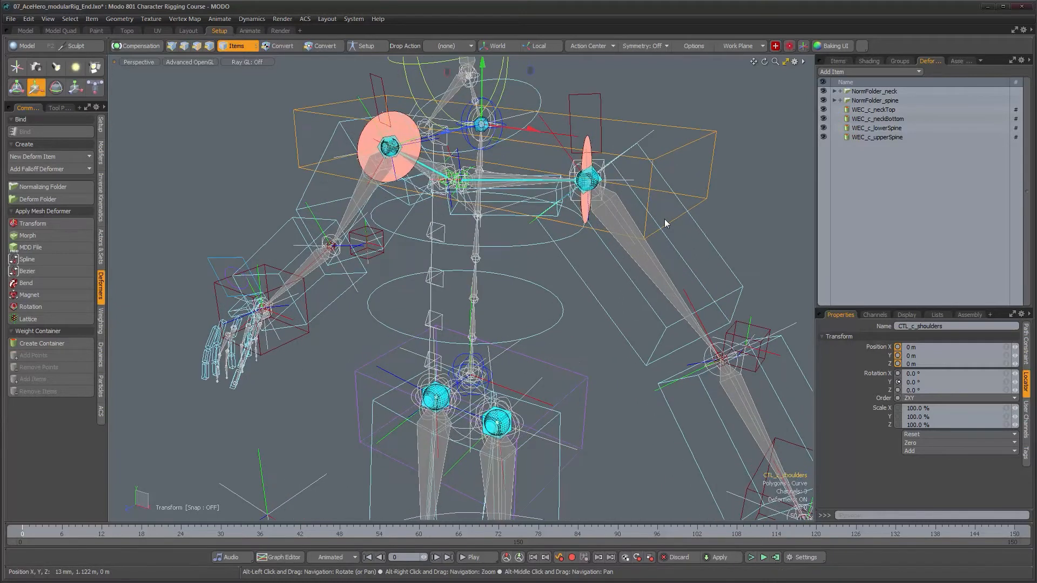
In the ACE_Spine Rig schematic, set the up vector of the six up-vector locator path constraints to Y 0 and Z 1
click(839, 61)
key(KP_0)
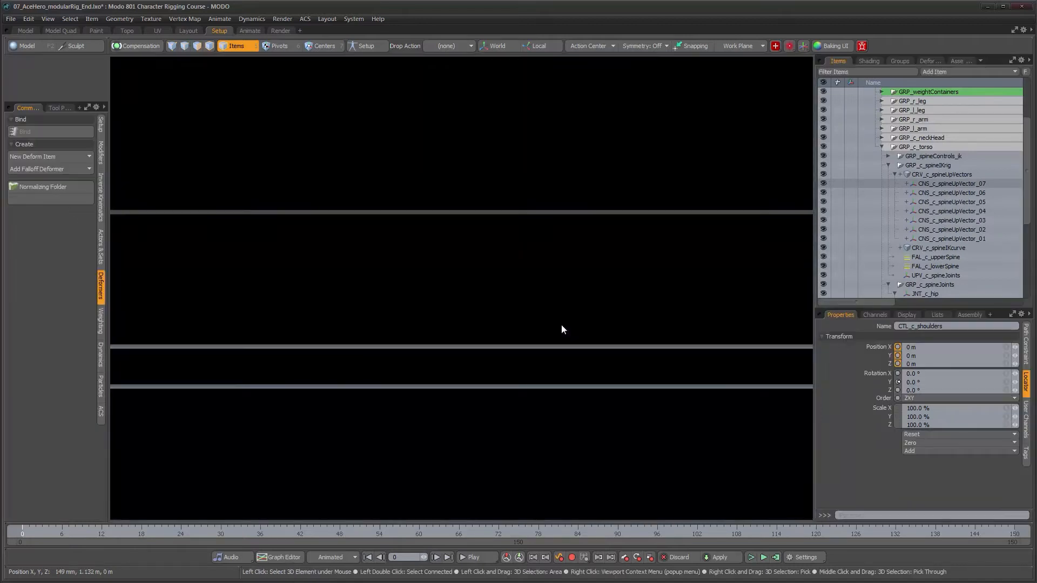
alt+right_drag(642, 363, 584, 368)
alt+drag(628, 379, 529, 312)
alt+right_drag(530, 313, 574, 304)
ctrl+click(553, 271)
ctrl+click(556, 330)
ctrl+click(552, 395)
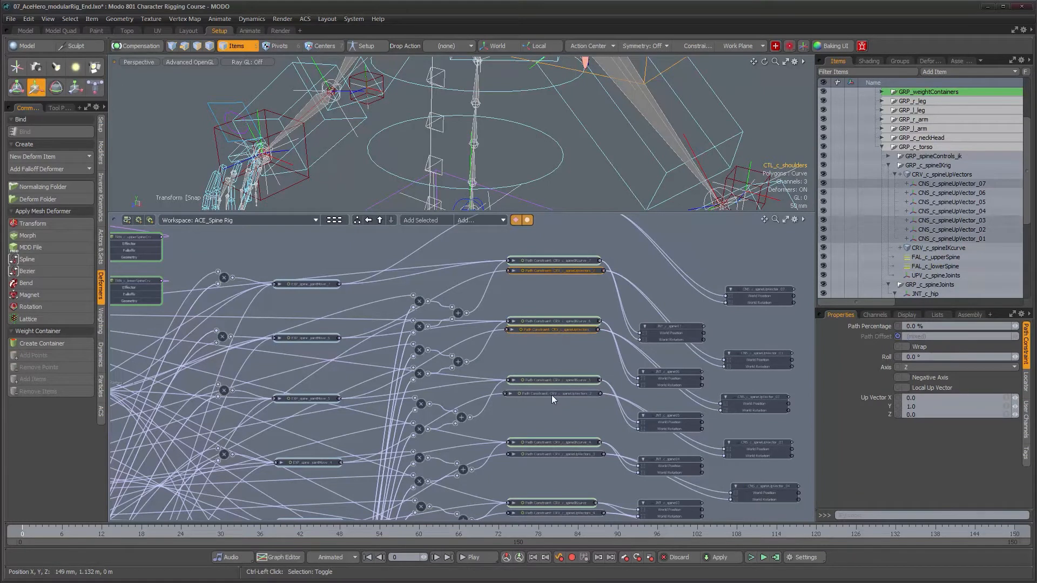
ctrl+click(546, 456)
alt+drag(556, 513, 560, 340)
ctrl+click(559, 341)
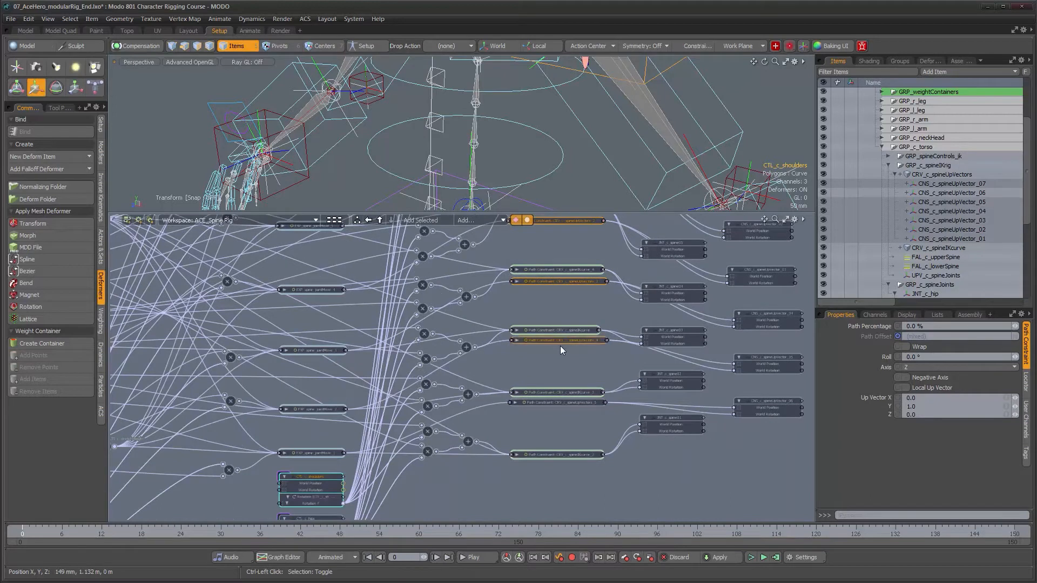
ctrl+click(556, 403)
drag(925, 406, 873, 404)
text(0)
key(Tab)
text(1)
key(Return)
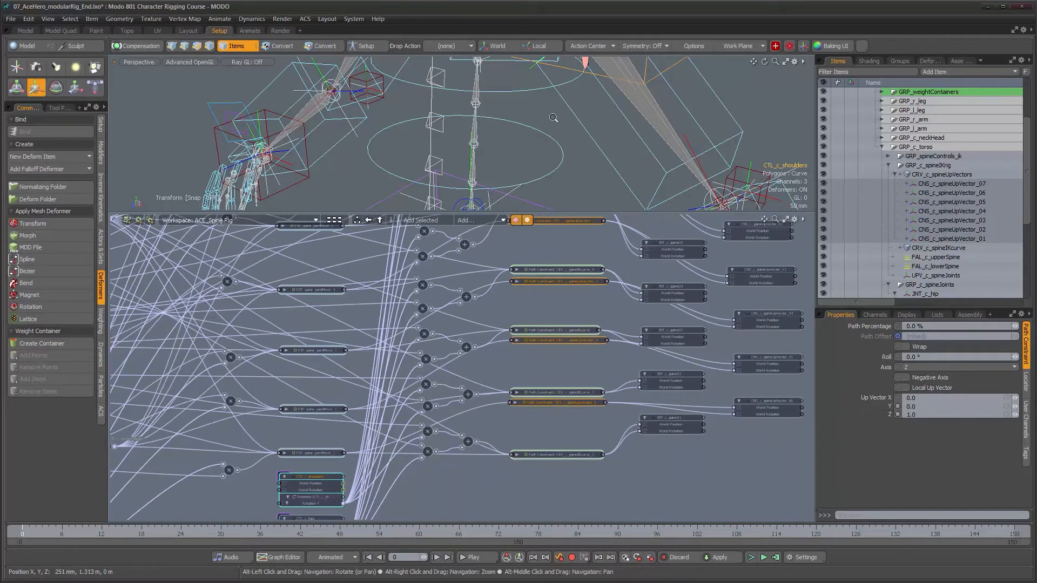
Try rotating CTL_c_shoulders to test the up-vector locators with their changed up axis, and undo the rotation
scroll(553, 114, down, 5)
alt+shift+drag(577, 127, 515, 143)
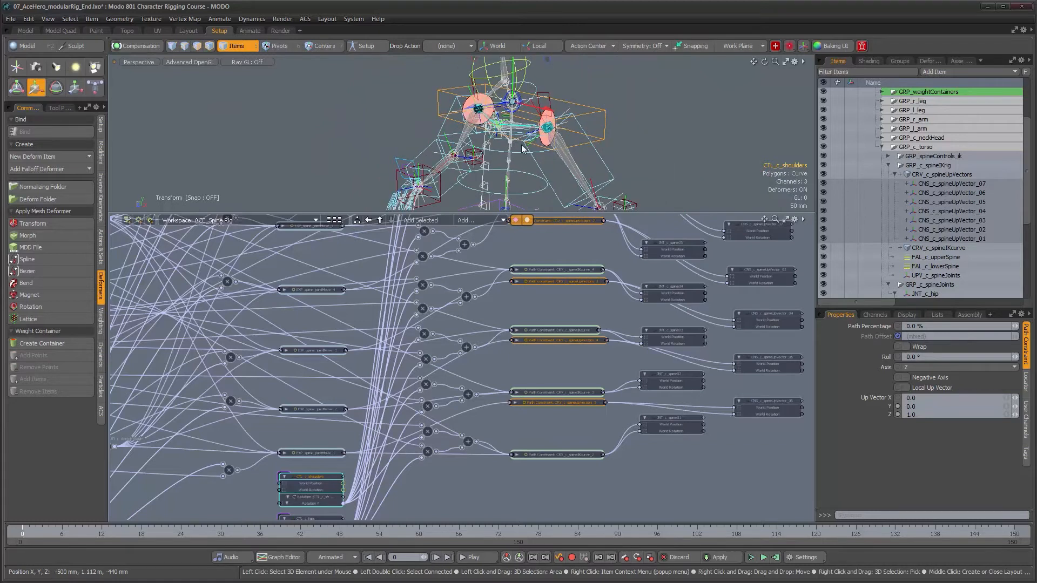
key(KP_0)
alt+drag(461, 238, 451, 249)
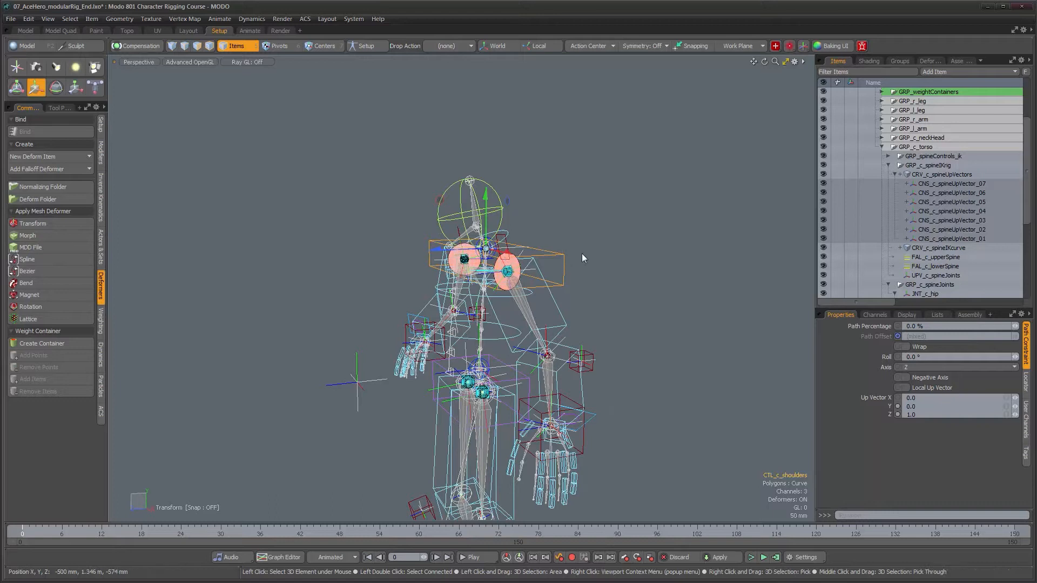
key(q)
click(561, 255)
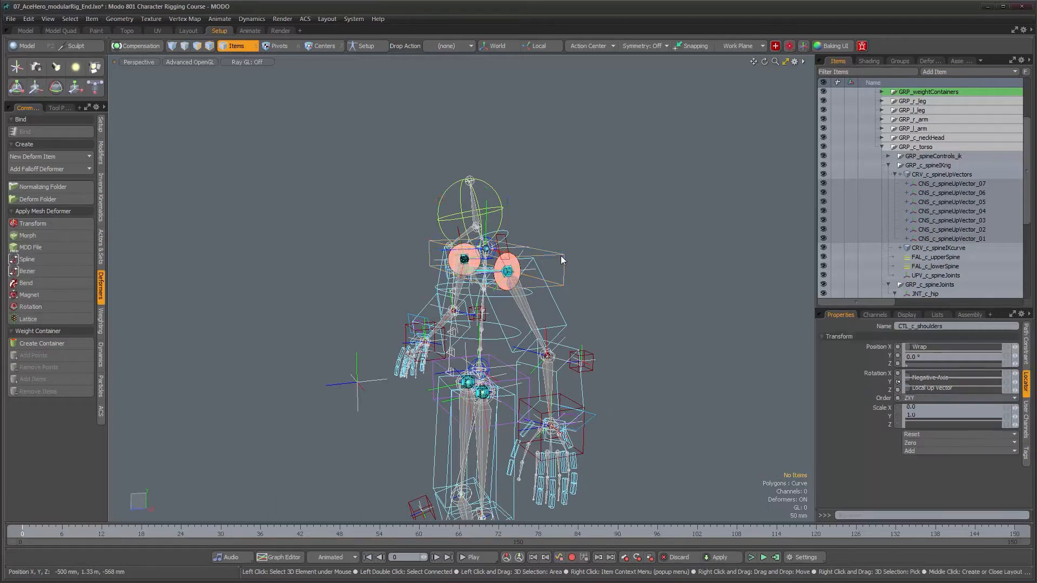
key(e)
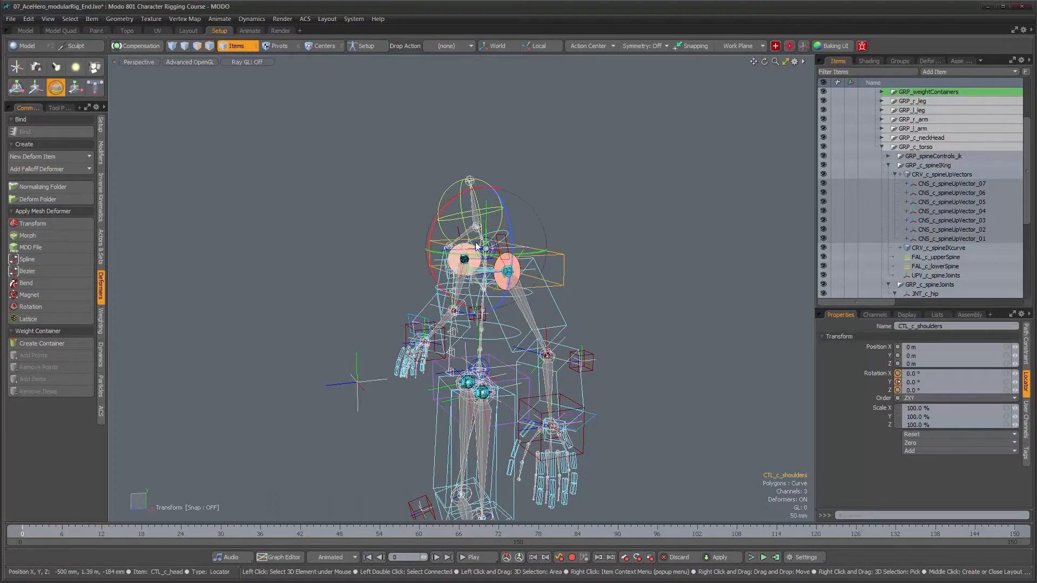
drag(431, 243, 354, 286)
key(ctrl+z)
Select the JNT_c_spine01 joint at the base of the spine
alt+drag(472, 304, 570, 298)
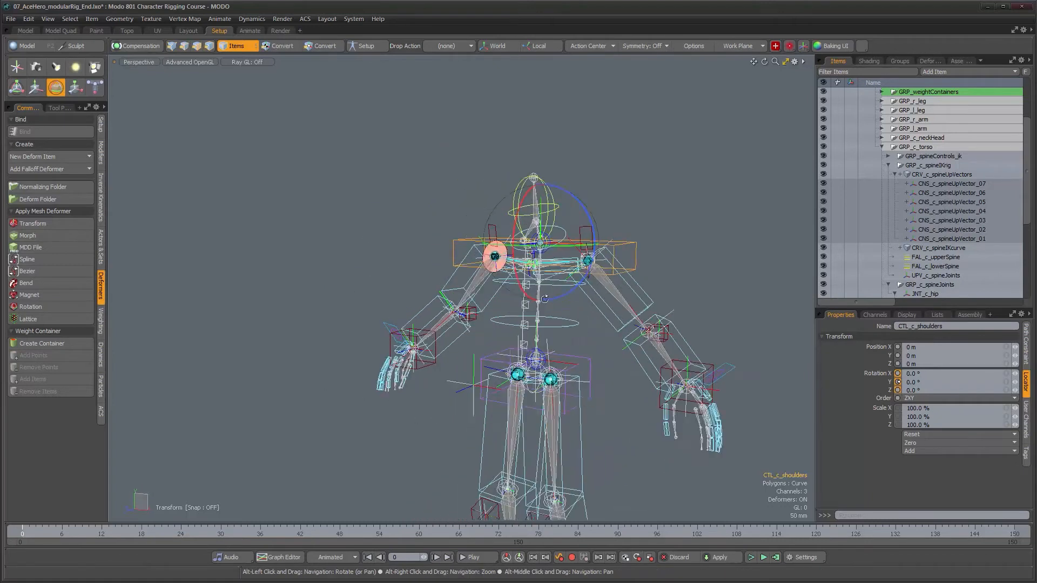
alt+scroll(580, 297, up, 5)
scroll(580, 297, down, 3)
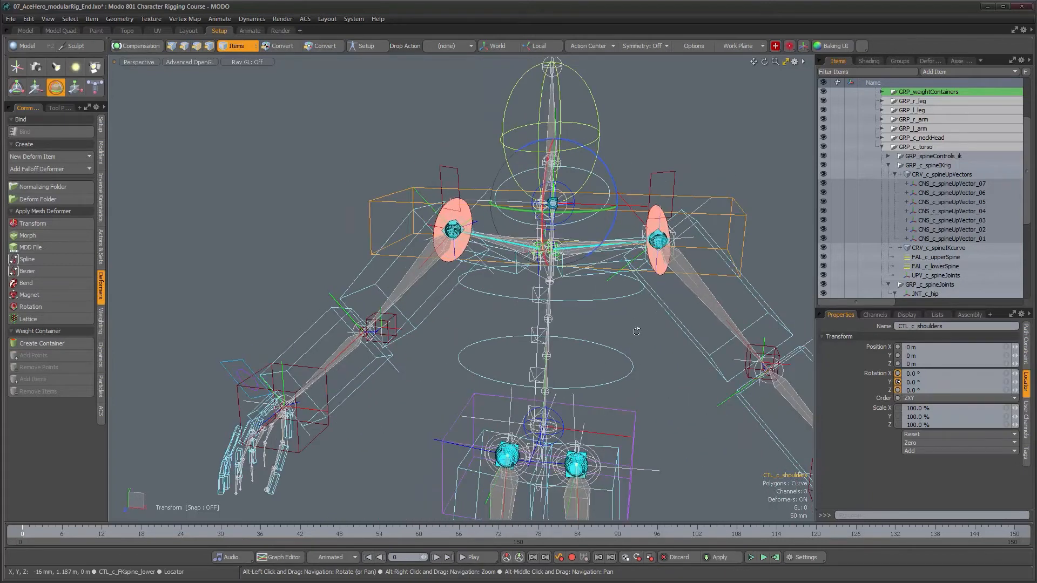
alt+drag(633, 361, 596, 323)
alt+middle_drag(596, 323, 478, 298)
mouse_move(532, 317)
alt+mouse_down()
mouse_move(720, 354)
mouse_move(532, 317)
alt+mouse_up()
alt+right_drag(540, 318, 592, 326)
alt+drag(592, 327, 412, 303)
alt+right_drag(412, 302, 488, 344)
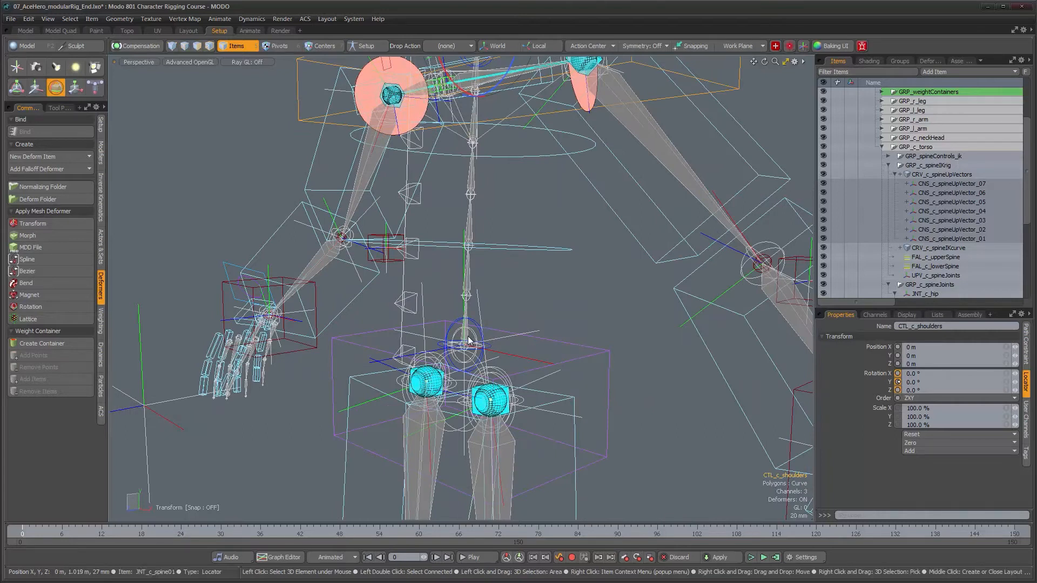
click(468, 336)
alt+drag(338, 349, 323, 412)
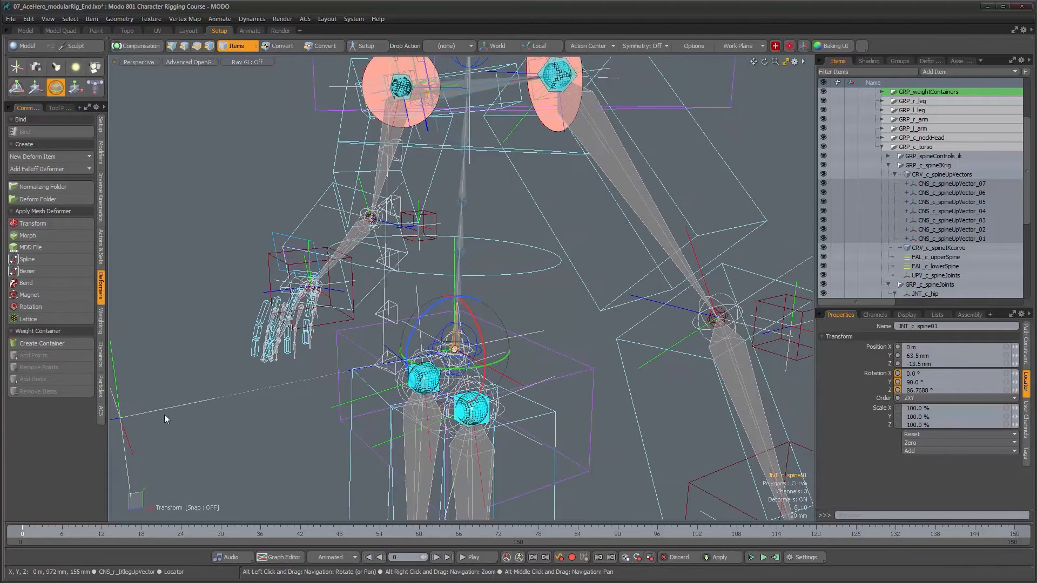
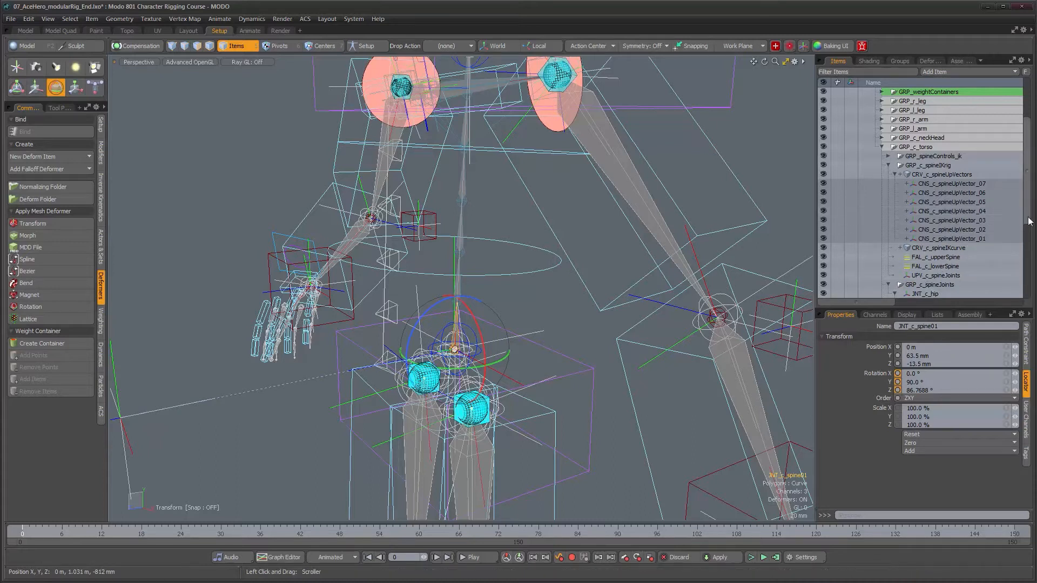
Reveal the modifiers of JNT_c_spine01 in the item list and select its CRV_c_spineIKcurve path constraint
scroll(1015, 215, down, 3)
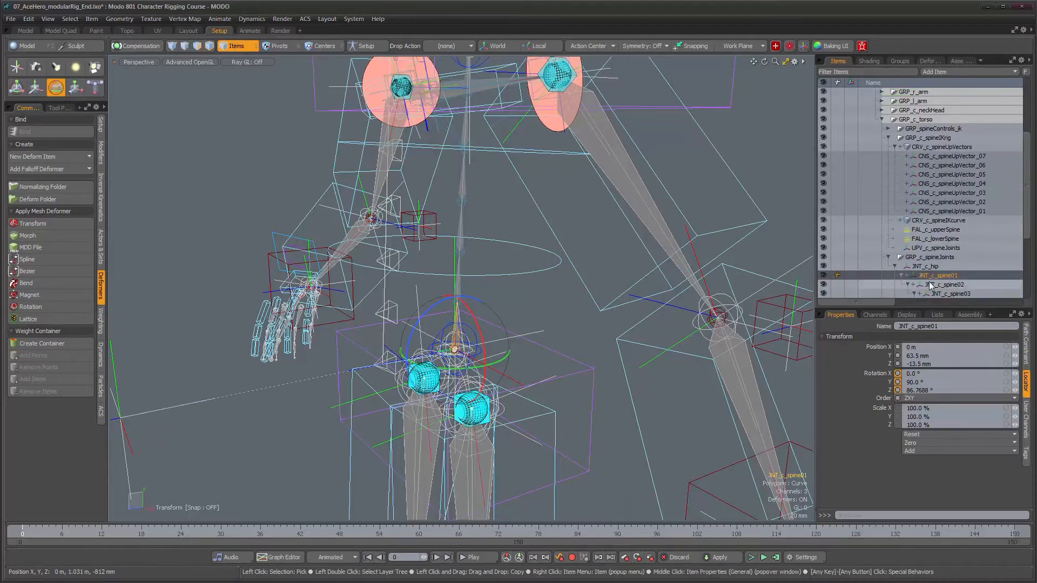
scroll(929, 280, down, 3)
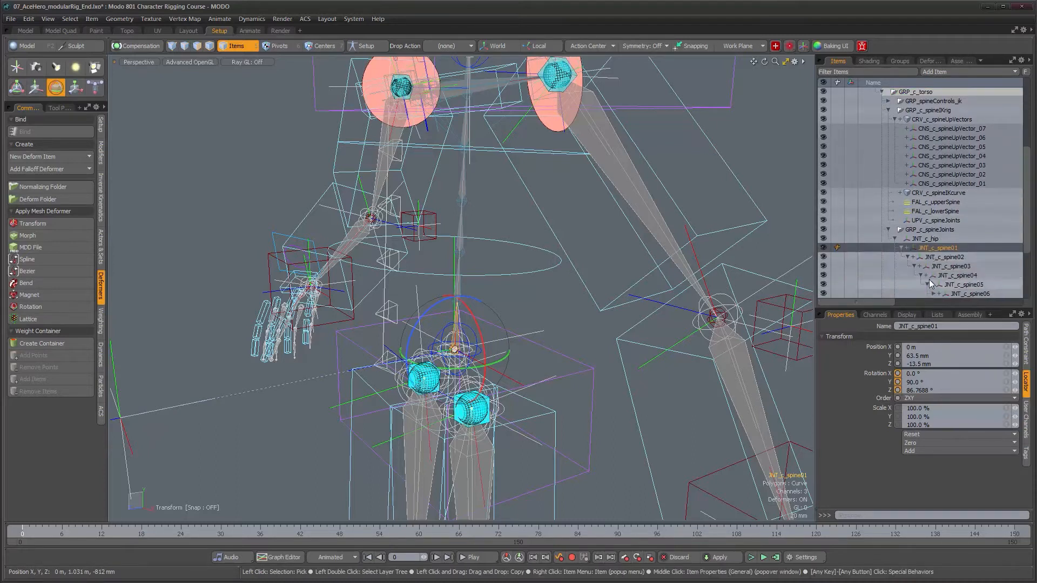
click(907, 248)
scroll(905, 248, down, 5)
click(951, 212)
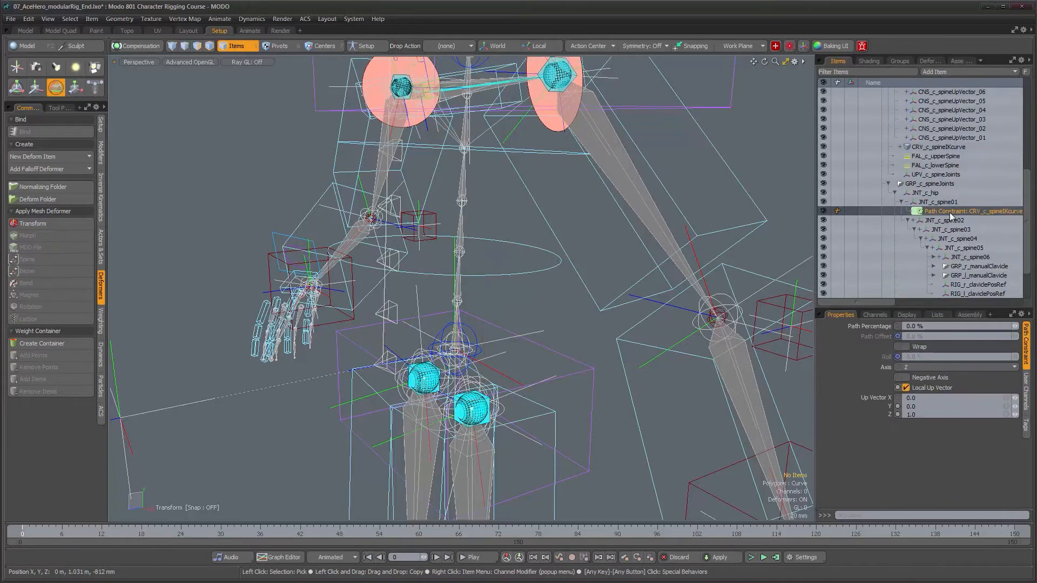
Try selecting CNS_c_spineUpVector_06 along with the path constraint for an up-vector assignment, and deselect the locator again
alt+drag(443, 345, 397, 343)
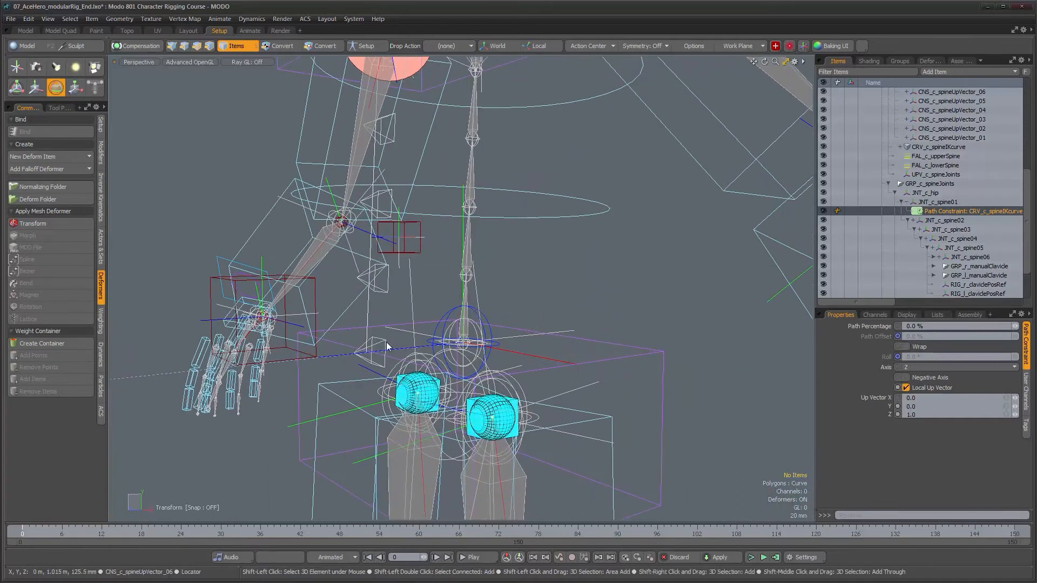
shift+click(386, 343)
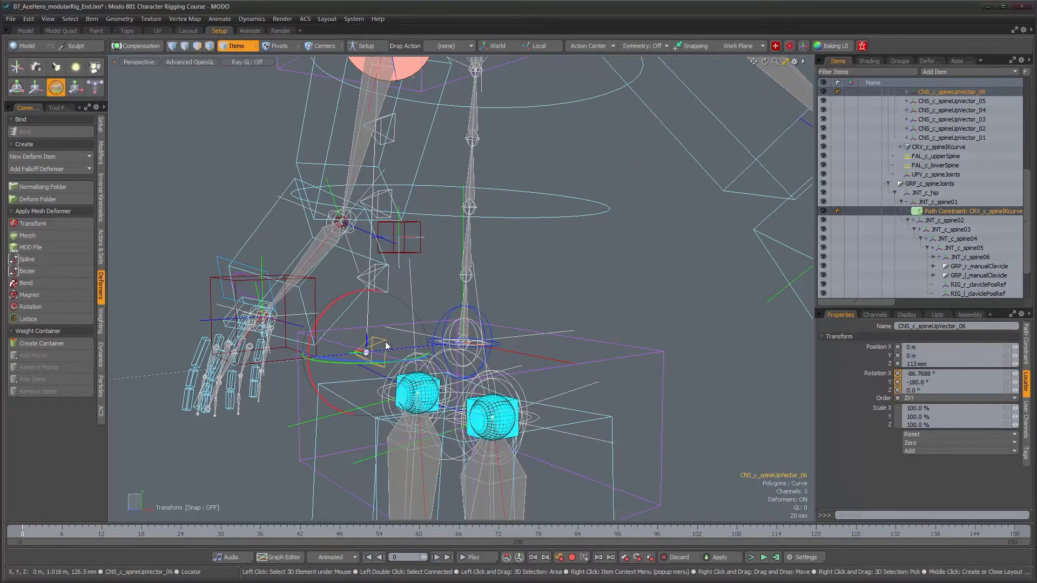
alt+drag(382, 332, 381, 340)
key(q)
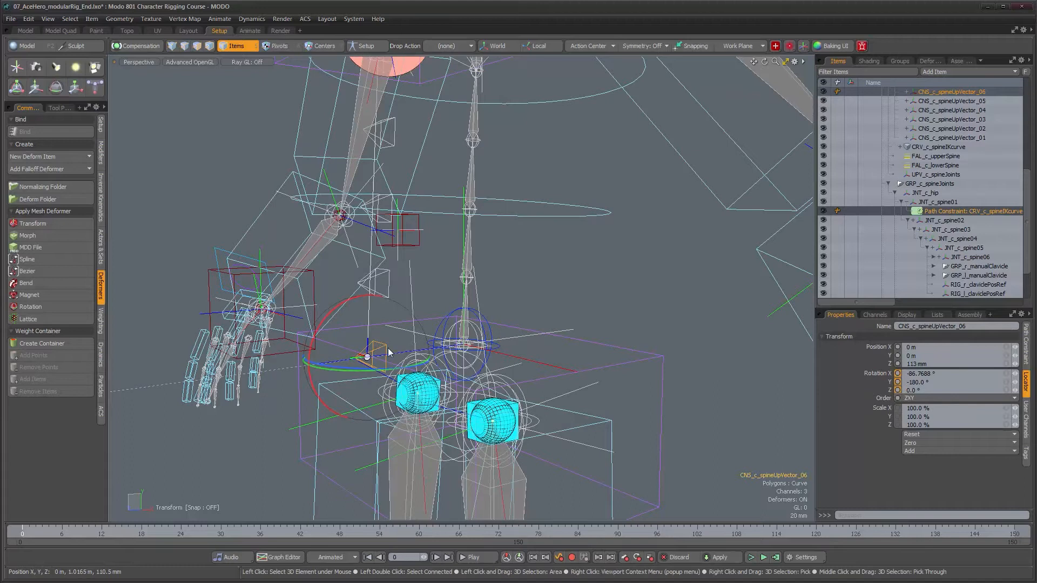
click(101, 154)
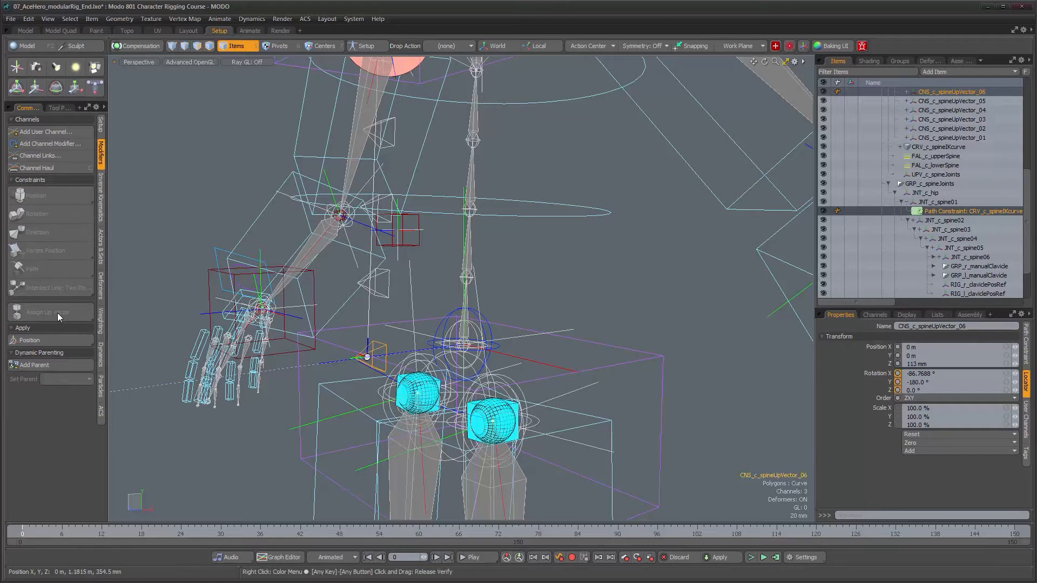
scroll(475, 335, down, 2)
alt+drag(550, 331, 700, 295)
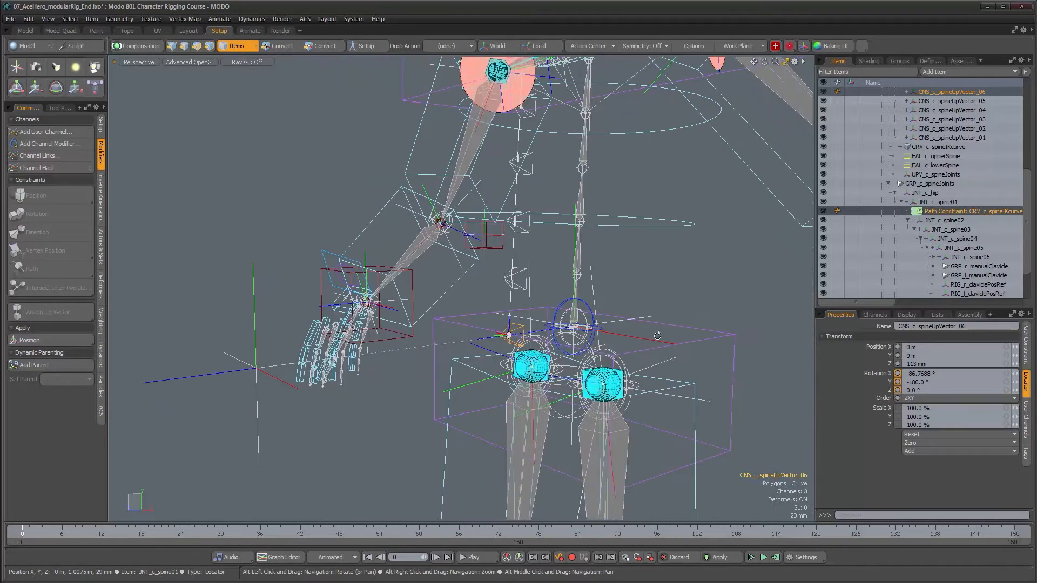
ctrl+click(516, 334)
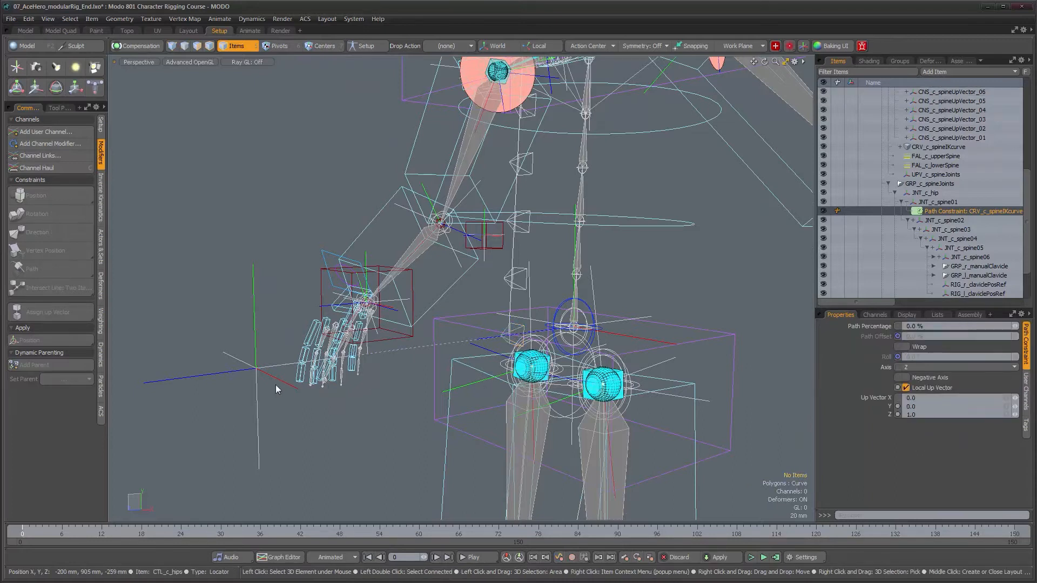
Remove UPV_c_spineJoints as the up vector of the JNT_c_spine01 path constraint
shift+click(257, 407)
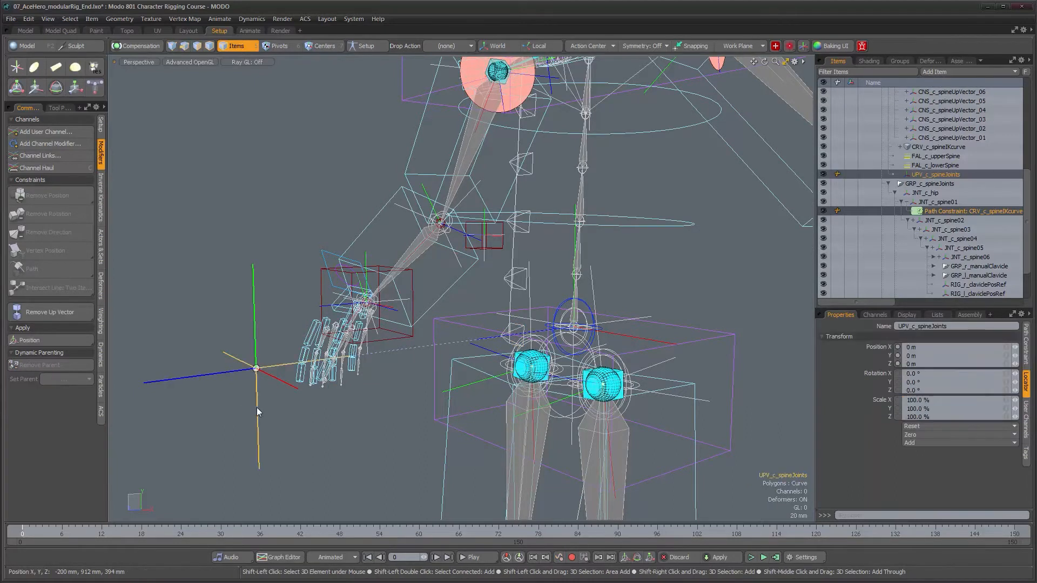
alt+drag(462, 361, 441, 370)
key(shift)
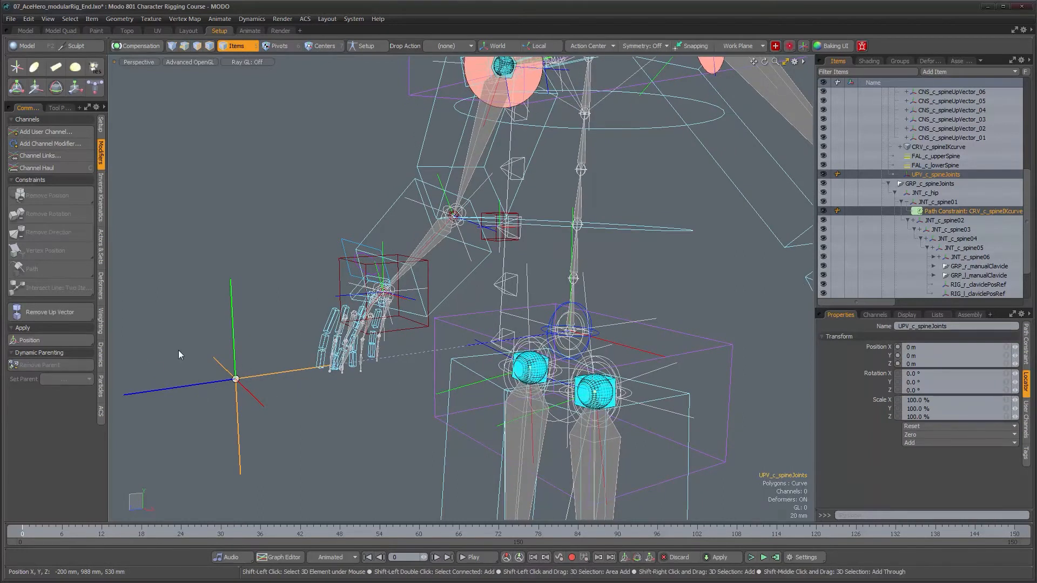
shift+click(40, 315)
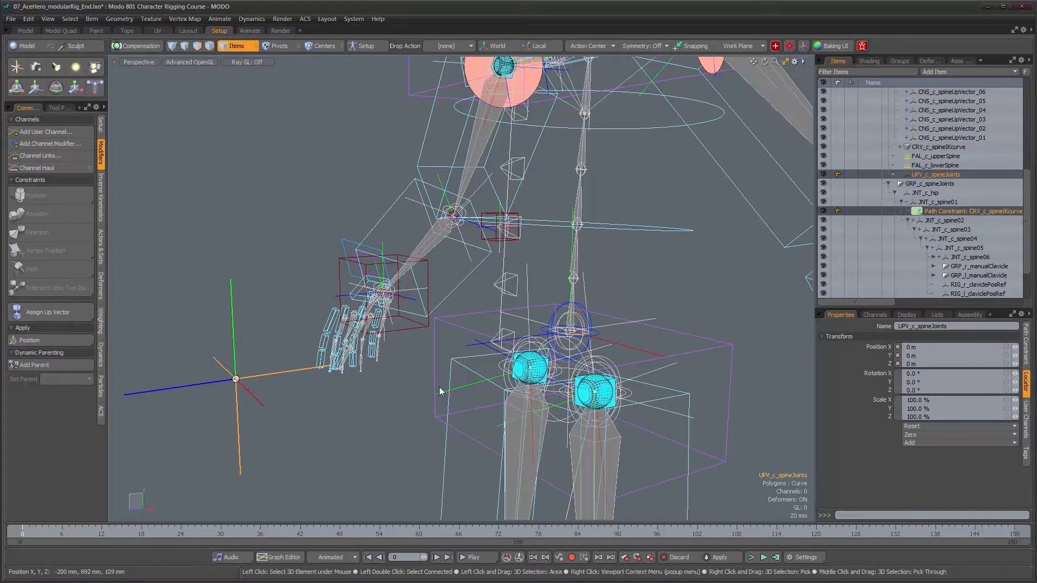
Assign the CNS_c_spineUpVector_06 locator as the up vector of the JNT_c_spine01 path constraint in place of UPV_c_spineJoints
key(ctrl)
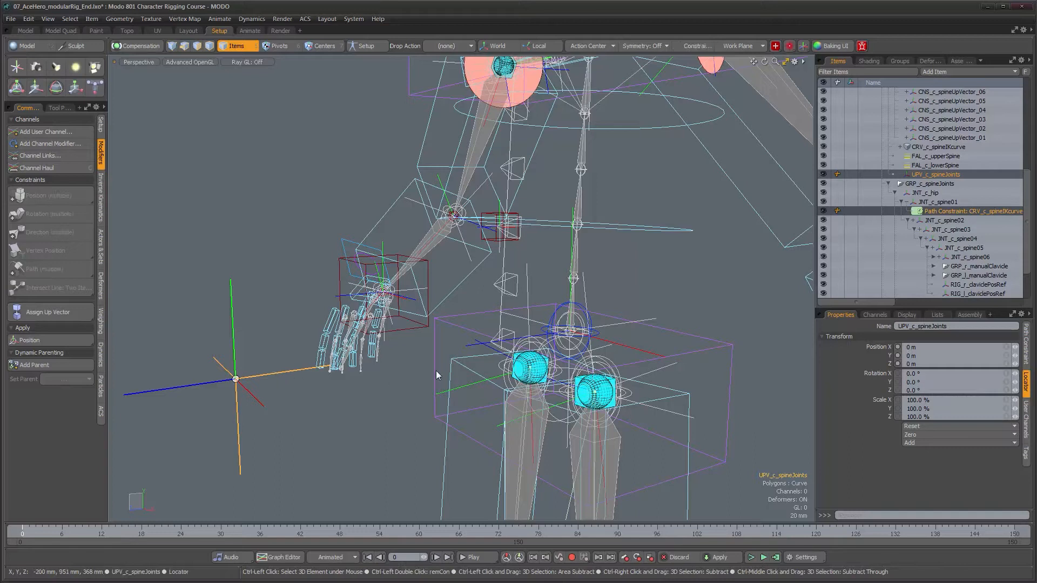
ctrl+click(471, 367)
key(shift)
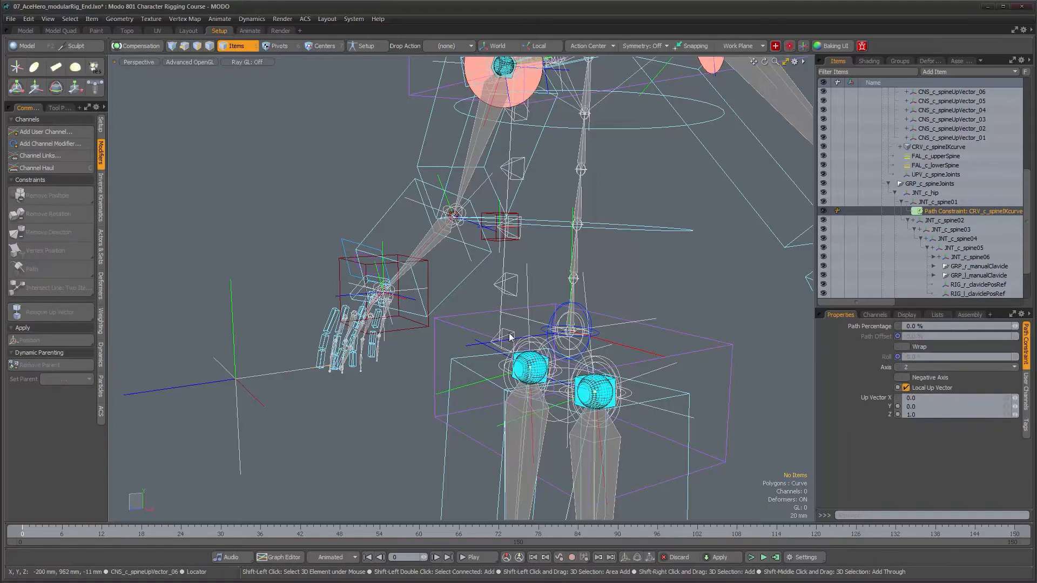
shift+click(510, 337)
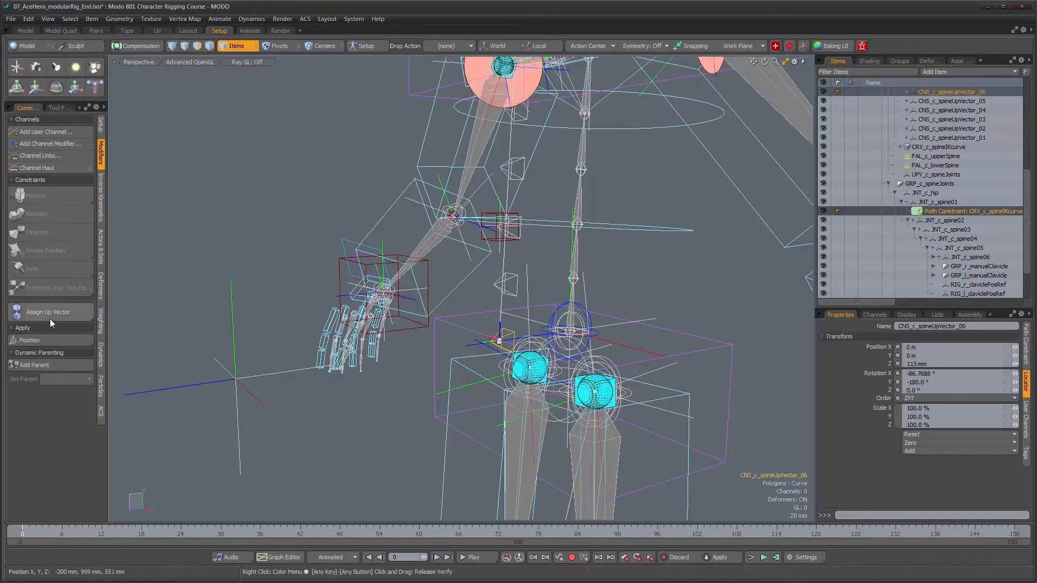
click(44, 314)
alt+drag(476, 324, 495, 353)
alt+right_drag(495, 354, 572, 354)
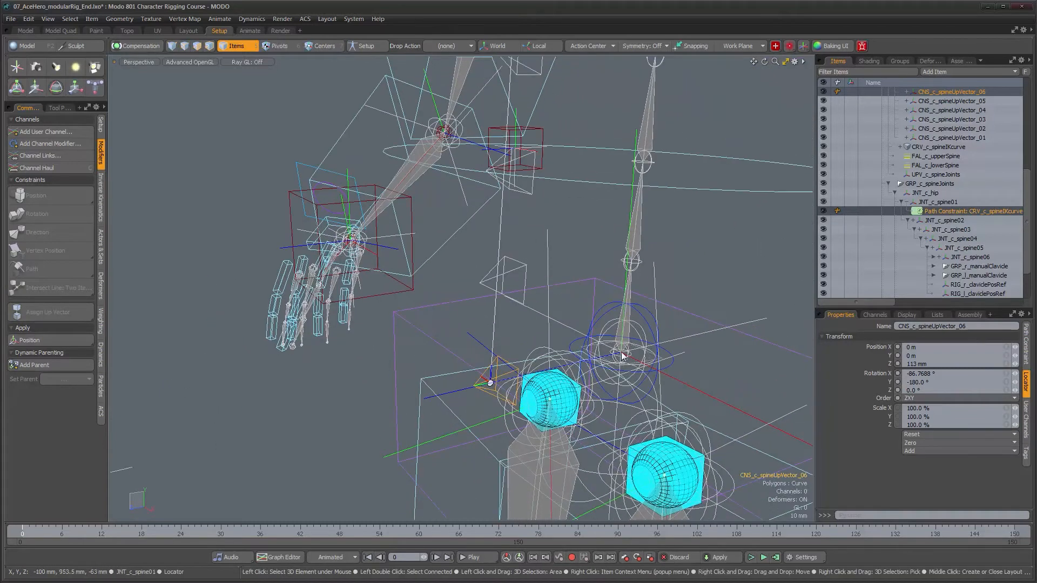
Remove UPV_c_spineJoints as the up vector of the JNT_c_spine02 path constraint
alt+drag(614, 357, 608, 333)
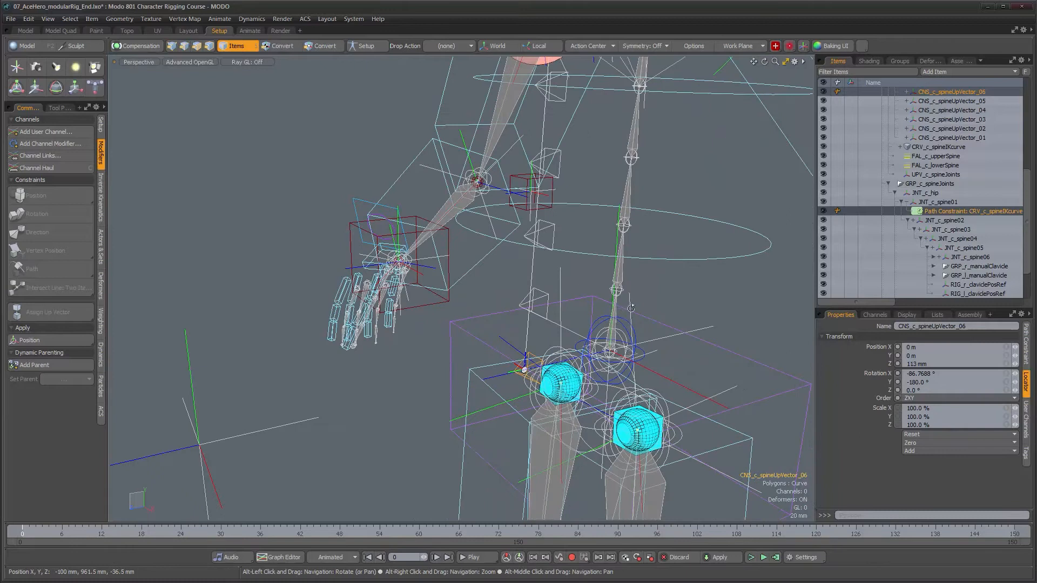
click(913, 221)
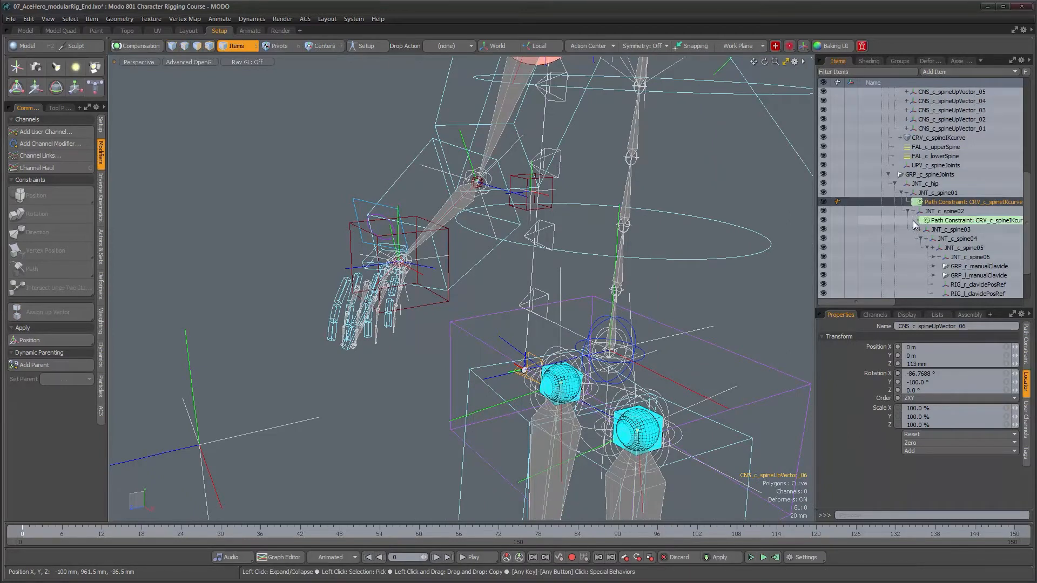
click(936, 221)
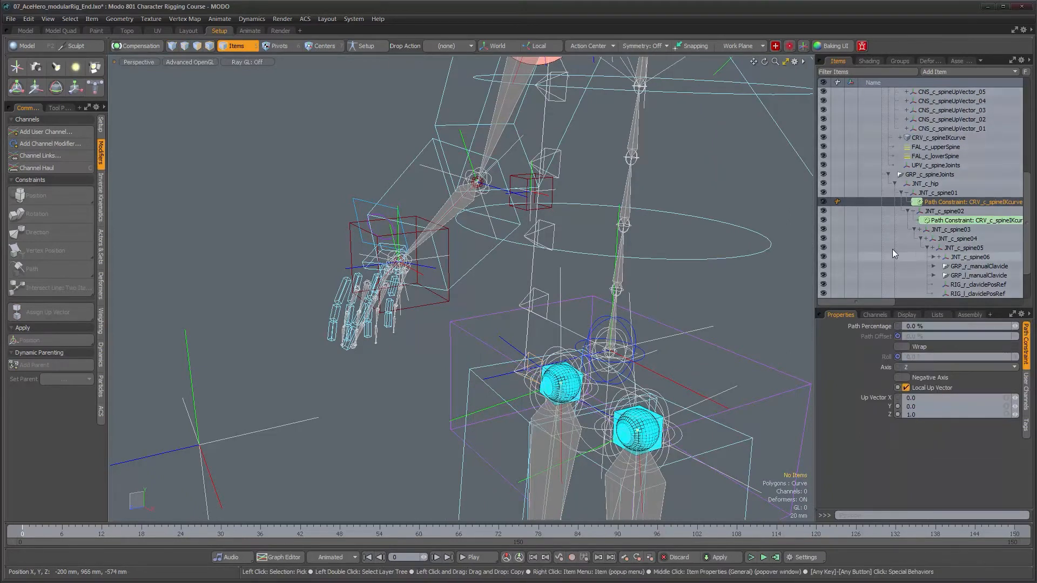
click(950, 223)
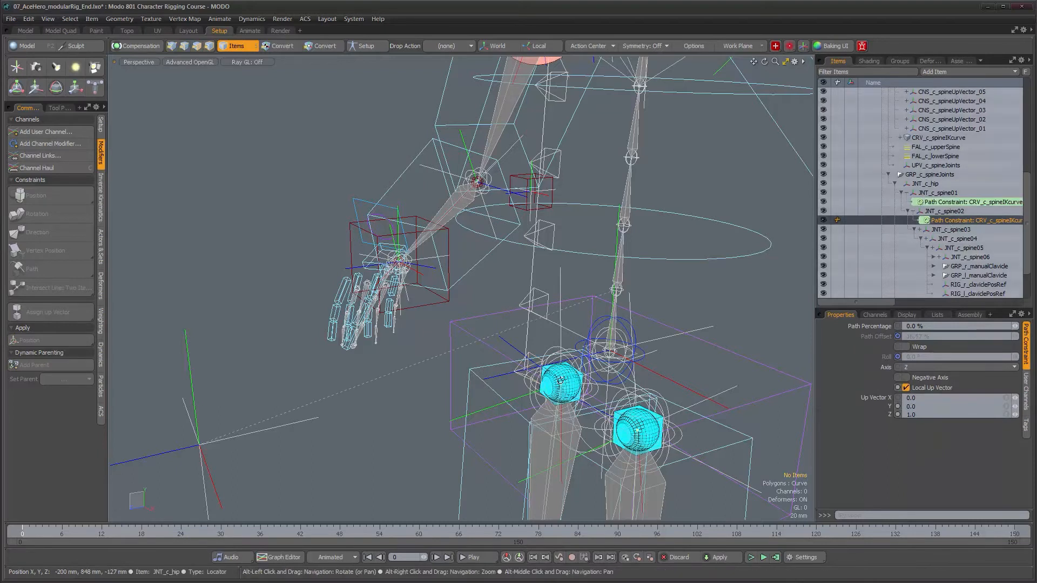
shift+click(219, 422)
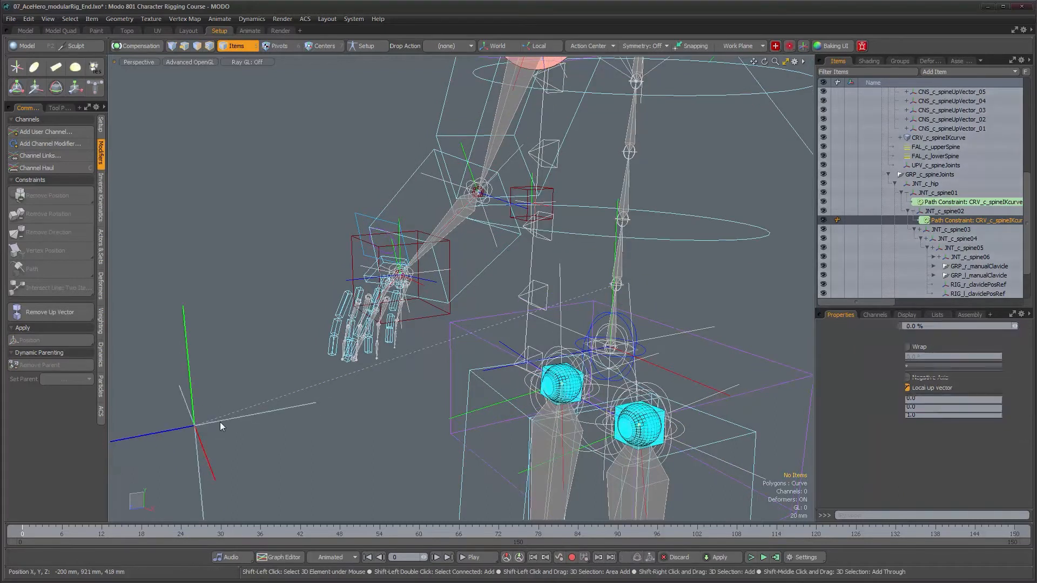
click(44, 310)
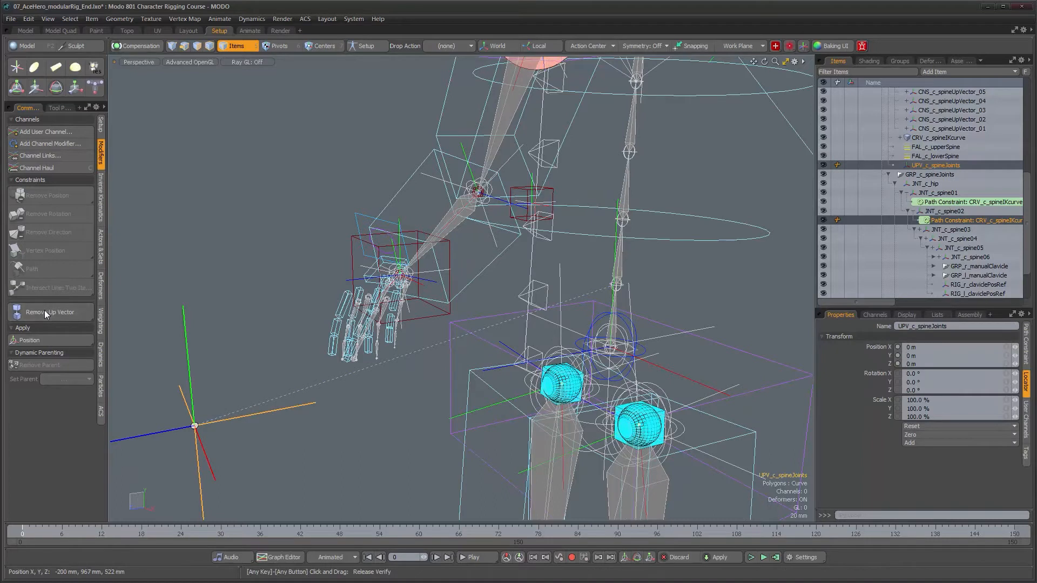
Assign the CNS_c_spineUpVector_05 locator as the up vector of the JNT_c_spine02 path constraint
ctrl+click(947, 166)
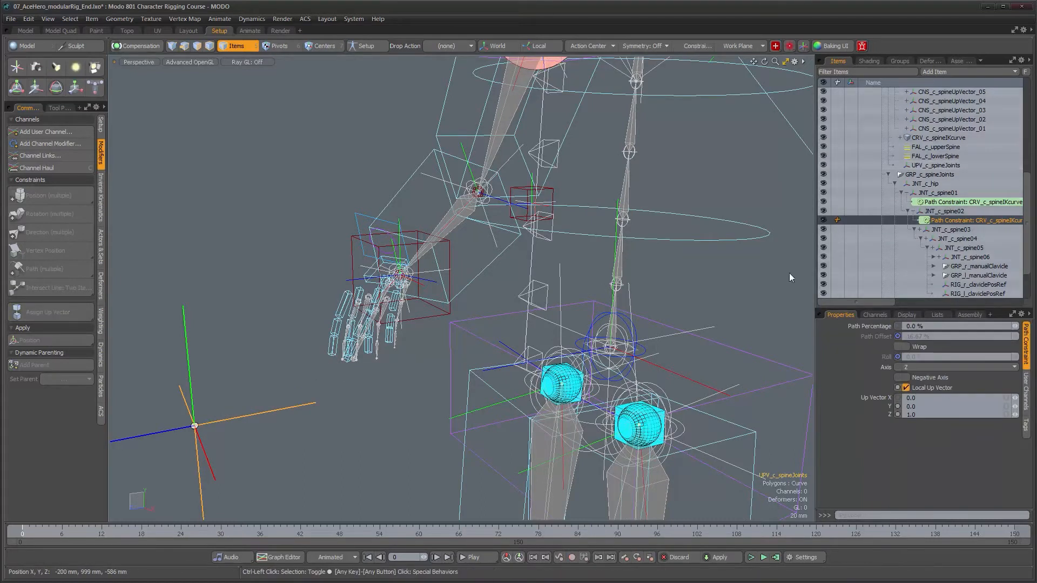
click(543, 291)
alt+drag(543, 292, 516, 294)
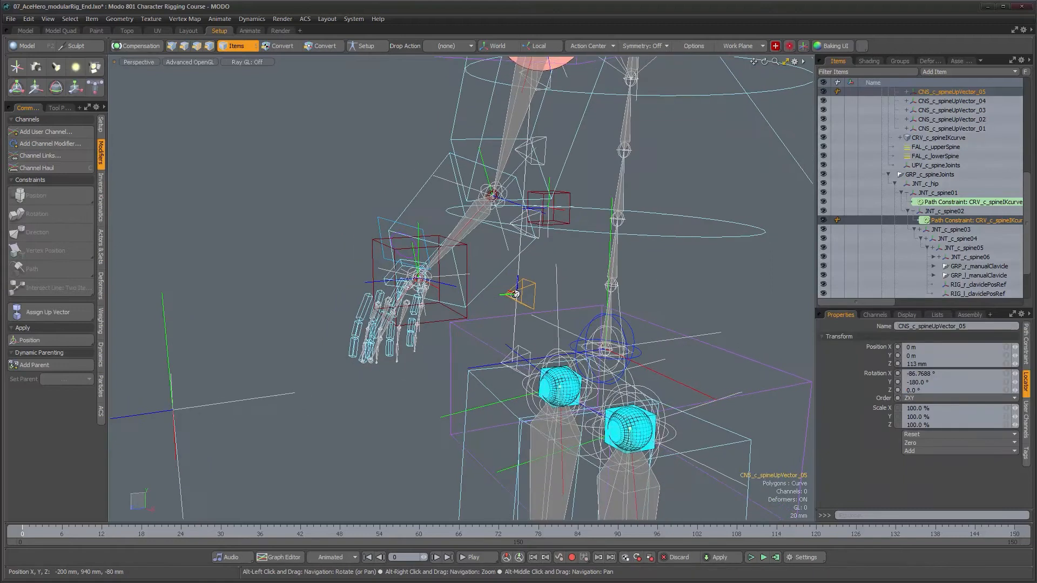
click(49, 313)
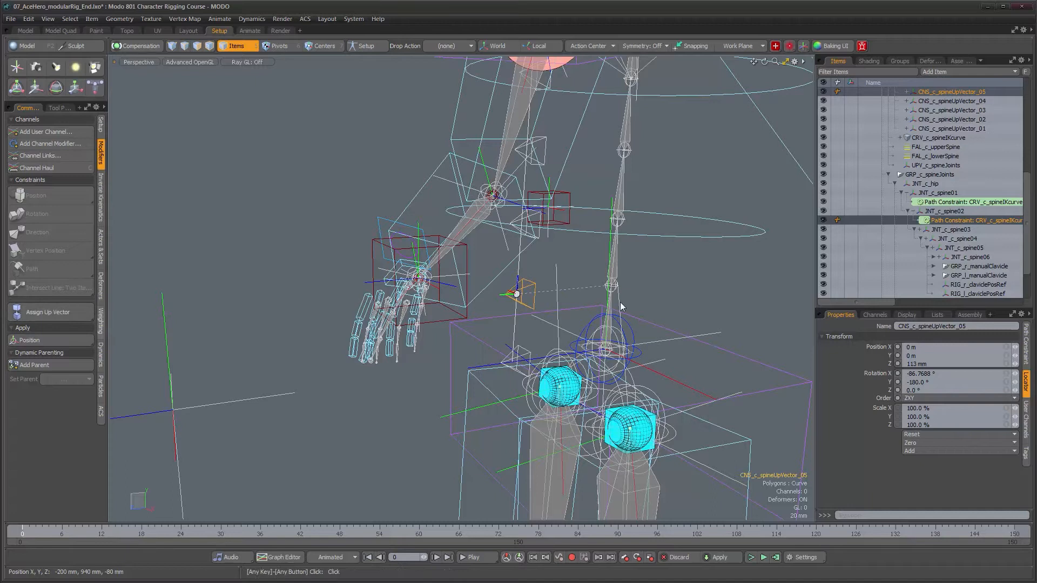
Reveal the path constraint of JNT_c_spine03 in the item list and remove UPV_c_spineJoints as its up vector
alt+drag(509, 294, 548, 351)
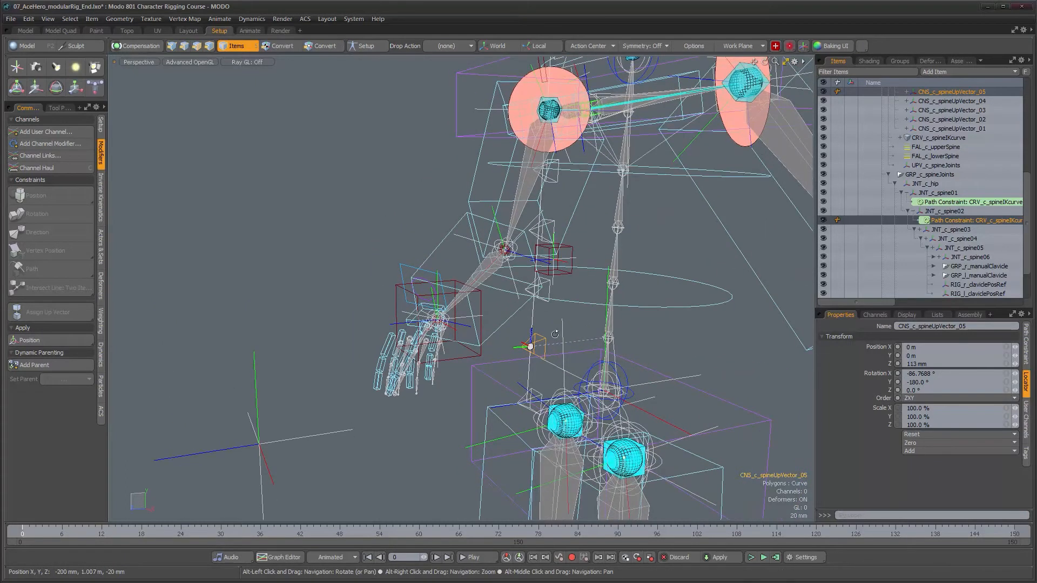
click(921, 230)
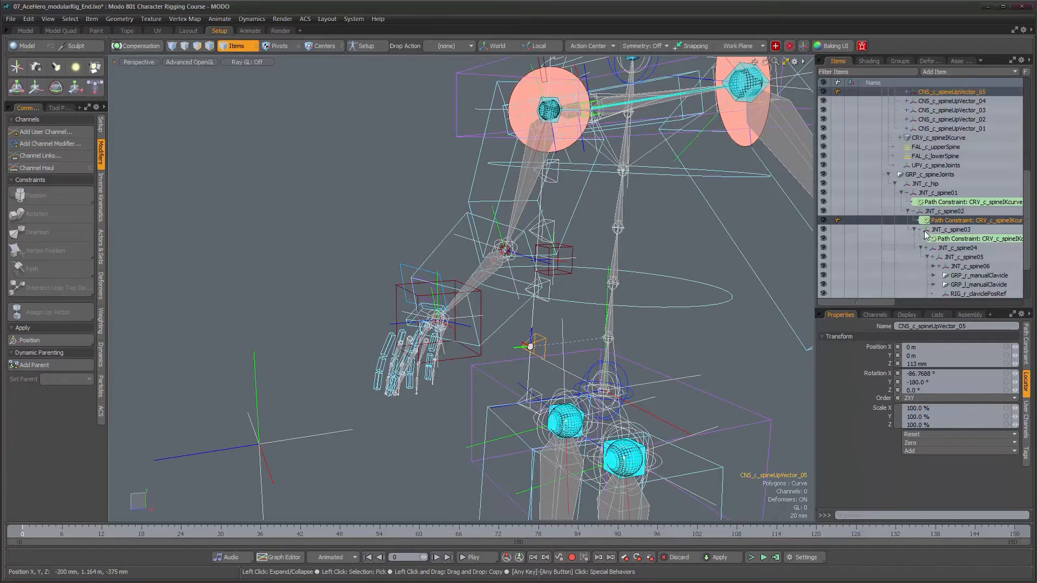
scroll(962, 240, down, 1)
click(961, 231)
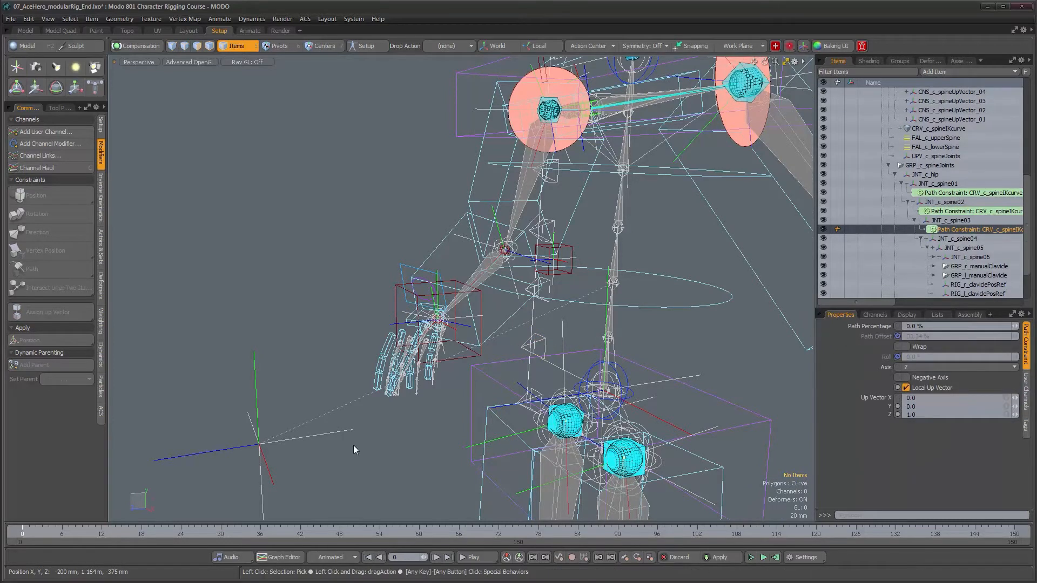
shift+click(285, 440)
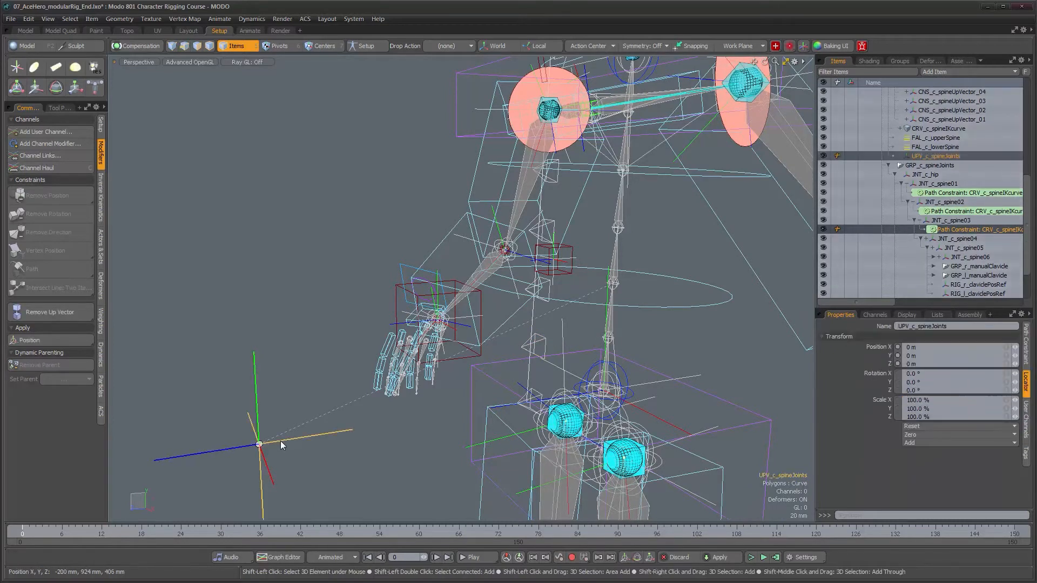
click(52, 314)
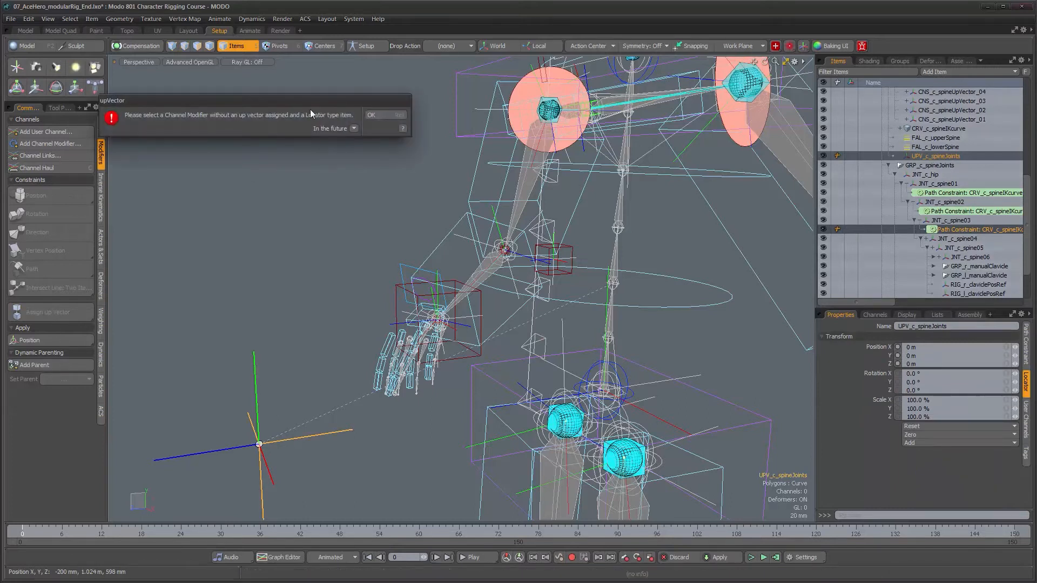
click(389, 118)
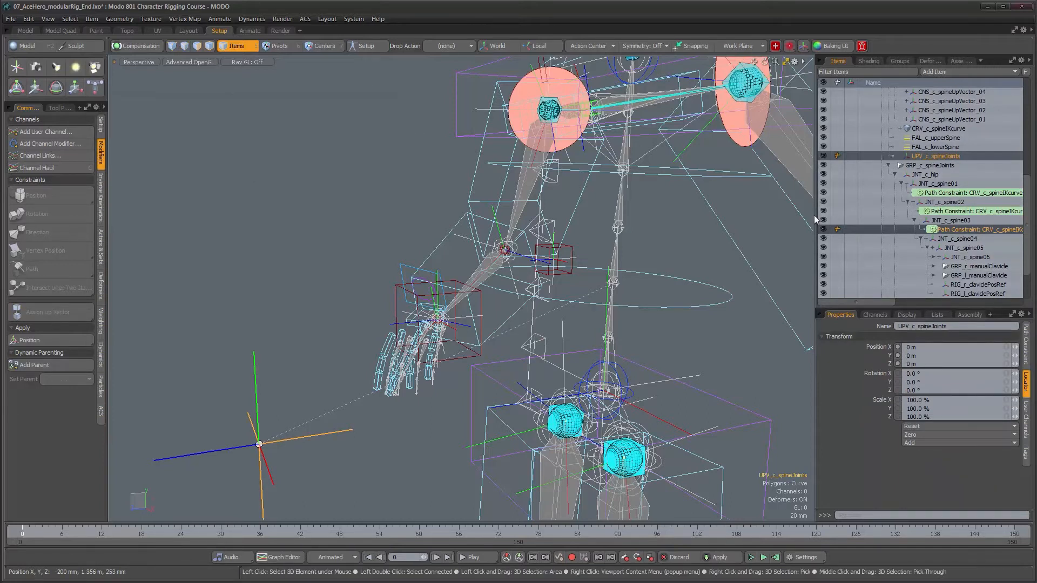
key(ctrl)
ctrl+click(39, 311)
Assign the CNS_c_spineUpVector_04 locator as the up vector of the JNT_c_spine03 path constraint
ctrl+click(941, 157)
key(shift)
shift+click(550, 296)
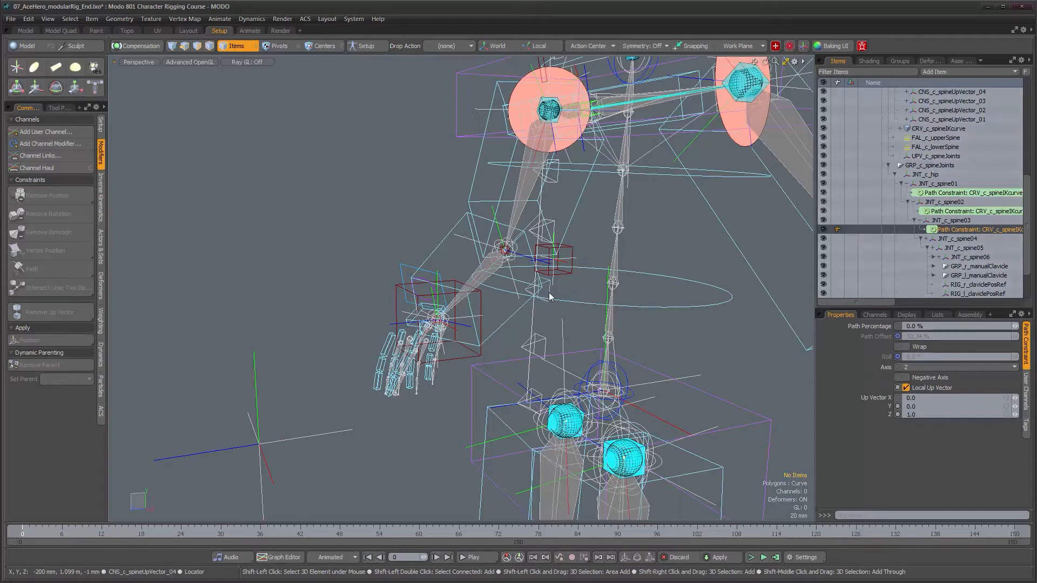
alt+drag(599, 331, 622, 391)
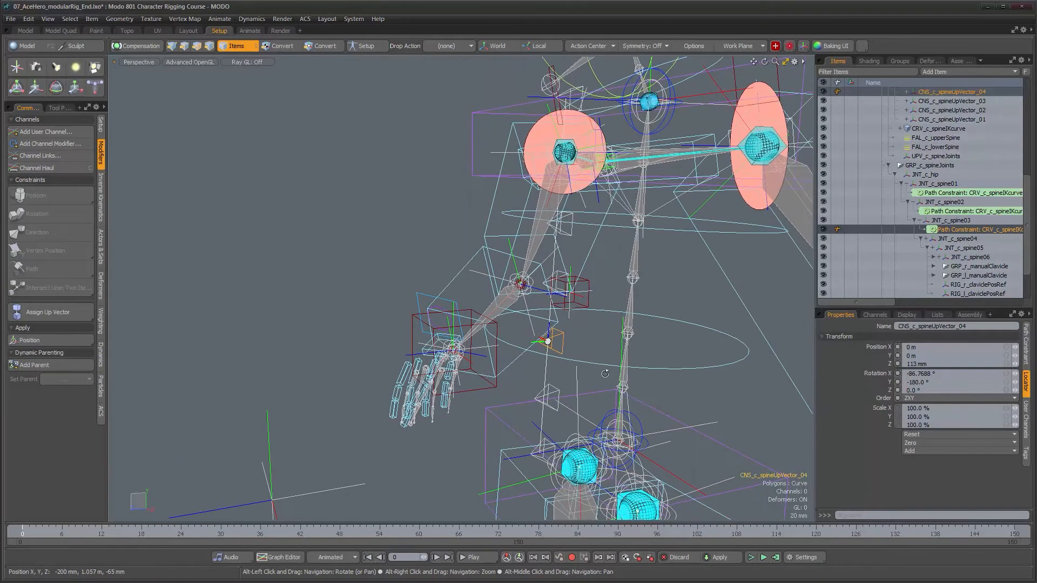
click(34, 313)
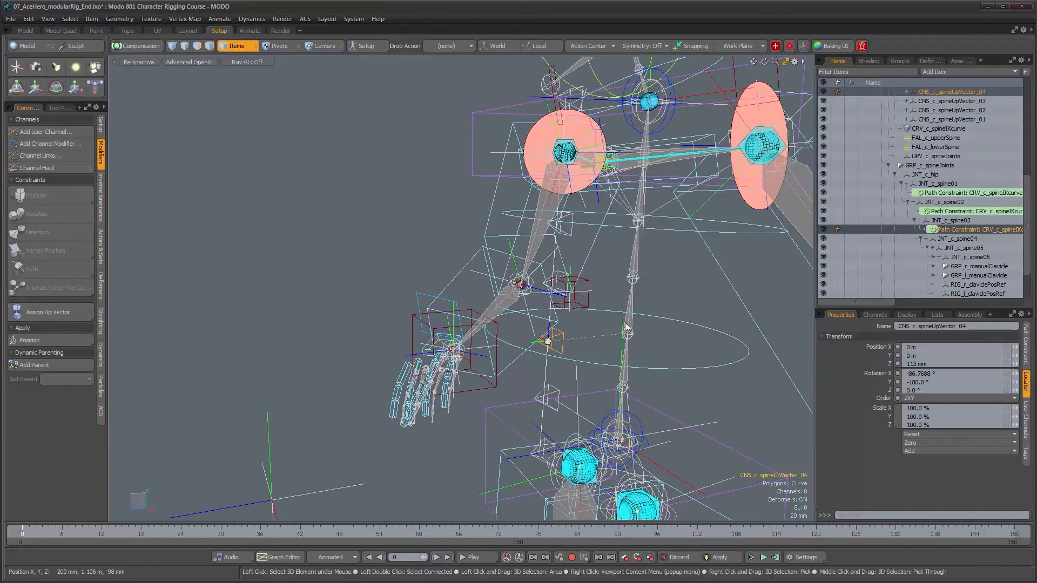
Reveal the path constraint of JNT_c_spine04 in the item list
click(925, 238)
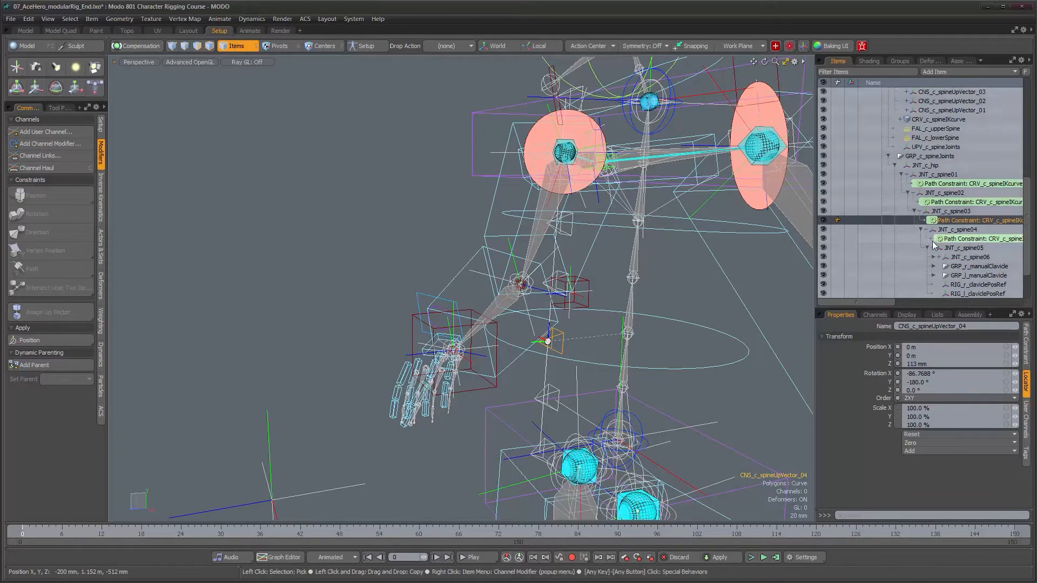
Replace the up vector of JNT_c_spine04's path constraint, removing UPV_c_spineJoints and assigning CNS_c_spineUpVector_03
click(961, 241)
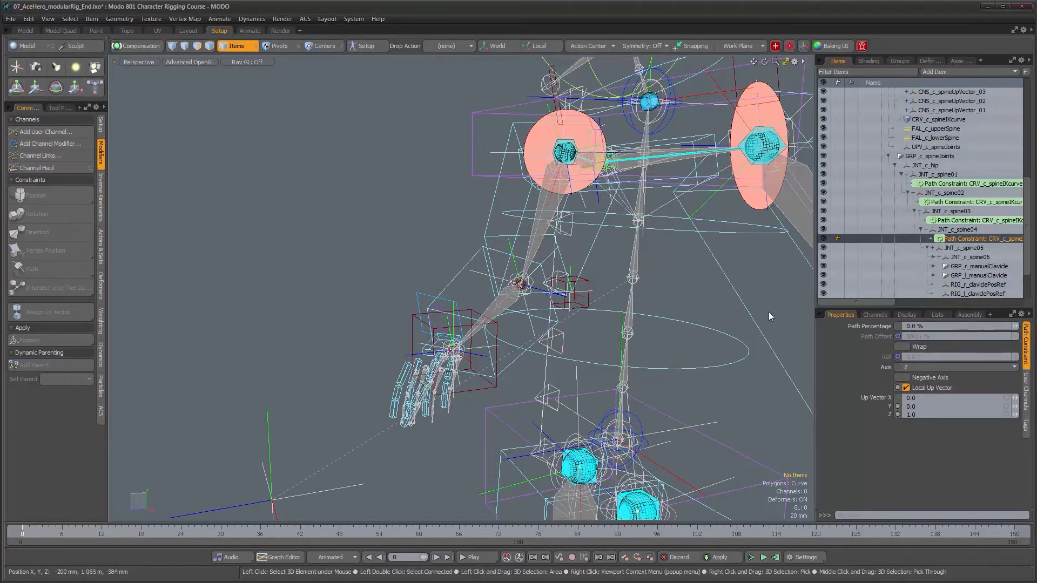
shift+click(300, 496)
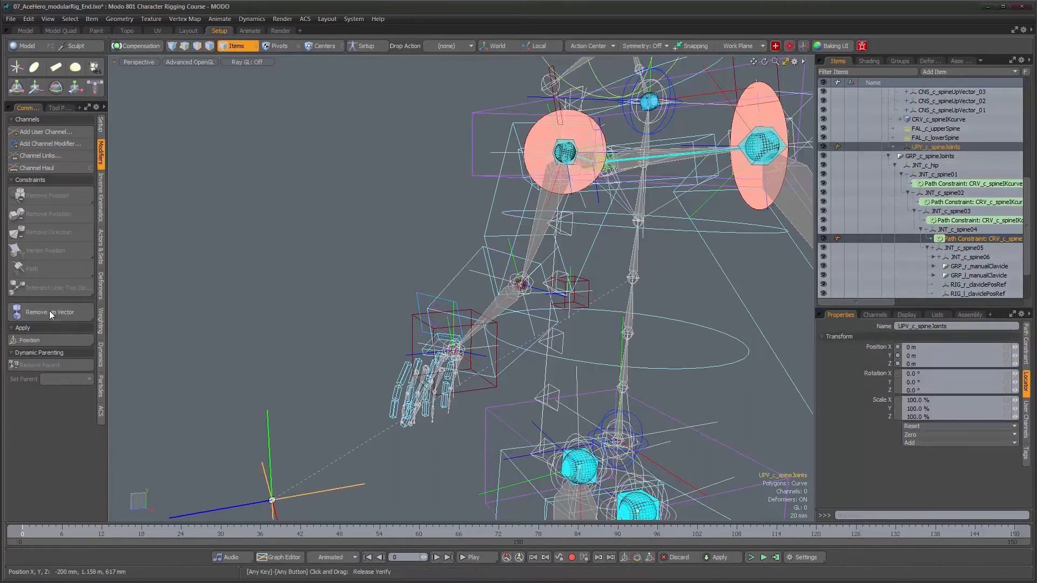
ctrl+click(330, 489)
key(shift)
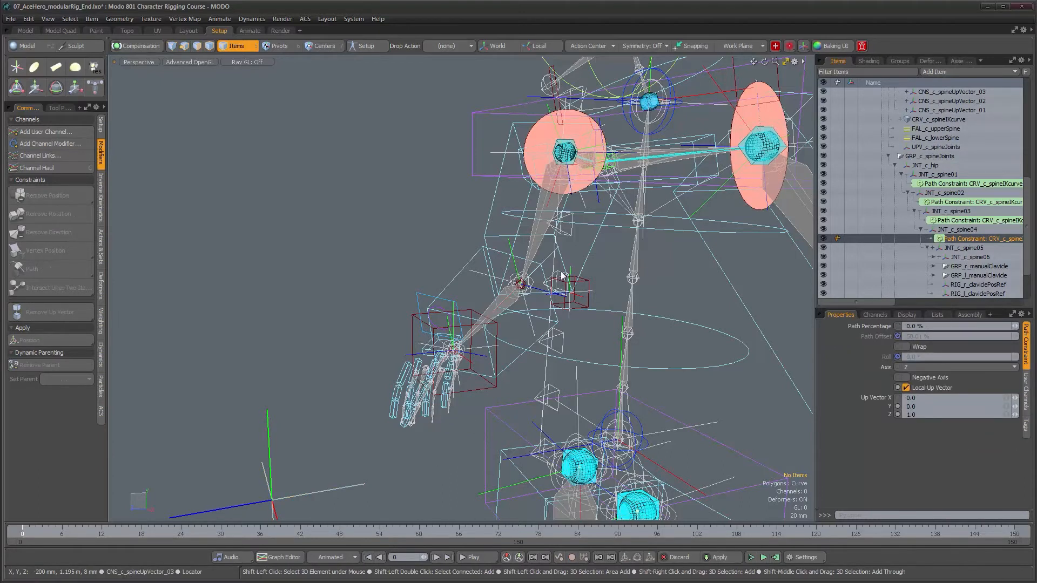
shift+click(563, 277)
alt+drag(563, 277, 638, 333)
click(56, 313)
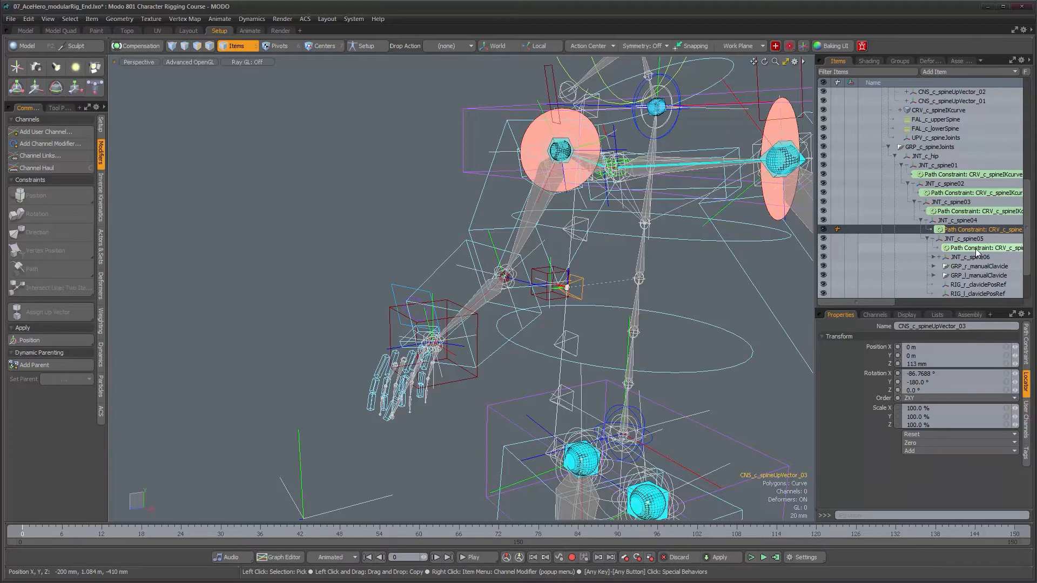
Replace the up vector of JNT_c_spine05's path constraint, removing UPV_c_spineJoints and assigning CNS_c_spineUpVector_02
click(976, 249)
alt+drag(701, 308, 684, 306)
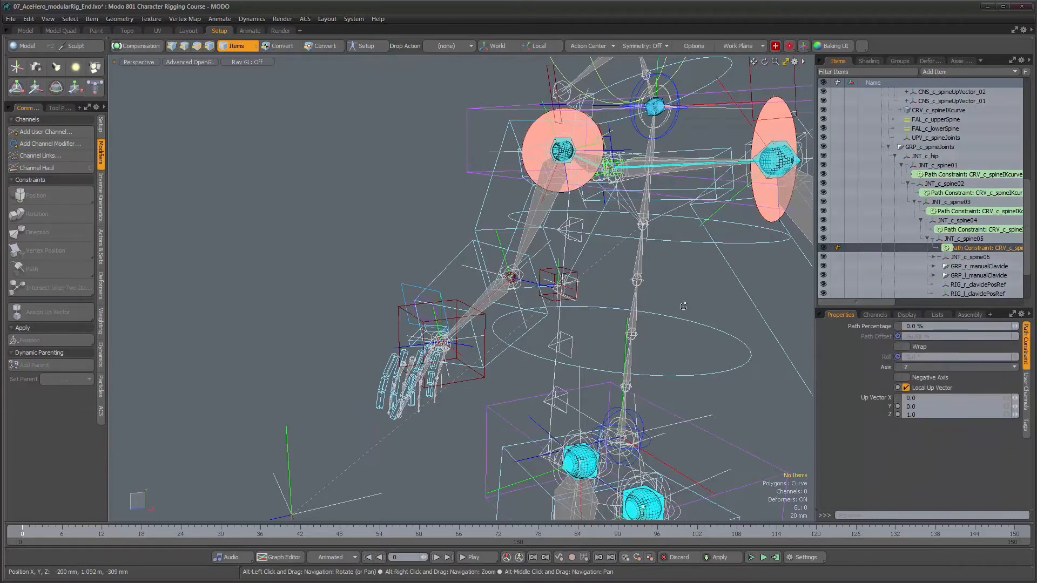
key(shift)
shift+click(351, 502)
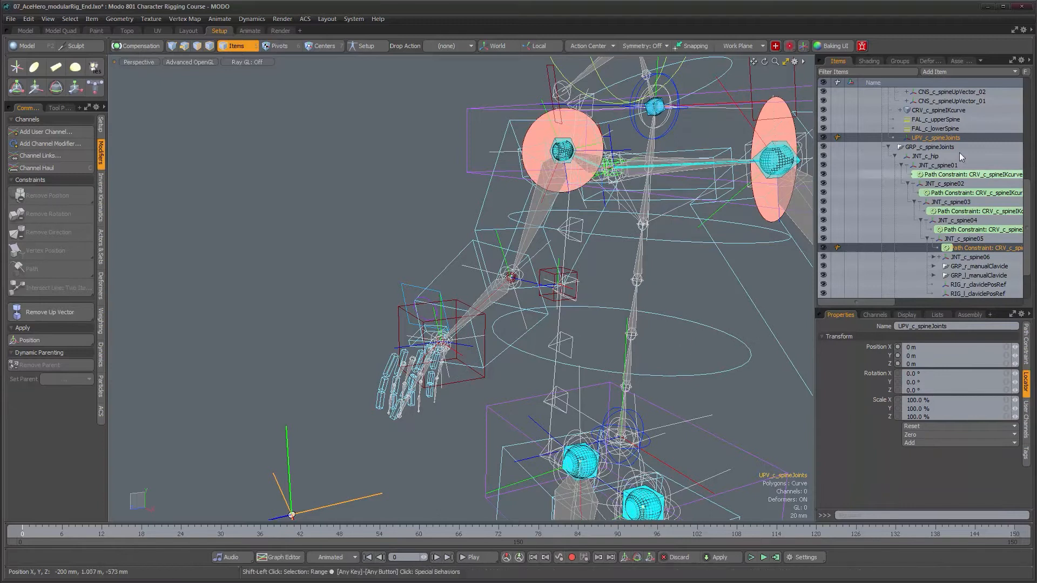
ctrl+click(946, 137)
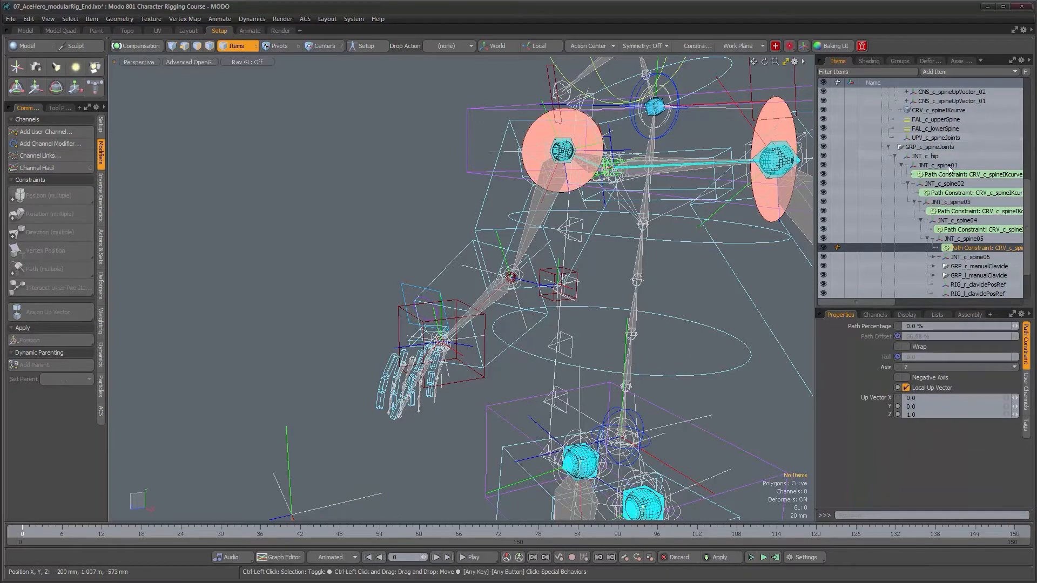
alt+drag(593, 306, 583, 309)
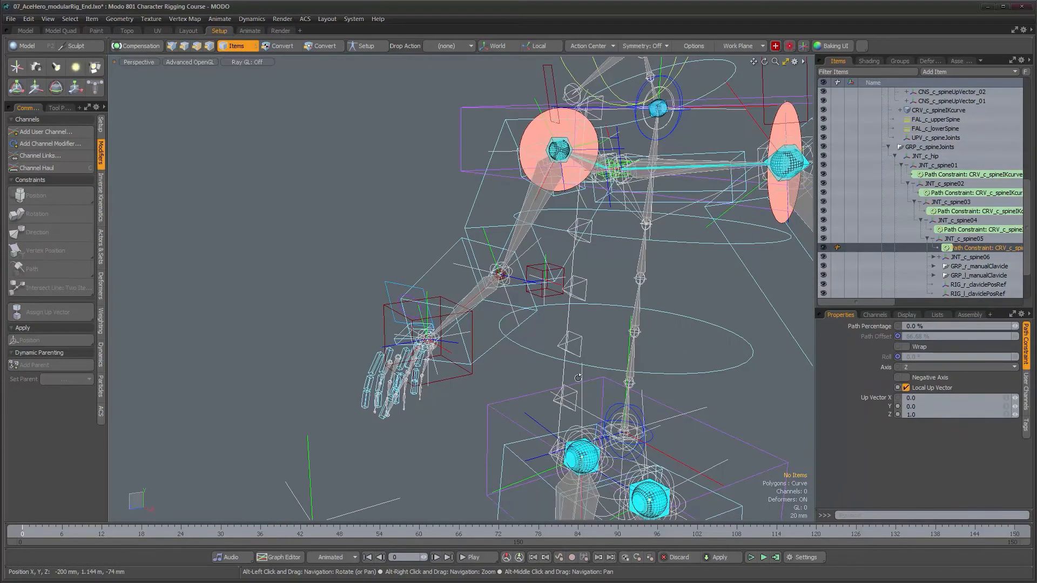
shift+click(591, 244)
click(43, 312)
Replace the up vector of JNT_c_spine06's path constraint, removing UPV_c_spineJoints and assigning CNS_c_spineUpVector_01
mouse_move(566, 291)
alt+mouse_down()
mouse_move(549, 281)
mouse_move(552, 294)
alt+mouse_up()
scroll(937, 212, down, 3)
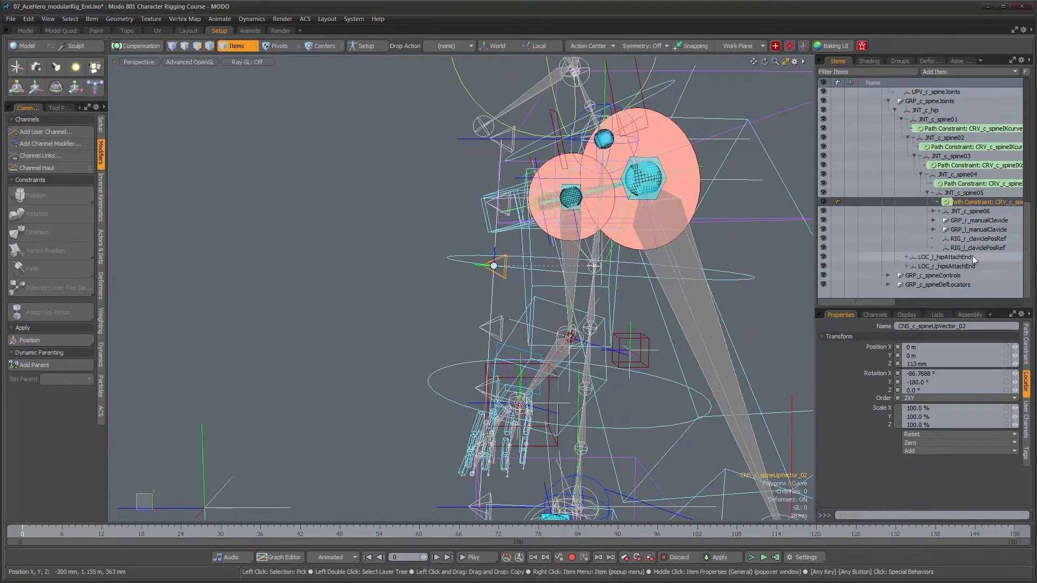
click(934, 212)
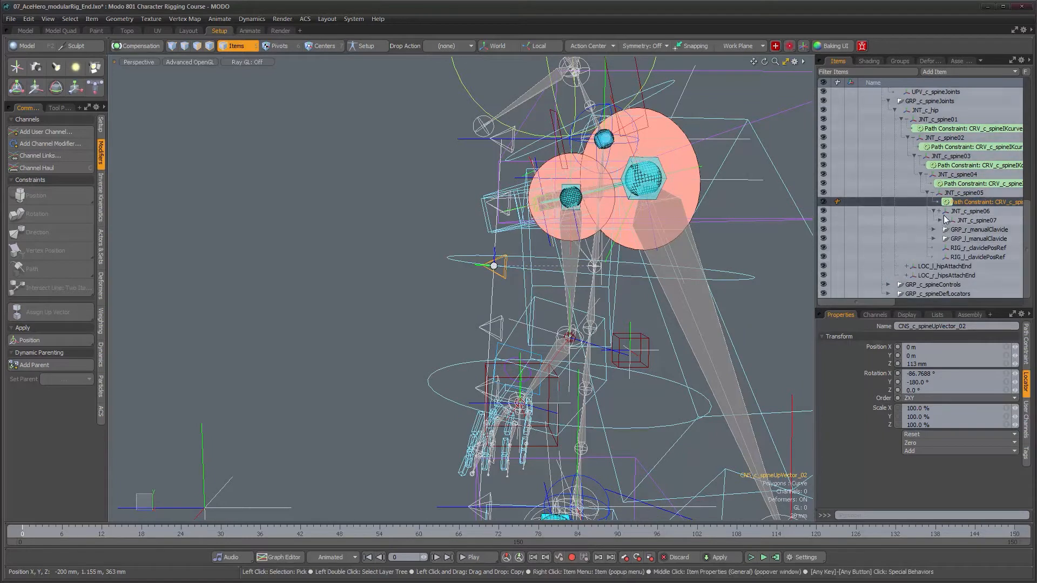
click(979, 221)
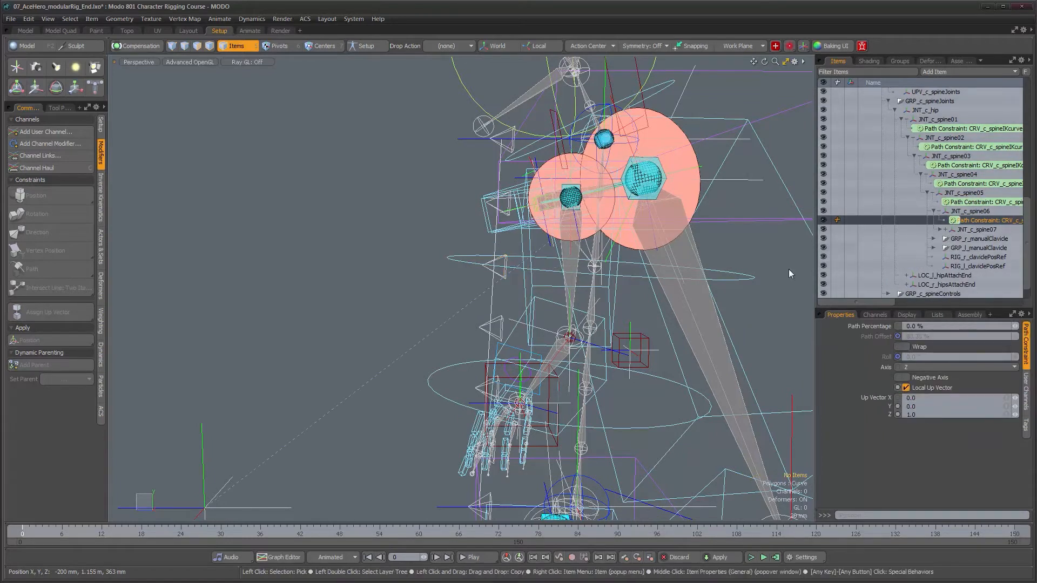
shift+click(244, 508)
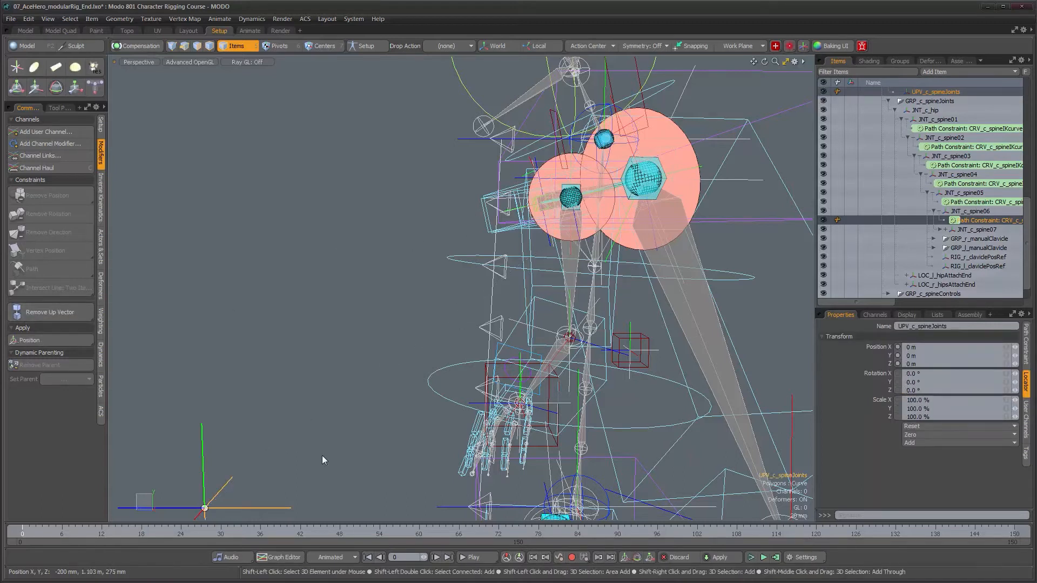
ctrl+click(265, 508)
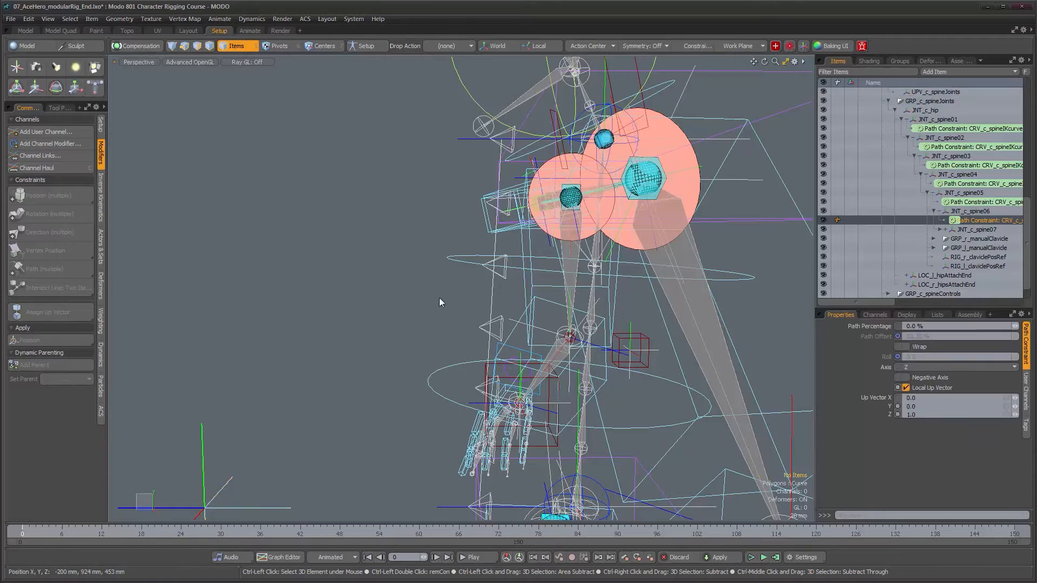
click(498, 205)
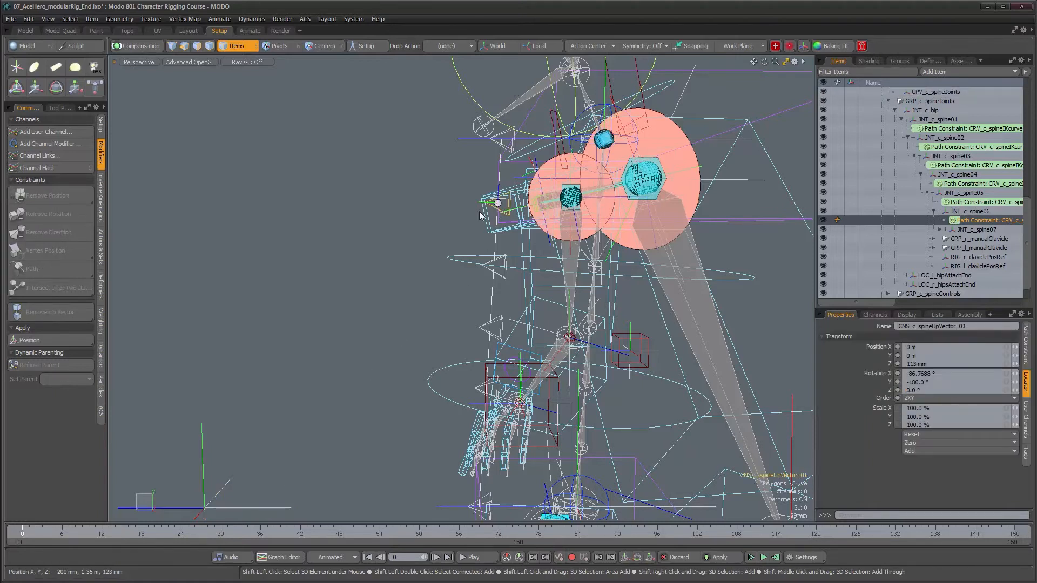
click(49, 313)
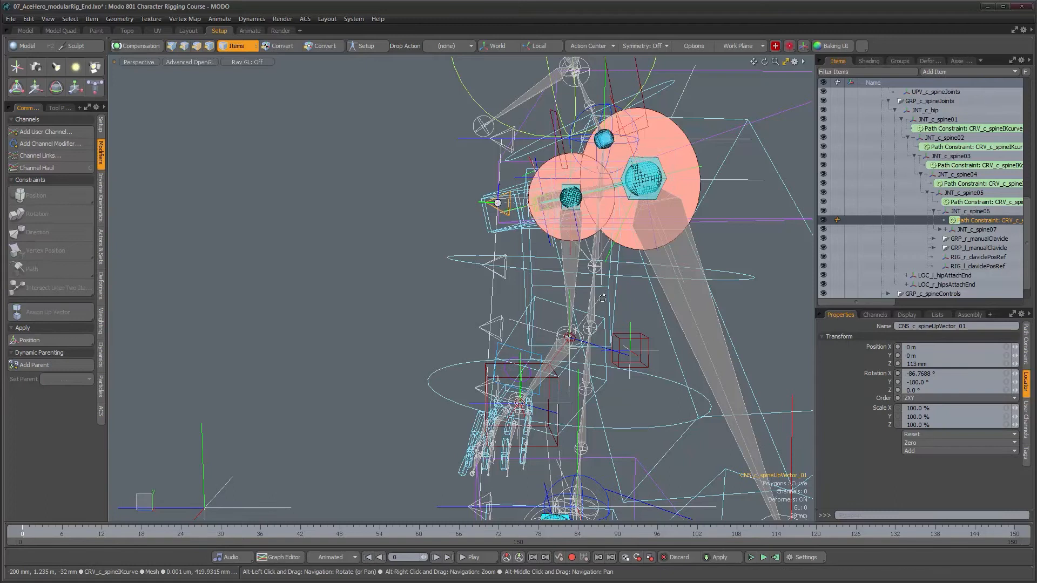
Replace the up vector of JNT_c_spine07's path constraint, removing UPV_c_spineJoints and assigning CNS_c_spineUpVector_07
alt+drag(572, 303, 614, 303)
click(946, 229)
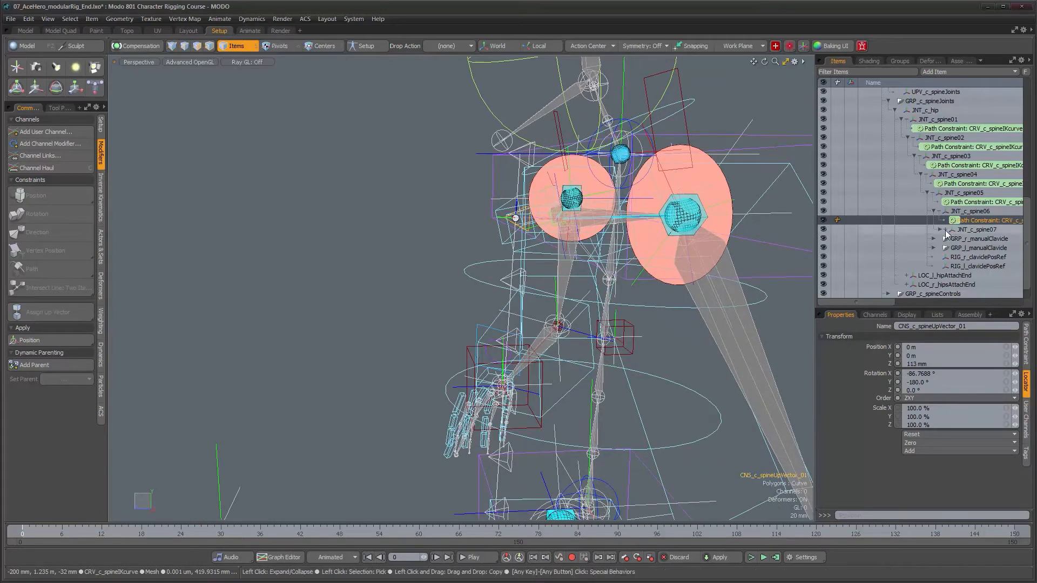
click(973, 239)
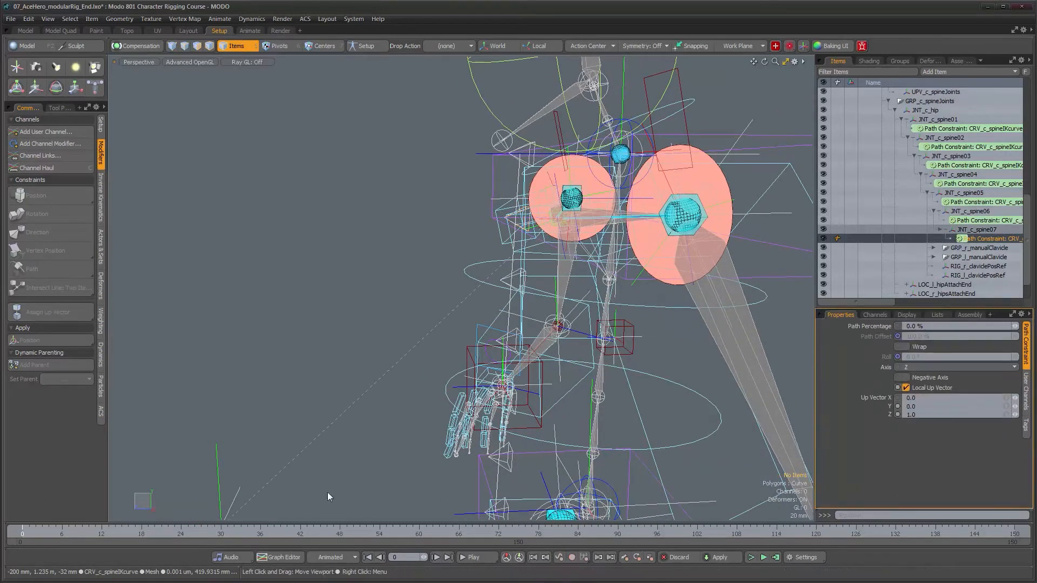
click(219, 466)
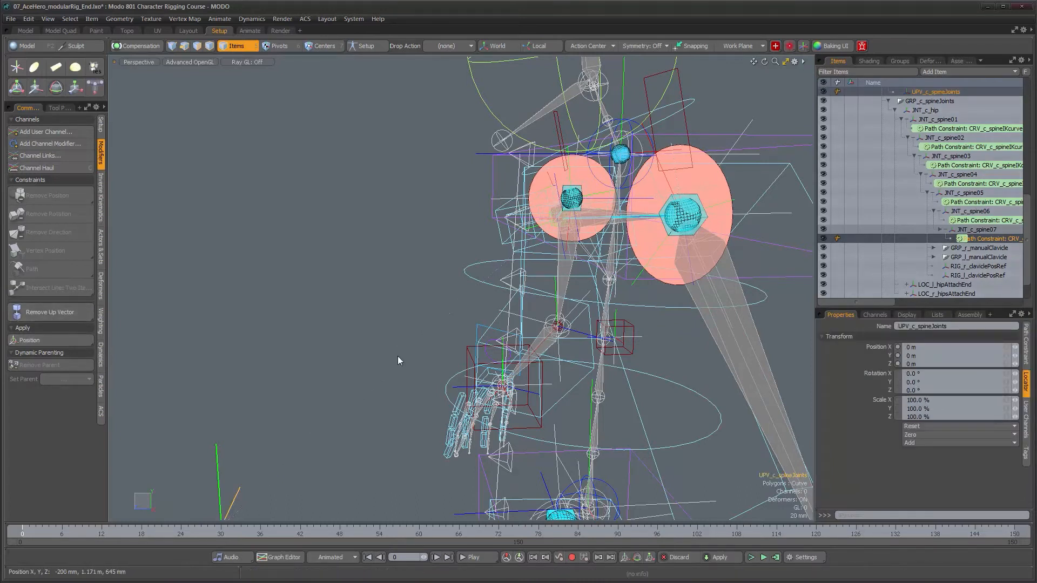
ctrl+click(936, 92)
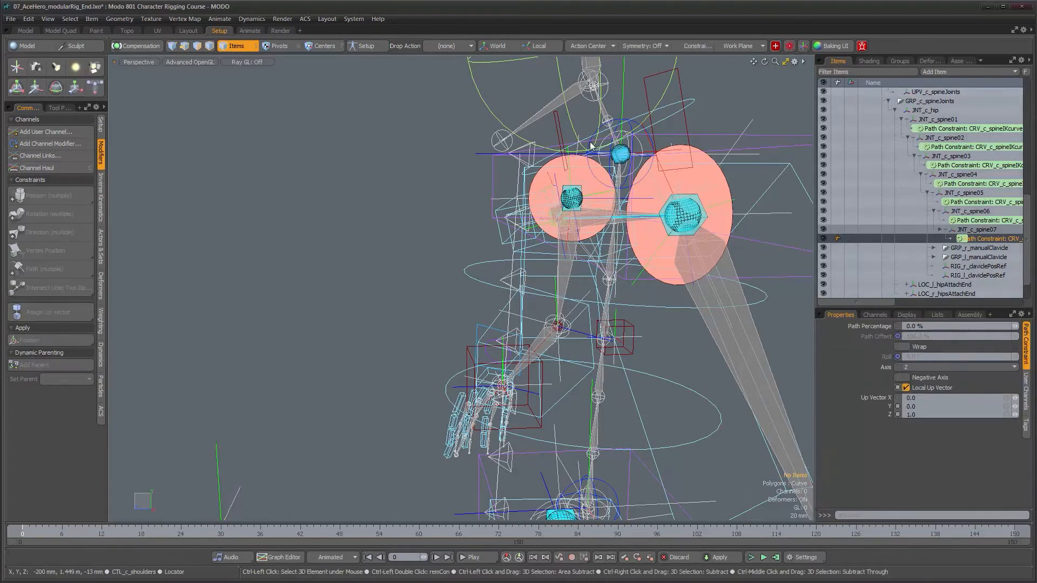
shift+click(520, 154)
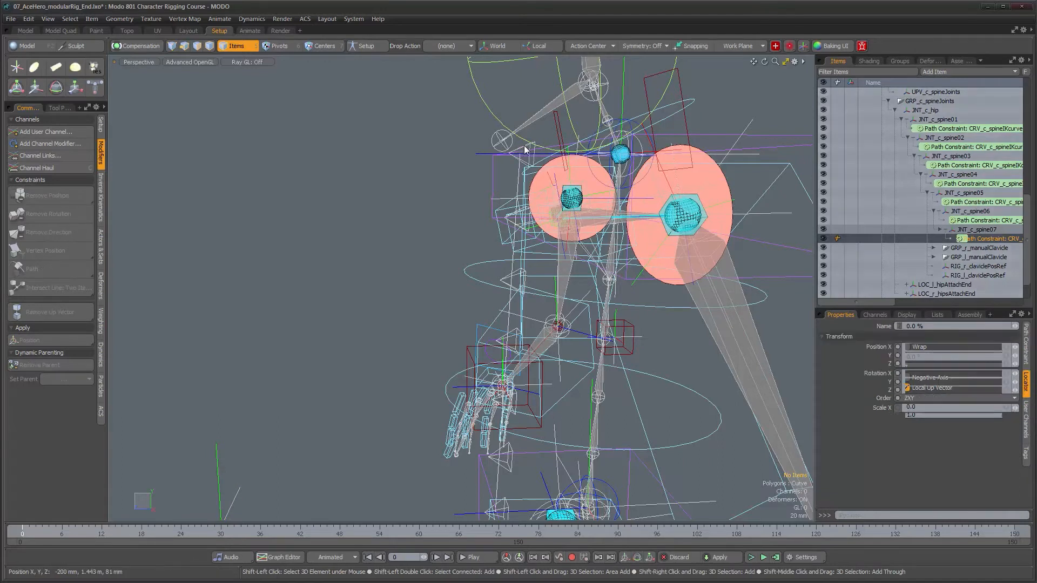
click(54, 311)
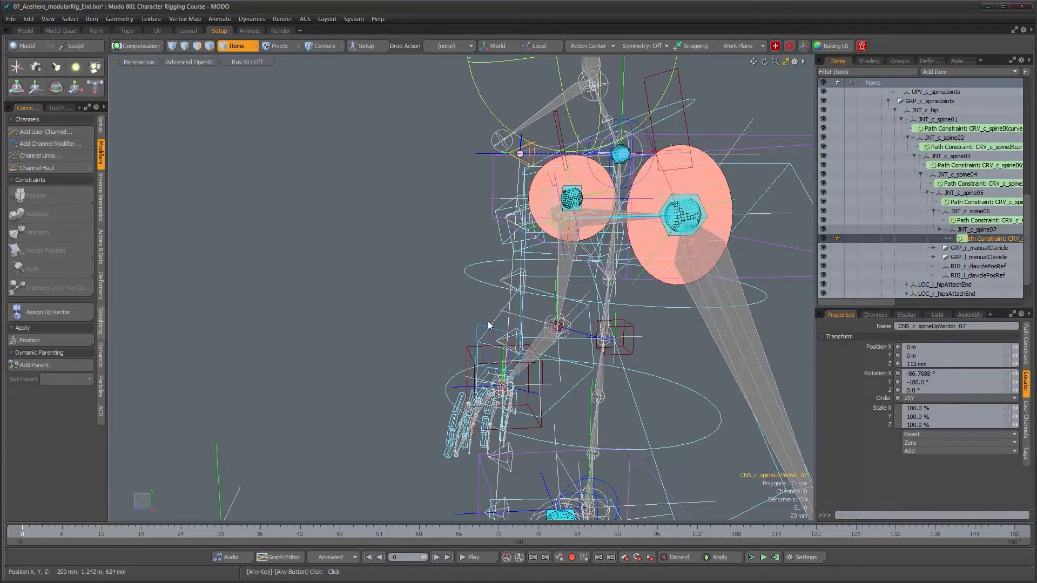
Rotate the CTL_c_shoulders control about -64.2° in X to test the spine
alt+drag(523, 330, 640, 416)
scroll(586, 324, down, 3)
alt+drag(636, 338, 507, 345)
alt+drag(649, 311, 611, 307)
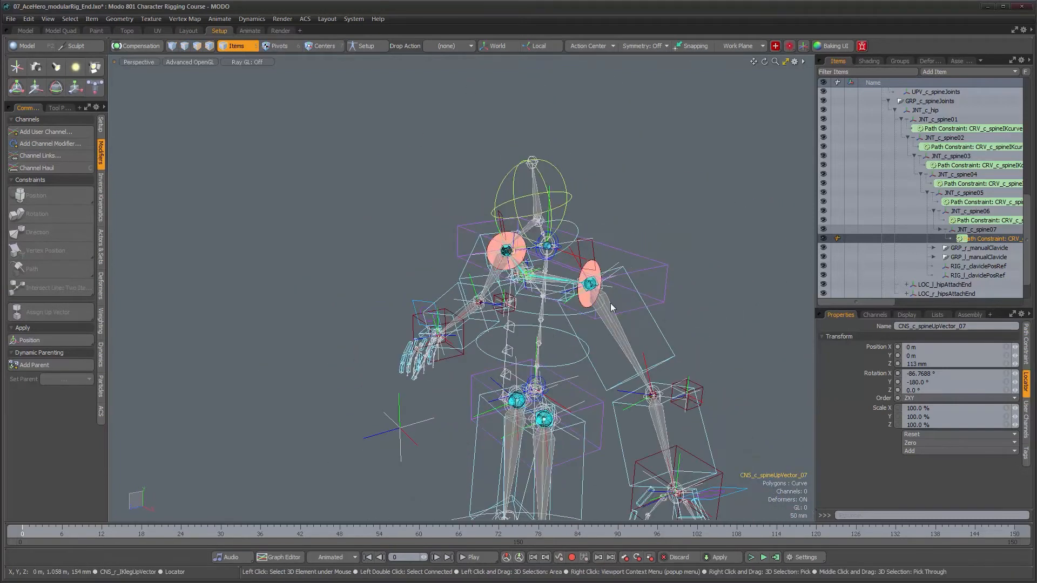
click(664, 295)
alt+drag(610, 324, 446, 225)
key(e)
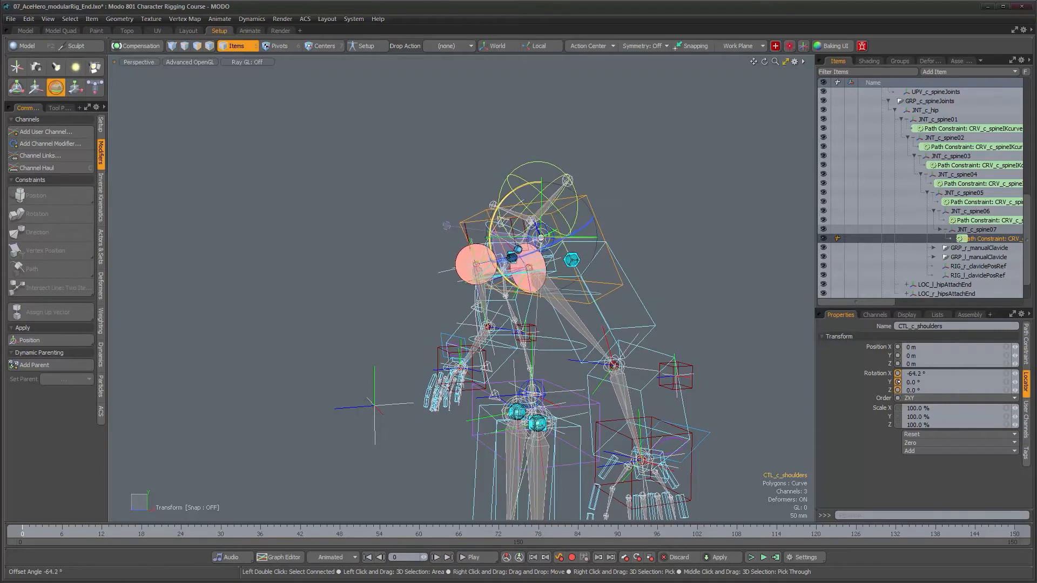
Move the CTL_c_shoulders control to about -203 mm in Y and -376 mm in Z and check the spine's bend
key(w)
alt+drag(532, 226, 624, 281)
alt+drag(500, 319, 519, 351)
scroll(534, 308, up, 4)
alt+drag(666, 260, 610, 278)
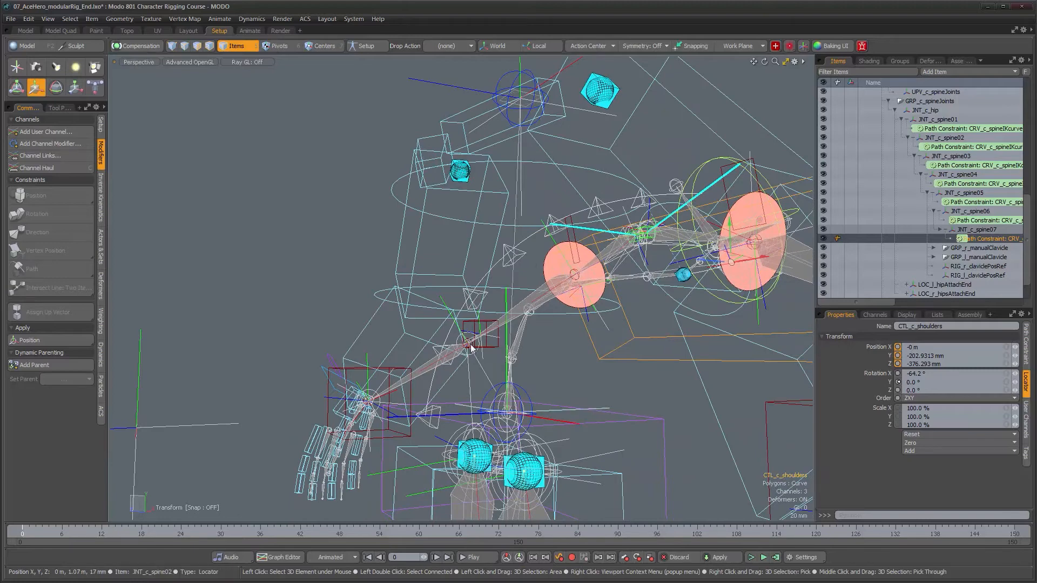
mouse_move(523, 341)
alt+mouse_down()
mouse_move(541, 335)
mouse_move(480, 291)
mouse_move(565, 334)
mouse_move(438, 312)
mouse_move(516, 326)
alt+mouse_up()
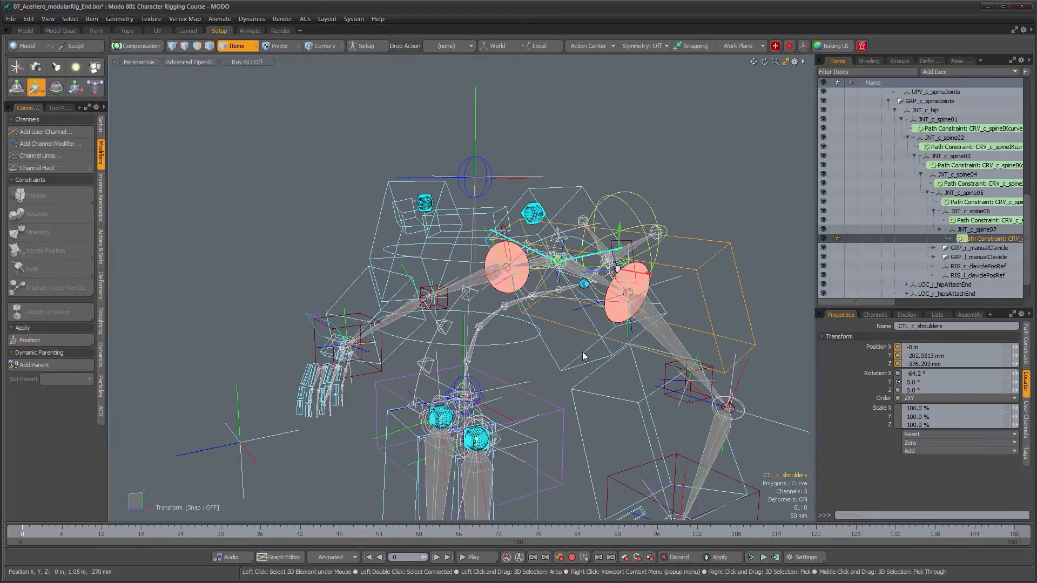
Undo the test move and rotation of the shoulders control
key(ctrl+z)
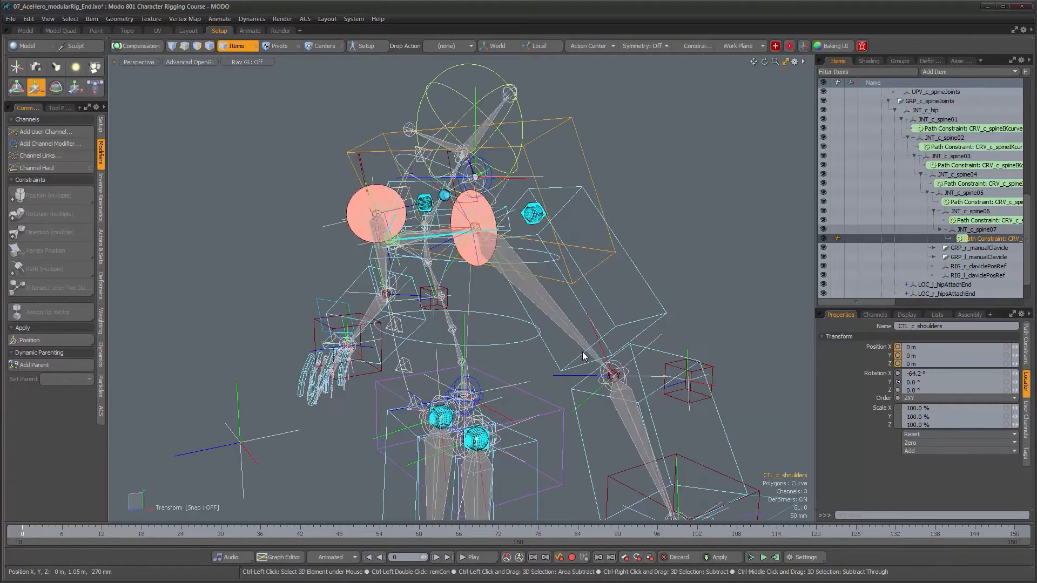
key(ctrl+z)
key(ctrl+z)
alt+drag(517, 348, 458, 289)
mouse_move(458, 289)
alt+right_down()
mouse_move(448, 322)
mouse_move(462, 279)
alt+right_up()
alt+middle_drag(508, 341, 475, 294)
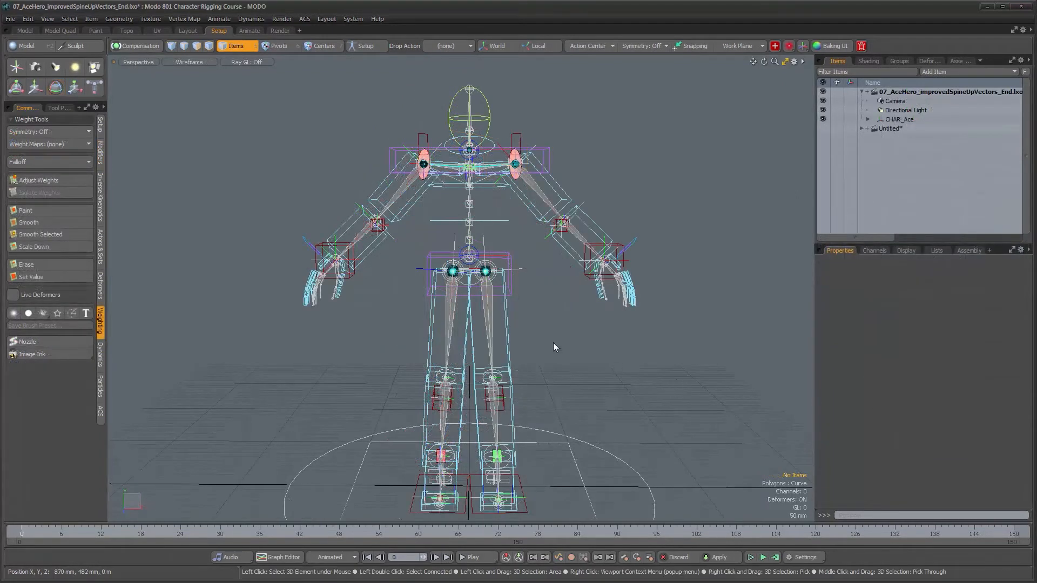
In the 07_AceHero_improvedSpineUpVectors_End scene, rotate the CTL_c_hips control about 48.6° in Y
alt+drag(527, 308, 394, 250)
alt+right_drag(435, 250, 480, 308)
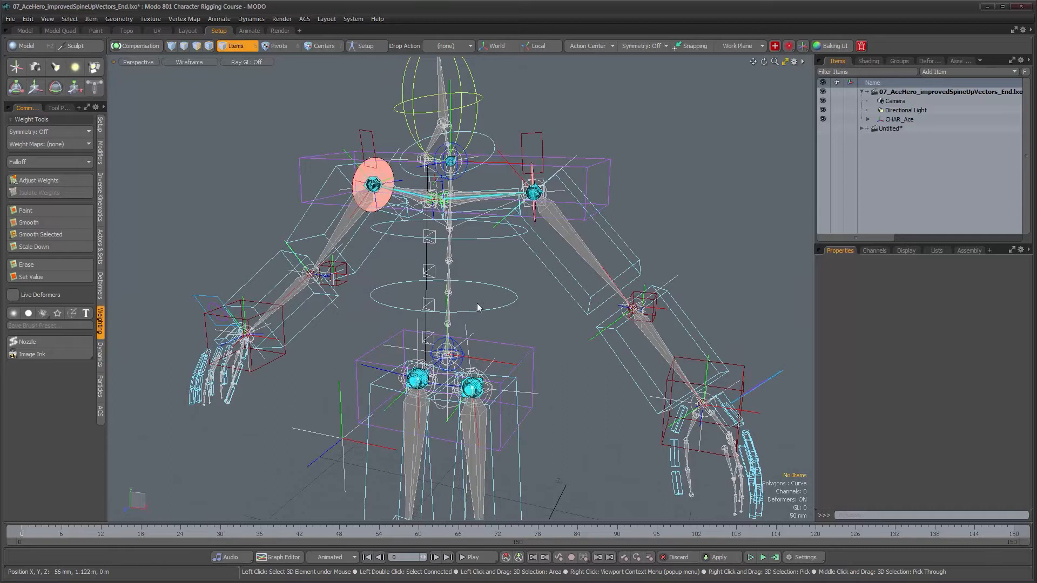
alt+drag(498, 292, 525, 313)
click(527, 349)
alt+drag(528, 350, 601, 378)
key(e)
alt+drag(514, 308, 494, 308)
alt+right_drag(494, 308, 530, 310)
alt+drag(530, 310, 534, 324)
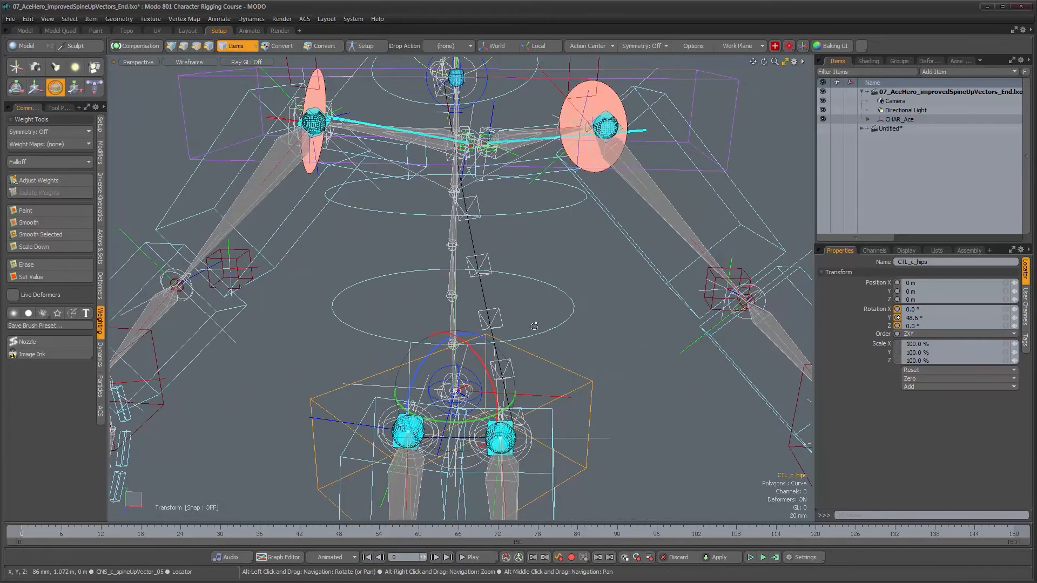
Drop the rotate tool and select the CRV_c_spineUpVectors curve behind the spine
key(q)
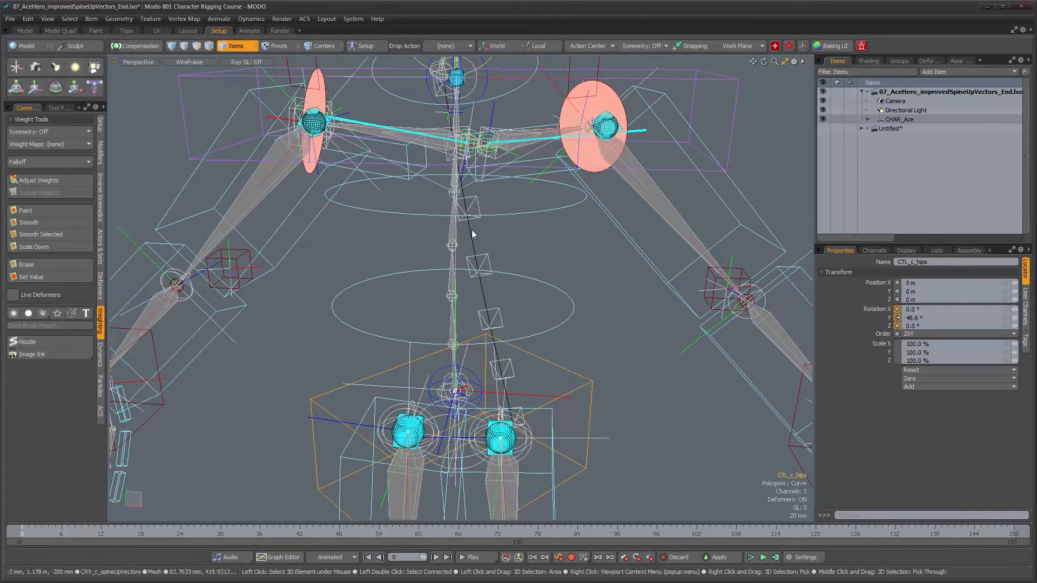
click(475, 232)
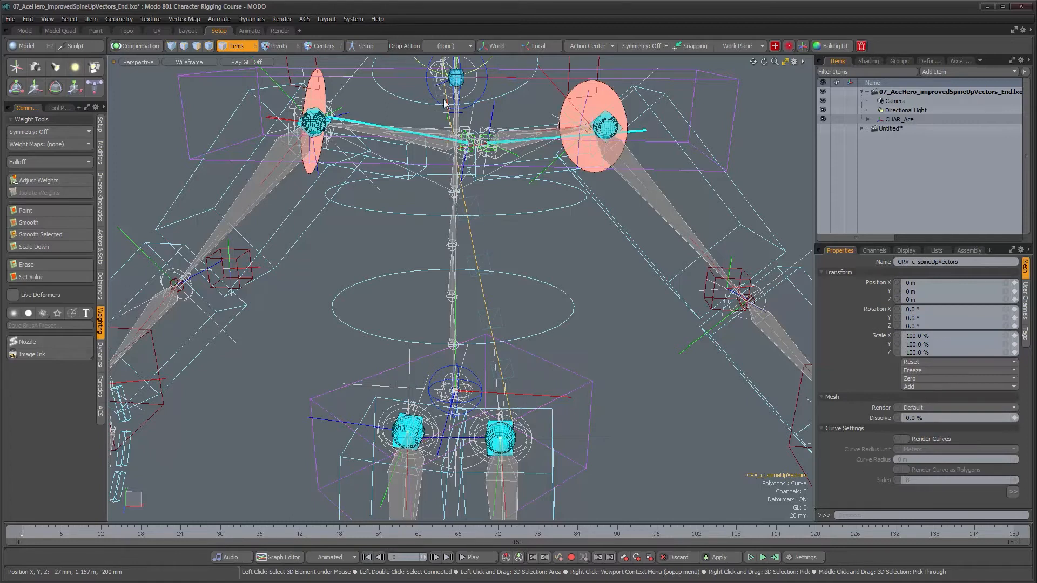
alt+drag(511, 393, 607, 437)
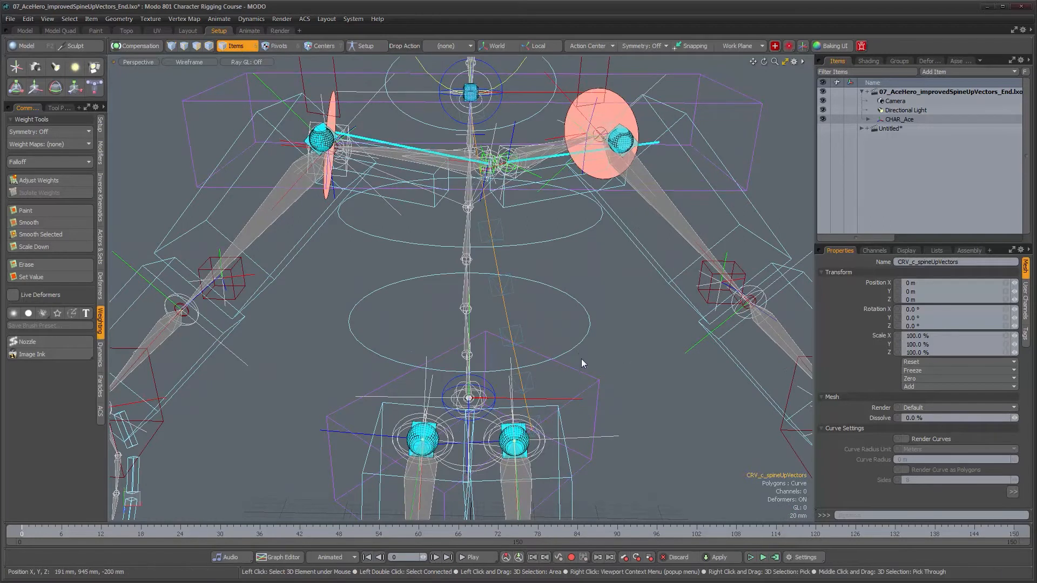
alt+drag(581, 359, 578, 352)
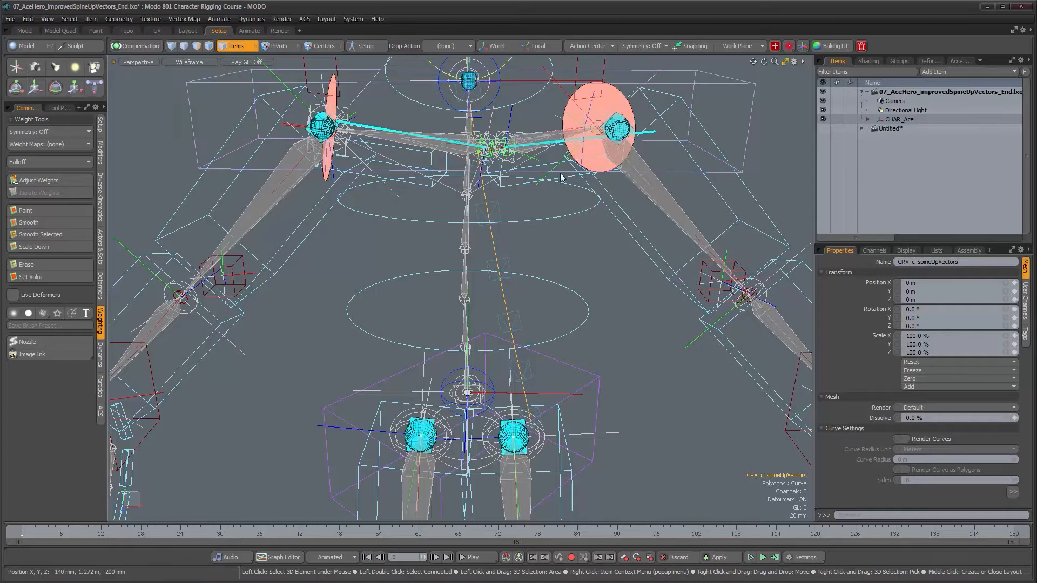
Examine the deformers in NormFolder_spine and the shape of the CRV_c_spineUpVectors curve between the hips and neck
click(927, 61)
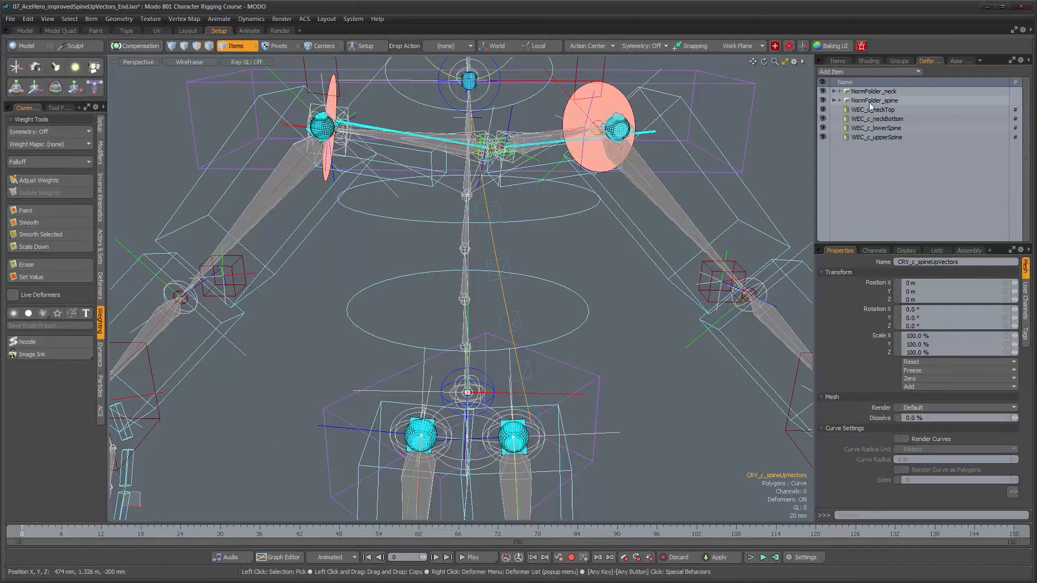
click(835, 101)
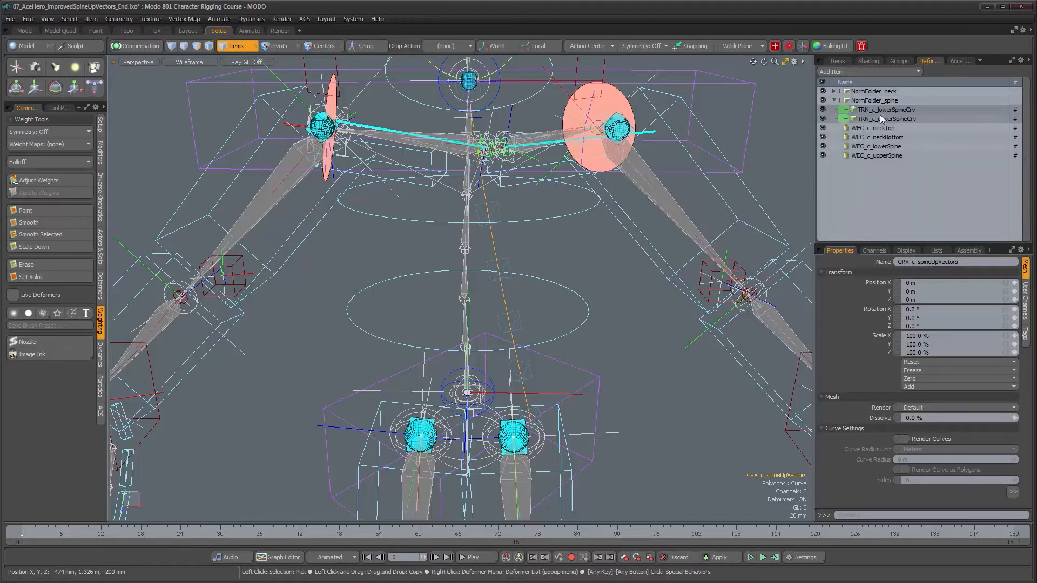
click(835, 101)
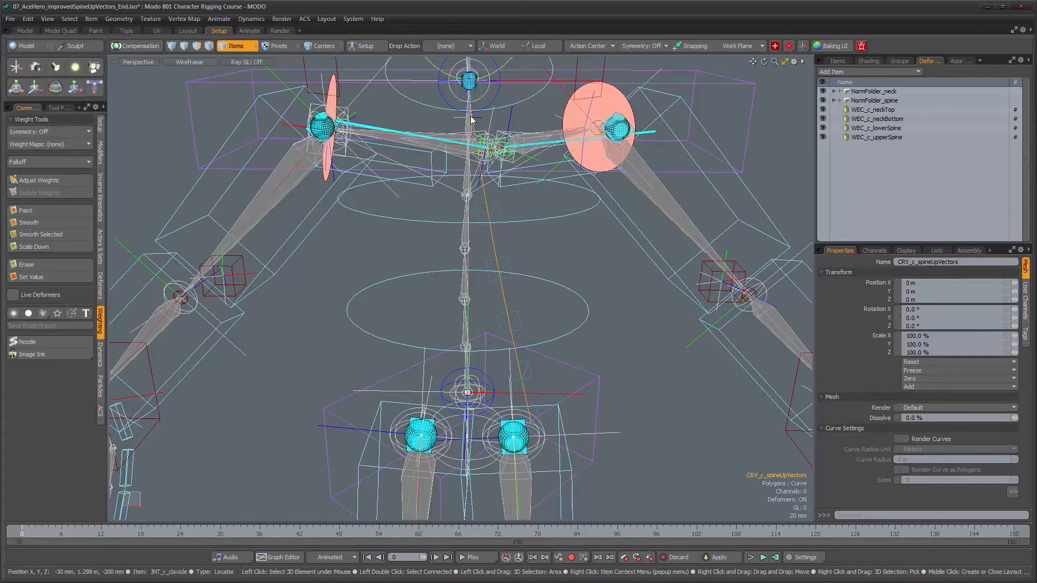
alt+drag(622, 402, 562, 273)
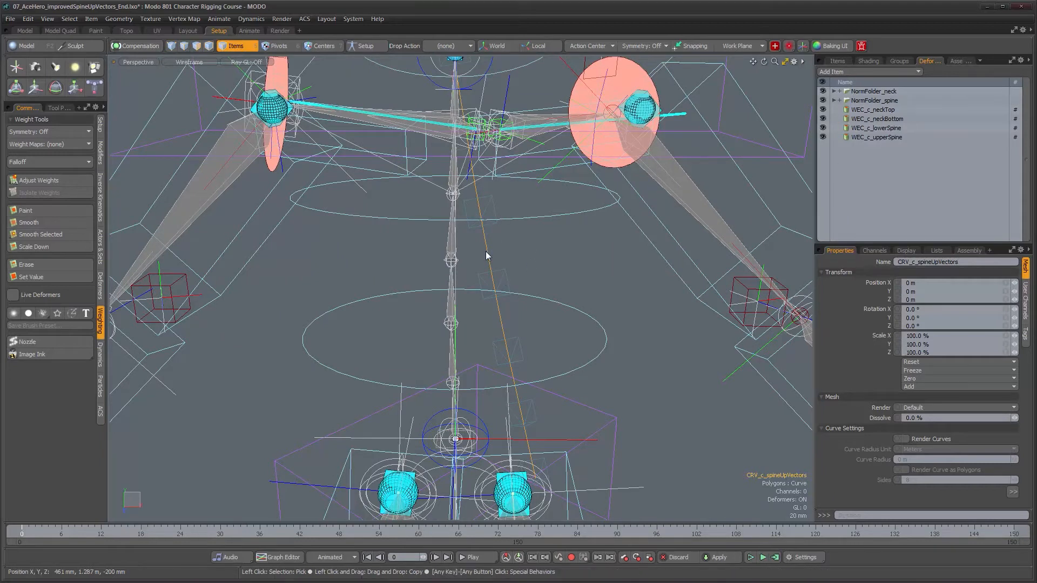
alt+drag(574, 341, 560, 337)
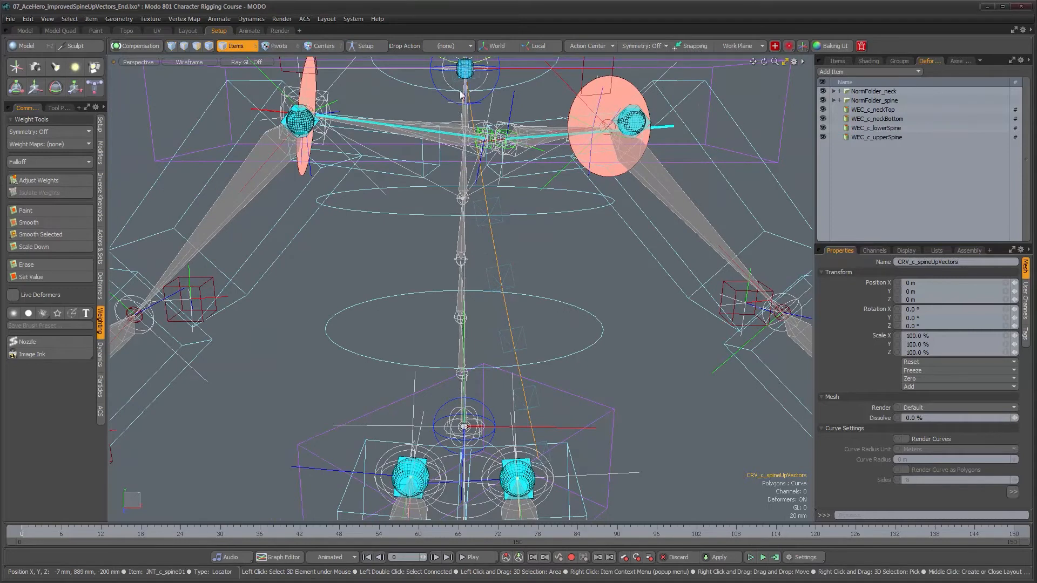
alt+drag(503, 380, 549, 355)
alt+drag(507, 305, 520, 310)
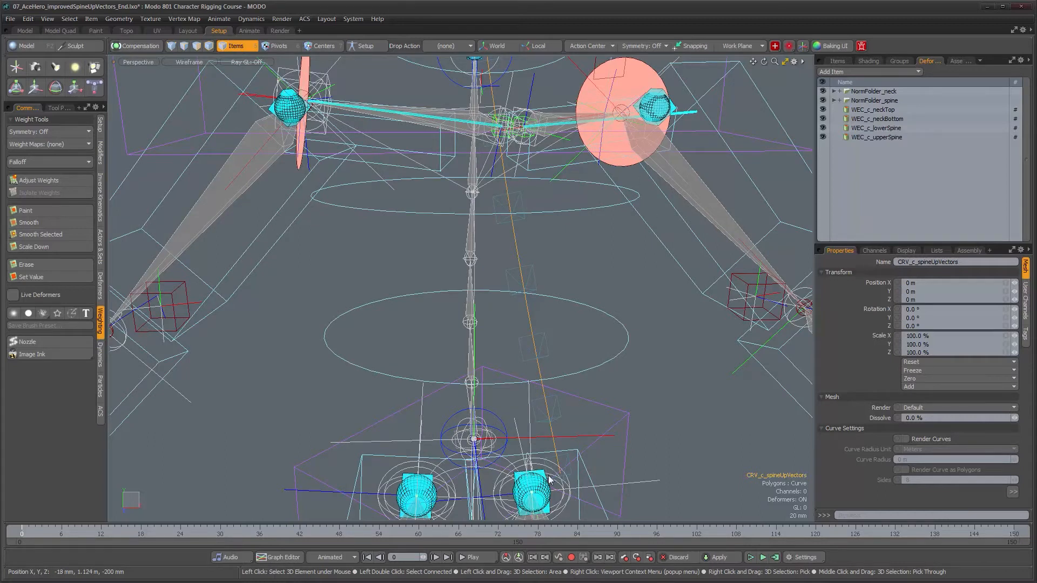
mouse_move(589, 289)
alt+mouse_down()
mouse_move(595, 296)
mouse_move(586, 289)
mouse_move(577, 298)
alt+mouse_up()
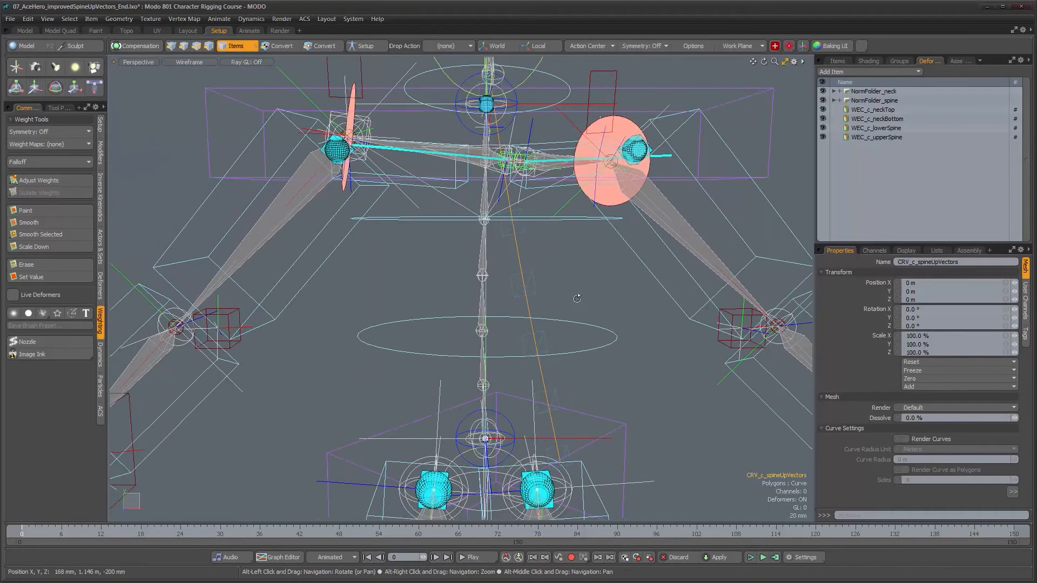
Locate the weight containers in GRP_weightContainers and add WEC_c_upperSpine to the selection alongside the CRV_c_spineUpVectors curve
click(841, 63)
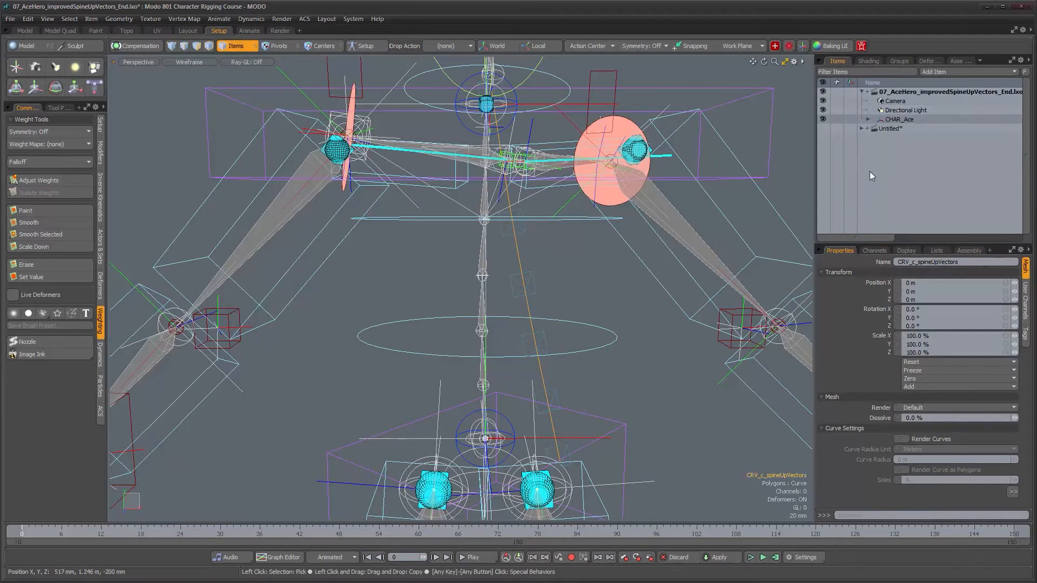
key(f)
scroll(942, 182, down, 2)
scroll(942, 182, up, 2)
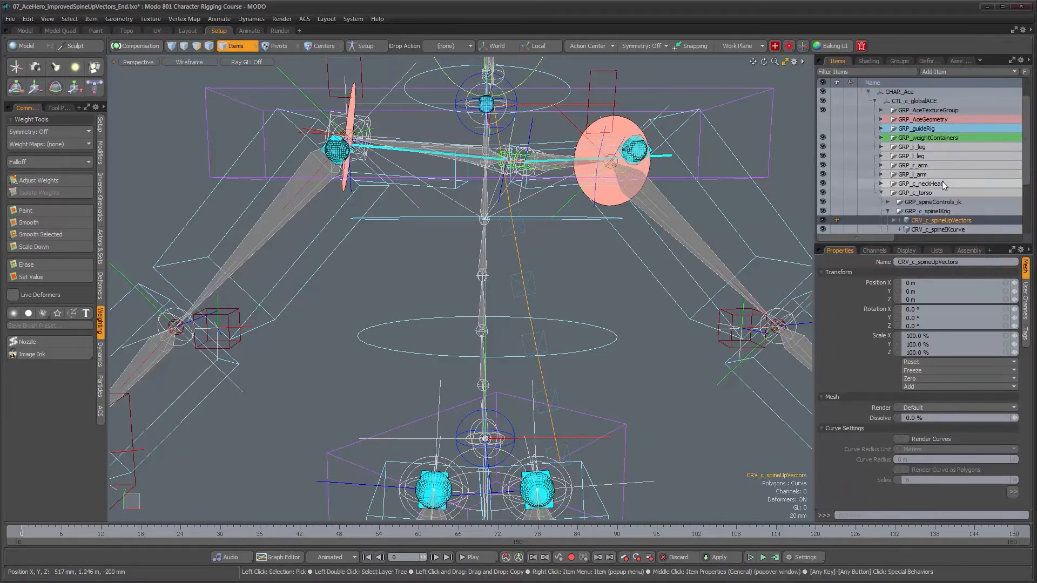
click(882, 138)
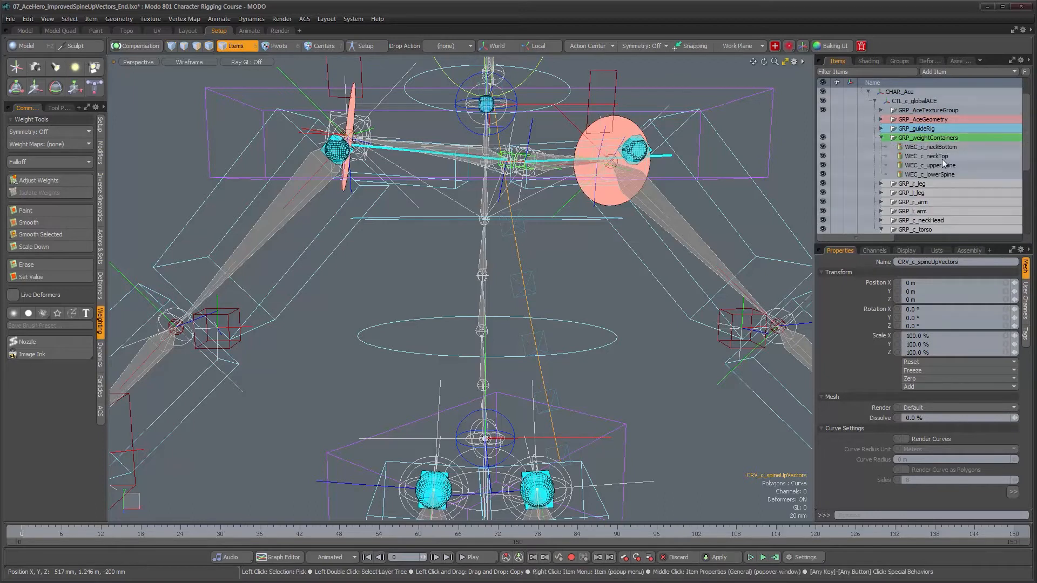
scroll(942, 162, down, 2)
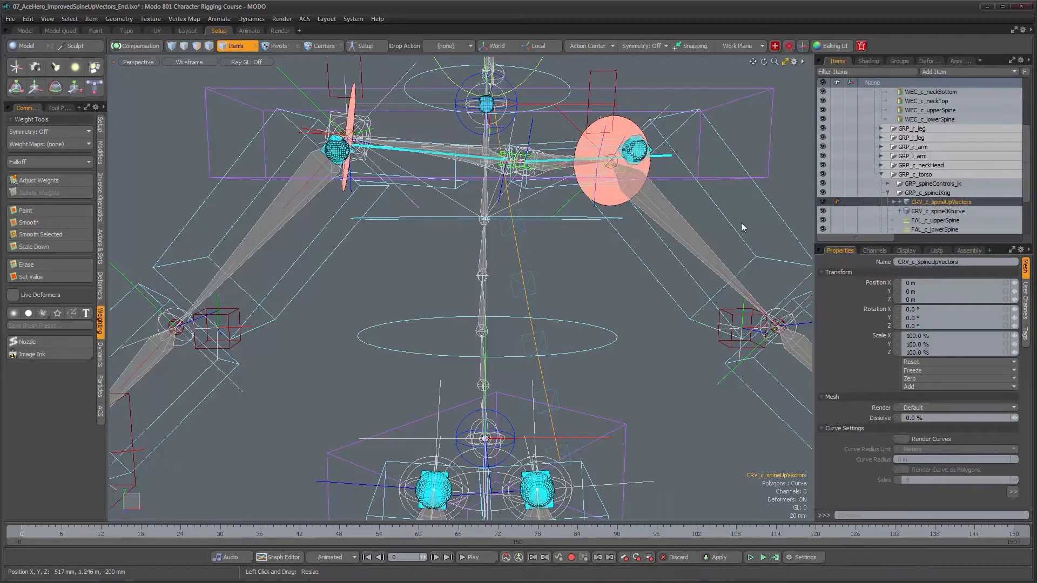
ctrl+click(942, 110)
Check the WEC_c_upperSpine weight of the curve's topmost vertex near the neck with Adjust Weights
alt+drag(601, 309, 522, 247)
alt+drag(589, 222, 574, 238)
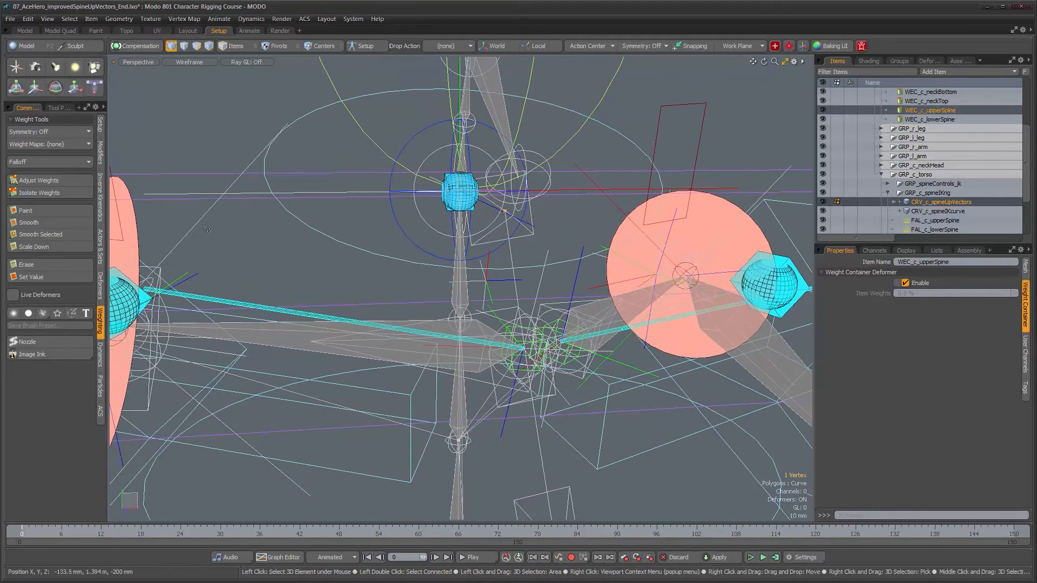
click(70, 181)
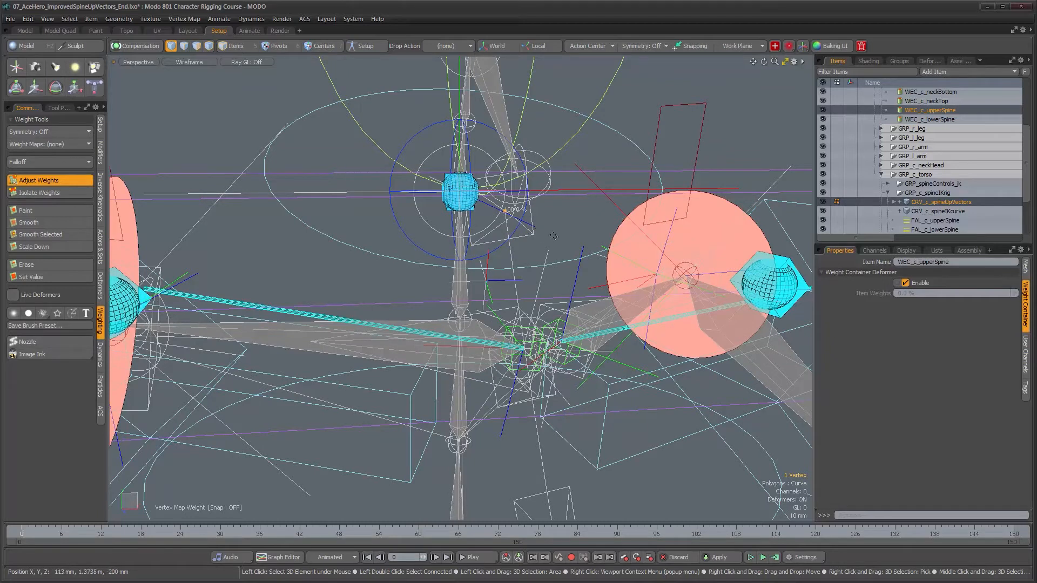
key(space)
alt+drag(553, 236, 559, 260)
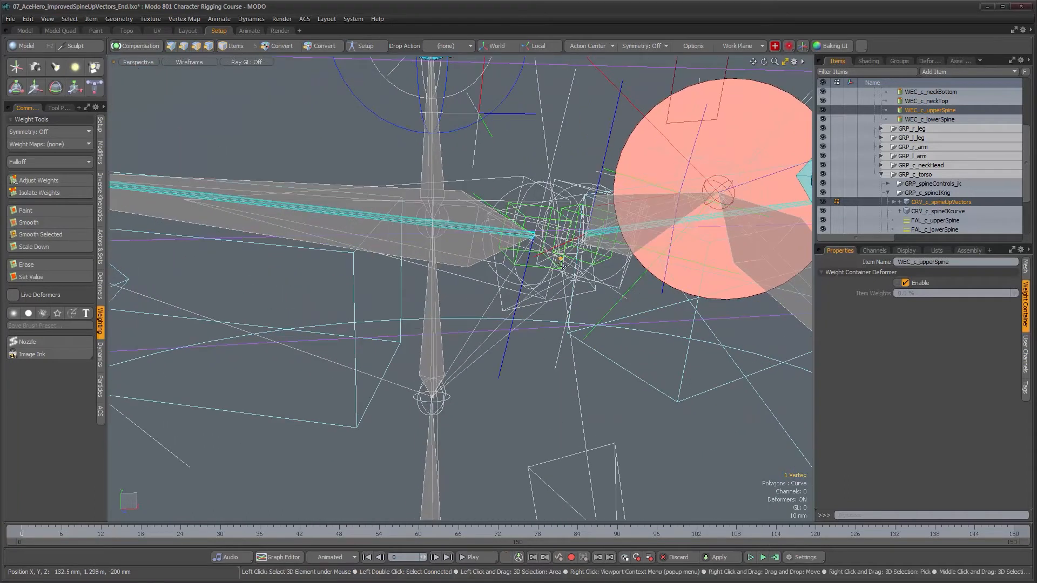
Lower the WEC_c_upperSpine weight of the second curve vertex from the top, at clavicle height, by 17%
click(40, 179)
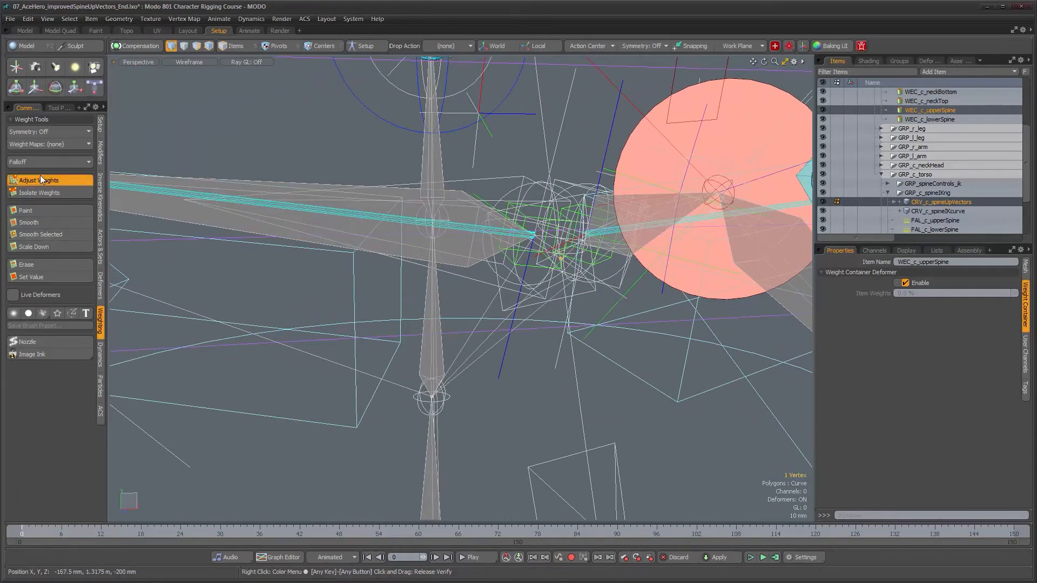
alt+drag(621, 291, 592, 292)
alt+right_drag(511, 265, 527, 259)
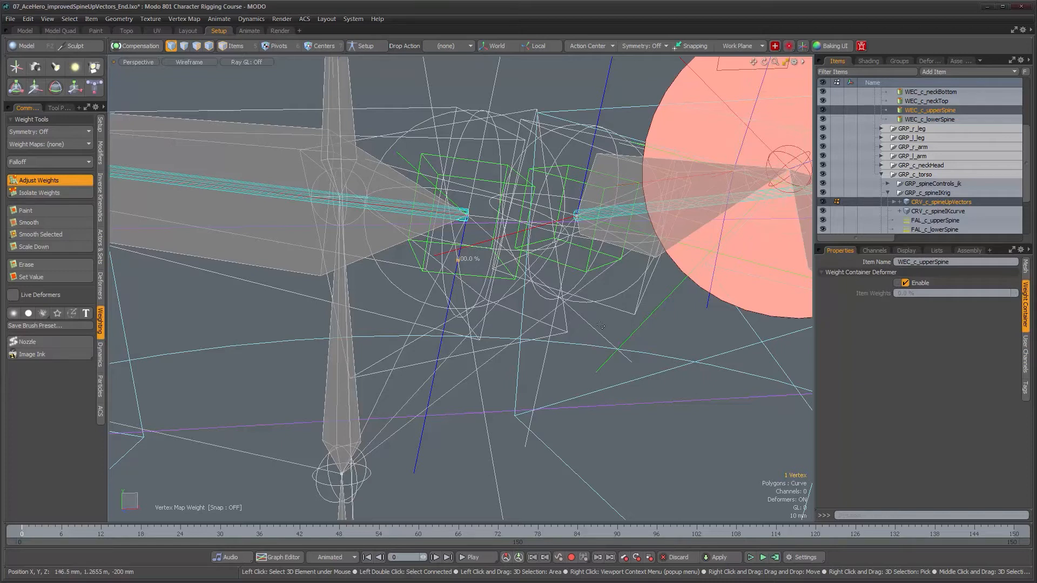
drag(606, 330, 516, 217)
scroll(605, 330, down, 5)
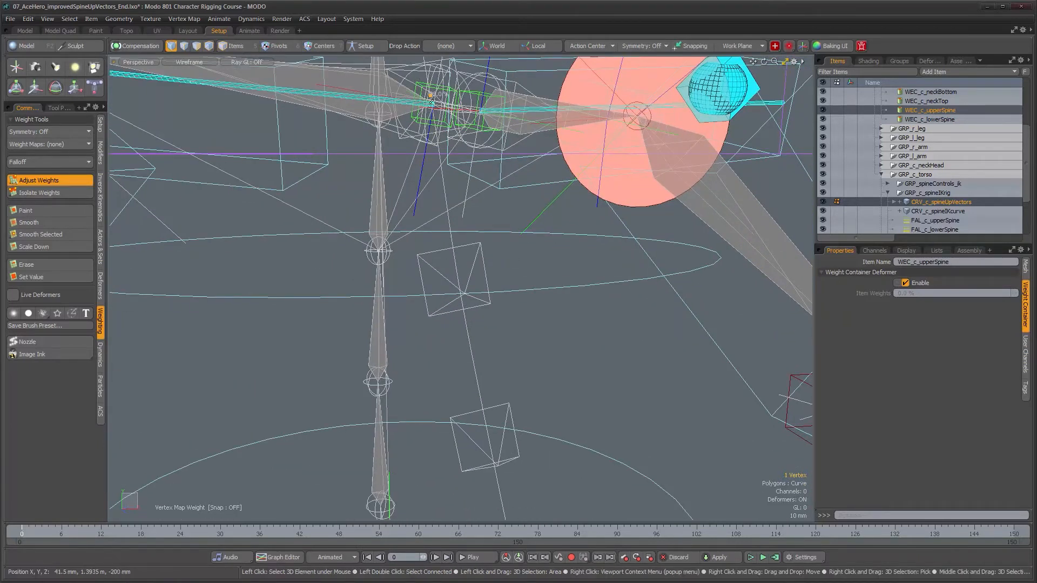
alt+right_drag(506, 252, 439, 251)
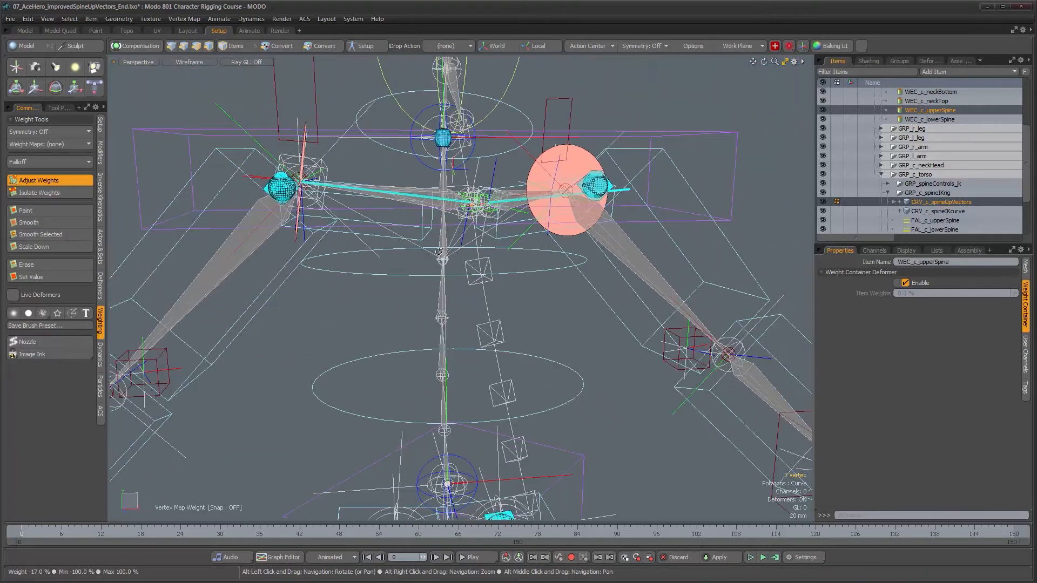
alt+middle_drag(508, 327, 509, 262)
alt+shift+drag(508, 262, 508, 242)
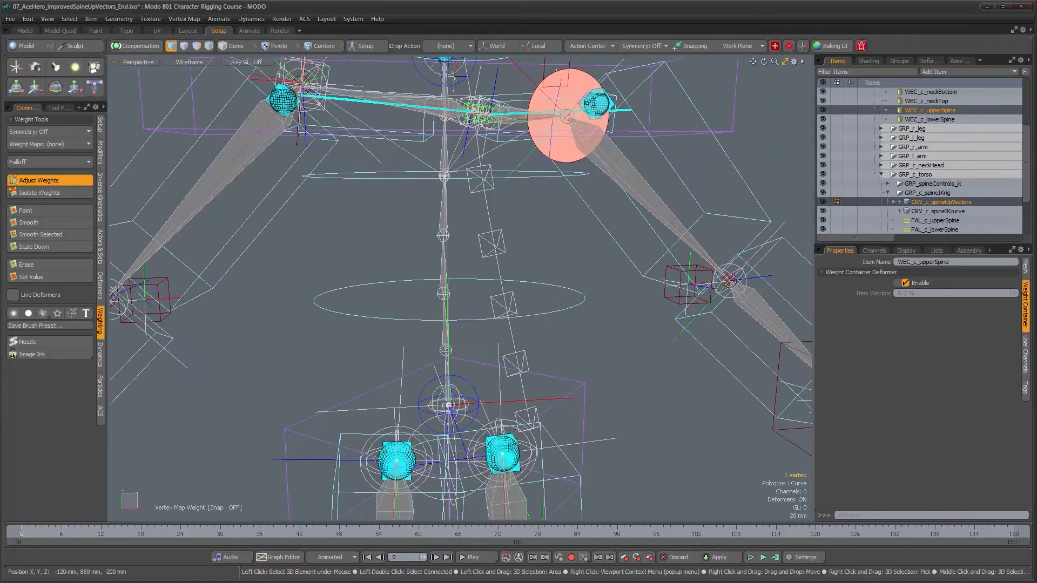
alt+drag(604, 294, 556, 250)
alt+middle_drag(483, 234, 472, 335)
mouse_move(472, 335)
alt+right_down()
mouse_move(534, 238)
mouse_move(518, 302)
mouse_move(540, 354)
mouse_move(546, 329)
alt+right_up()
key(space)
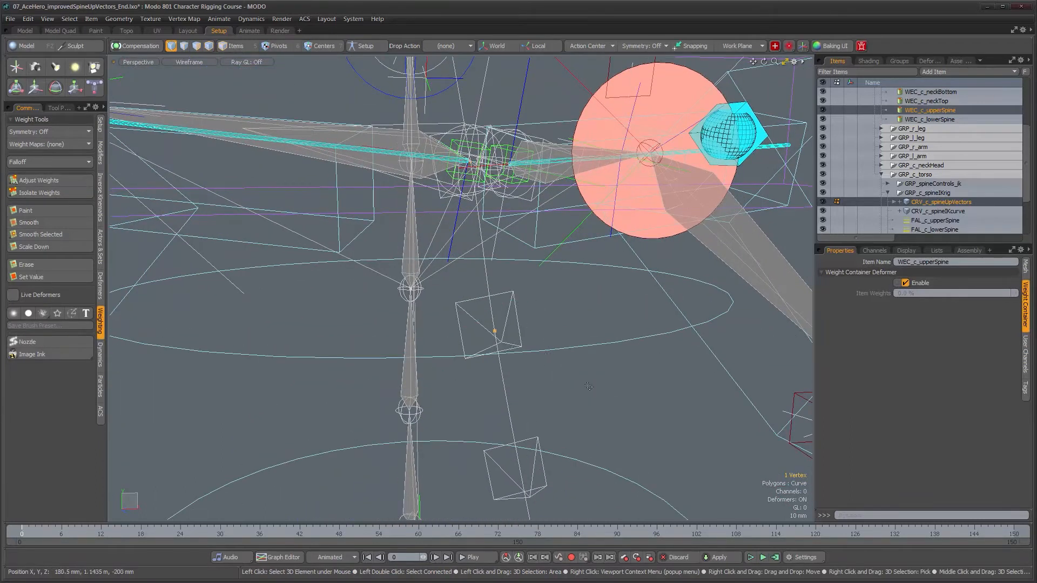
Set the WEC_c_upperSpine weight of the third curve vertex, at the uppermost up-vector locator, to 67%
alt+scroll(584, 385, down, 4)
alt+middle_drag(583, 397, 538, 257)
alt+right_drag(521, 275, 551, 278)
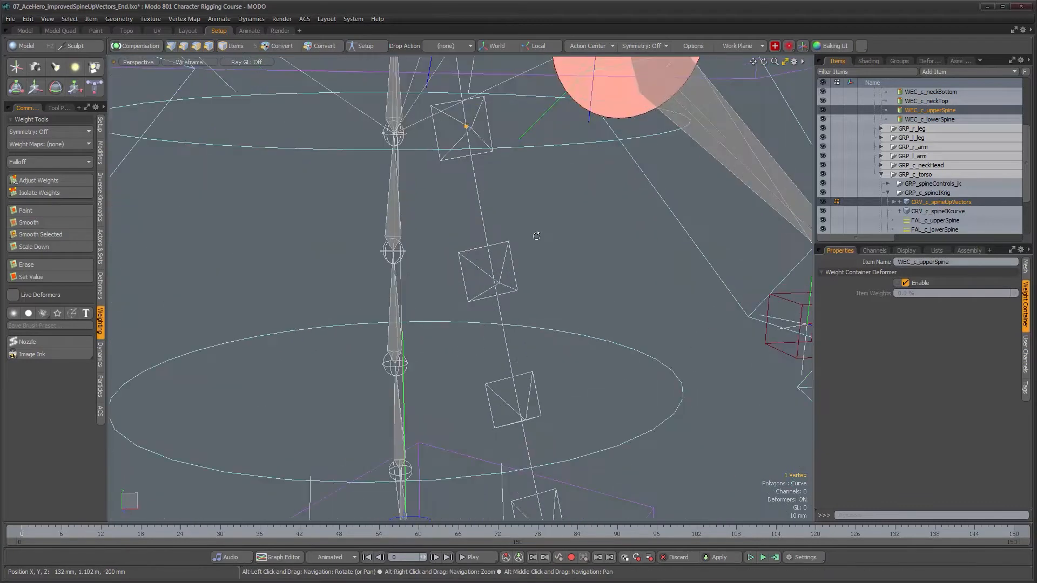
alt+middle_drag(537, 235, 536, 319)
click(63, 180)
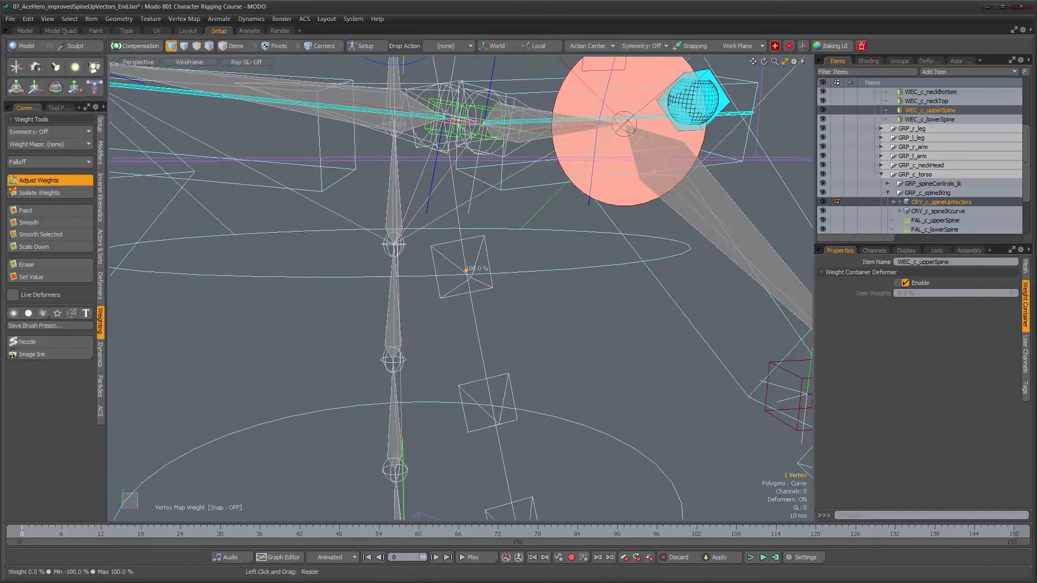
drag(567, 346, 550, 346)
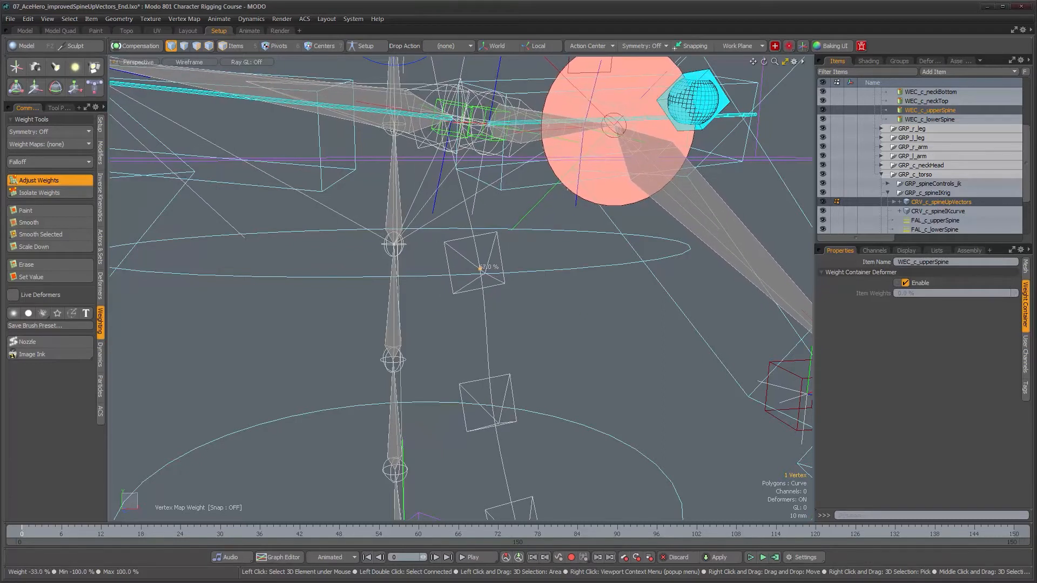
key(space)
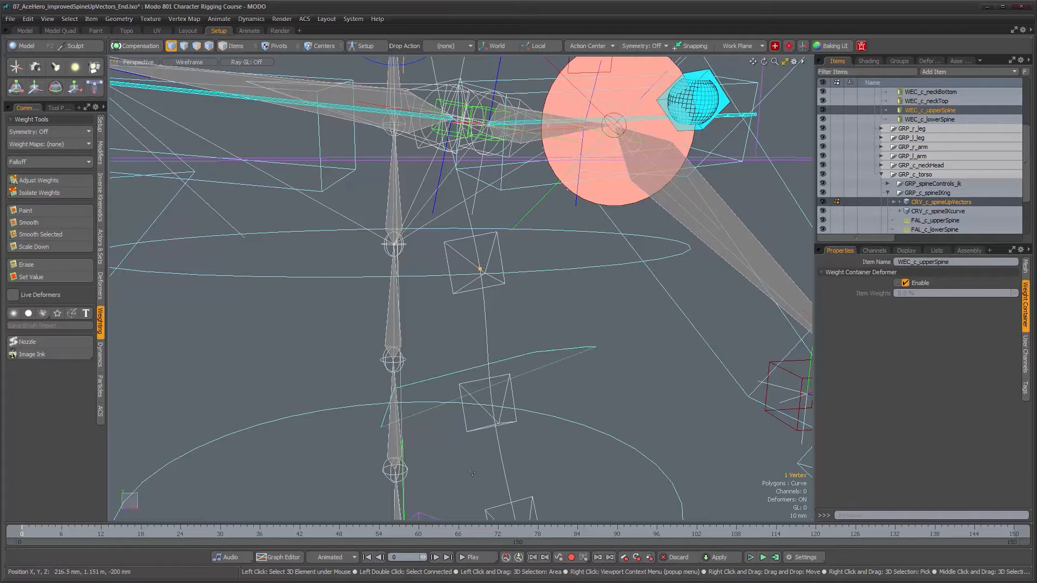
Set the WEC_c_upperSpine weight of the curve's fourth vertex, at the second up-vector locator, to 50%
click(47, 181)
mouse_move(567, 346)
mouse_down()
mouse_move(535, 346)
mouse_move(556, 345)
mouse_up()
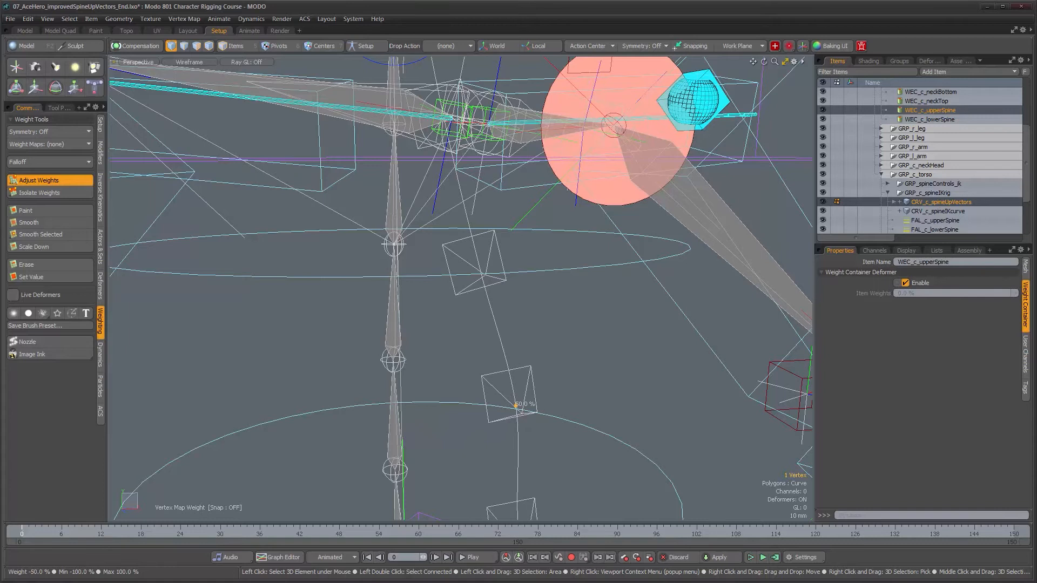
alt+shift+drag(625, 365, 569, 288)
key(space)
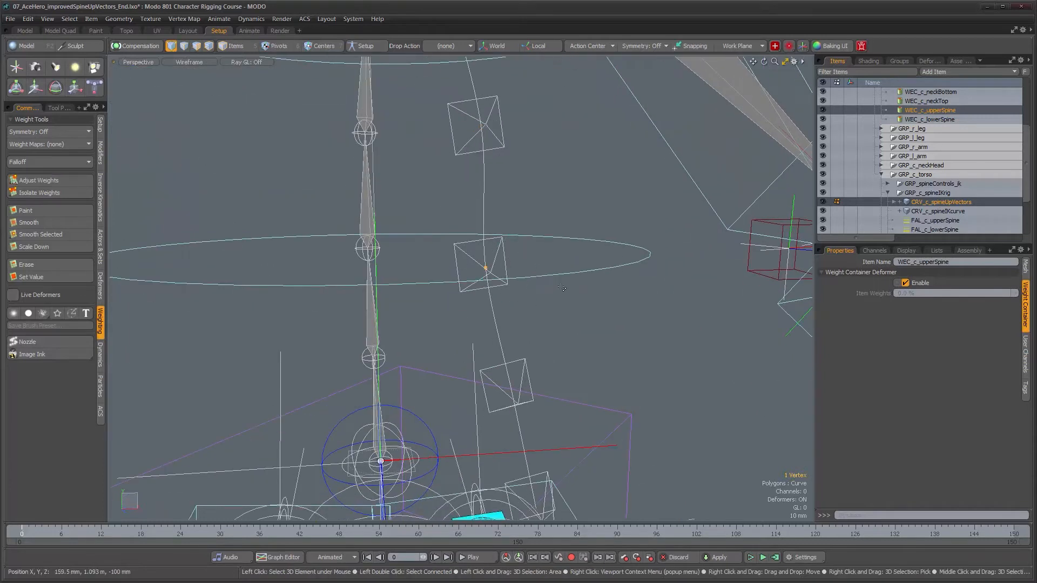
Reduce the WEC_c_upperSpine weights of the curve's fifth and sixth vertices to 33% and 16.5%
click(60, 182)
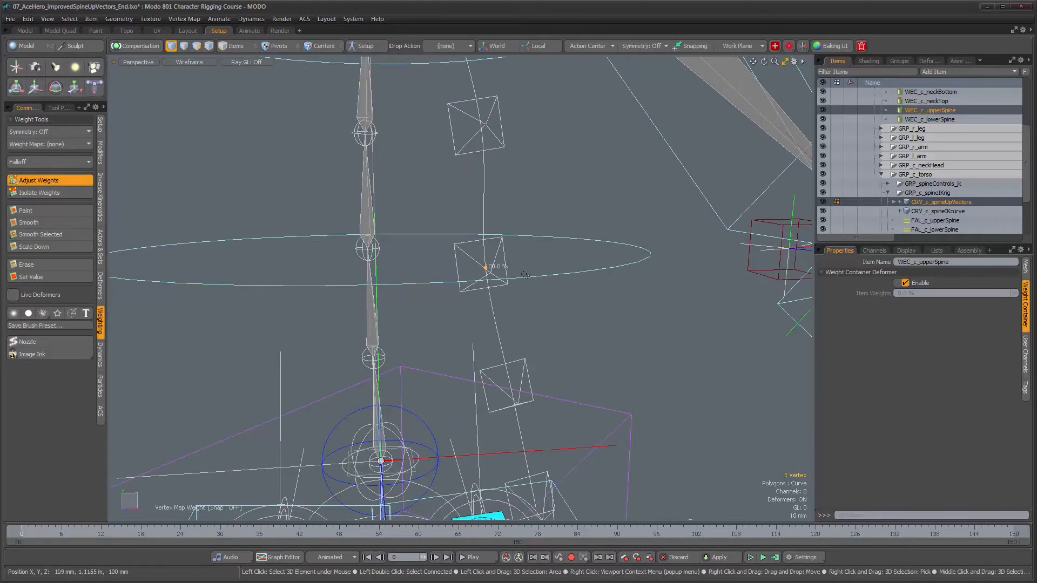
drag(487, 267, 512, 265)
key(space)
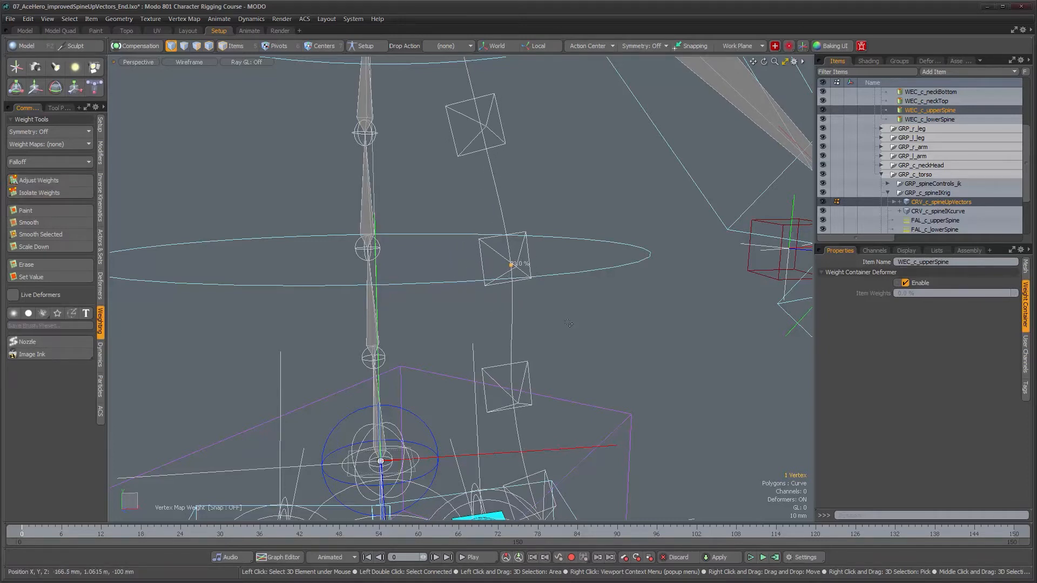
click(41, 179)
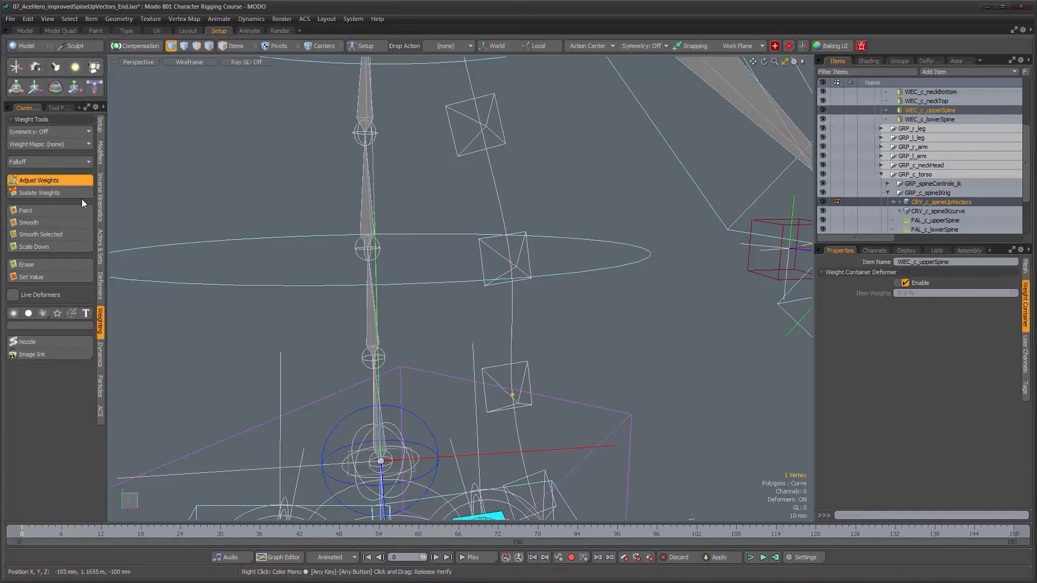
drag(608, 354, 560, 354)
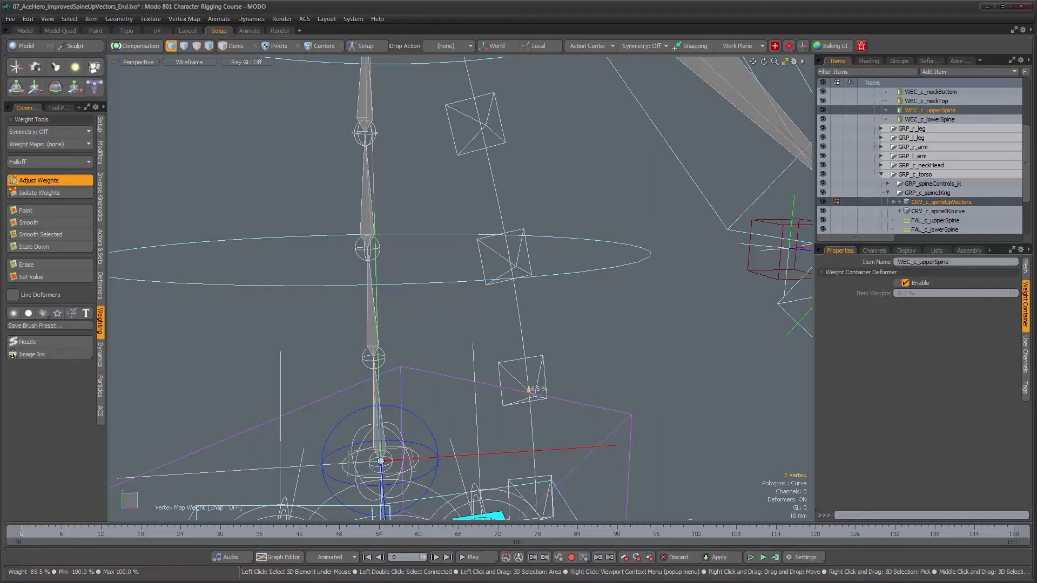
key(space)
Set the WEC_c_upperSpine weight of the curve's bottom vertex near the hips to 0%
alt+shift+drag(592, 485, 576, 363)
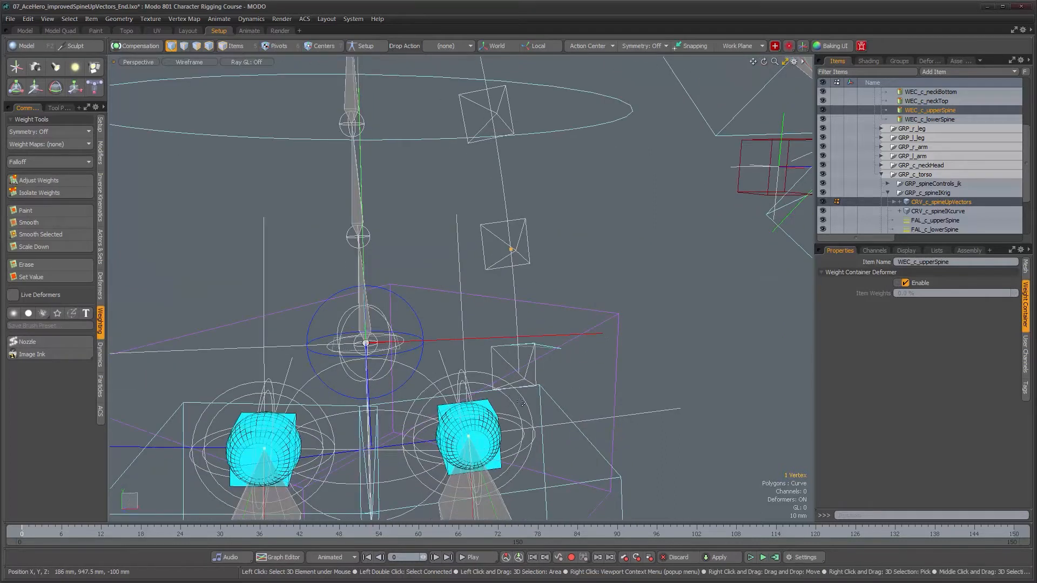
click(26, 179)
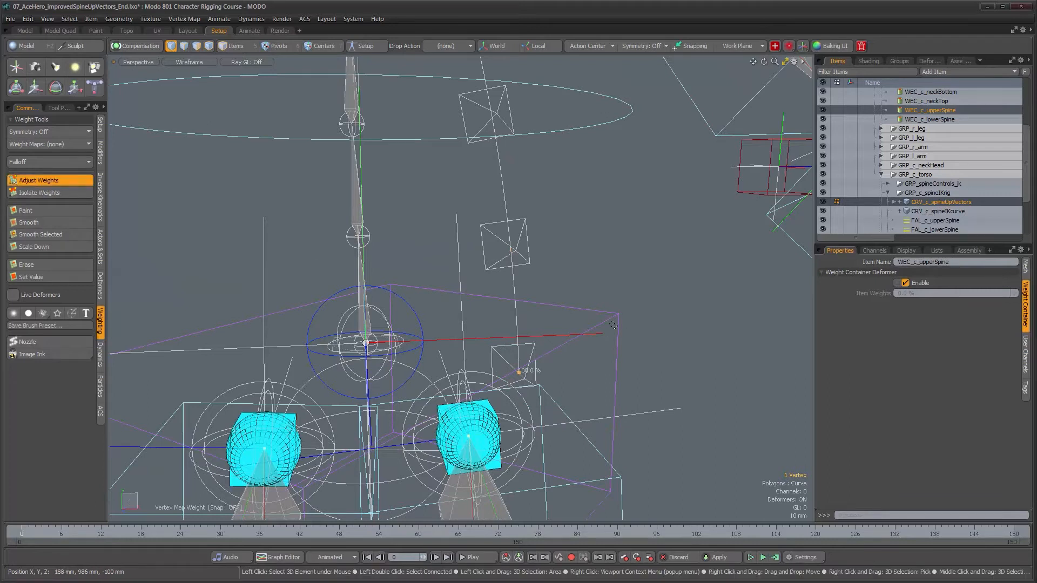
drag(518, 372, 465, 372)
alt+drag(704, 340, 594, 286)
scroll(503, 281, down, 4)
mouse_move(502, 281)
alt+mouse_down()
mouse_move(463, 270)
mouse_move(470, 303)
alt+mouse_up()
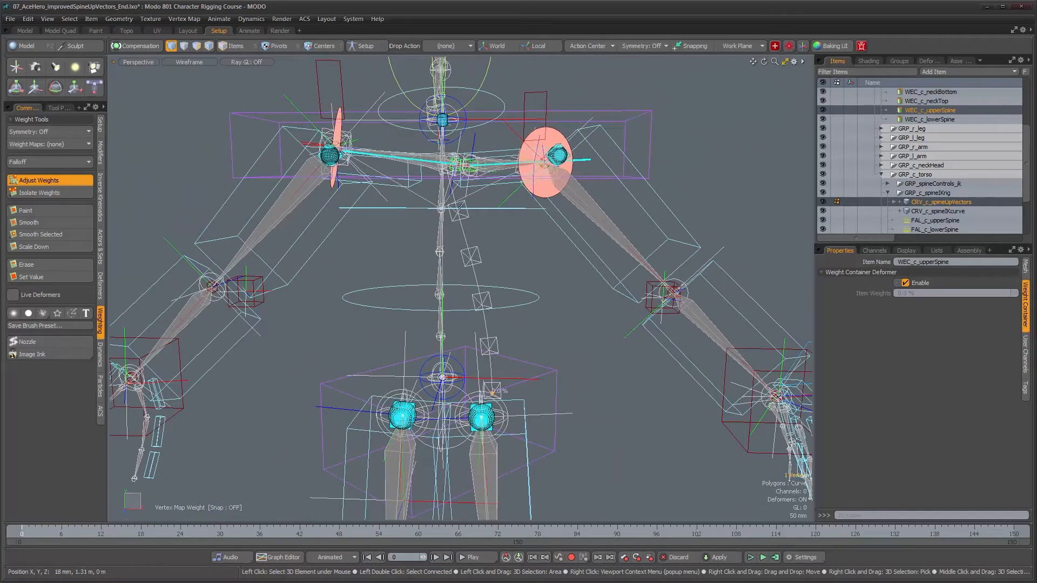
Swap WEC_c_upperSpine for WEC_c_lowerSpine in the selection and select the curve vertex just above the bottom one
ctrl+alt+drag(448, 299, 731, 280)
ctrl+click(939, 119)
ctrl+click(940, 111)
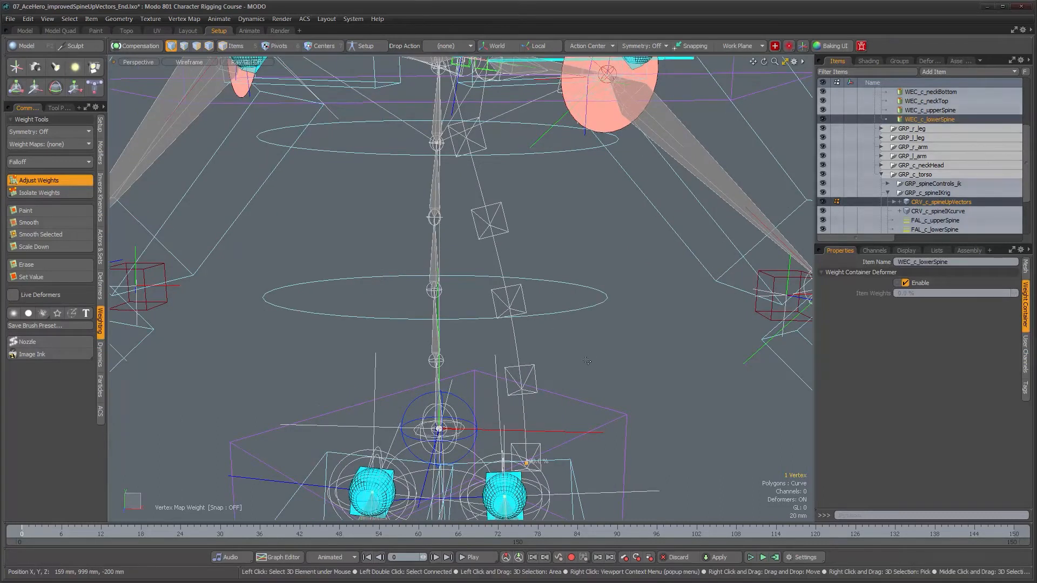
alt+drag(535, 463, 572, 405)
alt+drag(496, 370, 524, 338)
key(space)
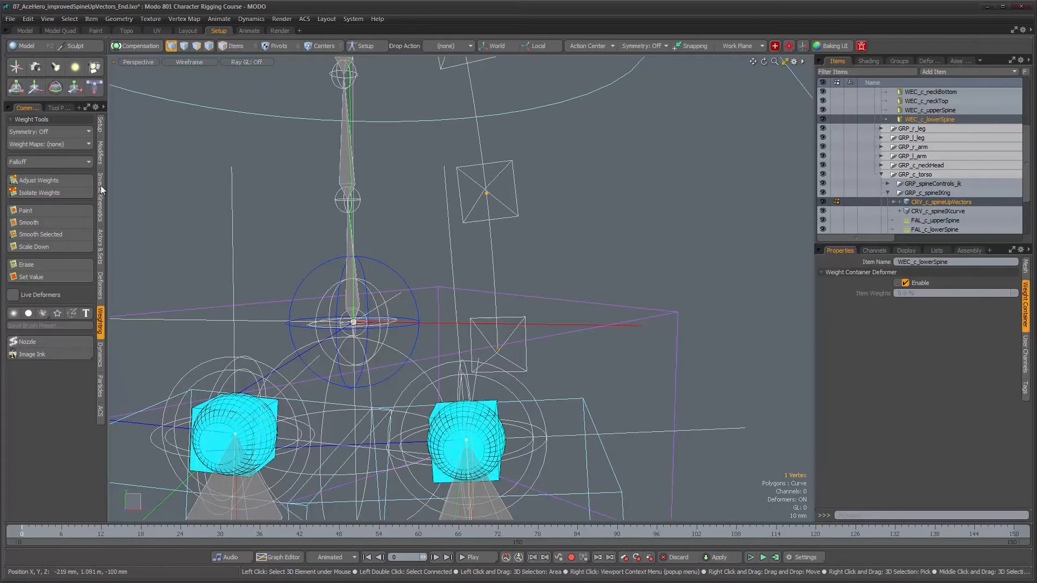
Set the WEC_c_lowerSpine weights of the selected curve vertex and the next vertex above it to 83% and 66%
click(68, 181)
alt+shift+drag(418, 197, 519, 338)
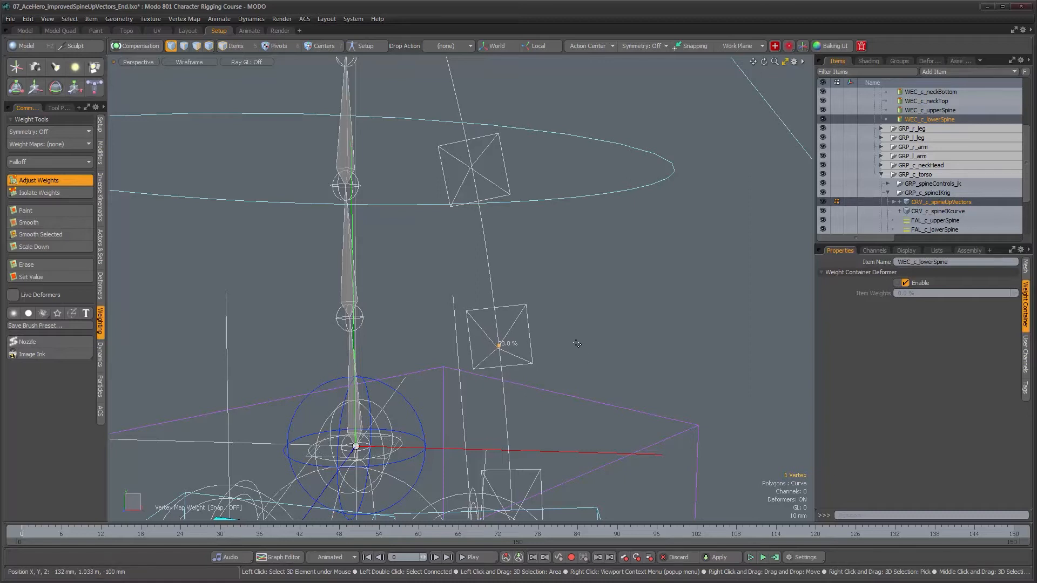
key(q)
alt+shift+drag(537, 273, 576, 416)
mouse_move(511, 324)
mouse_down()
mouse_move(514, 386)
mouse_move(538, 345)
mouse_up()
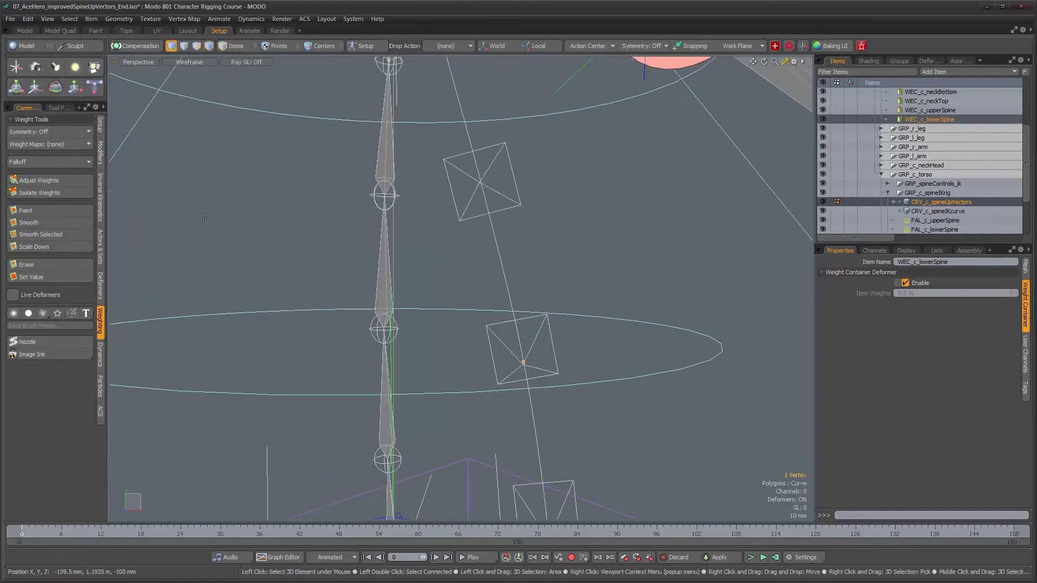
click(77, 182)
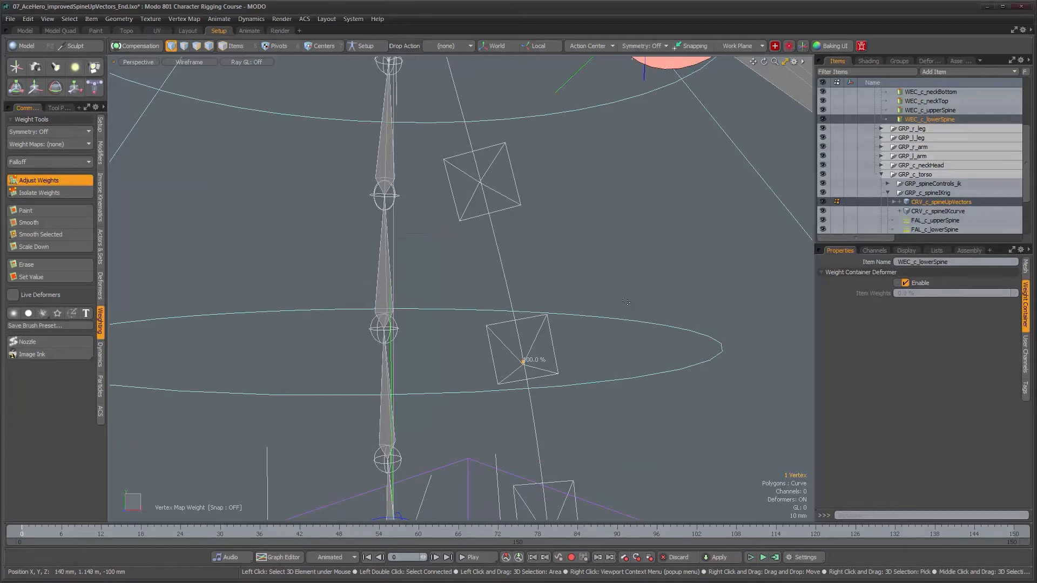
drag(625, 301, 586, 301)
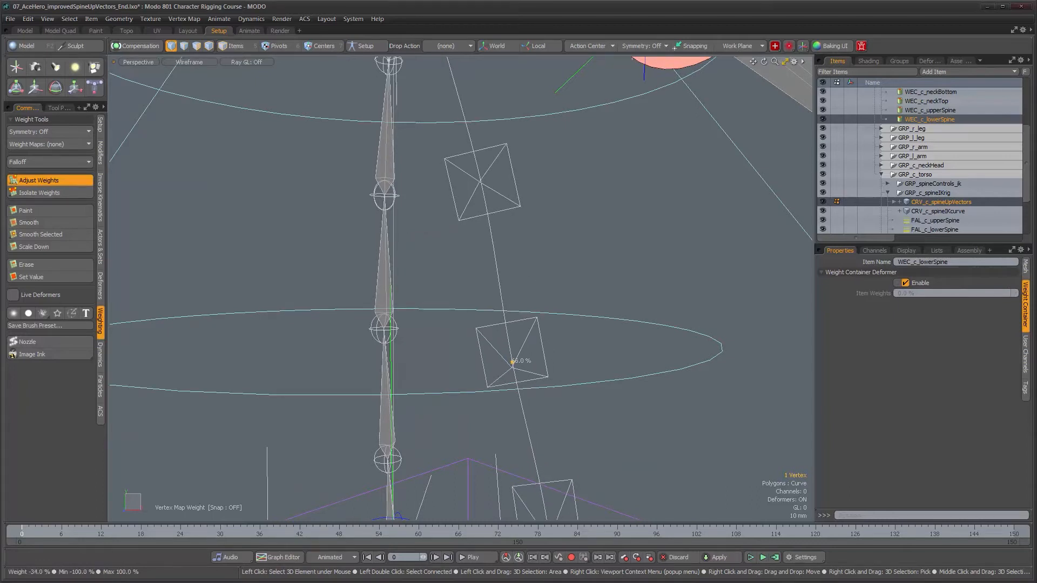
Reduce the WEC_c_lowerSpine weights of the next two vertices further up the up-vector curve, continuing the gradual falloff
key(q)
mouse_move(490, 198)
alt+mouse_down()
mouse_move(515, 164)
mouse_move(523, 176)
mouse_move(499, 201)
alt+mouse_up()
right_drag(494, 211, 496, 209)
alt+shift+drag(520, 241, 562, 303)
click(76, 179)
mouse_move(580, 263)
mouse_down()
mouse_move(538, 263)
mouse_move(571, 273)
mouse_move(594, 401)
mouse_up()
key(q)
mouse_move(527, 260)
right_down()
mouse_move(486, 276)
mouse_move(525, 261)
right_up()
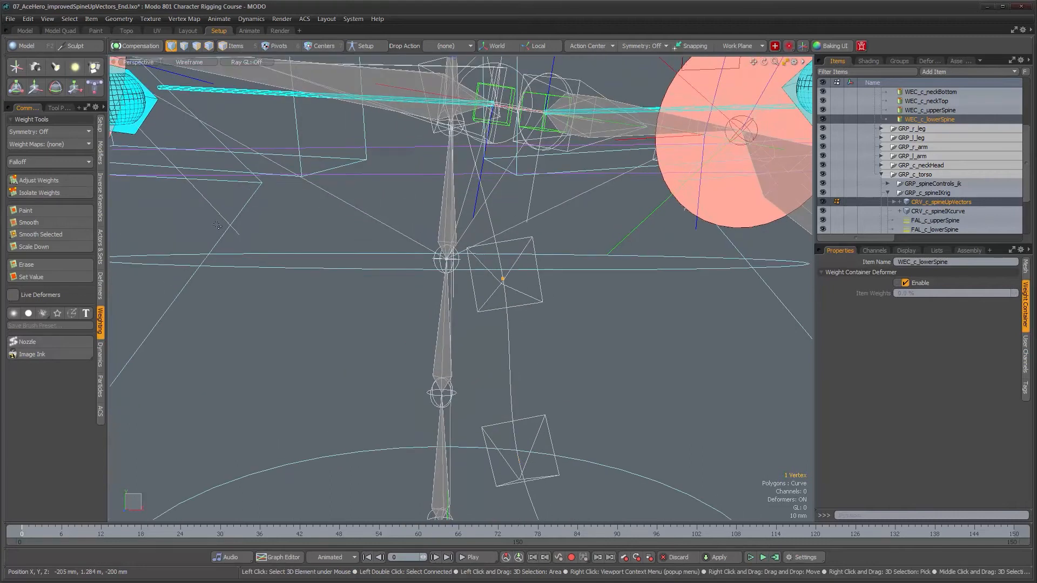
click(52, 180)
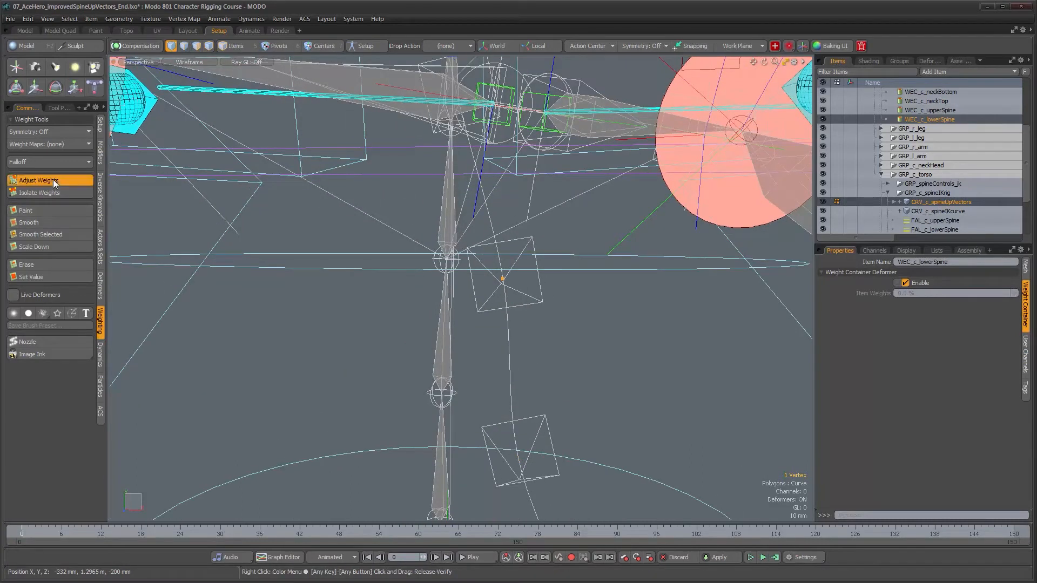
drag(503, 277, 527, 281)
key(space)
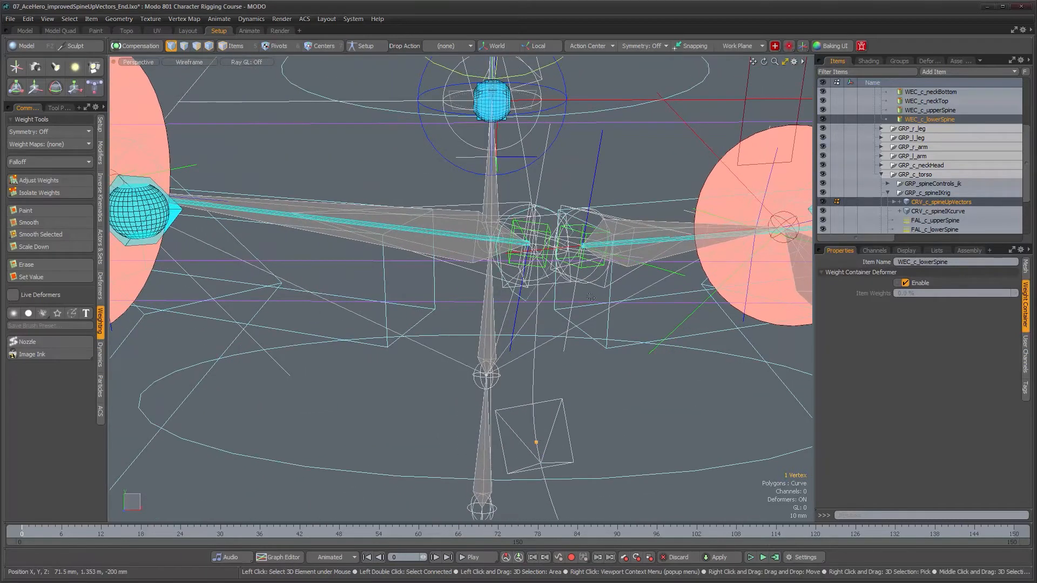
Reduce the WEC_c_lowerSpine weight of the curve vertex between the clavicles to 17%
alt+right_drag(501, 249, 535, 255)
alt+drag(524, 256, 479, 269)
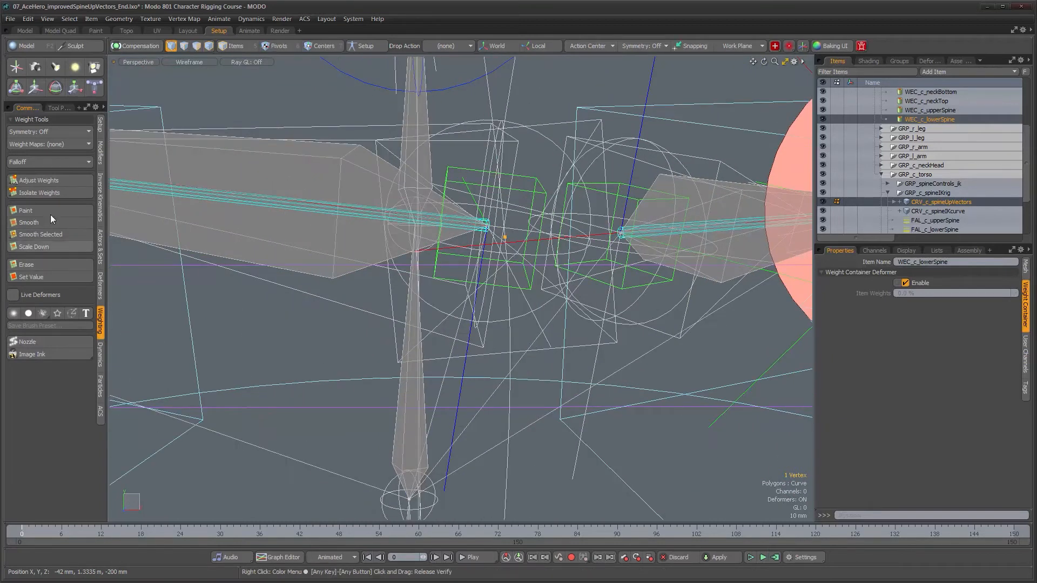
click(53, 182)
drag(506, 237, 379, 239)
alt+drag(523, 274, 499, 263)
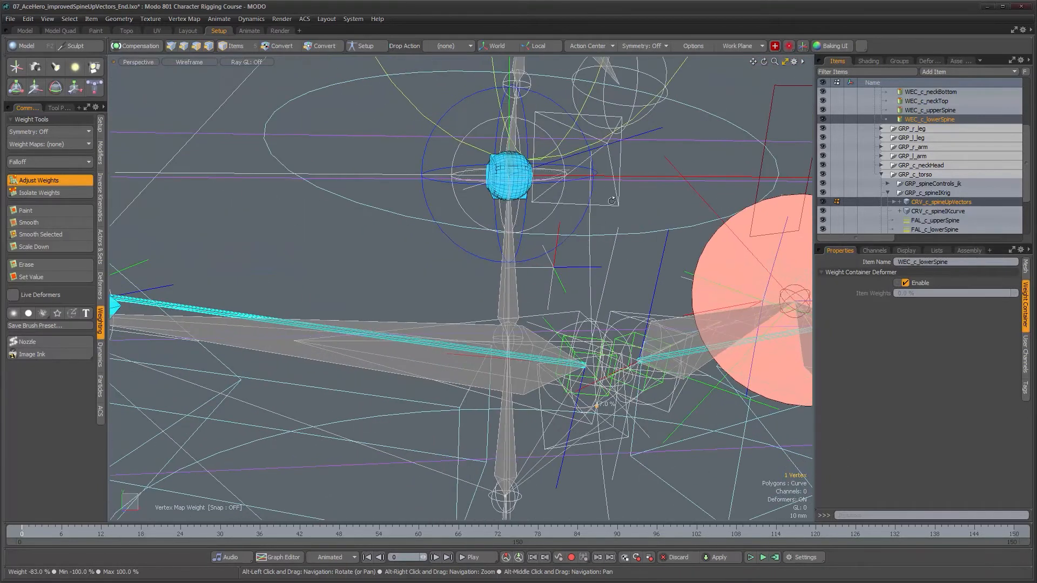
Finish the WEC_c_lowerSpine weighting at the top end of the curve and return to item selection mode
key(space)
click(39, 180)
key(space)
ctrl+alt+drag(542, 239, 507, 251)
alt+shift+drag(568, 263, 547, 249)
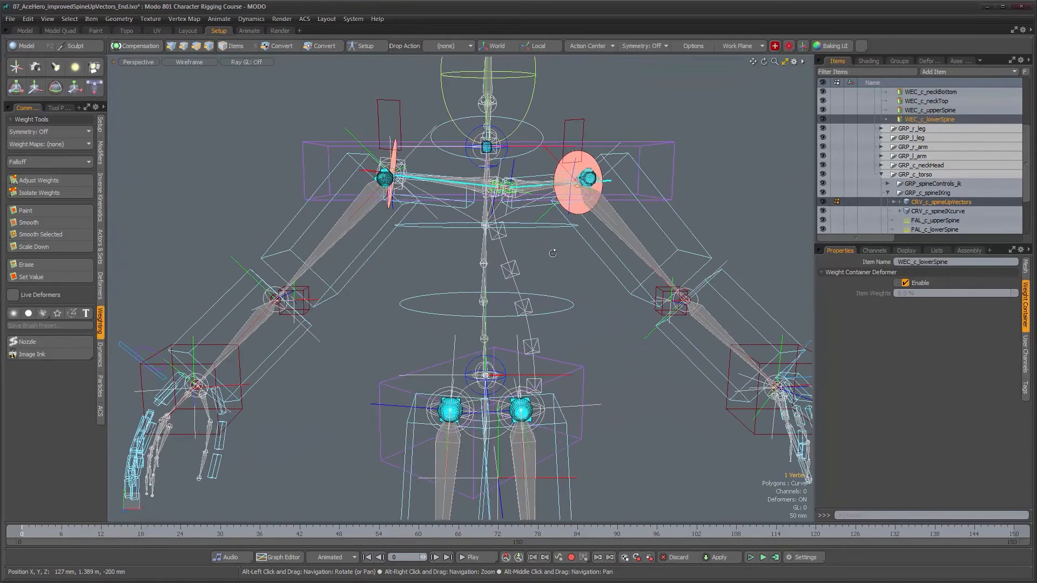
key(5)
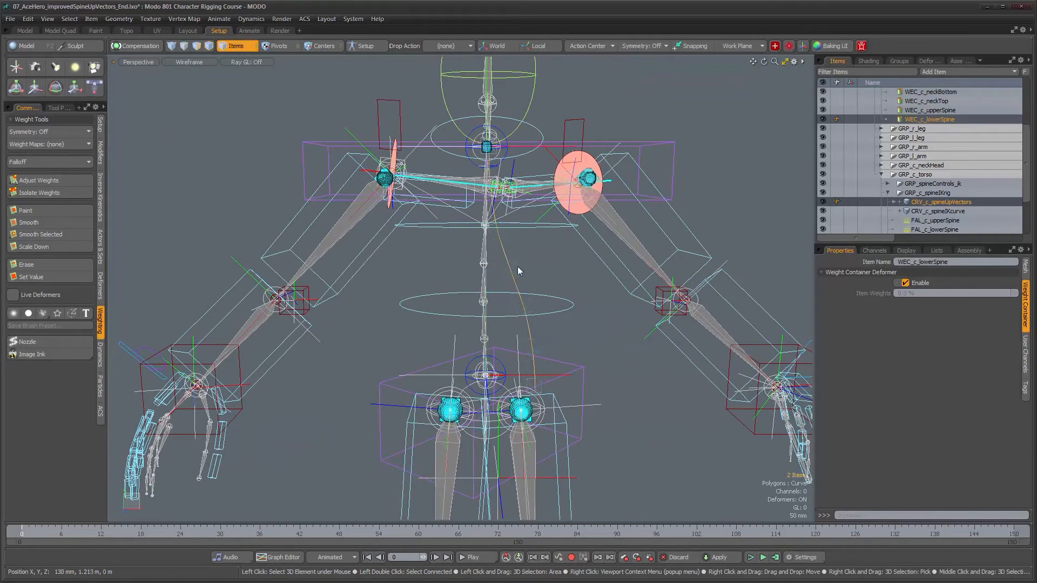
Open the schematic below the 3D view and switch it to the ACE_Spine Rig workspace
alt+drag(514, 251, 568, 245)
alt+scroll(547, 262, up, 3)
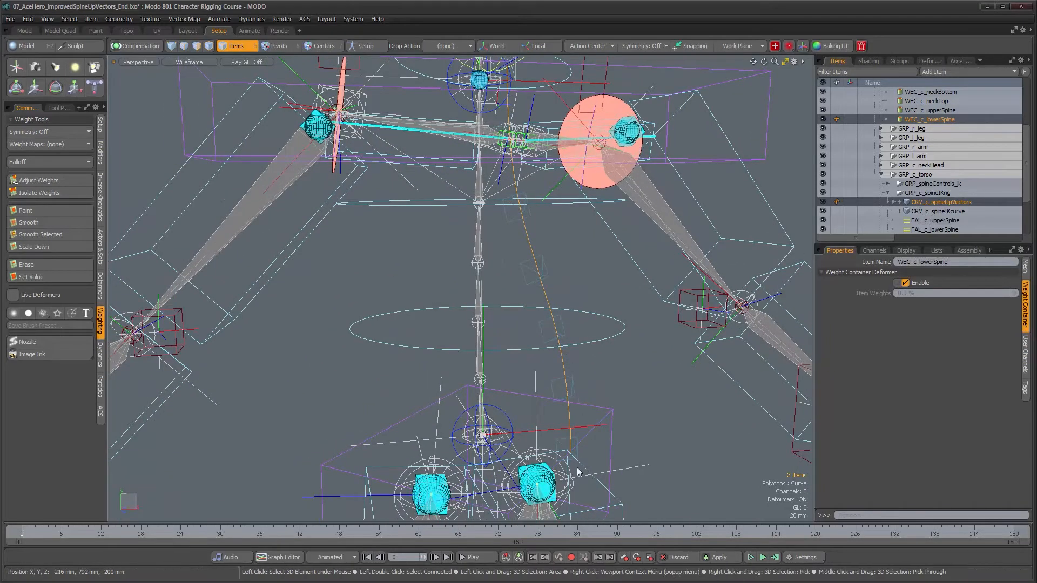
alt+drag(585, 354, 568, 310)
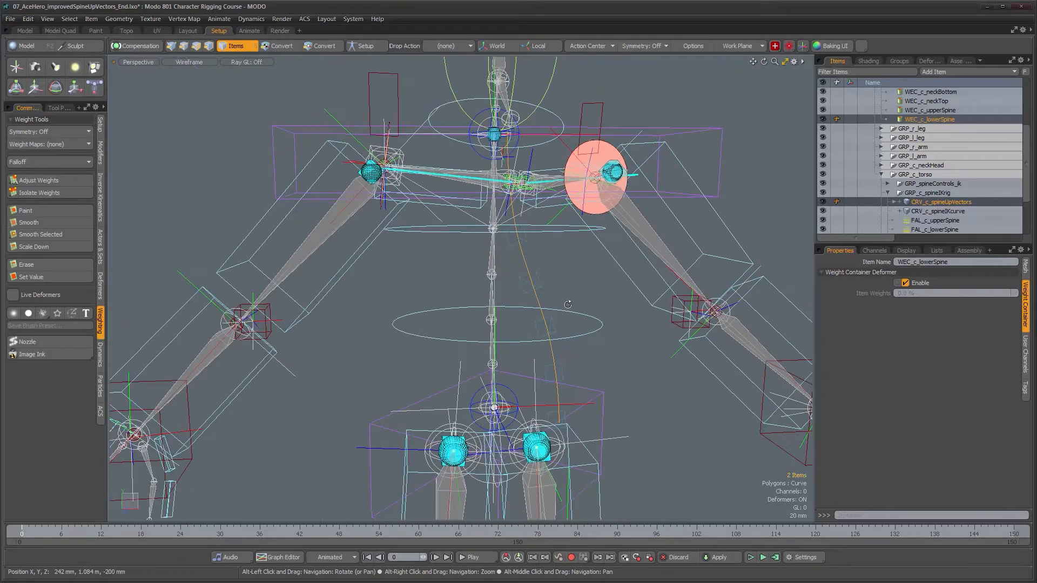
key(KP_0)
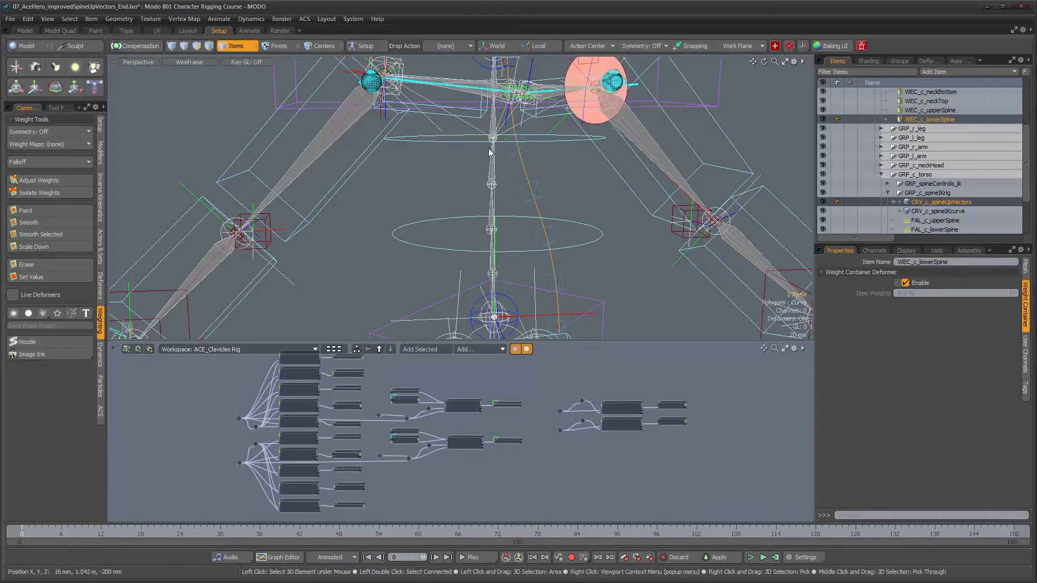
click(310, 348)
mouse_move(310, 348)
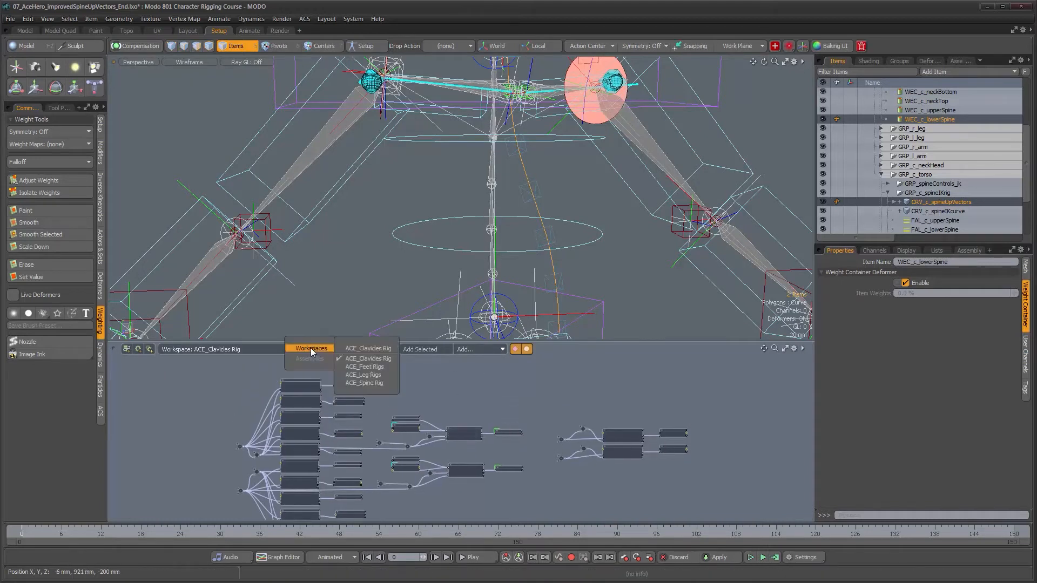
click(372, 383)
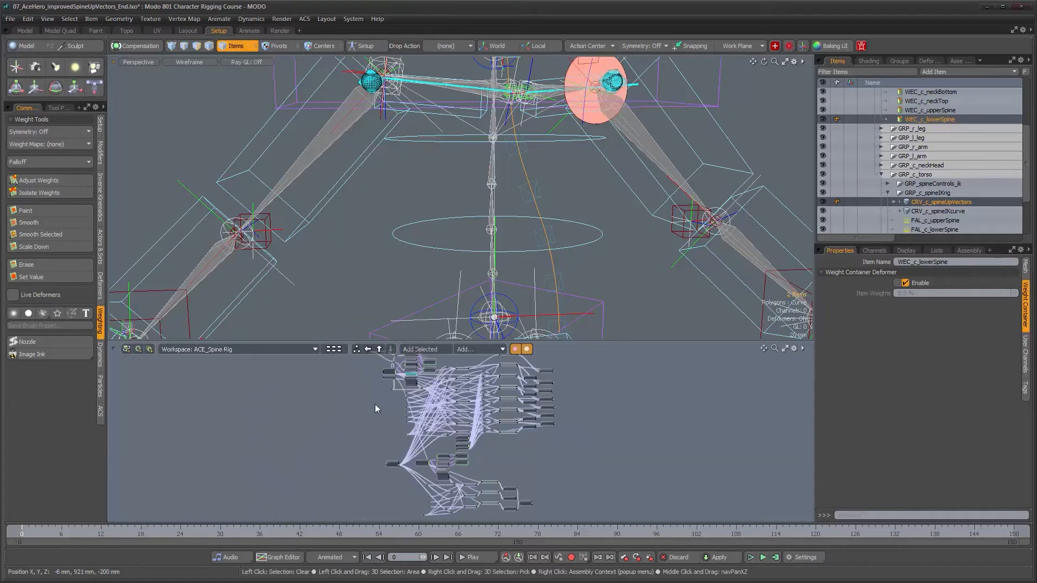
Find and select the FAL_c_lowerSpine falloff node in the spine rig schematic
scroll(432, 416, up, 8)
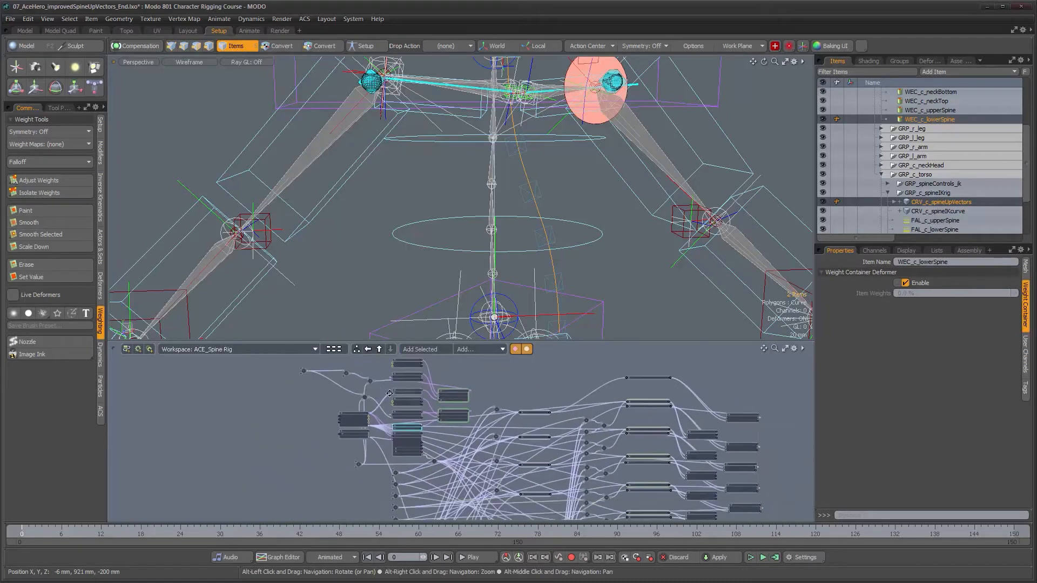
alt+right_drag(468, 413, 472, 414)
alt+drag(472, 417, 465, 447)
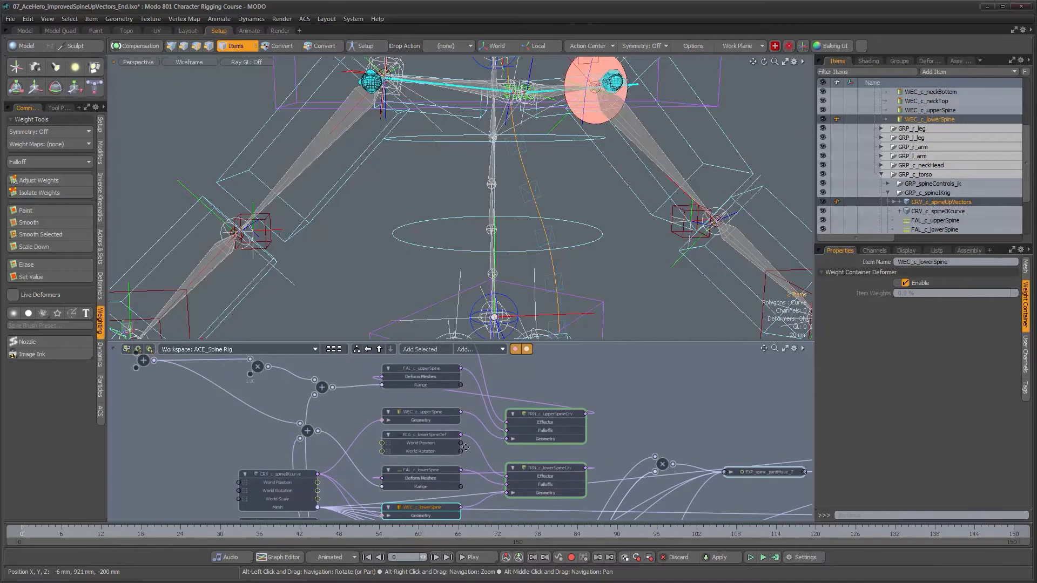
click(438, 470)
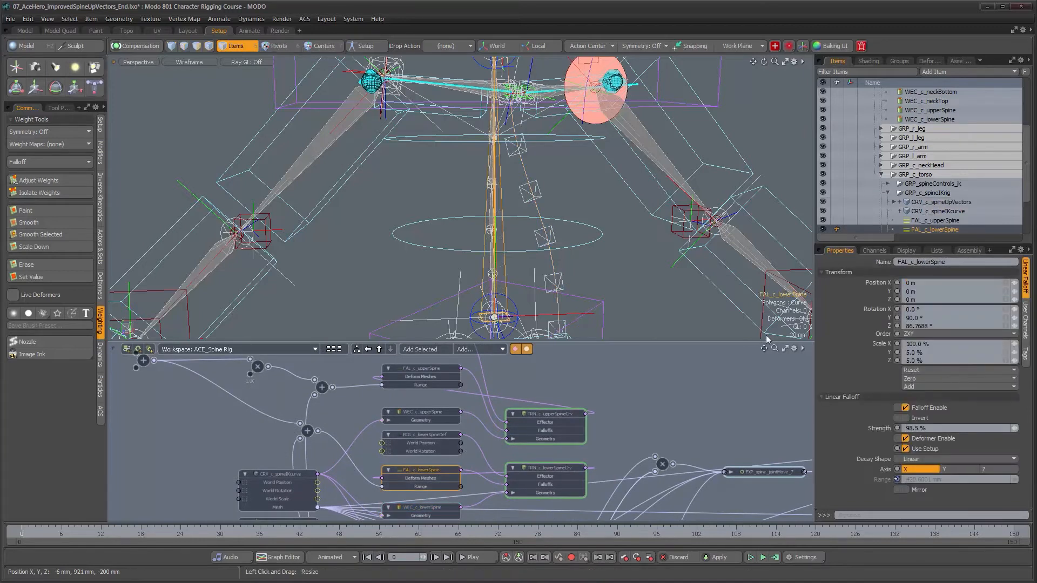
alt+drag(614, 250, 618, 264)
scroll(618, 264, down, 2)
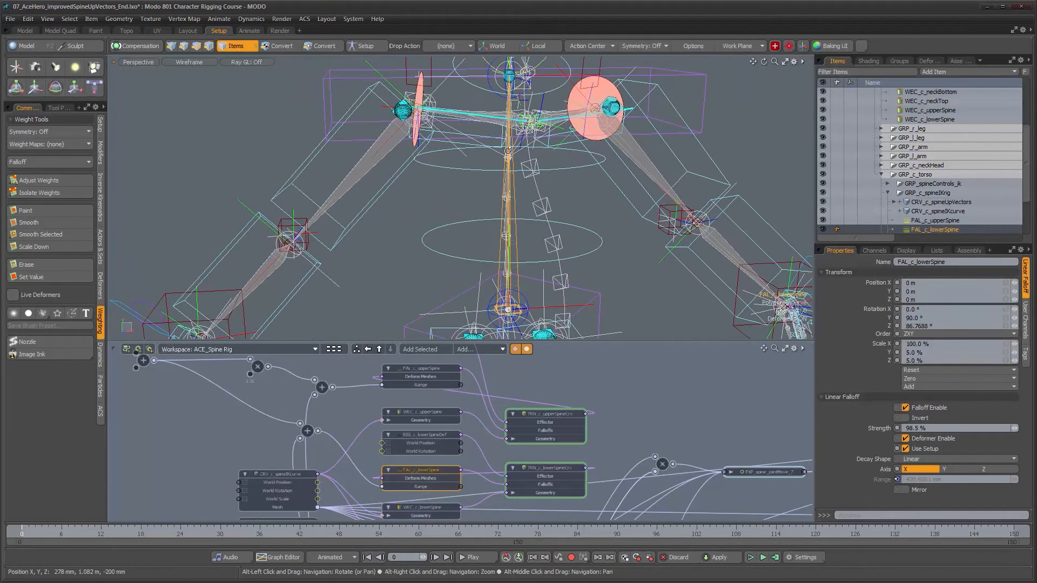
Try the Ease In and Ease Out decay shapes on the FAL_c_lowerSpine falloff, and set it back to Linear
click(935, 460)
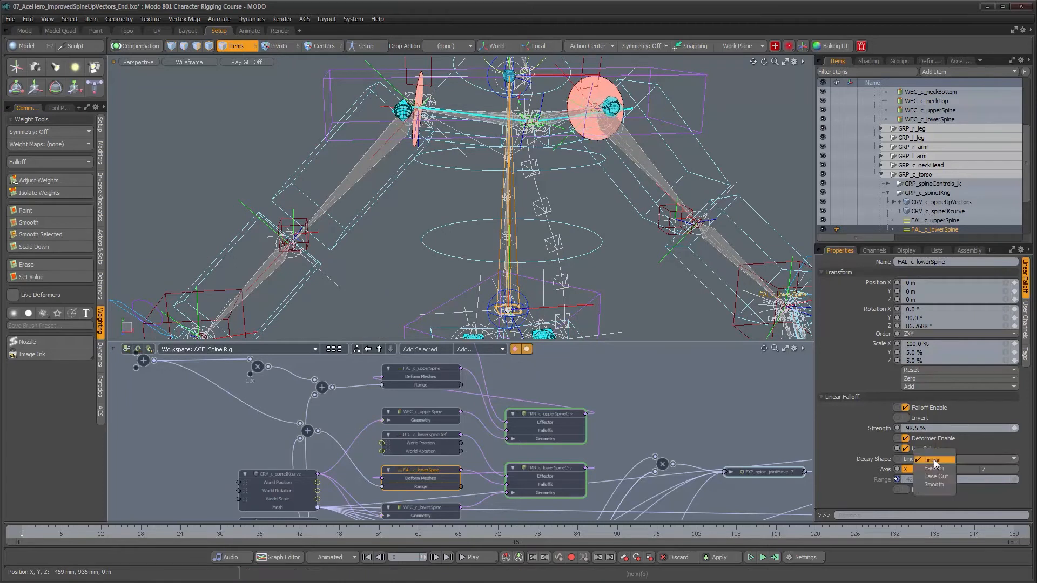
click(934, 469)
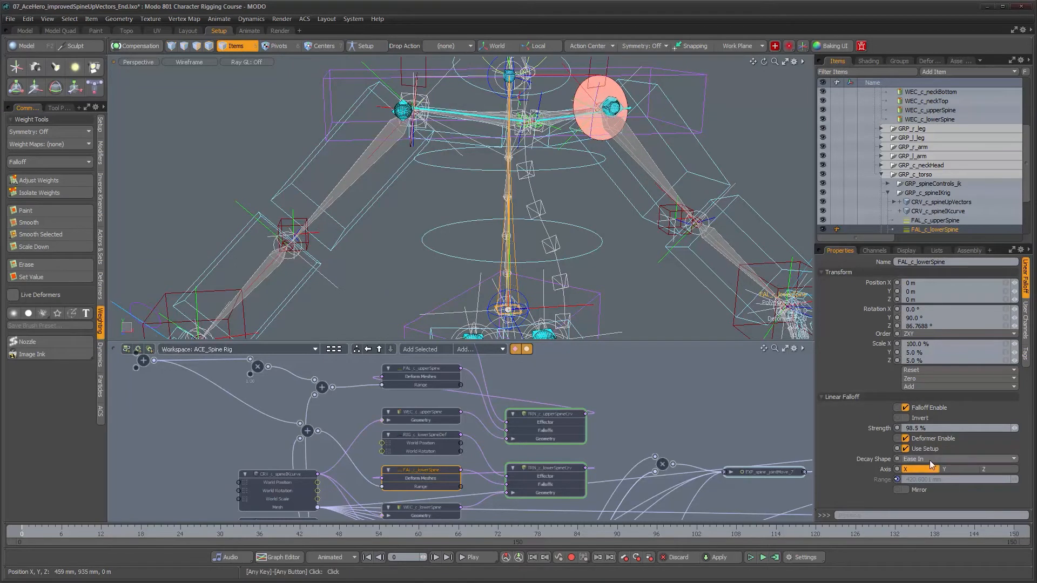
click(930, 469)
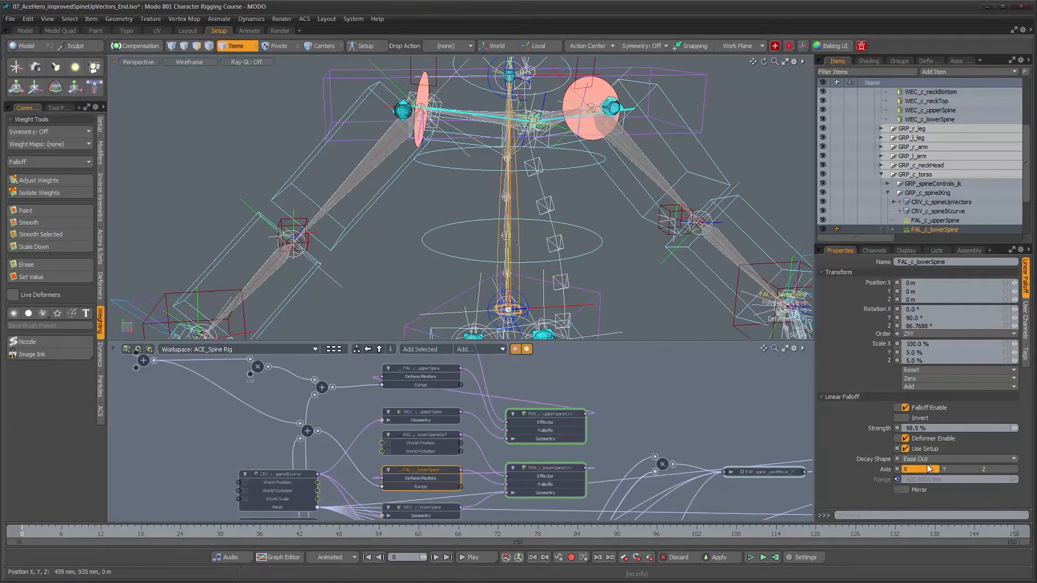
click(928, 464)
click(927, 468)
click(927, 463)
click(925, 436)
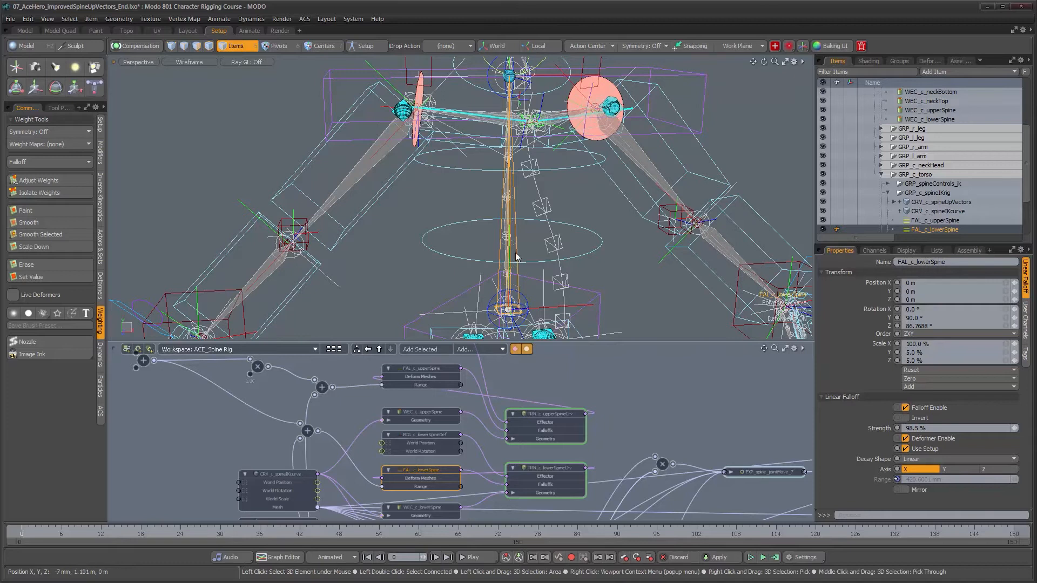
Close the schematic and frame the rig's torso in the enlarged 3D view
alt+scroll(612, 230, down, 5)
alt+middle_drag(612, 229, 499, 198)
scroll(498, 198, up, 5)
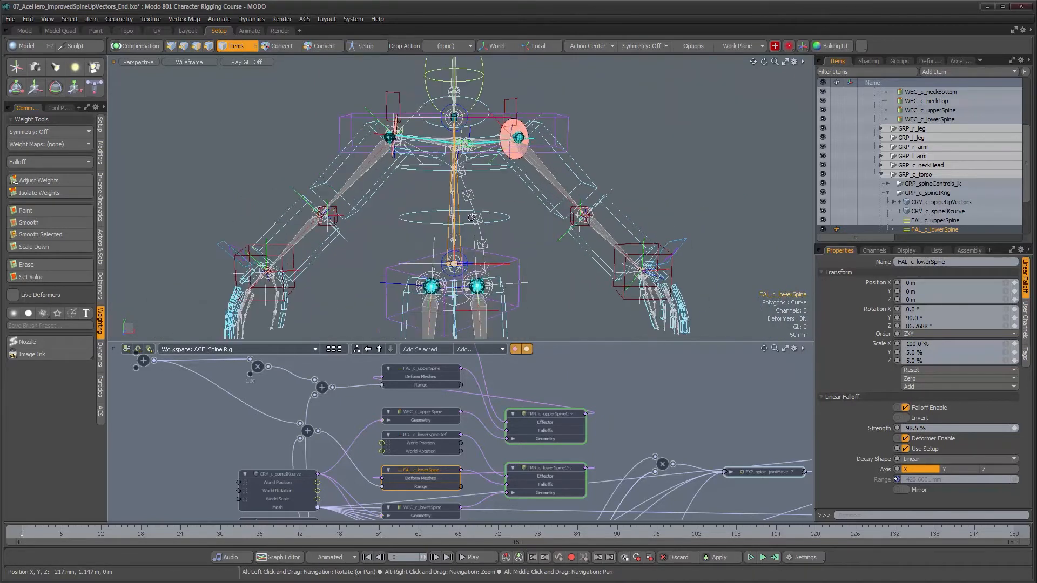
alt+scroll(483, 204, down, 2)
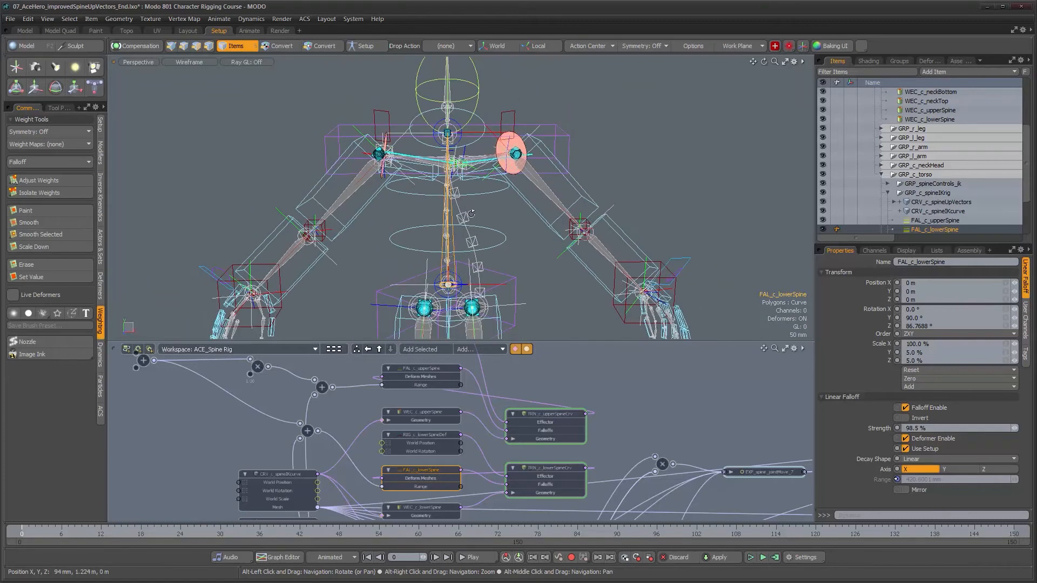
key(ctrl+space)
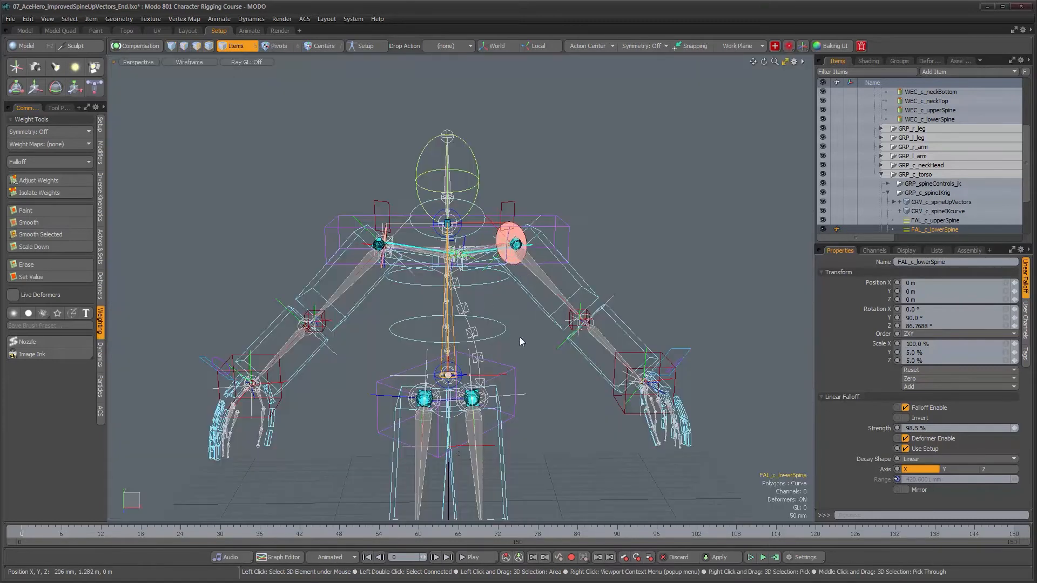
alt+scroll(525, 350, up, 2)
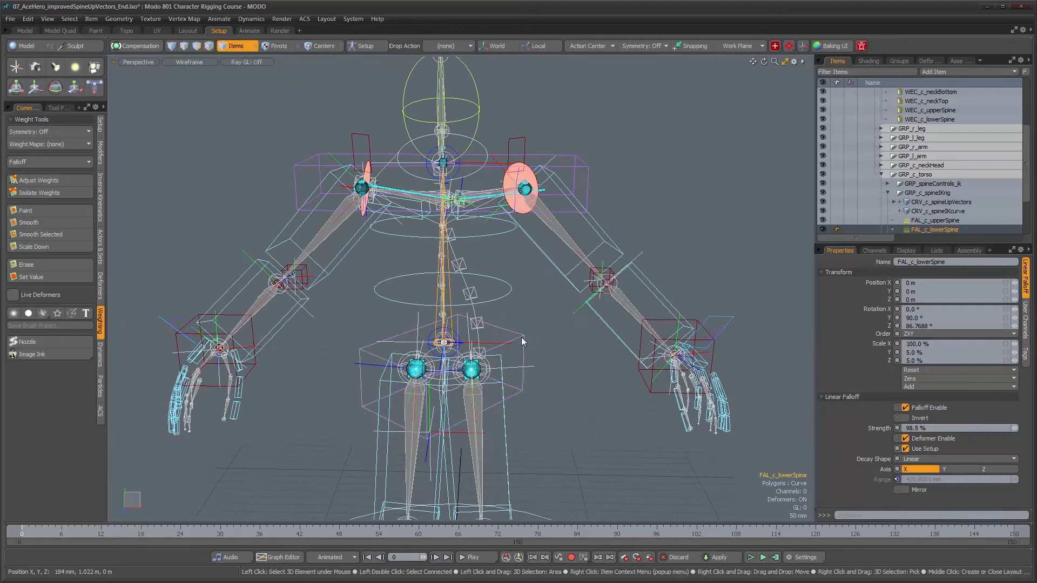
Test-rotate the CTL_c_hips control about its Y axis, and reset its Y rotation to 0
click(522, 370)
key(e)
drag(448, 381, 370, 384)
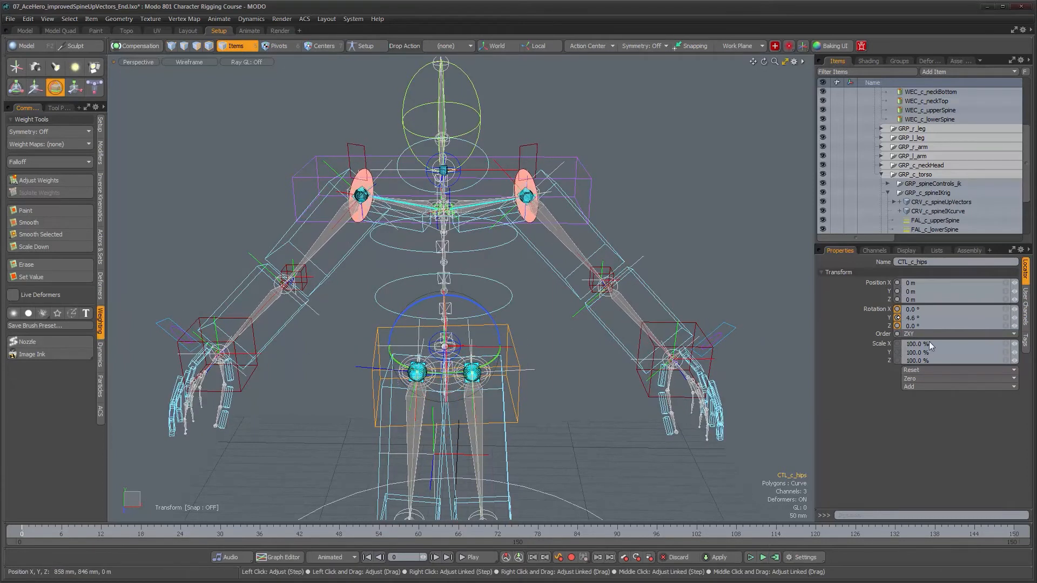
click(930, 319)
text(0)
key(Return)
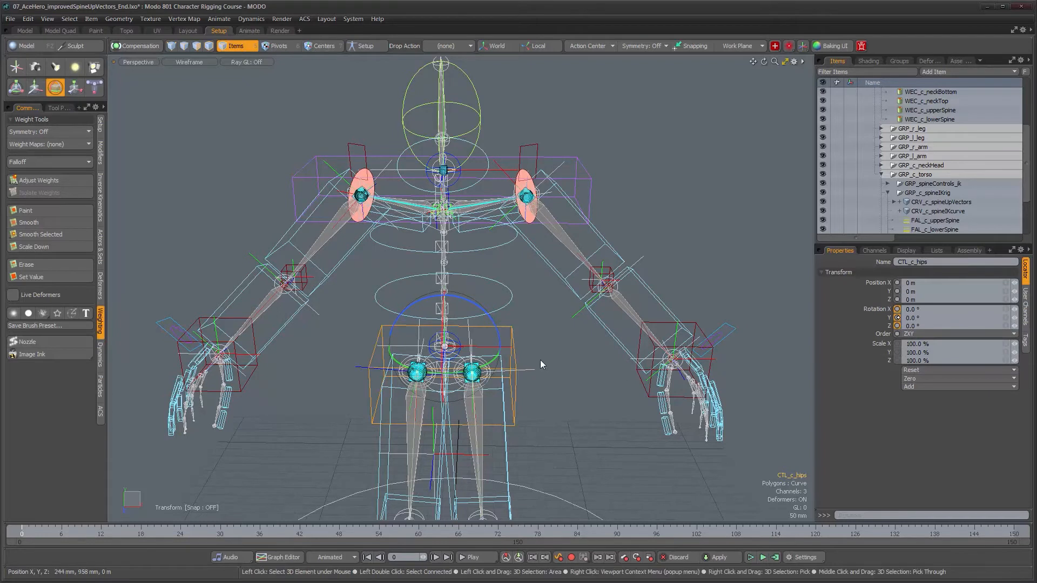
Test the spine by rotating the CTL_c_shoulders control about X to about -50°, and undo the rotation
alt+drag(475, 342, 559, 314)
key(ctrl+z)
alt+drag(577, 251, 560, 226)
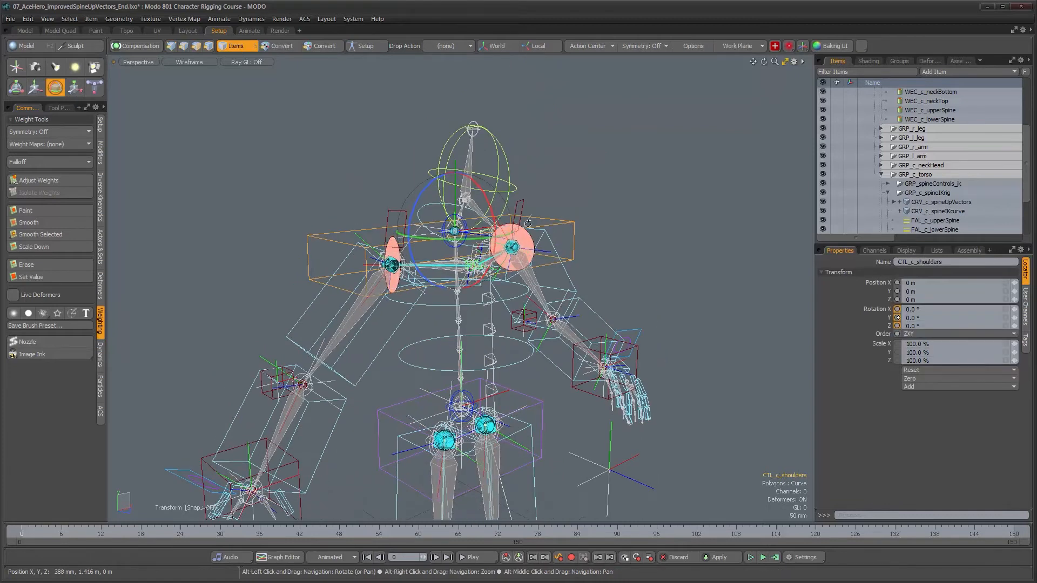
drag(493, 216, 489, 190)
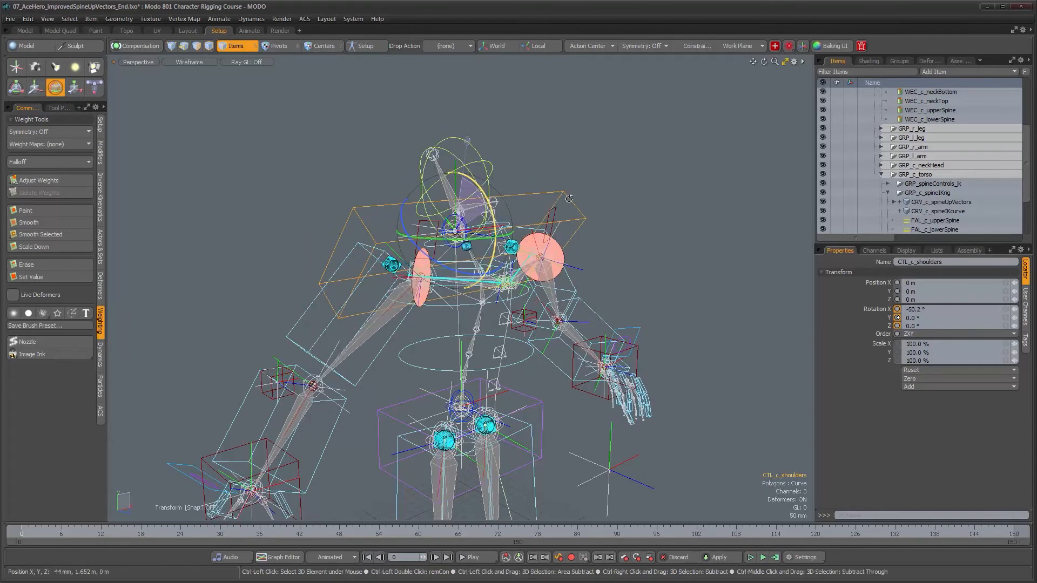
key(ctrl+z)
alt+drag(547, 221, 492, 290)
key(ctrl+z)
Test the spine twist by rotating the CTL_c_hips control about 41.5° around Y, and return it to zero
alt+right_drag(492, 291, 494, 308)
alt+drag(494, 308, 564, 354)
click(484, 387)
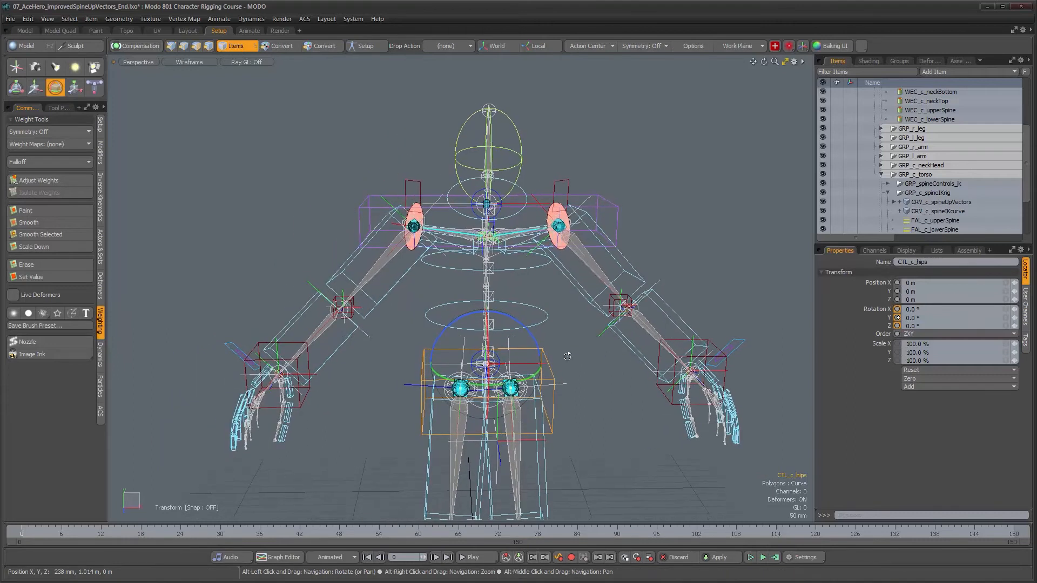
drag(502, 389, 540, 379)
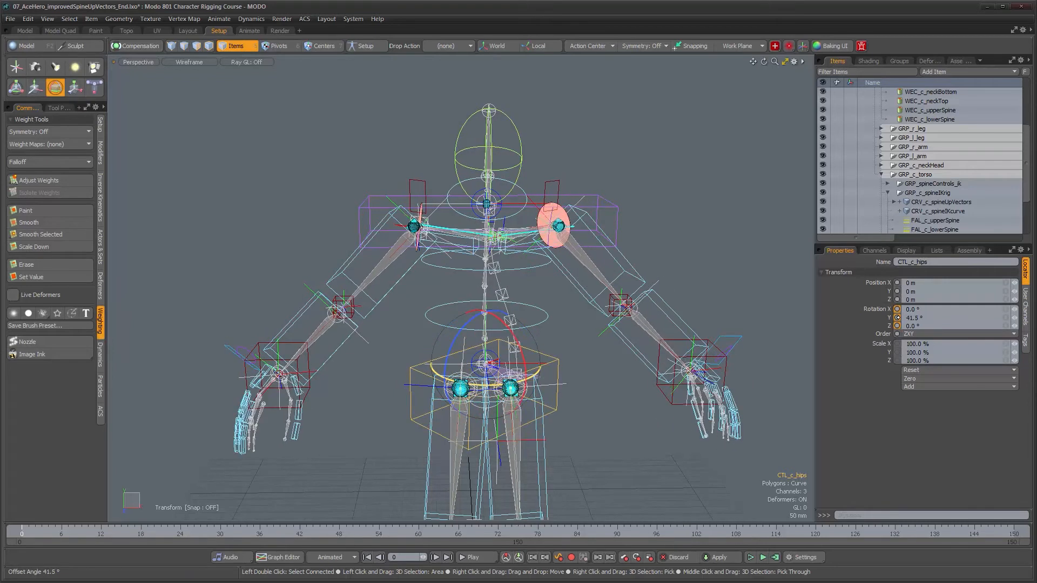
mouse_move(564, 345)
alt+mouse_down()
mouse_move(563, 311)
mouse_move(562, 326)
alt+mouse_up()
scroll(564, 311, up, 2)
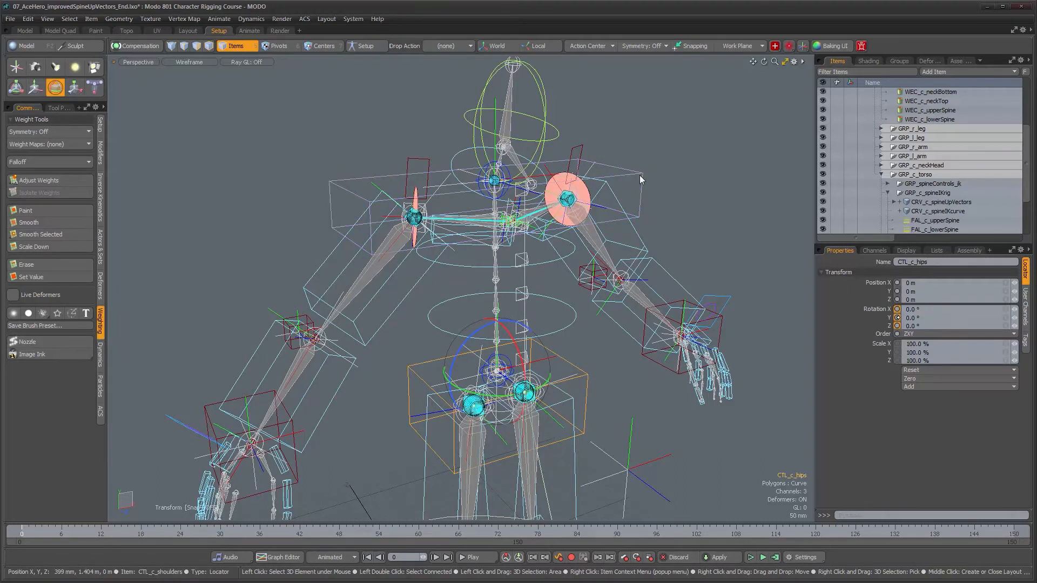
Test the spine by rotating the CTL_c_hips control about its Y axis, and return the rotation to zero
key(q)
alt+drag(599, 305, 547, 365)
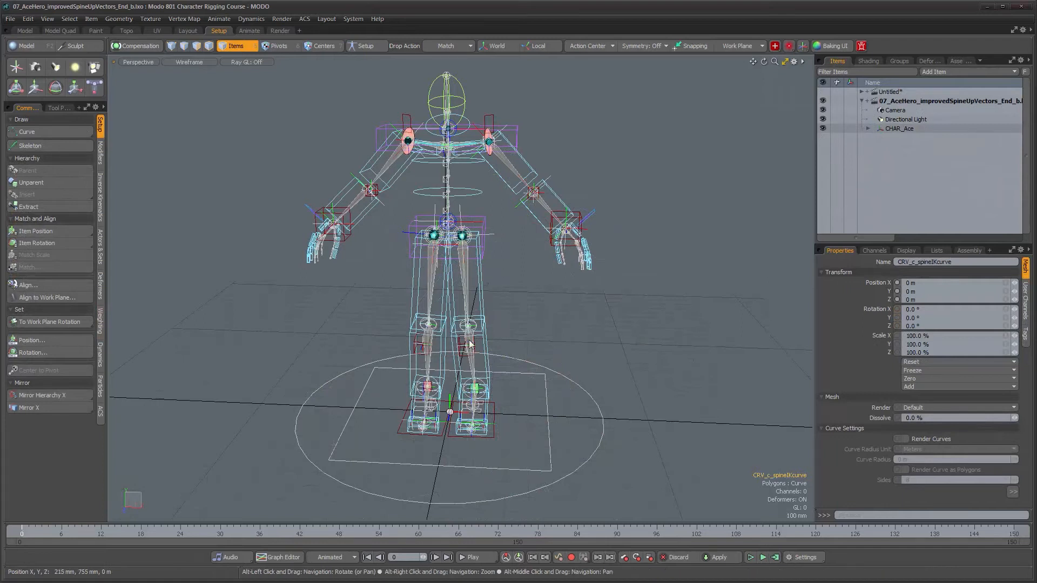
alt+middle_drag(503, 270, 511, 342)
alt+right_drag(490, 305, 554, 287)
alt+middle_drag(555, 287, 646, 331)
alt+drag(646, 331, 620, 379)
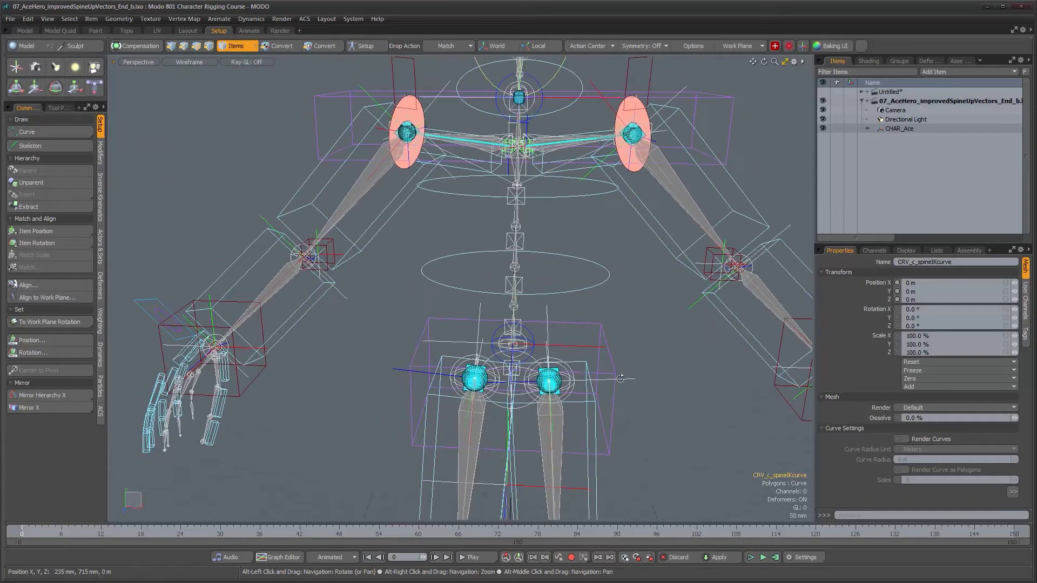
alt+drag(644, 332, 620, 342)
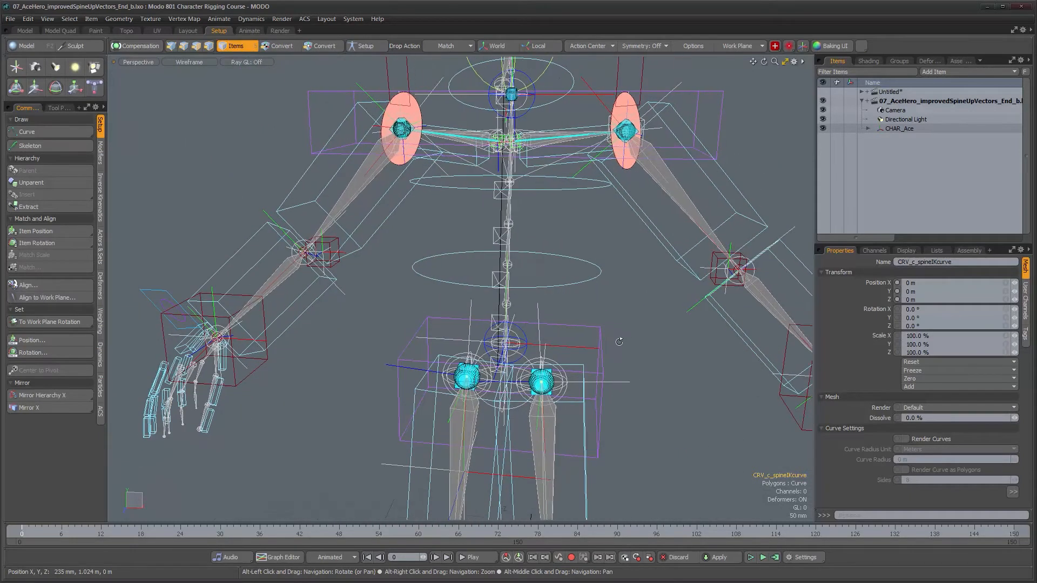
click(602, 372)
alt+drag(571, 385, 544, 399)
key(e)
drag(493, 378, 400, 374)
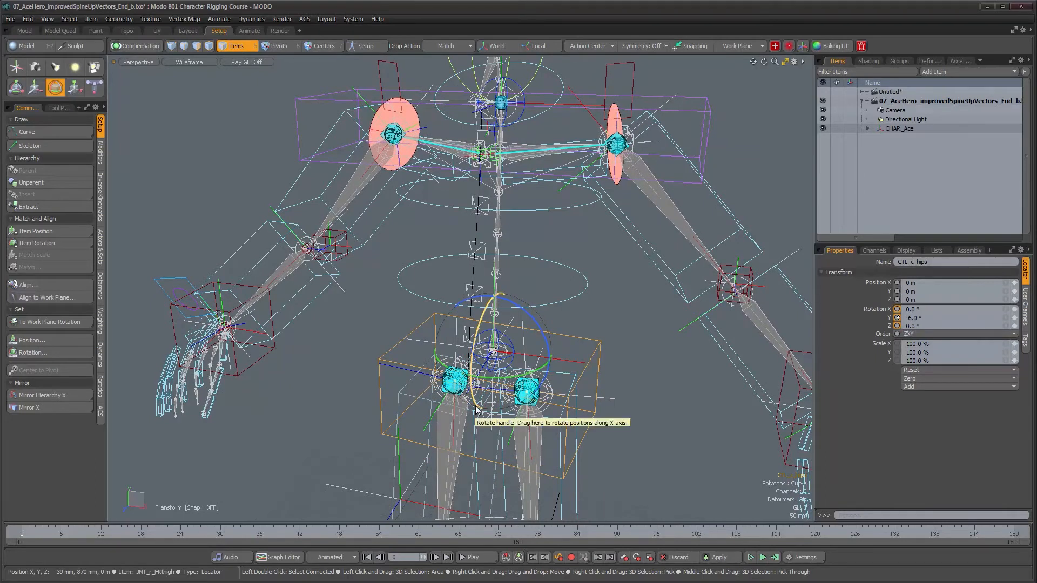
Examine the spine joints and the up-vector curve behind them from several angles
alt+drag(582, 300, 507, 264)
scroll(509, 267, up, 3)
alt+drag(528, 310, 504, 320)
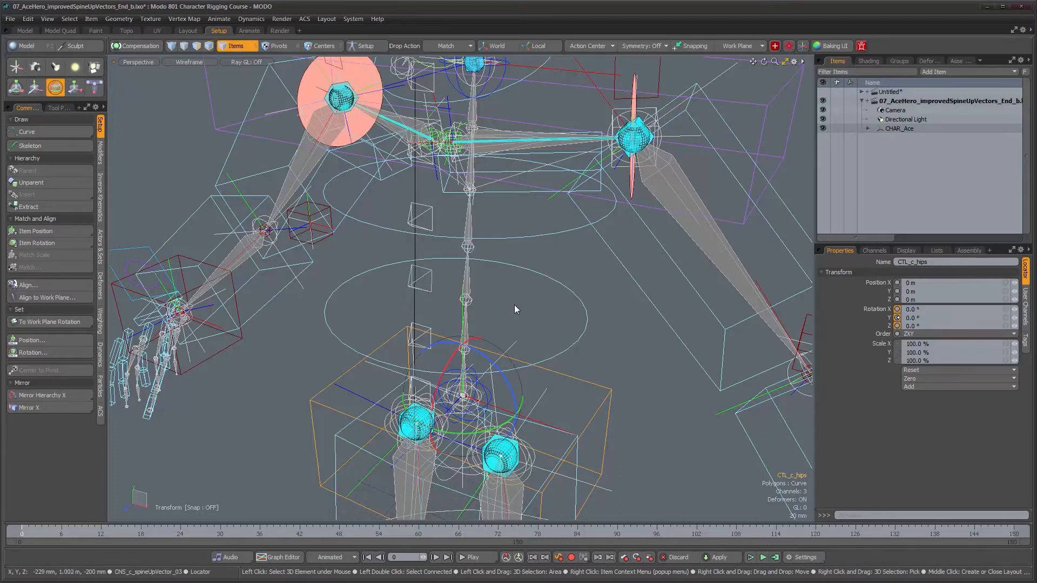
alt+drag(515, 309, 540, 303)
alt+right_drag(540, 303, 527, 303)
alt+drag(528, 303, 500, 294)
alt+right_drag(500, 294, 485, 292)
alt+drag(486, 291, 472, 381)
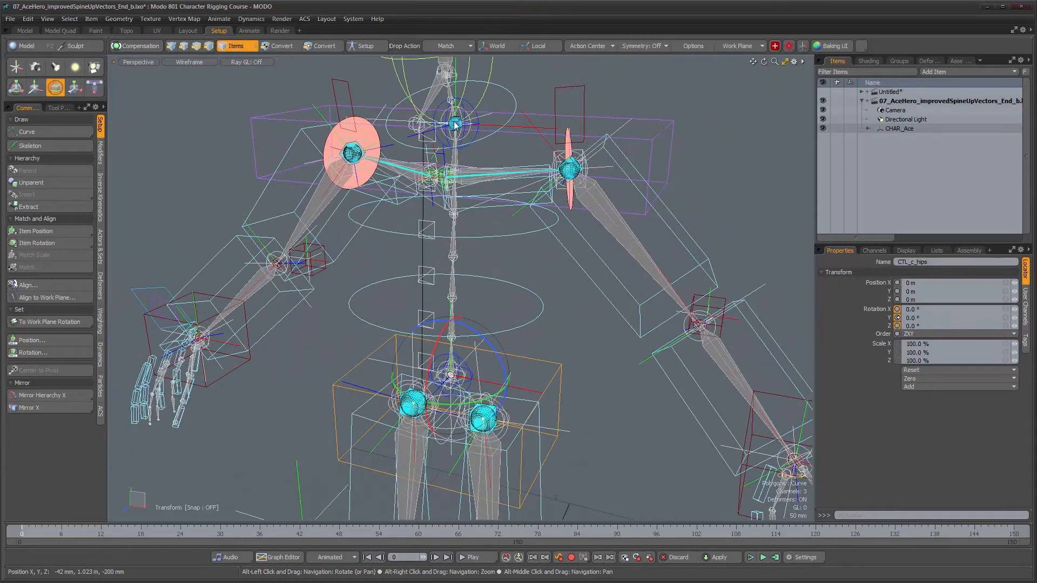
alt+drag(512, 257, 511, 273)
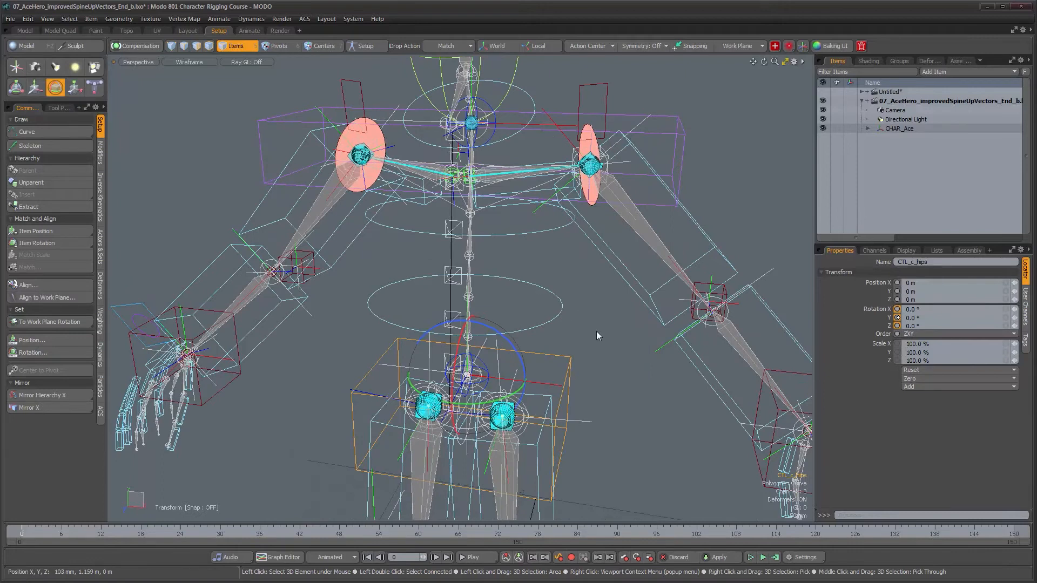
mouse_move(554, 359)
alt+mouse_down()
mouse_move(564, 391)
mouse_move(573, 378)
mouse_move(558, 347)
alt+mouse_up()
alt+drag(519, 273, 509, 294)
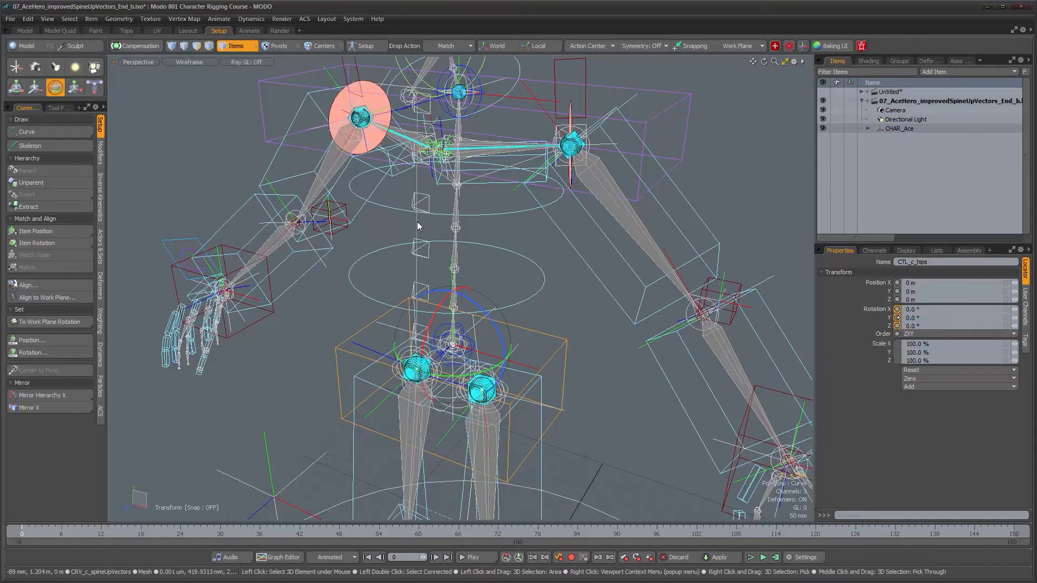
Test the spine twist by rotating the CTL_c_hips control about 30° around Y, and undo the rotation
drag(451, 380, 390, 381)
key(ctrl+z)
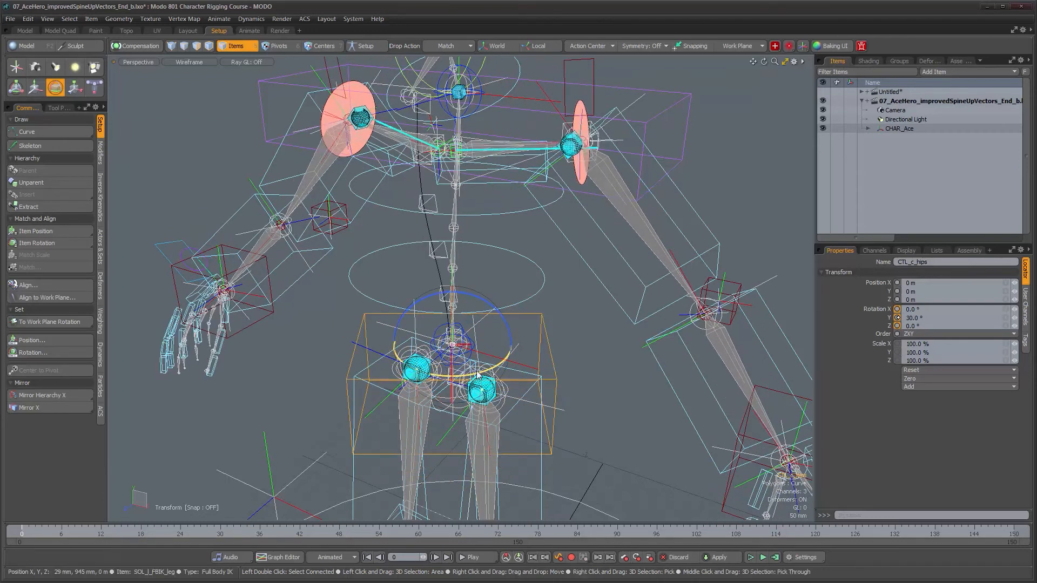
alt+drag(540, 319, 540, 306)
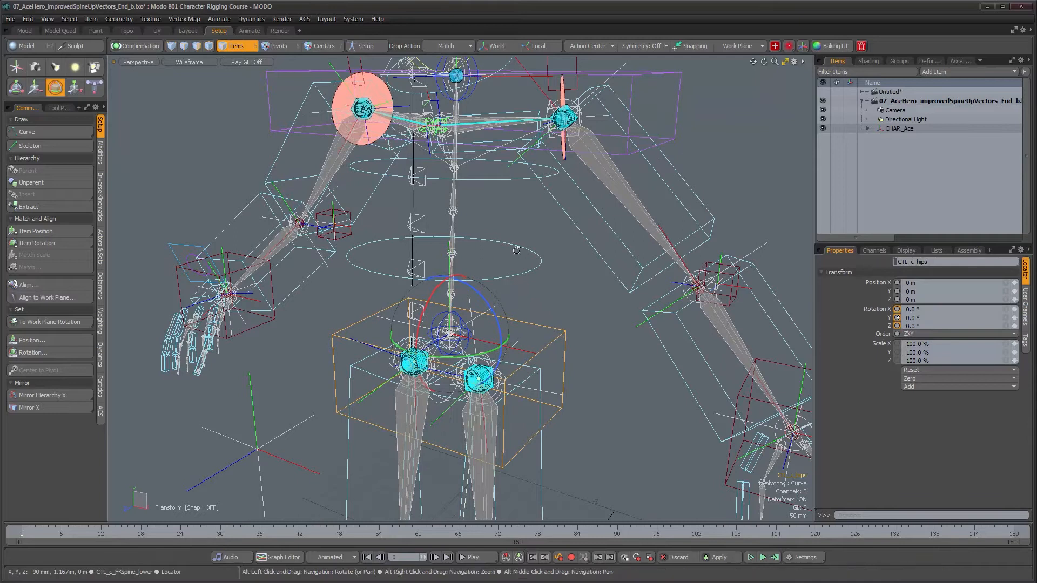
alt+drag(548, 345, 540, 199)
alt+drag(504, 342, 489, 285)
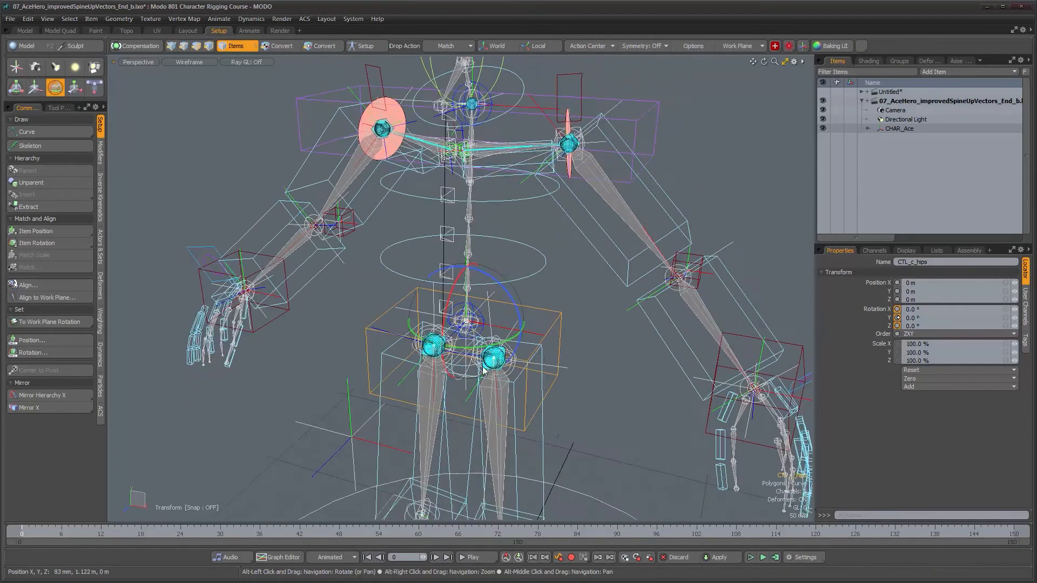
alt+drag(549, 342, 571, 312)
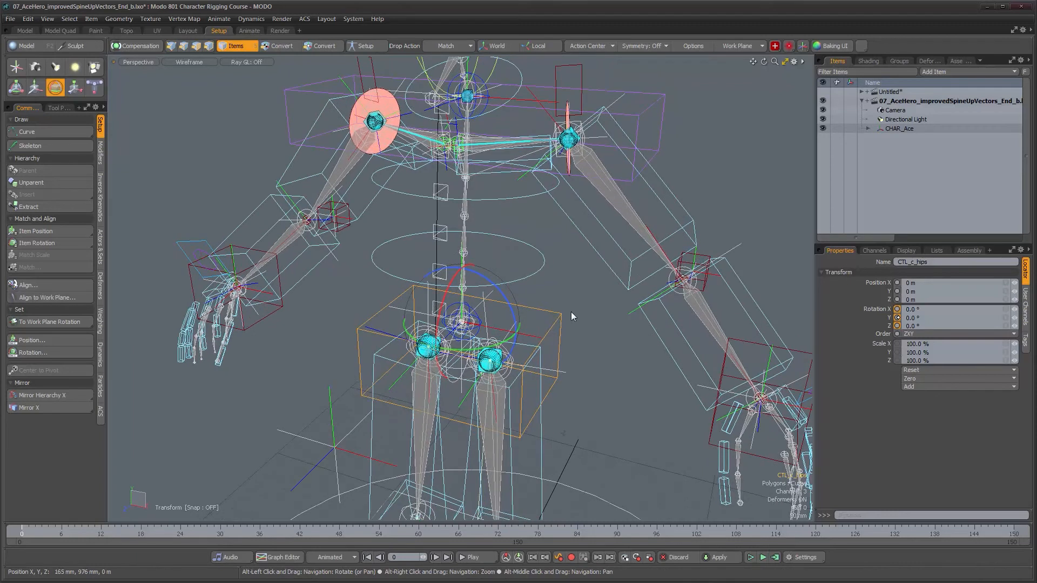
Add a new locator and parent it to the CTL_c_hips control
click(571, 313)
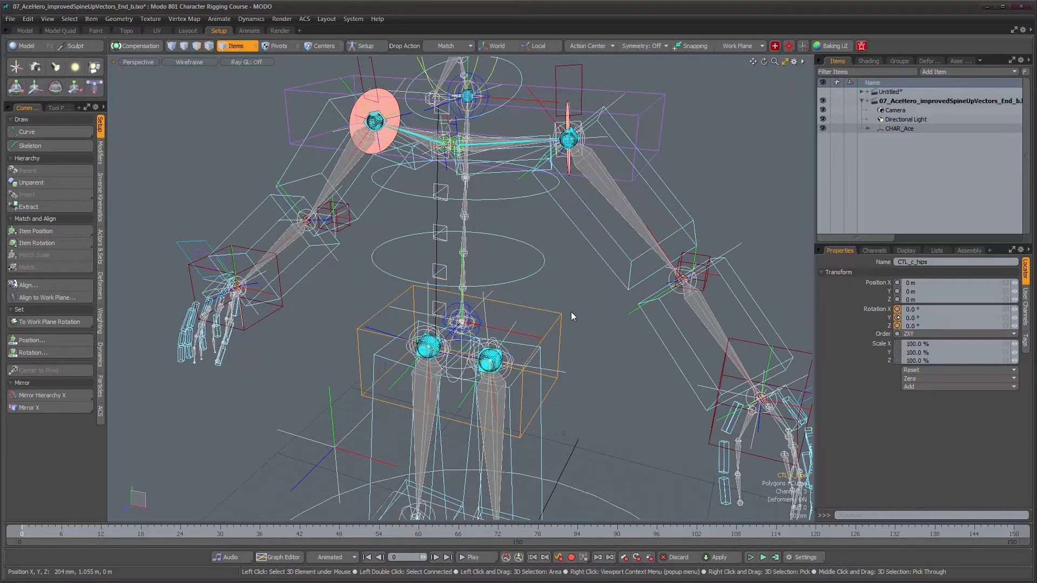
key(shift+n)
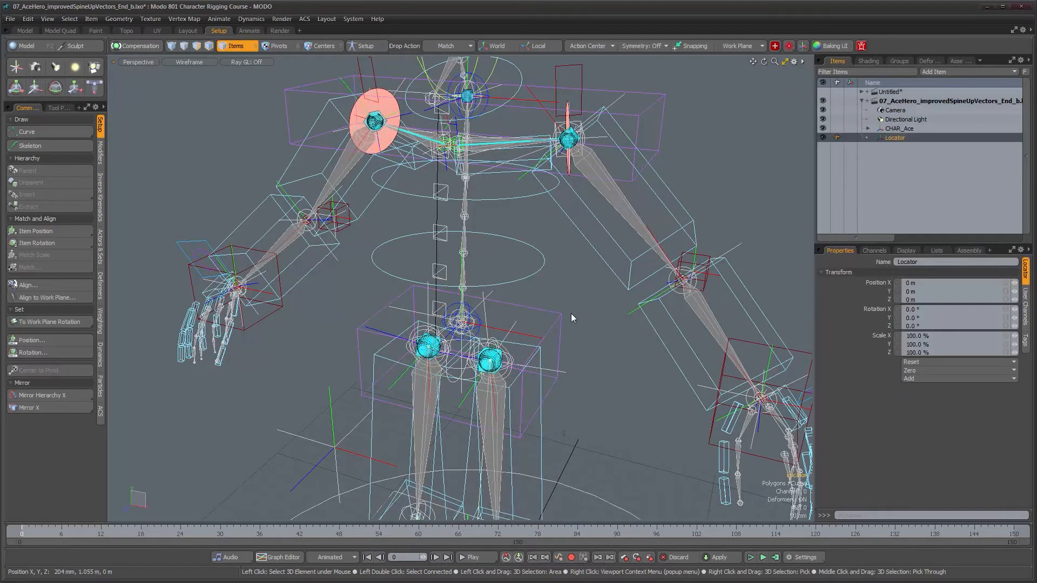
shift+click(559, 319)
alt+drag(559, 320, 562, 315)
scroll(556, 281, up, 1)
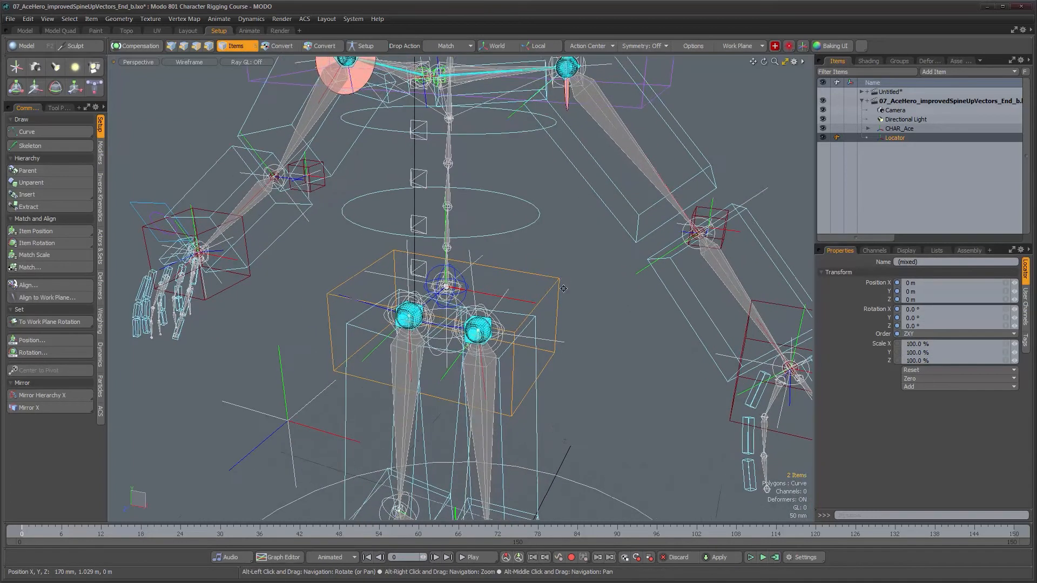
alt+shift+drag(560, 278, 559, 290)
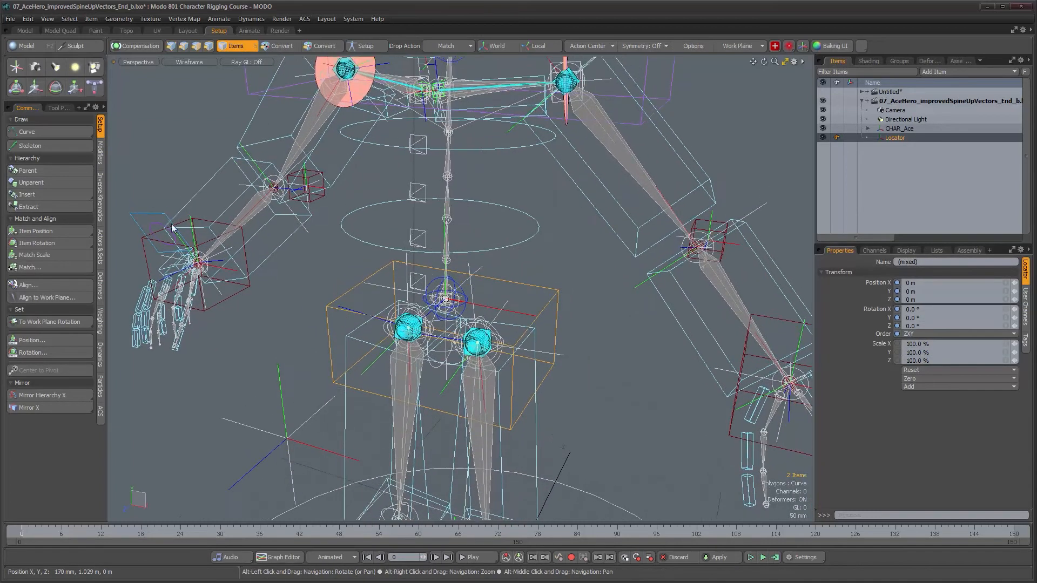
click(37, 175)
alt+drag(547, 350, 585, 351)
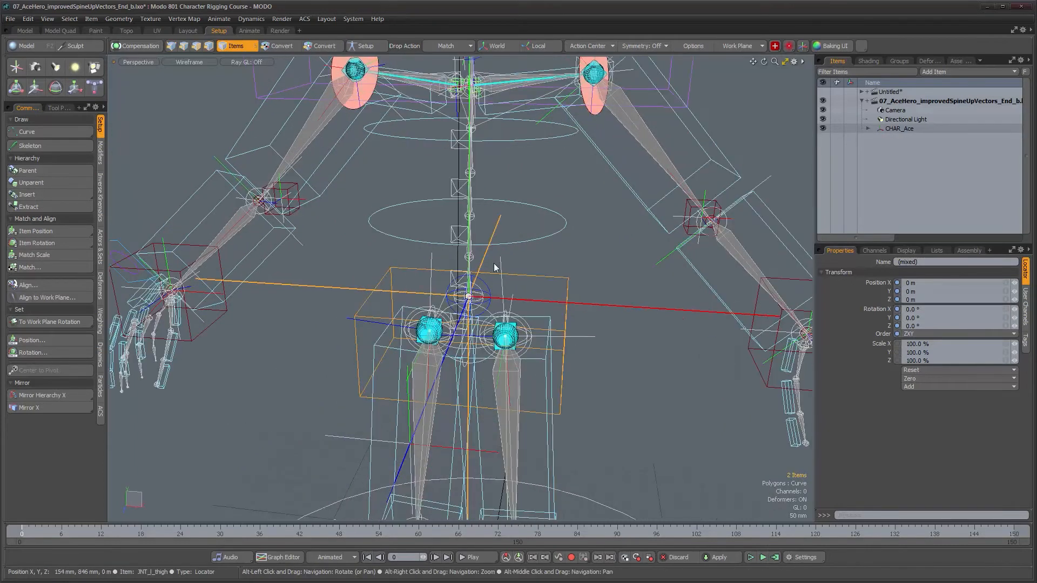
Find the new locator beneath CTL_c_hips in the item hierarchy and rename it CTL_c_spineTwist
click(598, 331)
click(610, 306)
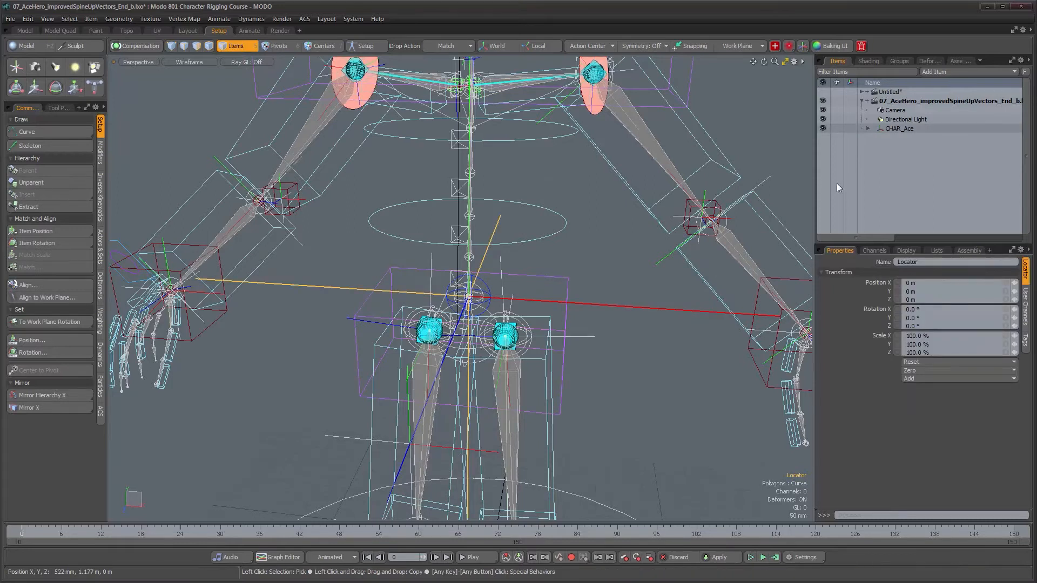
key(f)
scroll(963, 192, down, 1)
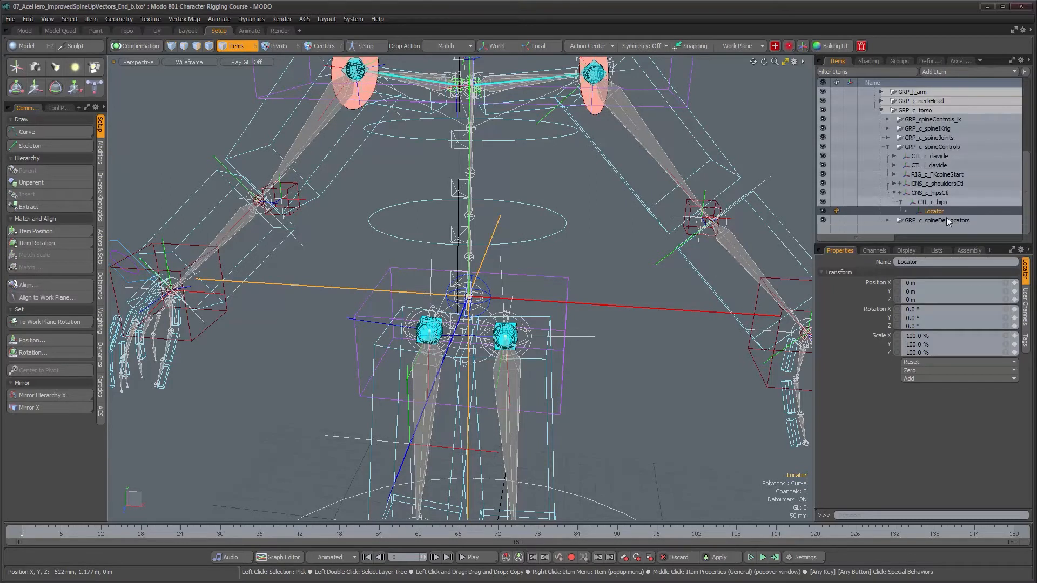
double_click(929, 213)
text(CT)
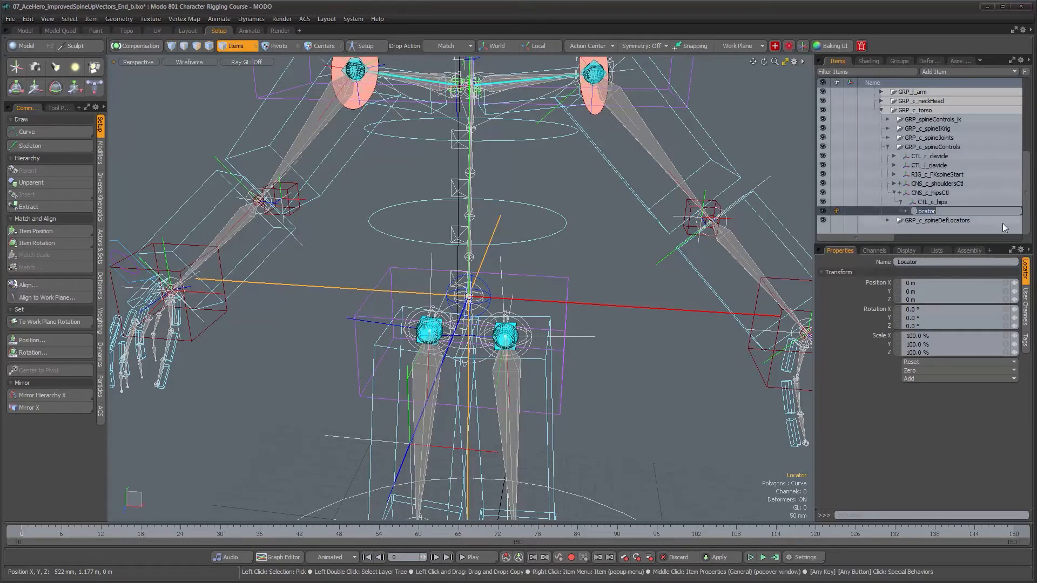
text(L_c_spineTwis)
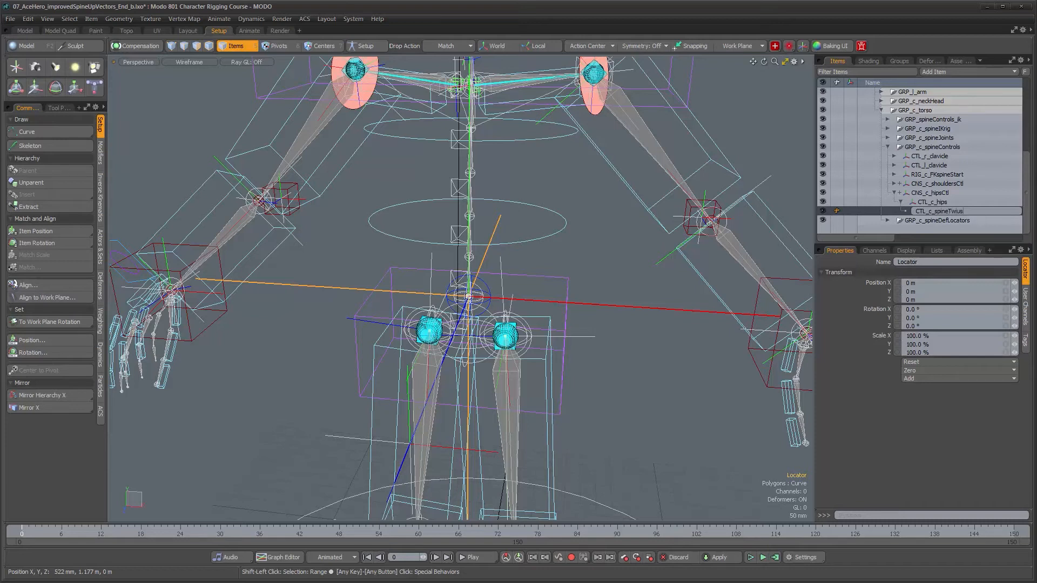
Reduce the display size of the CTL_c_spineTwist locator to about 0.487
alt+drag(597, 318, 613, 325)
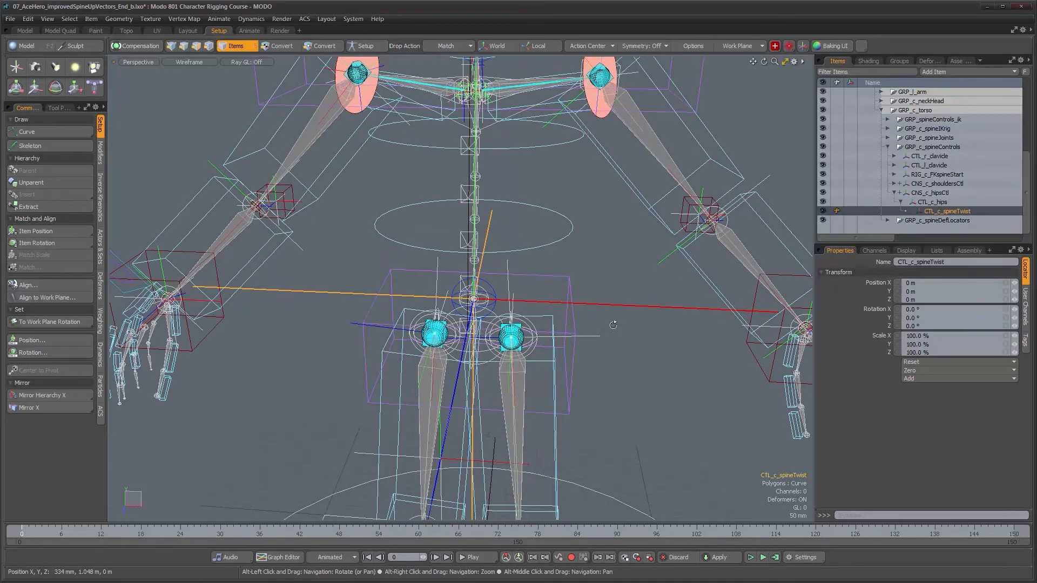
click(907, 251)
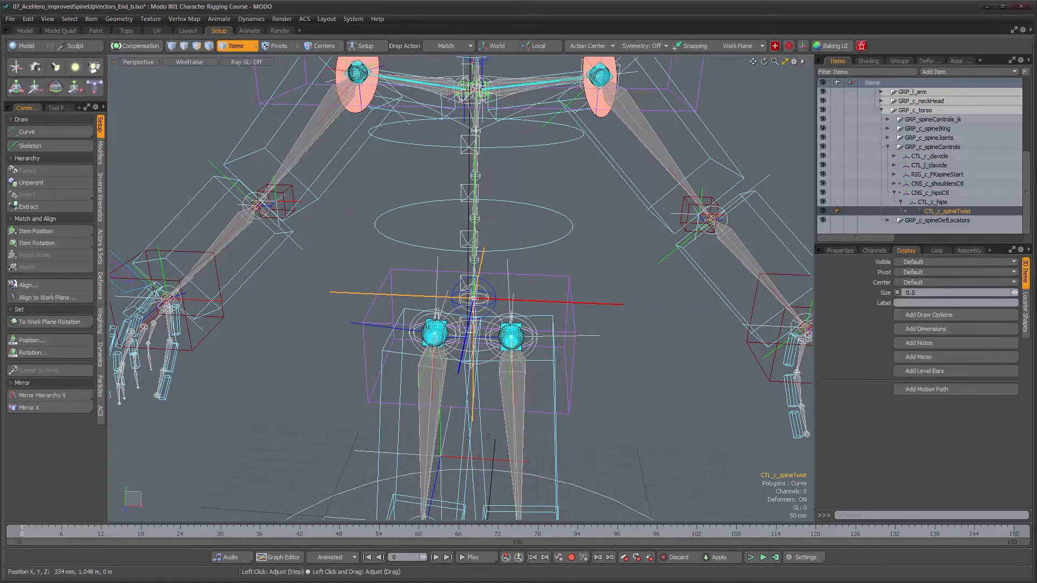
alt+drag(640, 316, 507, 354)
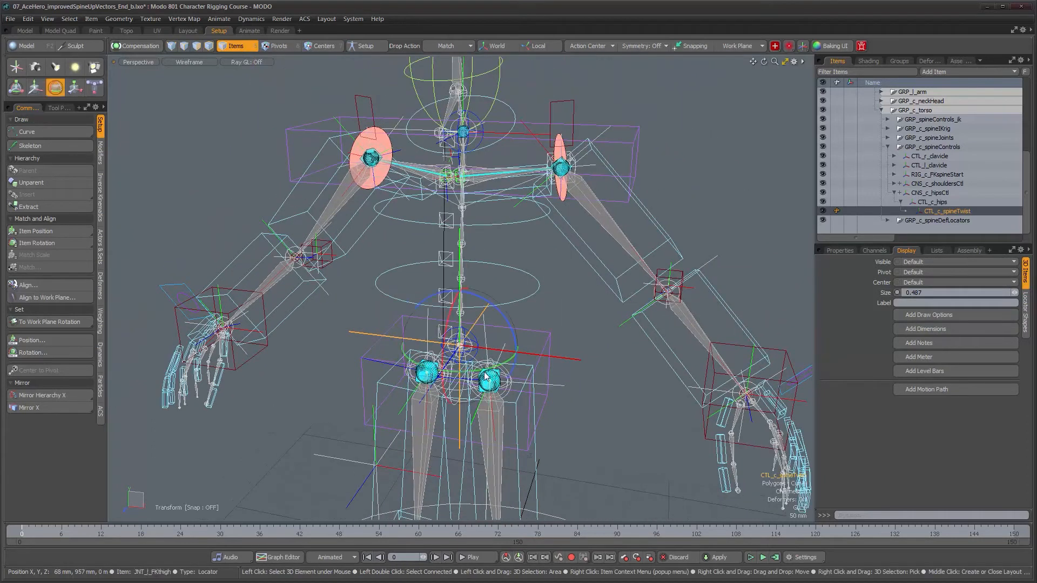
Try rotating the CTL_c_spineTwist locator in the 3D view, and undo the rotation
drag(483, 370, 461, 267)
key(ctrl+z)
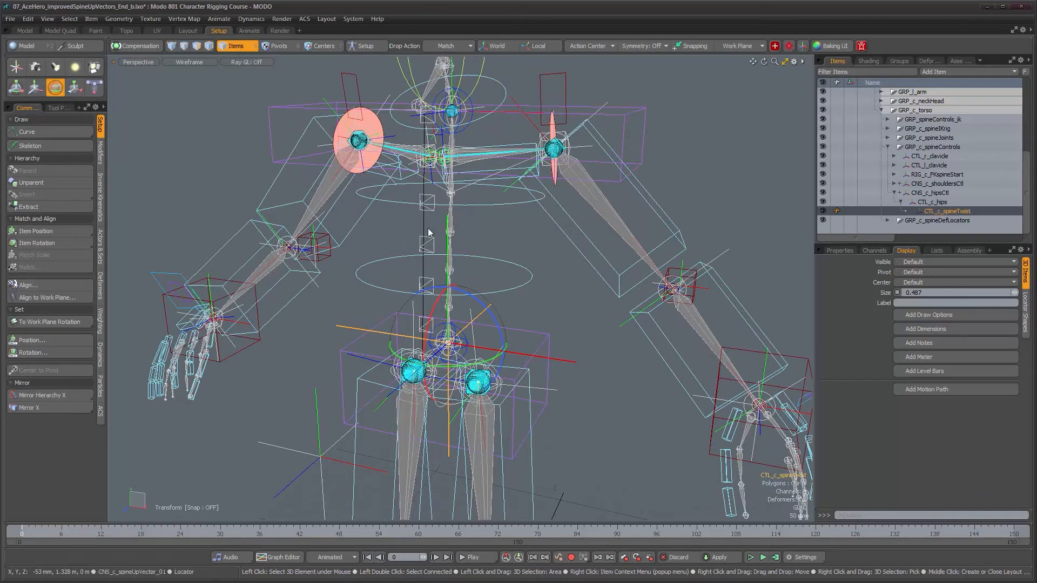
alt+drag(467, 350, 547, 378)
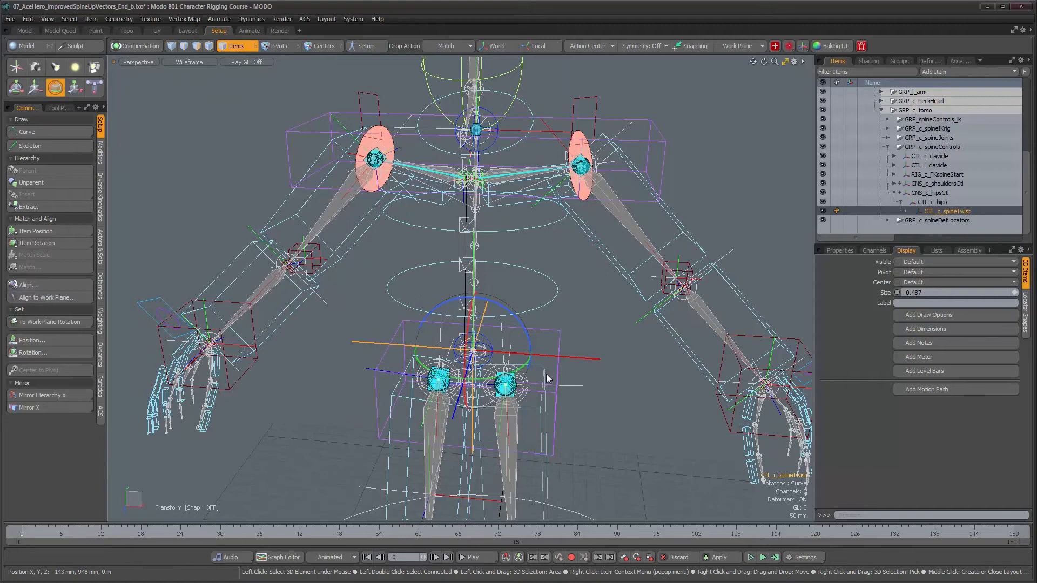
Show the ACE_Spine Rig schematic and frame the CTL_c_shoulders and CTL_c_hips nodes
key(0)
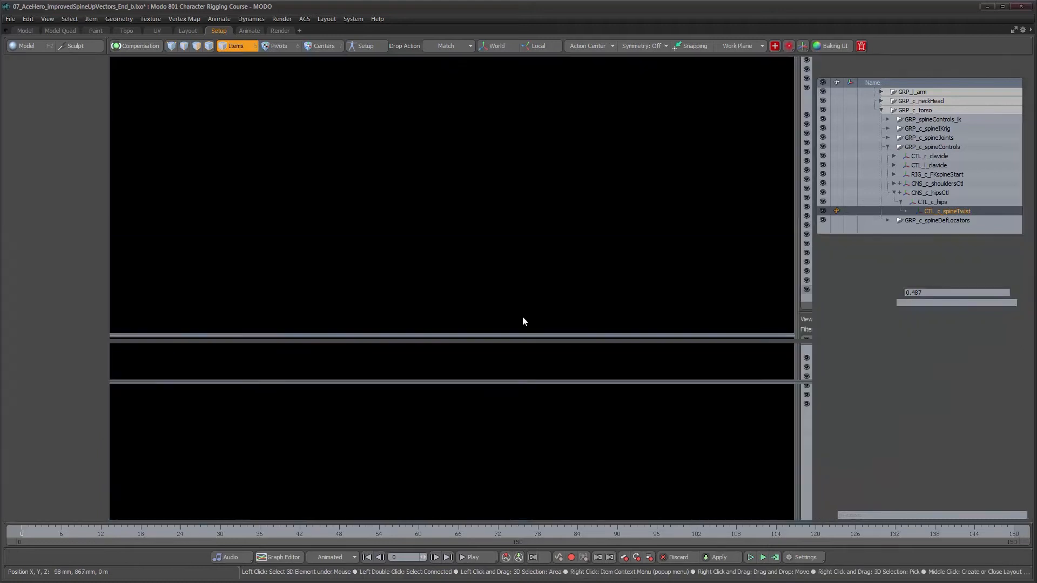
key(ctrl+space)
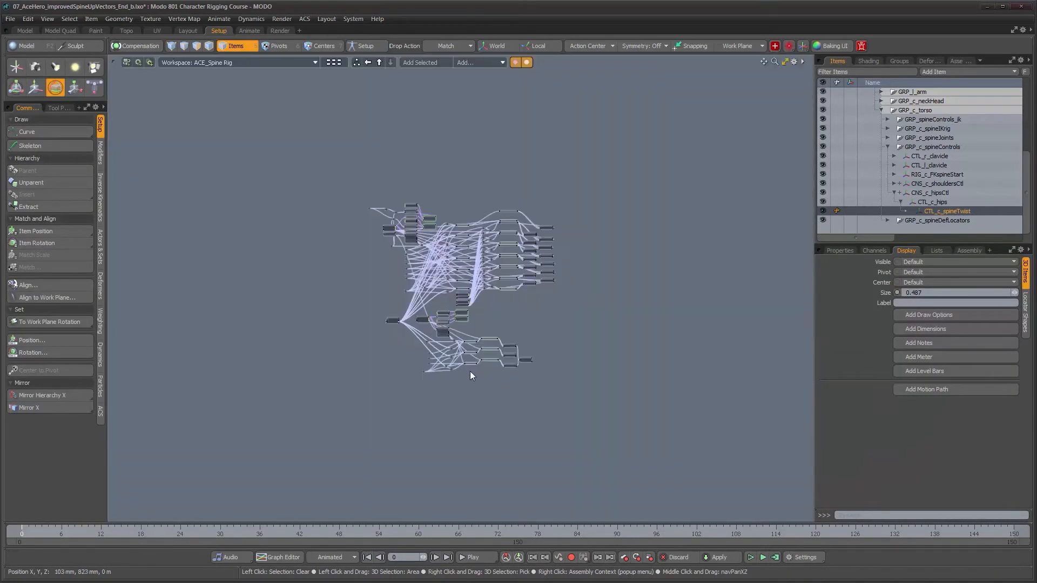
alt+right_drag(484, 281, 482, 353)
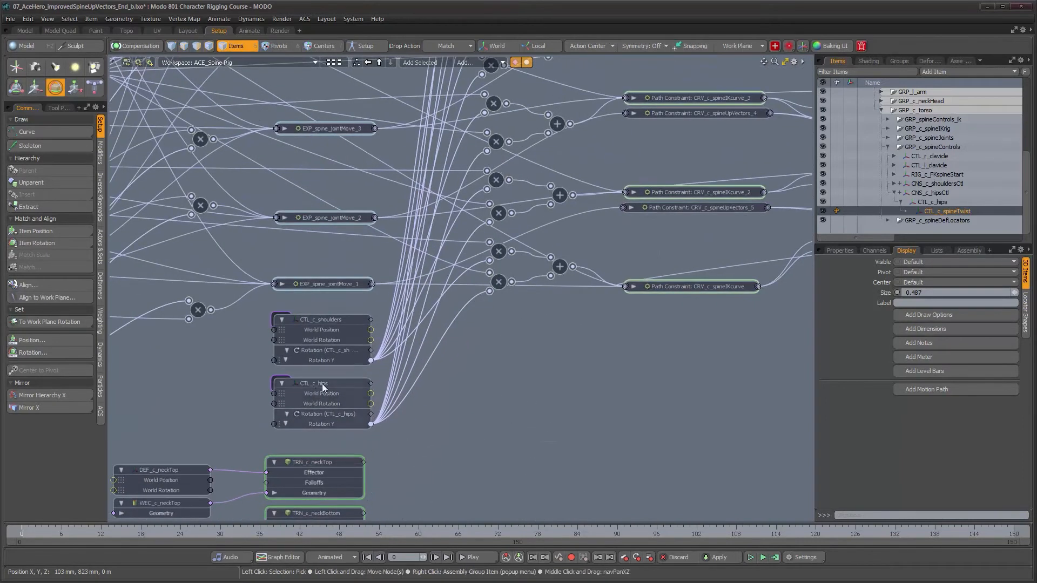
alt+drag(471, 368, 454, 412)
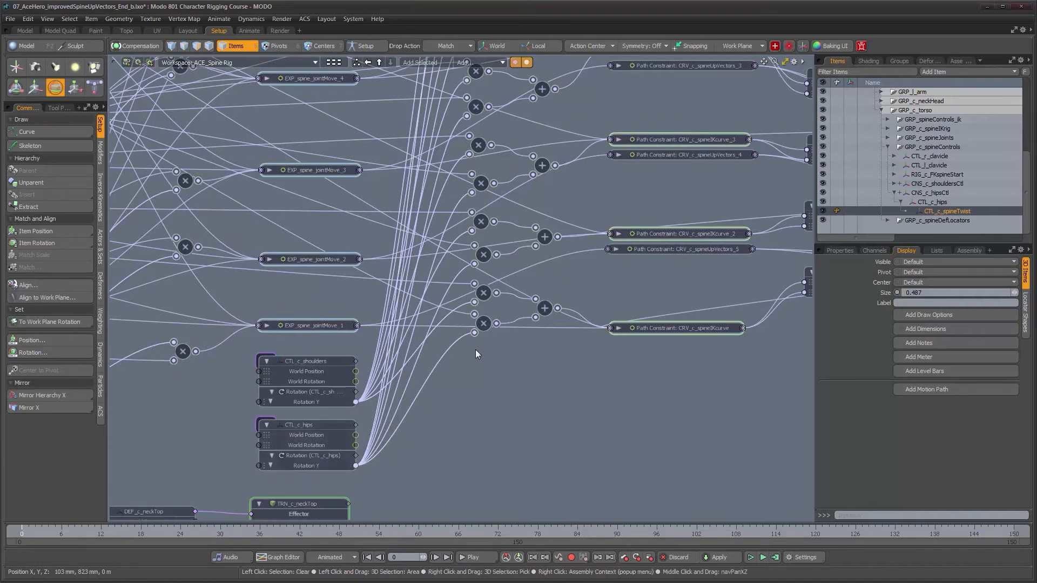
Expand the CRV_c_spineIKcurve_2 path constraint node and examine how the control rotations feed its Roll channel
click(619, 233)
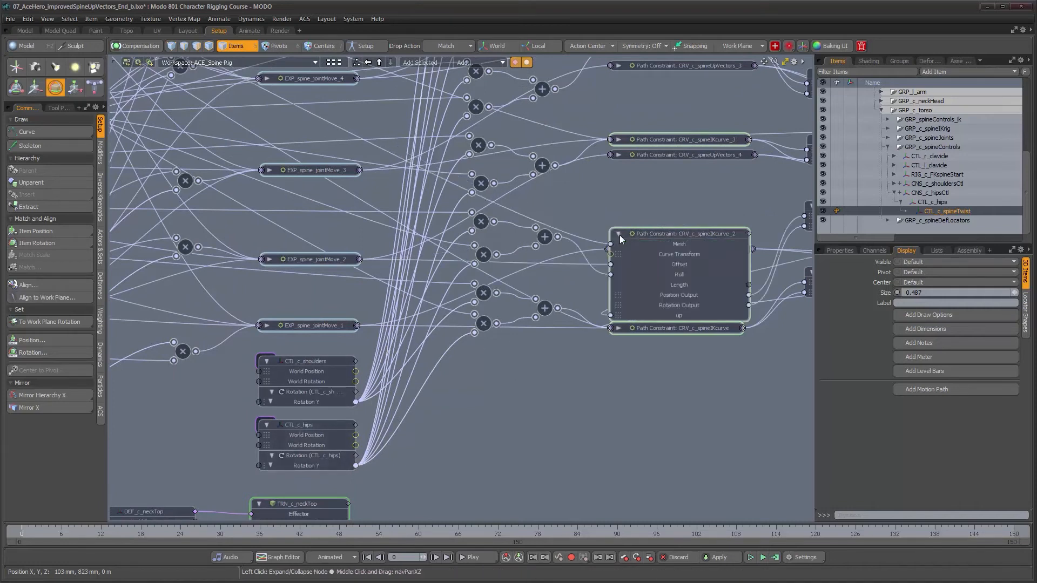
click(680, 278)
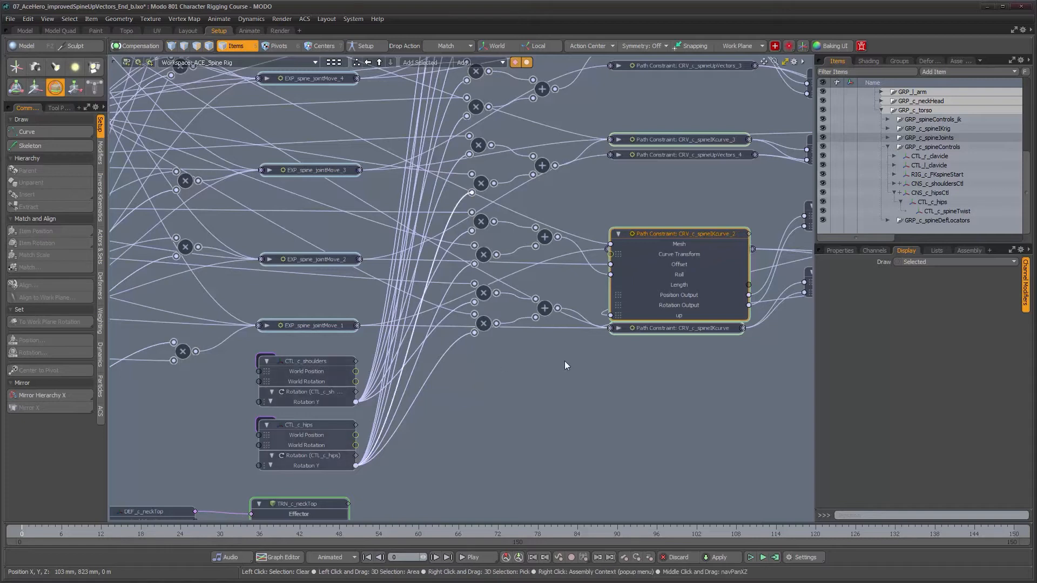
middle_drag(476, 220, 442, 336)
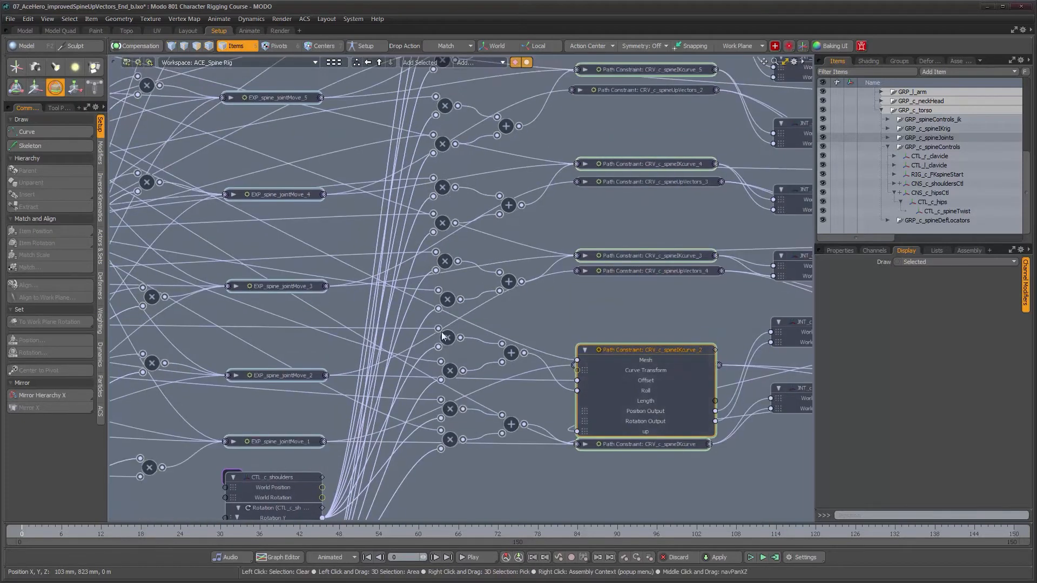
middle_drag(594, 378, 630, 374)
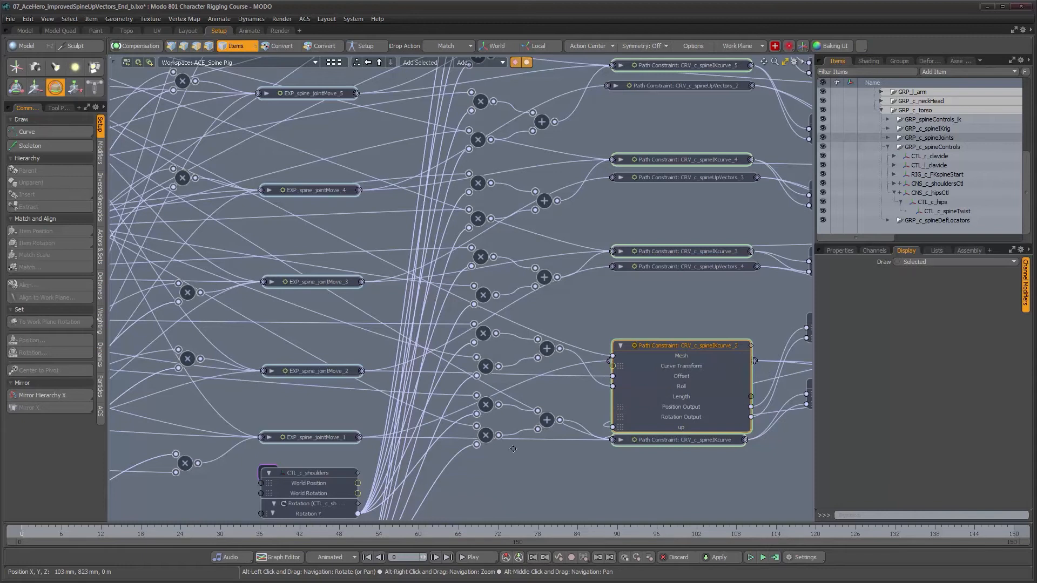
middle_drag(507, 455, 532, 353)
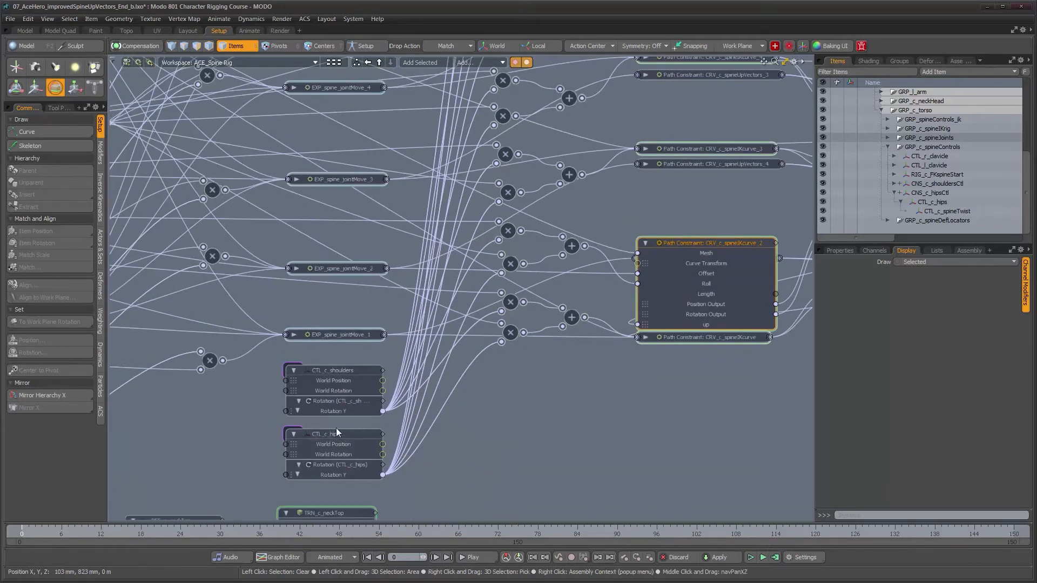
Move the CTL_c_shoulders and CTL_c_hips nodes together into the empty space above the EXP_spine_jointMove nodes
alt+right_drag(464, 432, 435, 450)
drag(439, 461, 427, 93)
middle_drag(427, 93, 446, 268)
drag(446, 268, 442, 222)
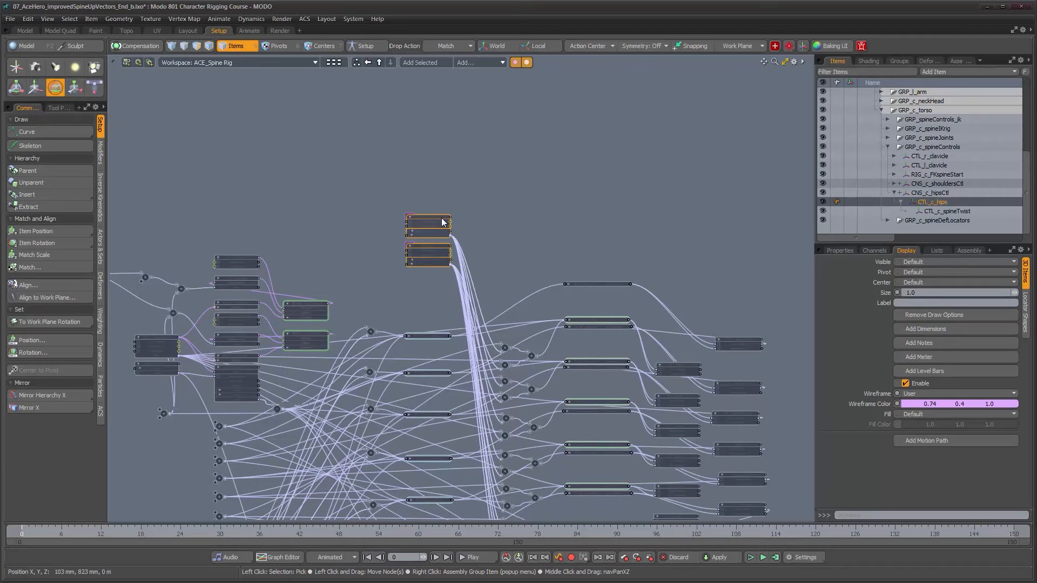
Add the Rotation Y channel of CTL_c_spineTwist to the schematic and place its node directly under CTL_c_hips
click(951, 211)
click(838, 250)
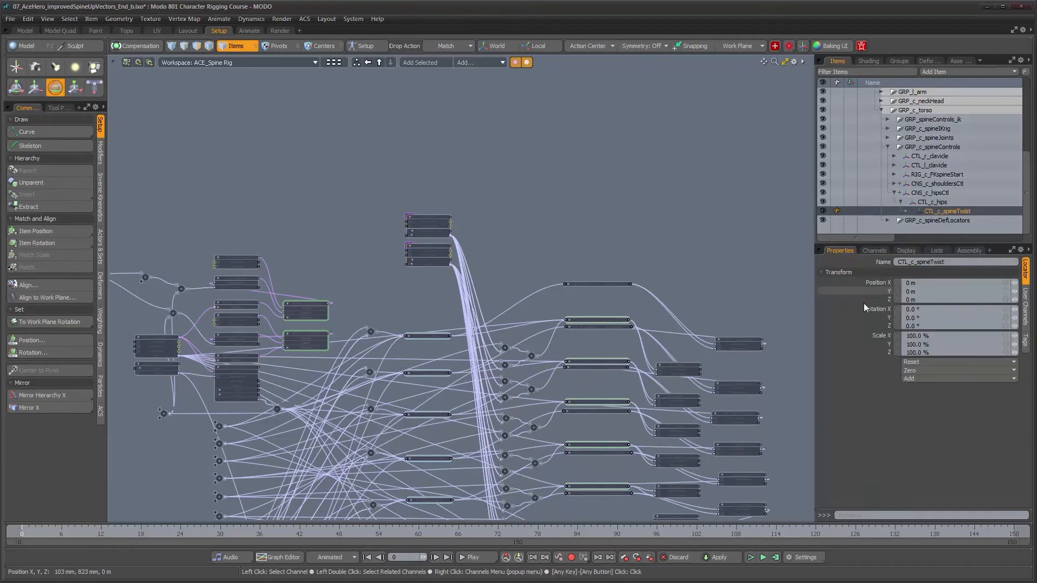
click(879, 318)
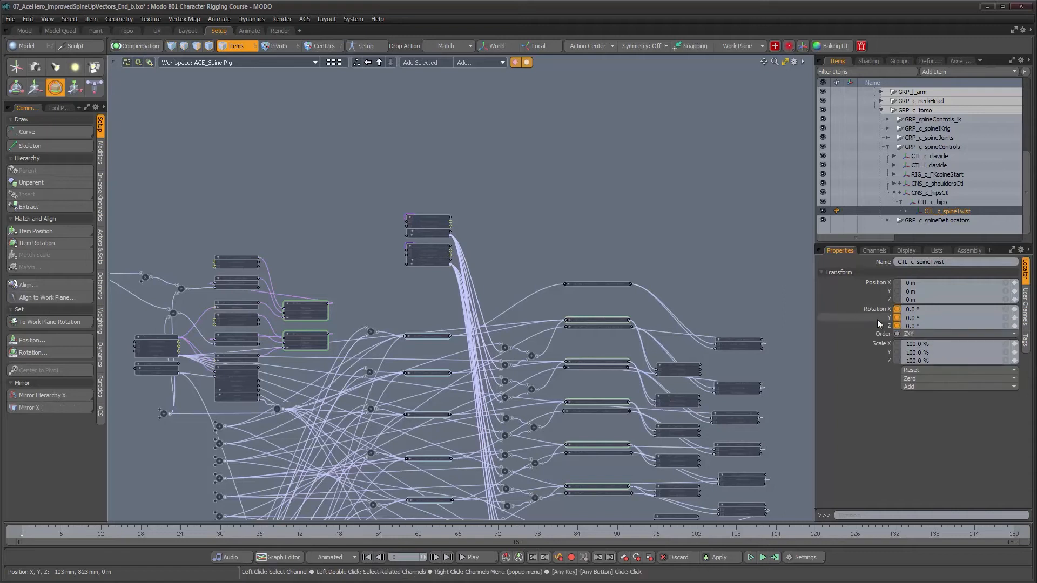
click(878, 317)
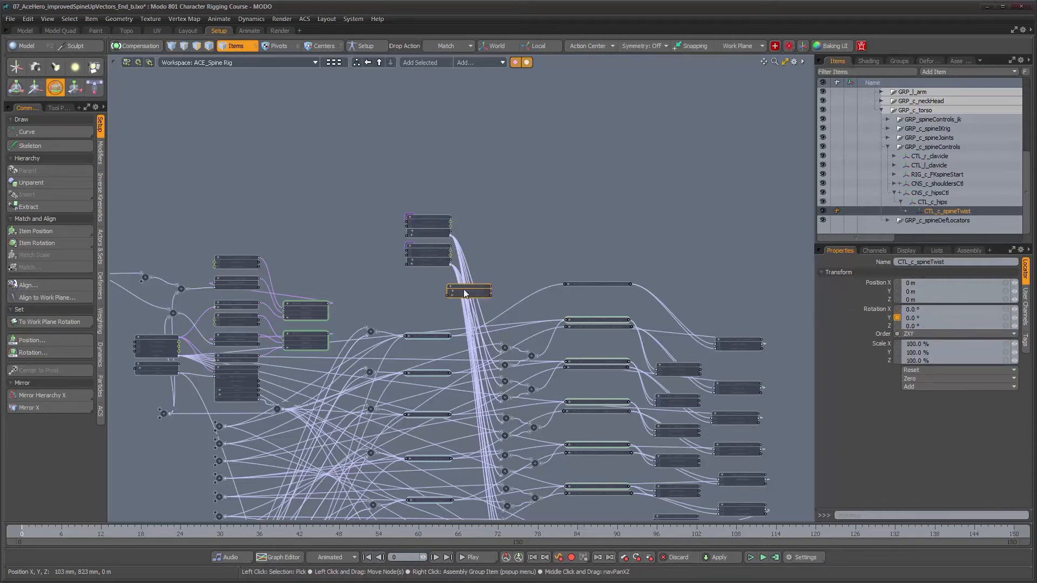
scroll(439, 279, up, 5)
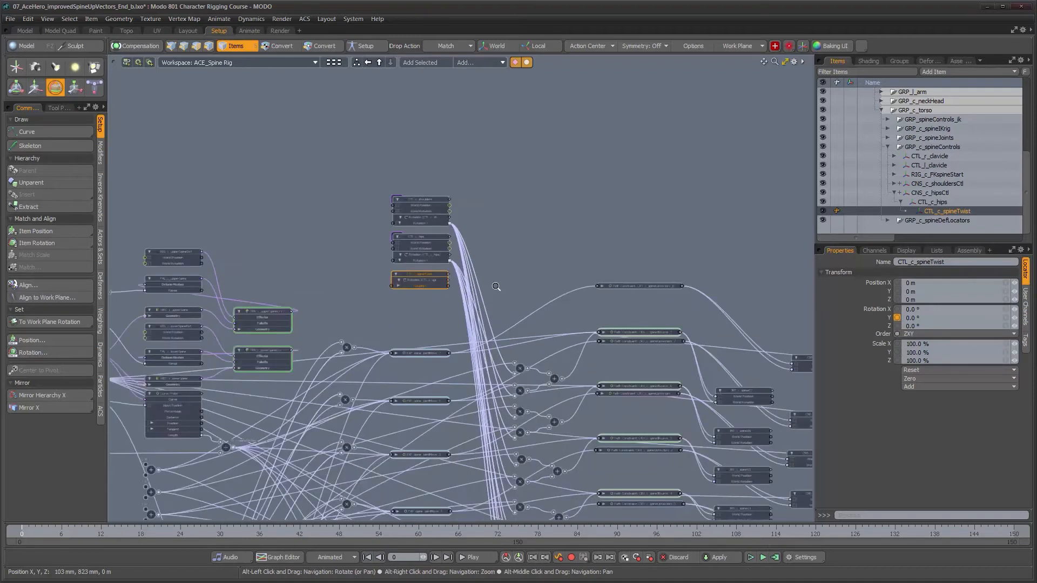
click(373, 284)
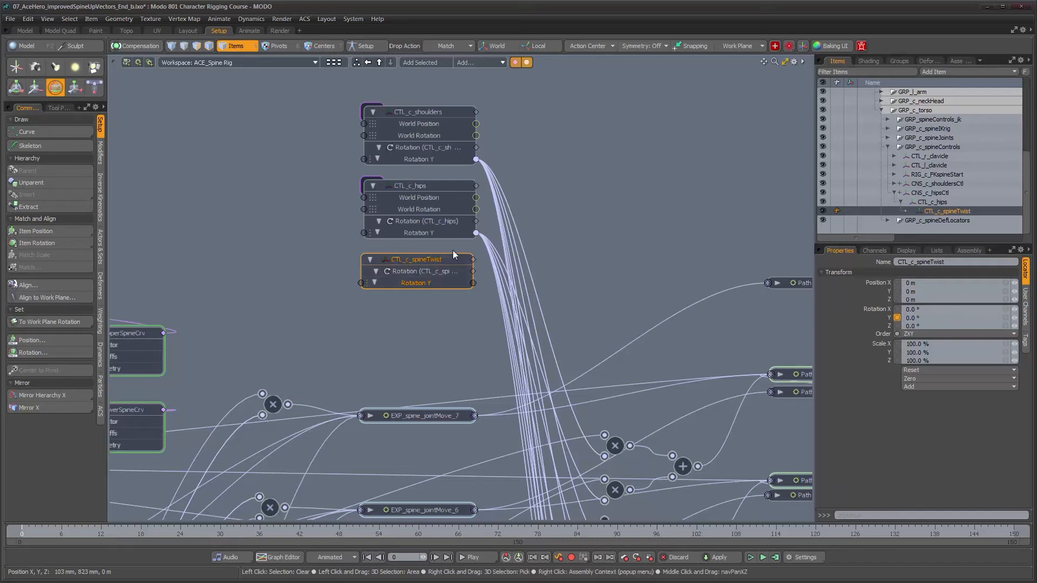
Transfer all outgoing links from the CTL_c_hips Rotation Y channel to the CTL_c_spineTwist Rotation Y channel
click(484, 247)
shift+drag(493, 260, 474, 283)
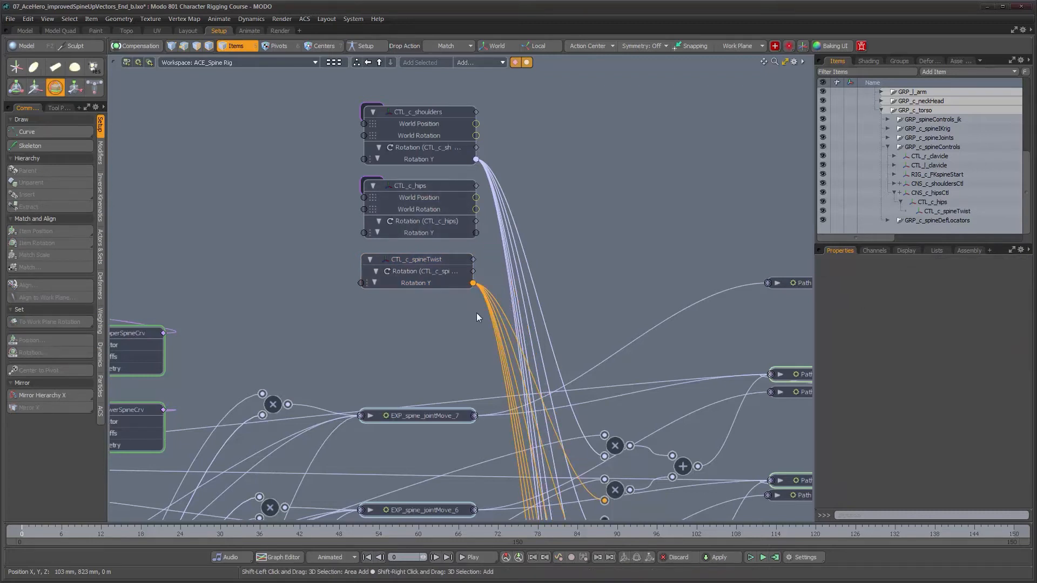
ctrl+alt+drag(503, 315, 463, 290)
Test-rotate CTL_c_hips about Y in the 3D view while inspecting the spine, and reset its Y rotation to 0
key(ctrl+space)
key(ctrl+space)
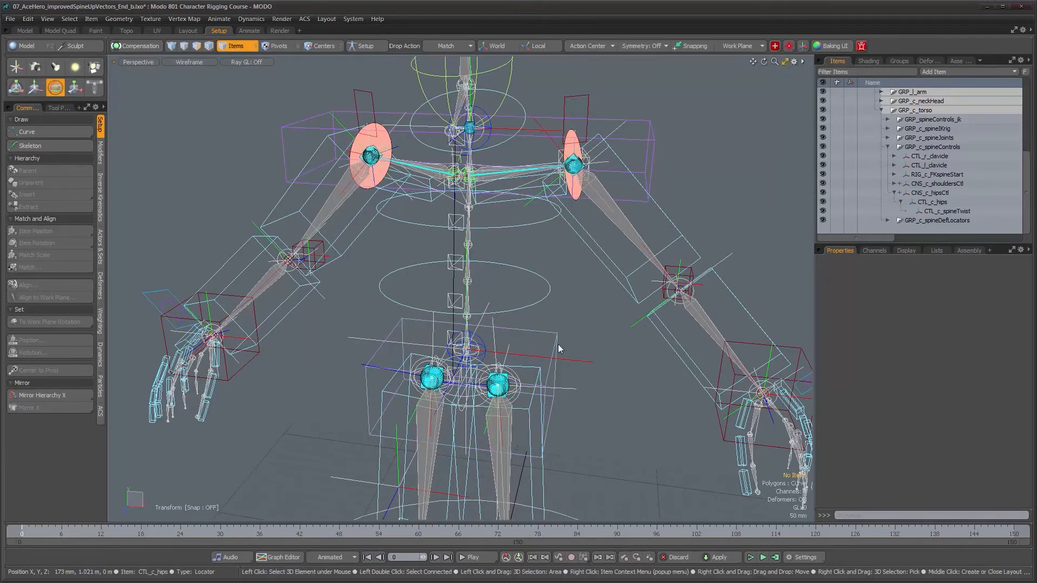
click(558, 348)
drag(478, 377, 534, 377)
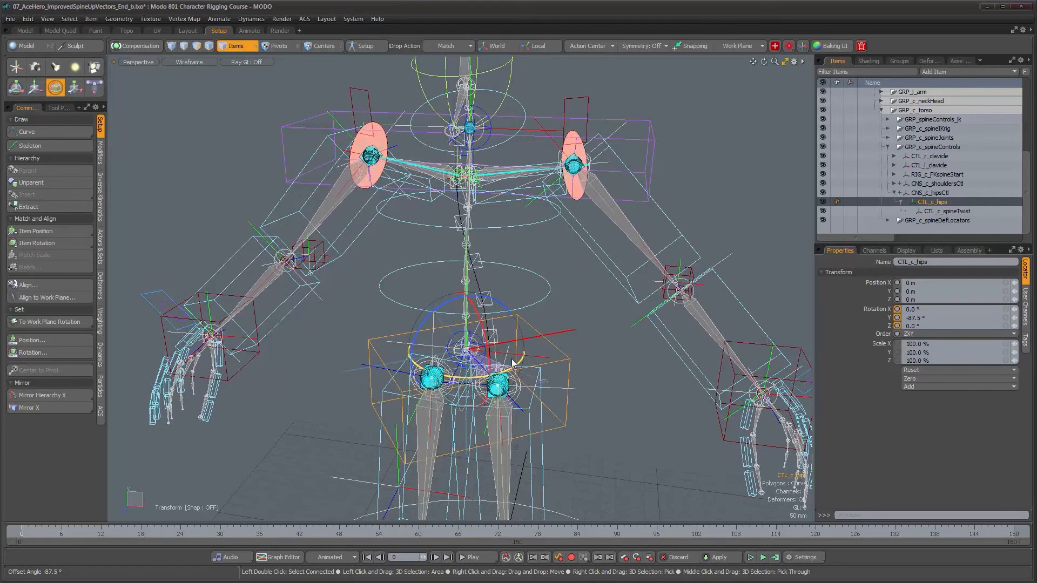
alt+drag(549, 283, 513, 323)
alt+drag(514, 323, 531, 331)
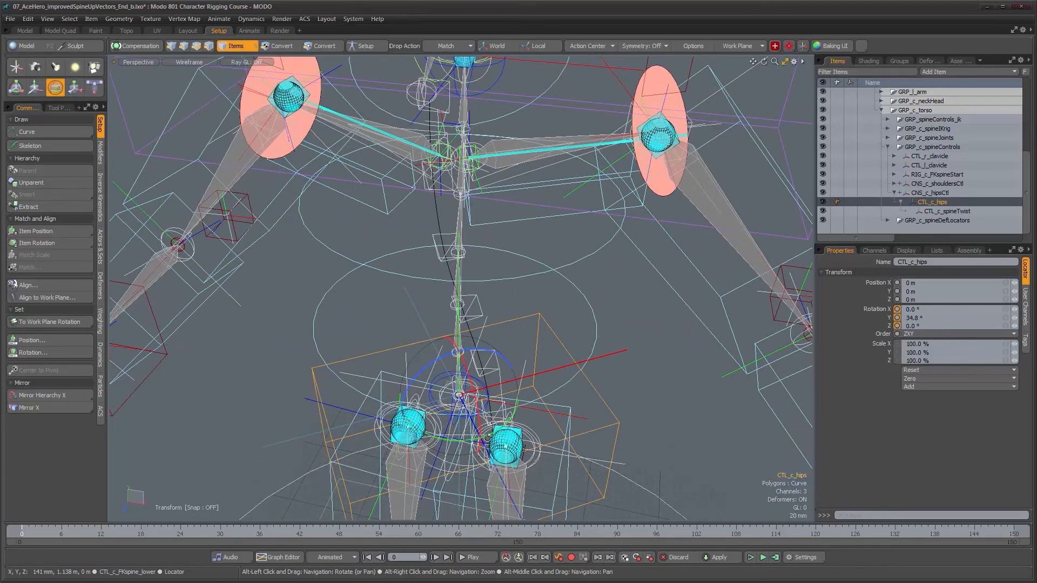
alt+drag(574, 449, 487, 389)
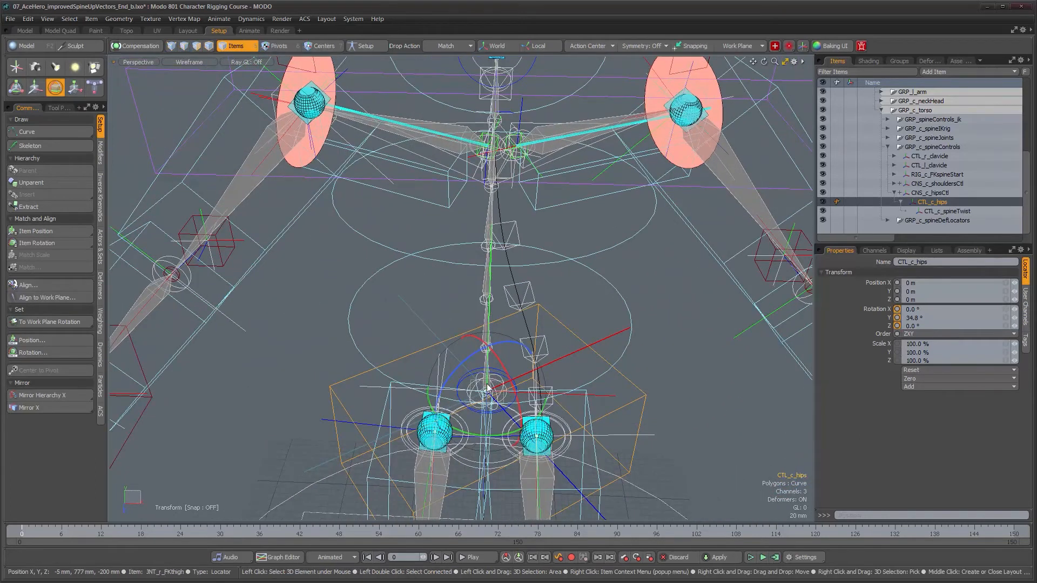
alt+drag(552, 382, 490, 253)
alt+drag(478, 107, 523, 173)
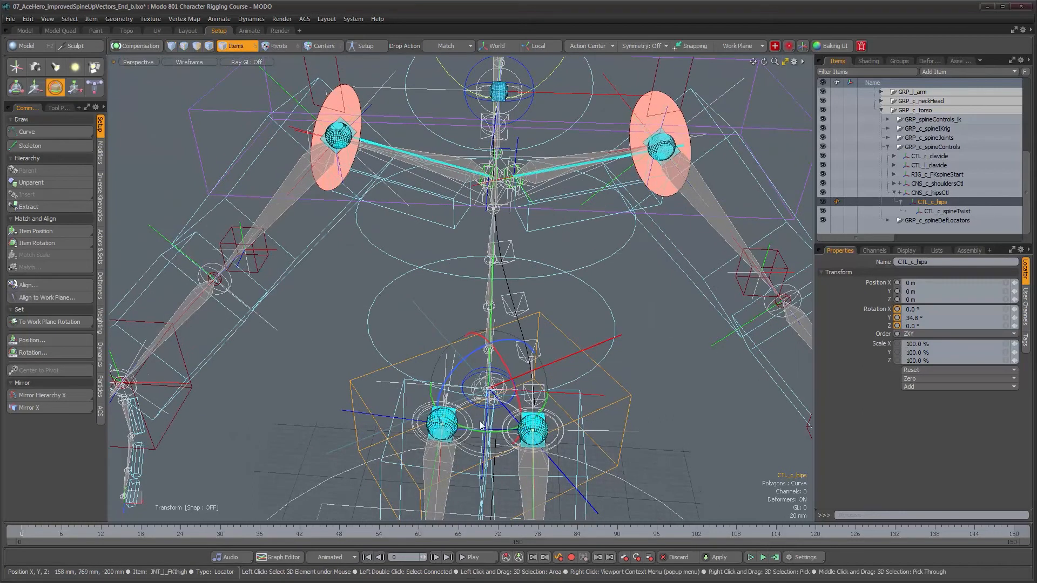
mouse_move(480, 430)
mouse_down()
mouse_move(382, 406)
mouse_move(546, 424)
mouse_move(497, 426)
mouse_move(389, 410)
mouse_move(589, 425)
mouse_move(467, 429)
mouse_up()
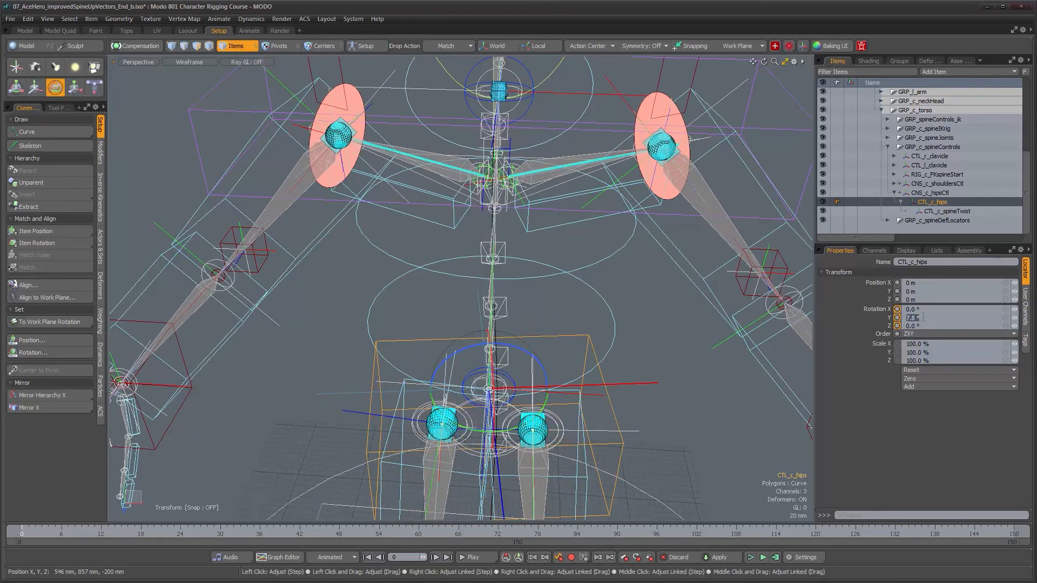
text(0)
key(Return)
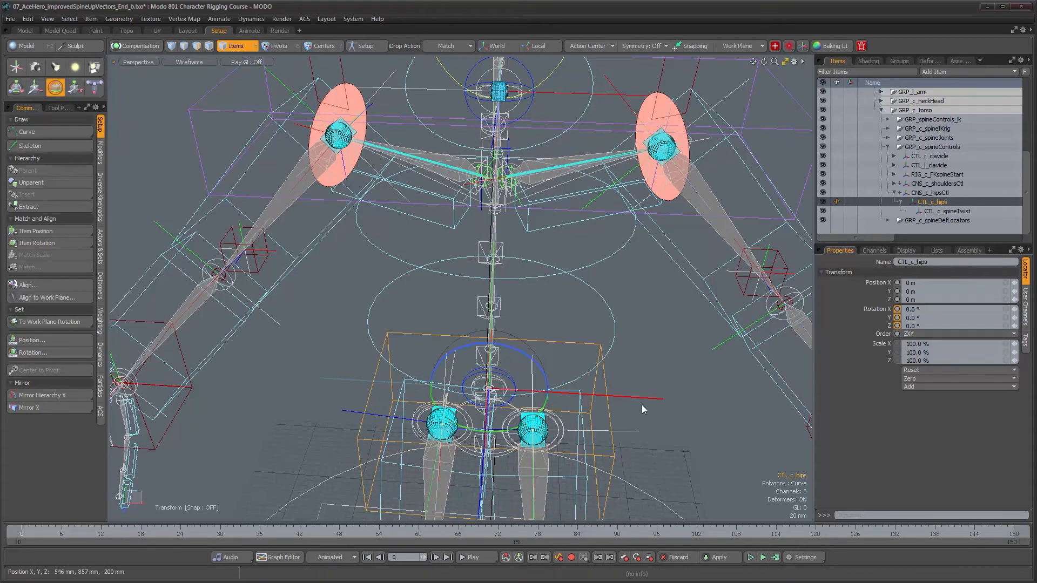
Select CTL_c_spineTwist, try twisting the spine with its Y rotation, and undo the rotation
key(Down)
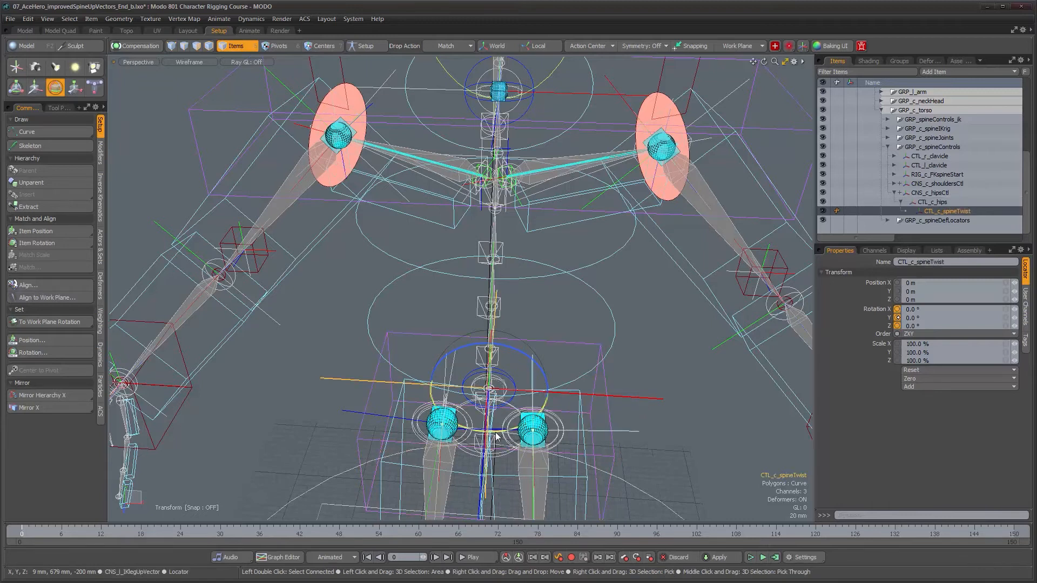
drag(502, 431, 454, 429)
drag(664, 436, 522, 340)
key(ctrl+z)
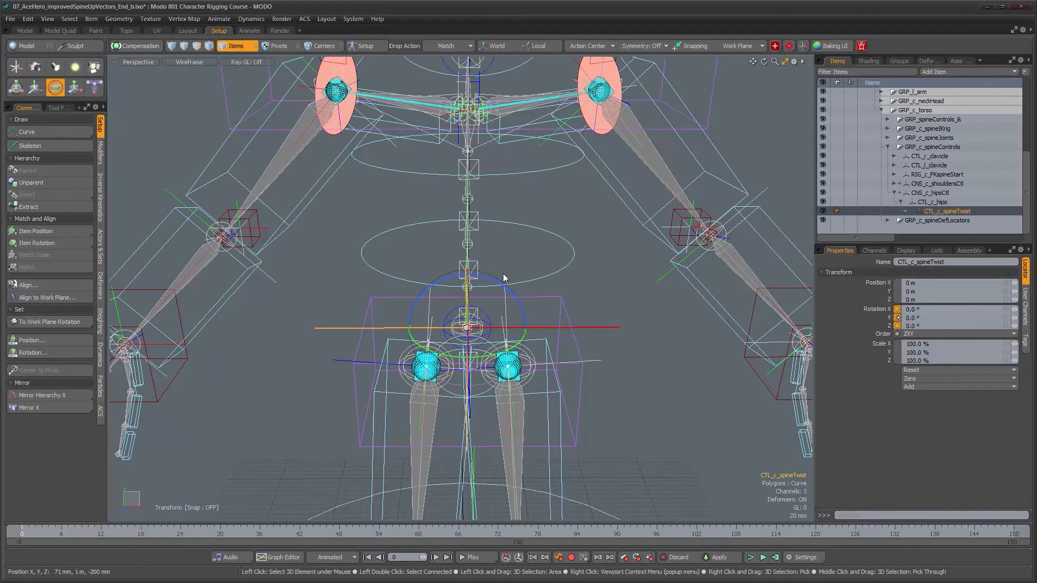
Select the JNT_c_spine05 joint in the 3D view and show it together with an enlarged schematic area
alt+middle_drag(500, 260, 482, 293)
alt+drag(500, 261, 523, 265)
alt+right_drag(523, 266, 534, 301)
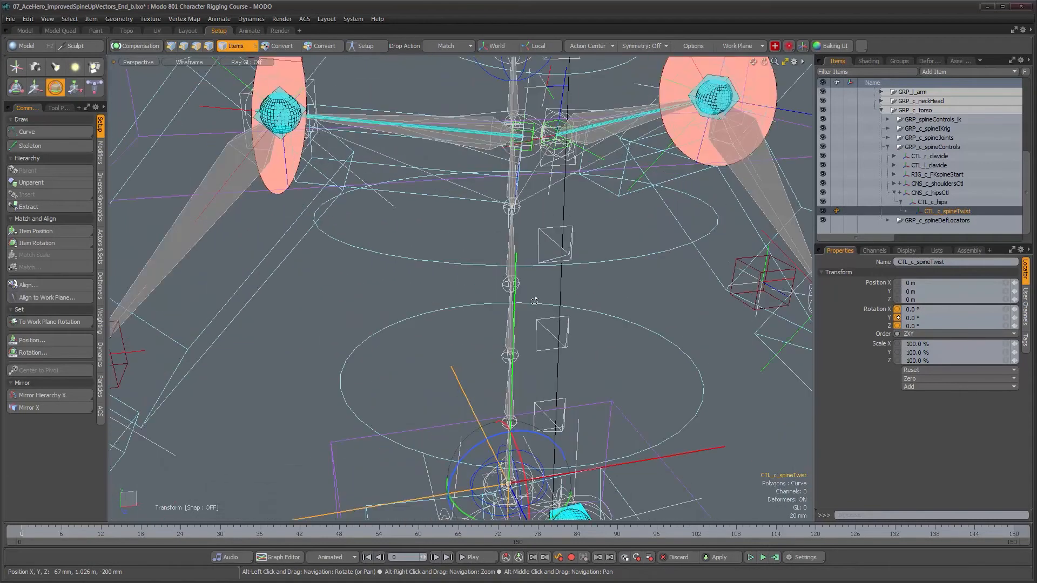
alt+drag(533, 221, 484, 253)
click(509, 223)
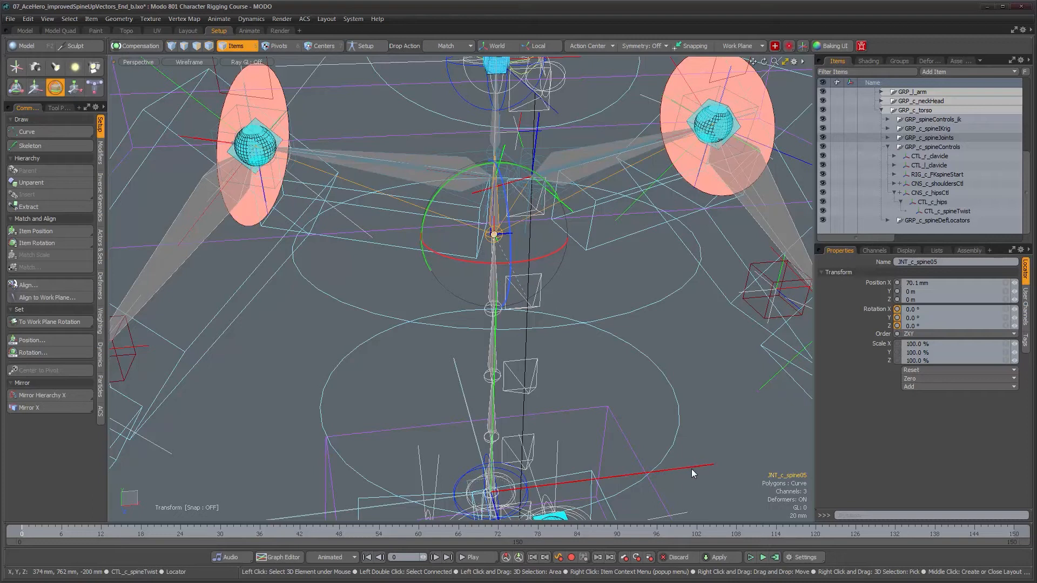
key(KP_0)
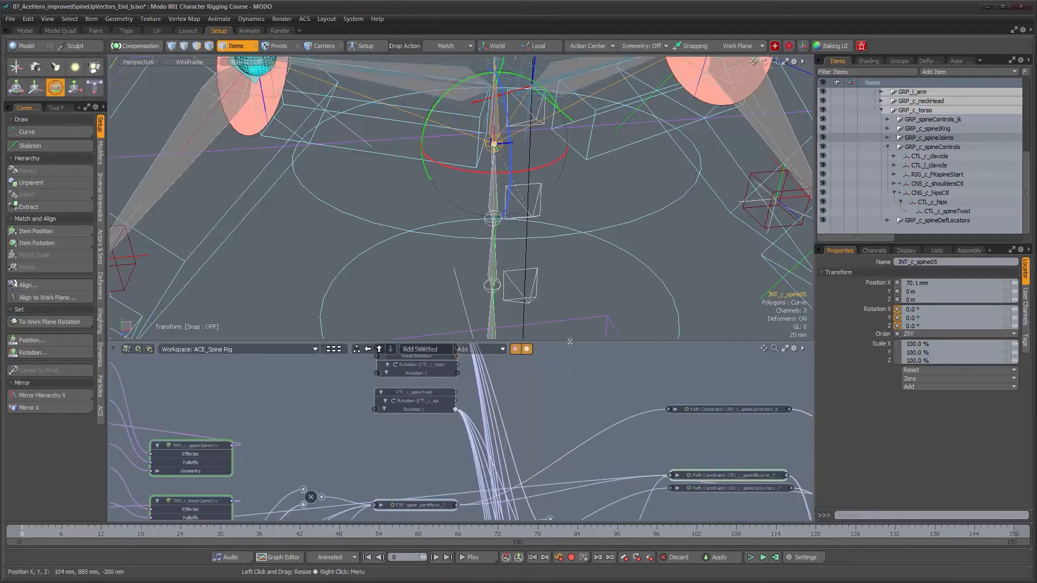
drag(564, 340, 564, 276)
Expand the CRV_c_spineIKcurve_5 path constraint driving JNT_c_spine05 and trace its Roll input back to the add and multiply nodes
alt+scroll(581, 203, down, 5)
alt+middle_drag(593, 218, 482, 171)
alt+drag(612, 410, 512, 240)
scroll(551, 378, down, 4)
scroll(580, 433, up, 6)
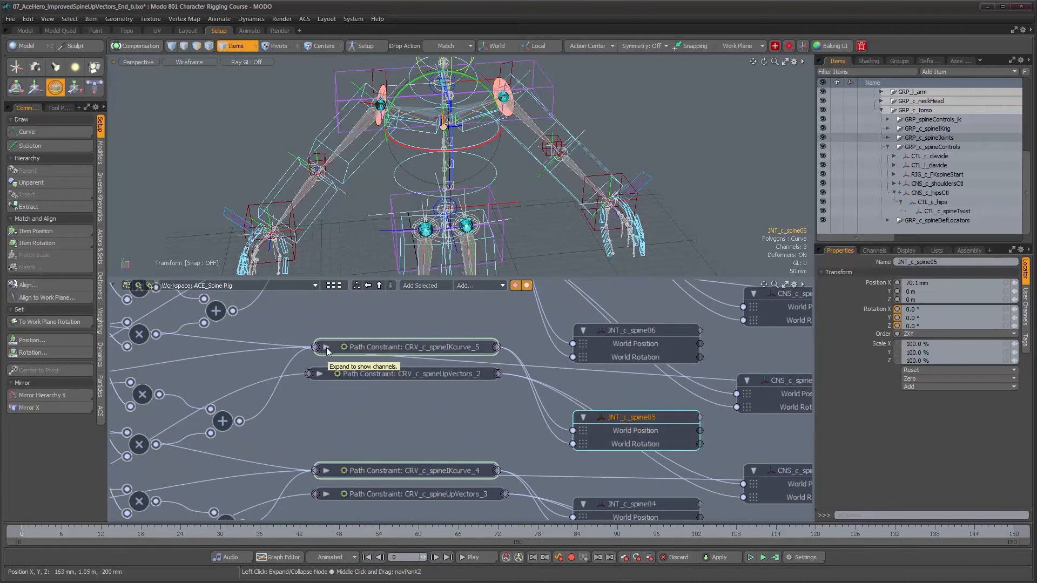
click(327, 347)
alt+drag(282, 440, 580, 393)
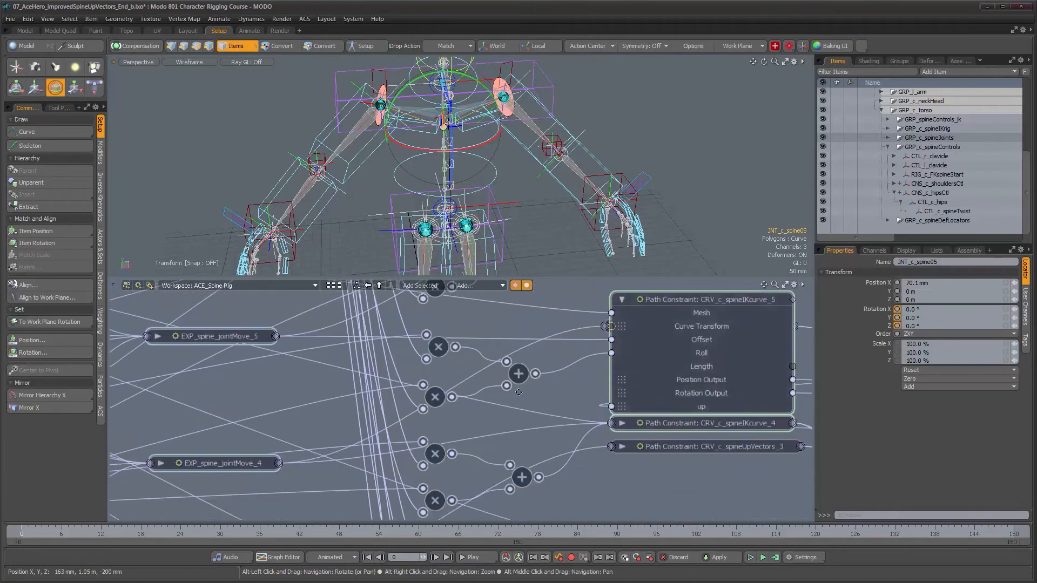
alt+right_drag(581, 393, 485, 394)
middle_drag(540, 377, 609, 423)
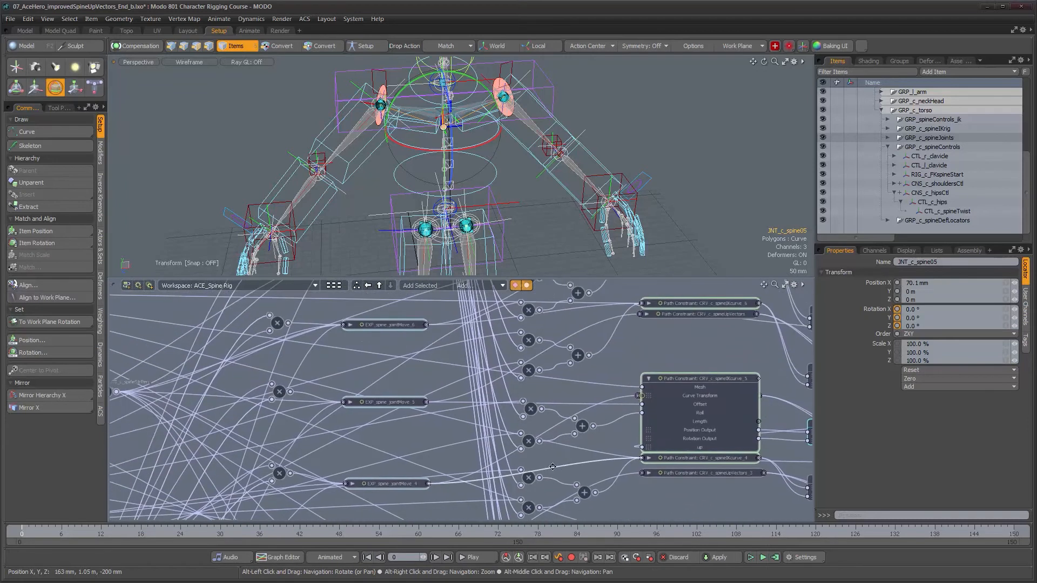
Disconnect the CTL_c_spineTwist Rotation Y link from the lower multiply node feeding the Roll of CRV_c_spineIKcurve_5
click(531, 443)
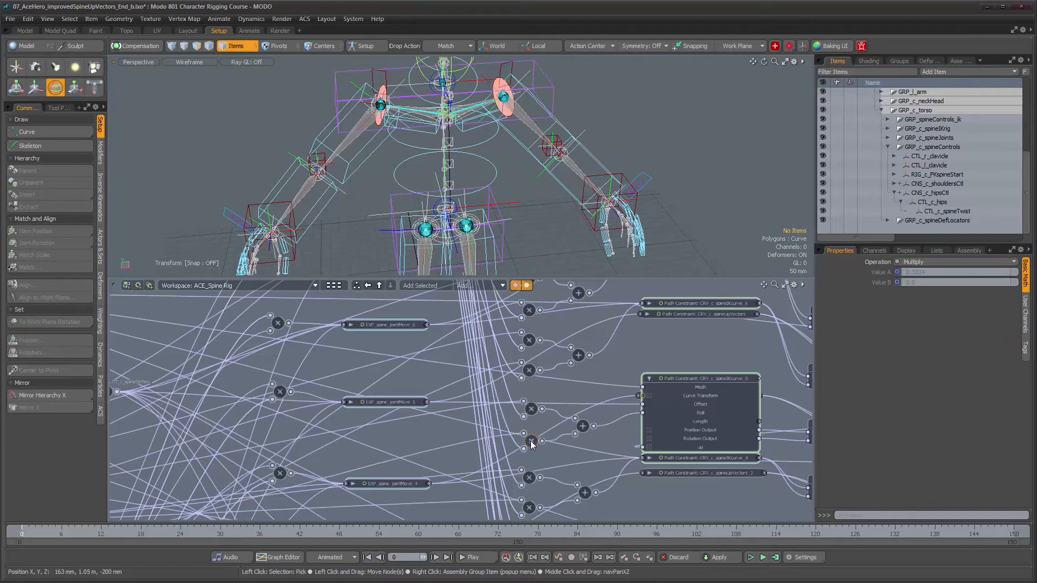
click(514, 442)
alt+drag(477, 319, 496, 412)
scroll(465, 395, up, 4)
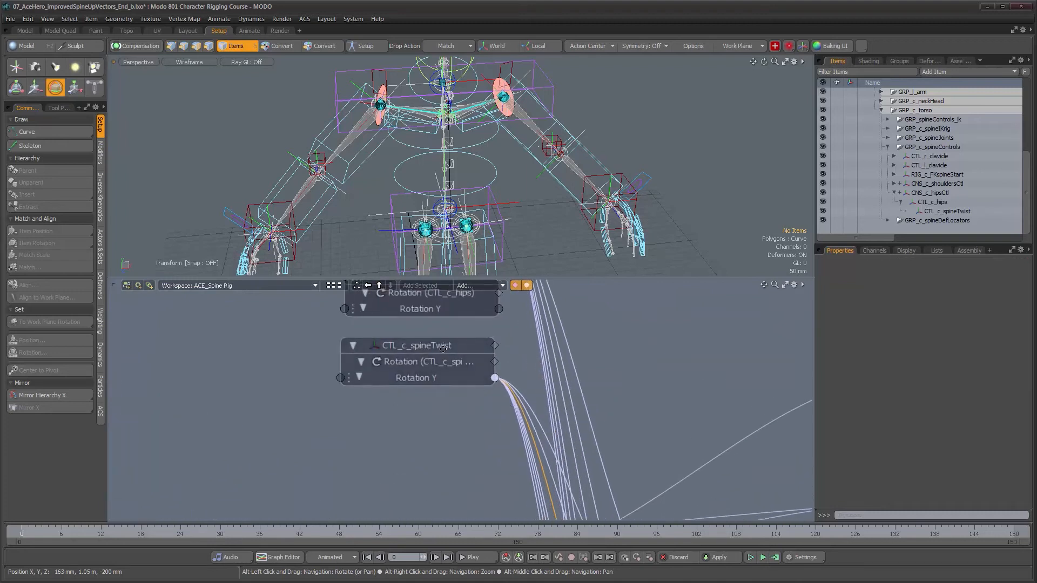
alt+drag(568, 490, 557, 394)
alt+right_drag(557, 394, 511, 426)
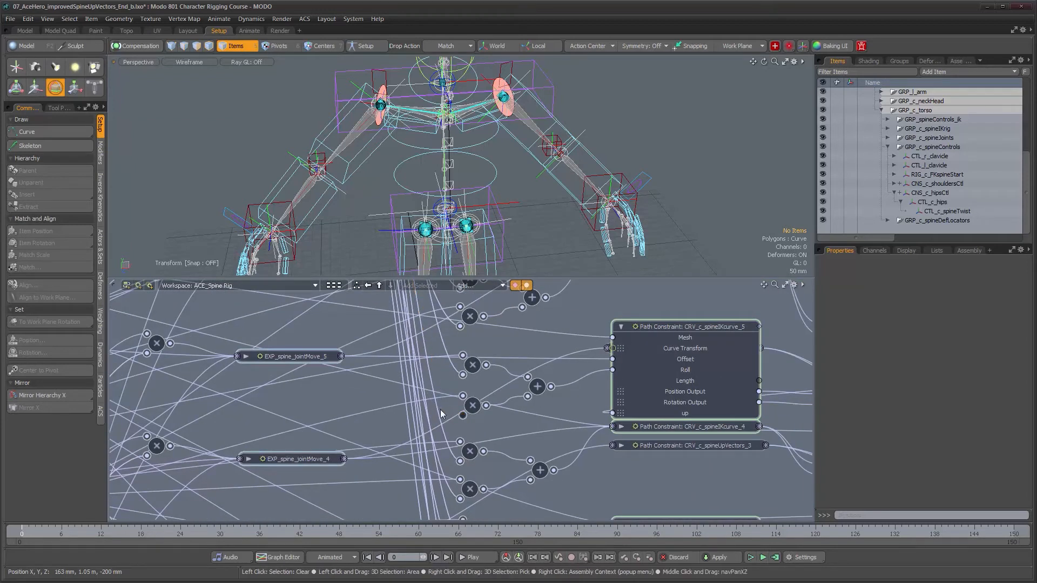
Rotate CTL_c_spineTwist to -11.0° about Y and inspect how the spine joints respond from several angles
alt+drag(507, 209, 489, 260)
click(510, 201)
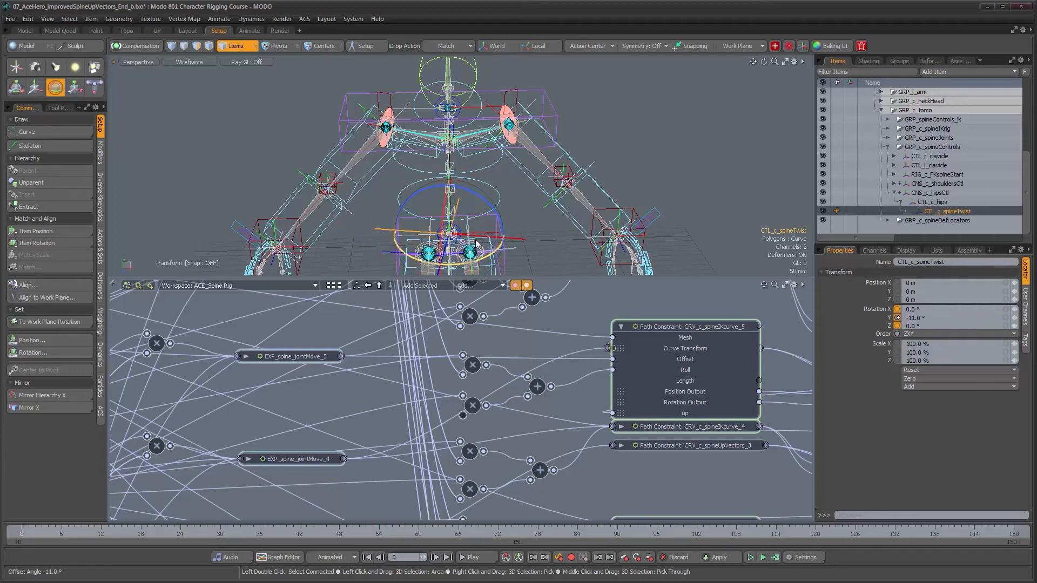
alt+middle_drag(455, 156, 469, 178)
alt+scroll(469, 178, up, 7)
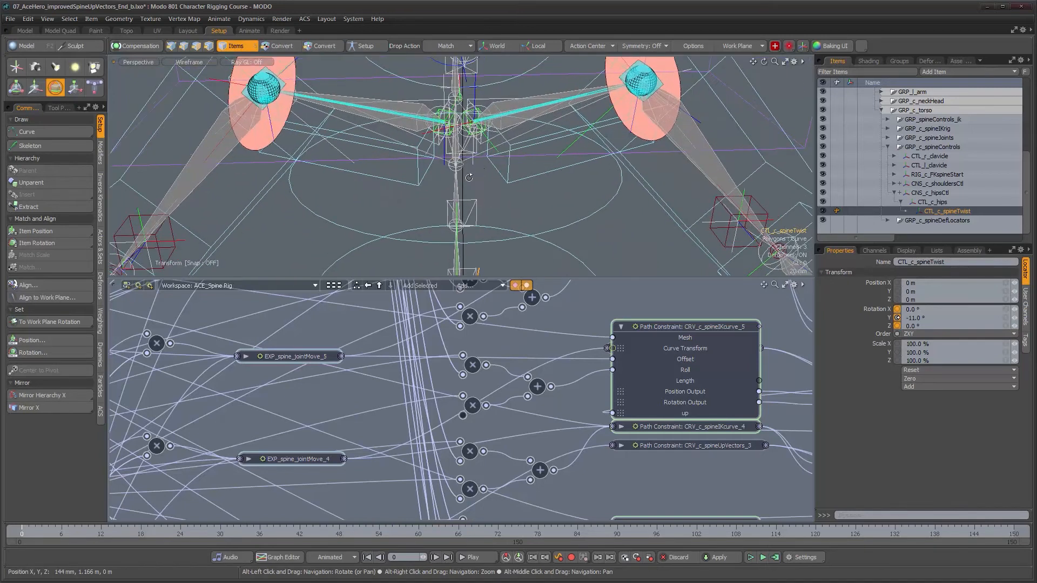
alt+drag(469, 177, 513, 157)
alt+drag(535, 192, 507, 231)
Collapse the CRV_c_spineIKcurve_5 path constraint node and nudge the CRV_c_spineIKcurve_6 node slightly upward
alt+right_drag(554, 431, 518, 434)
alt+drag(519, 434, 488, 432)
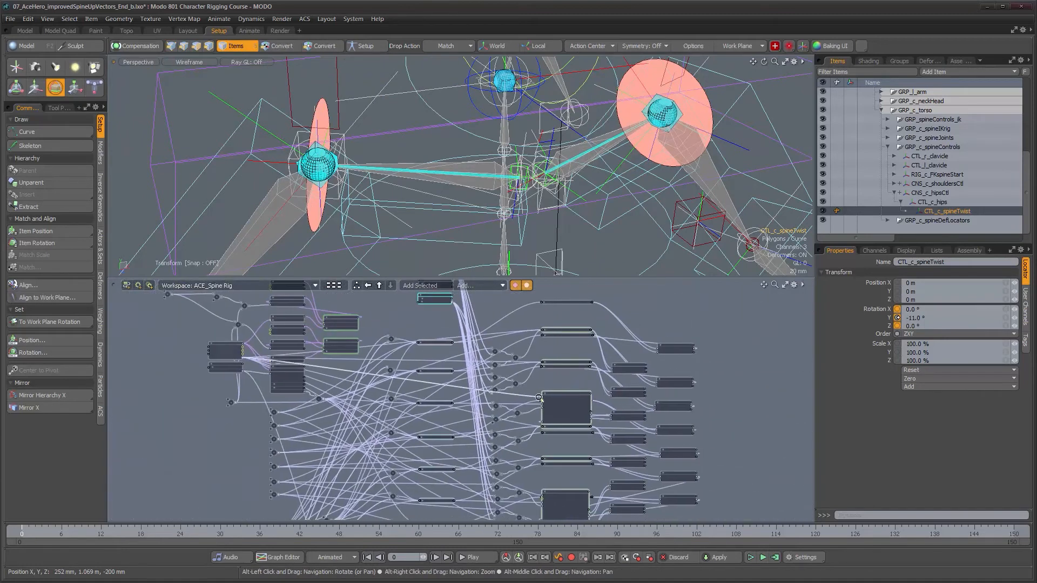
scroll(539, 397, up, 5)
alt+drag(582, 374, 596, 352)
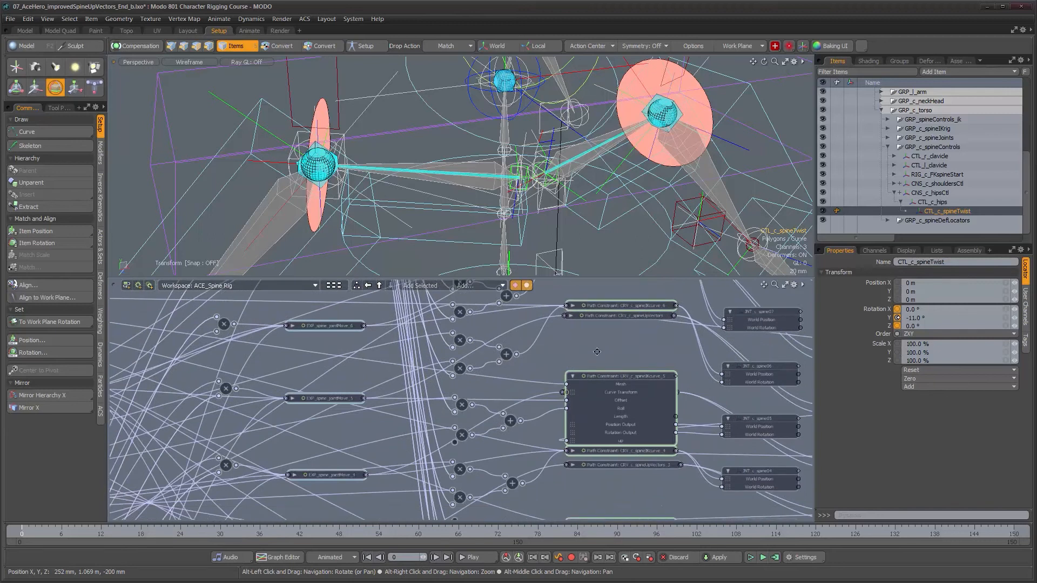
click(573, 376)
drag(600, 306, 596, 304)
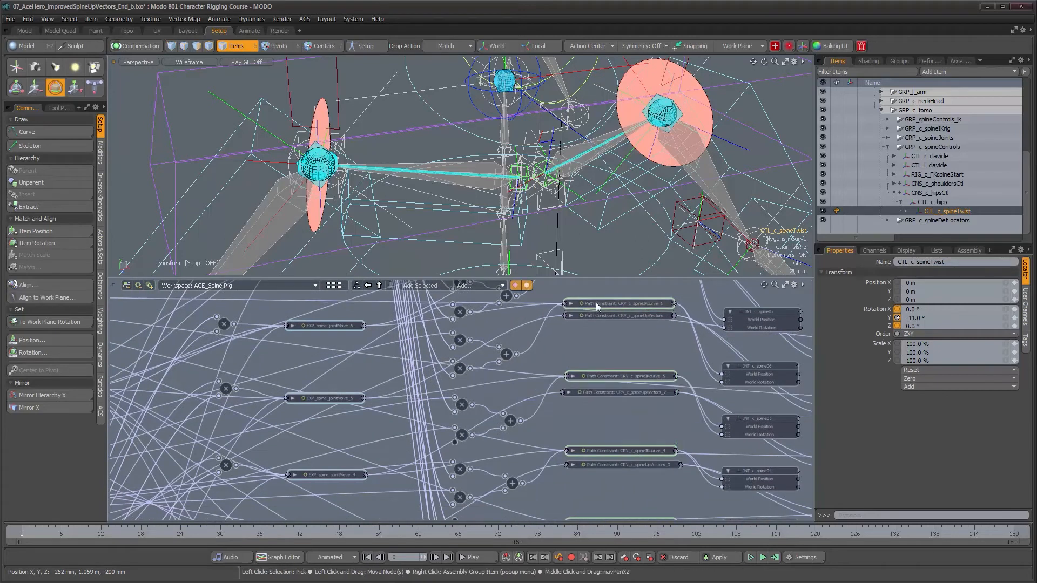
Trace the link from CTL_c_spineTwist to the lower multiply node feeding CRV_c_spineIKcurve_6 and disconnect it
click(447, 373)
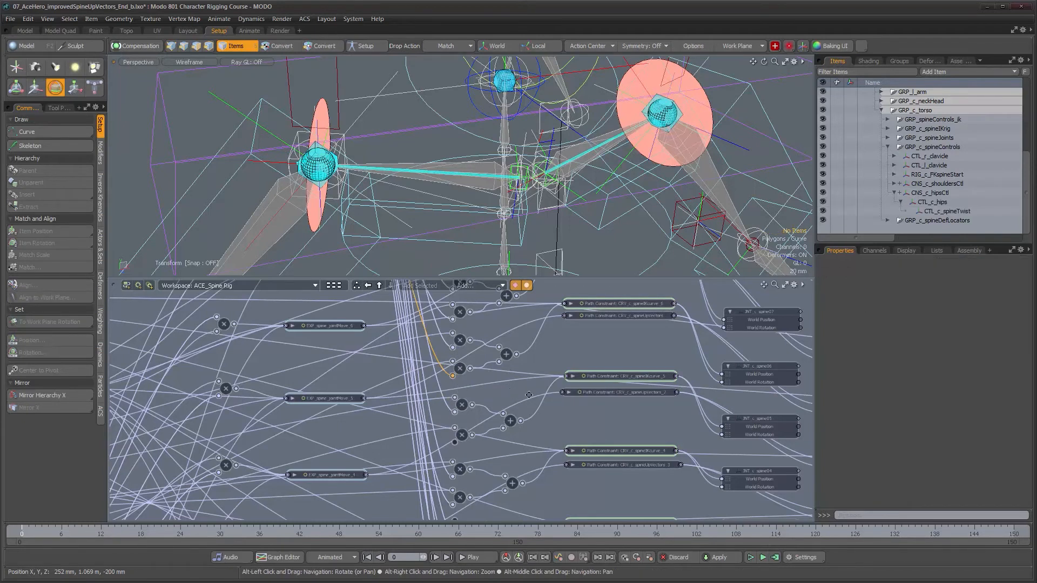
alt+drag(516, 404, 591, 423)
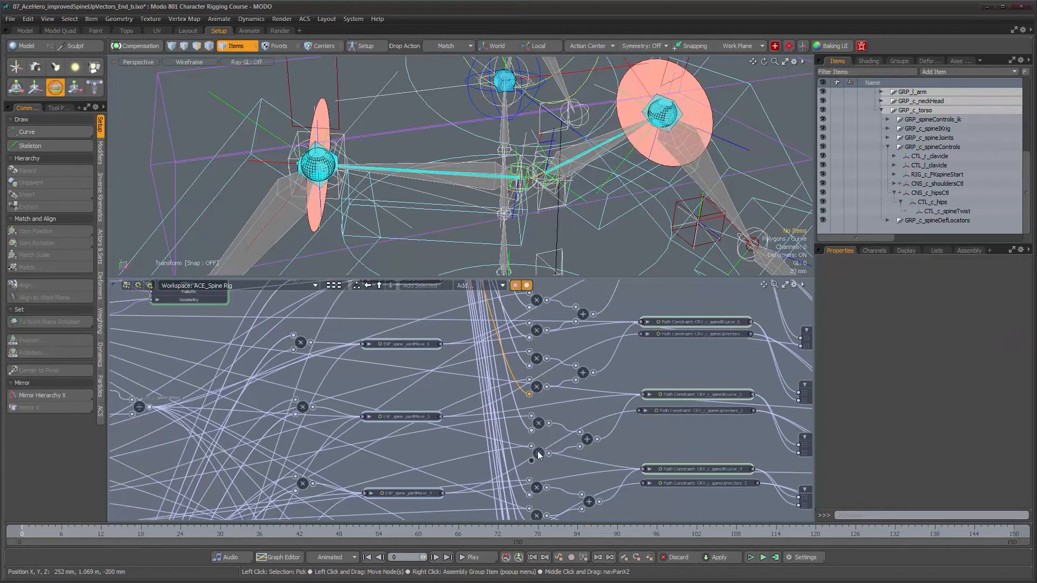
alt+drag(530, 364, 573, 443)
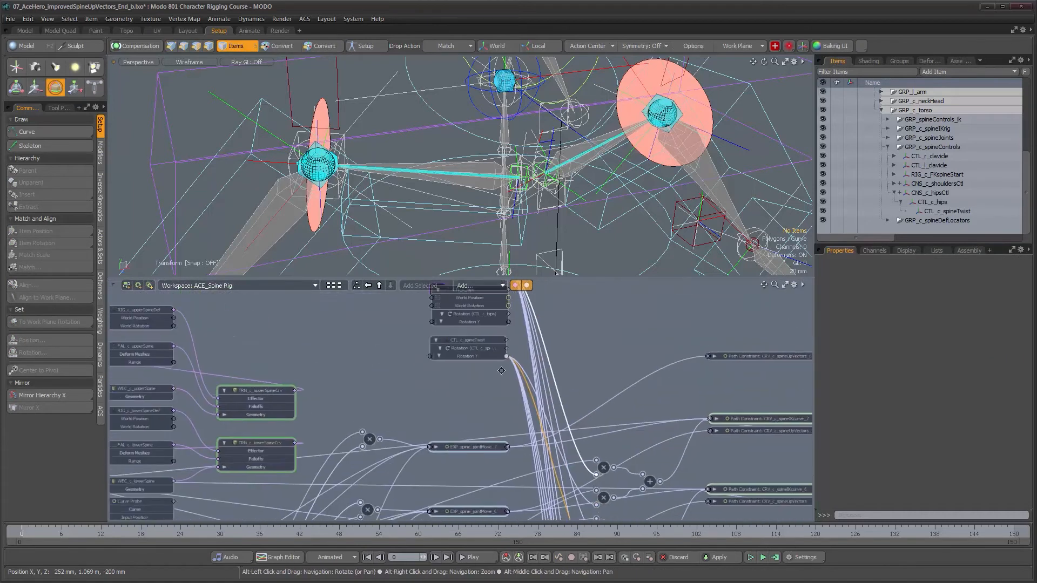
alt+drag(591, 507, 563, 375)
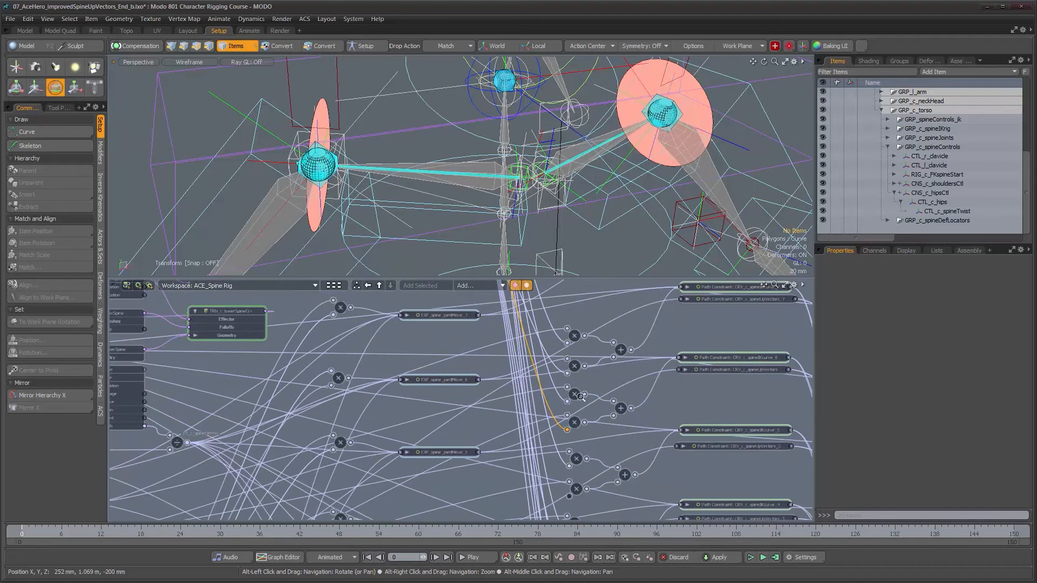
scroll(571, 398, up, 2)
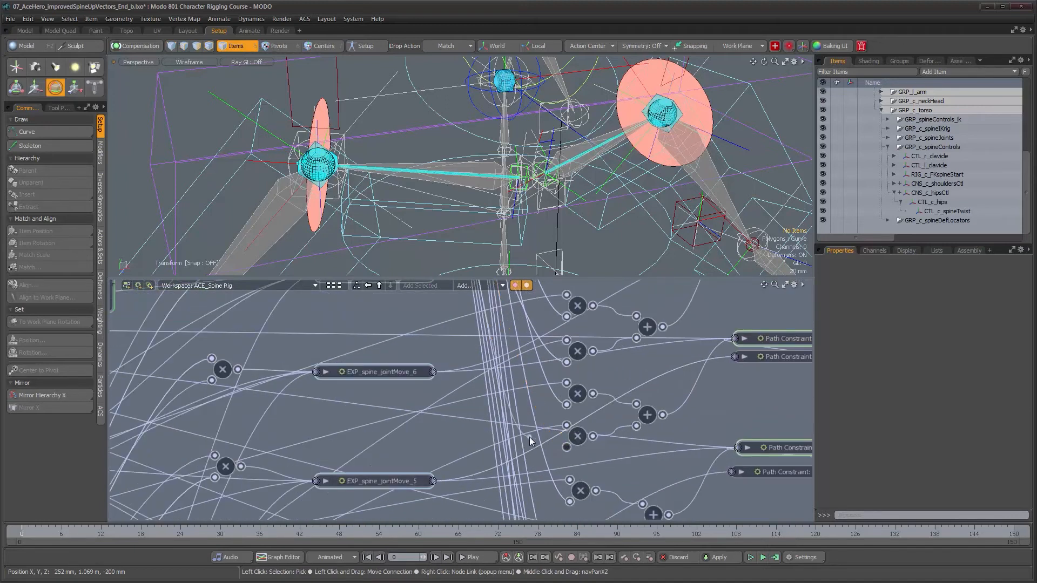
Disconnect the spine twist link from the lower multiply node feeding the CRV_c_spineIKcurve_7 path constraint
alt+drag(601, 378, 537, 450)
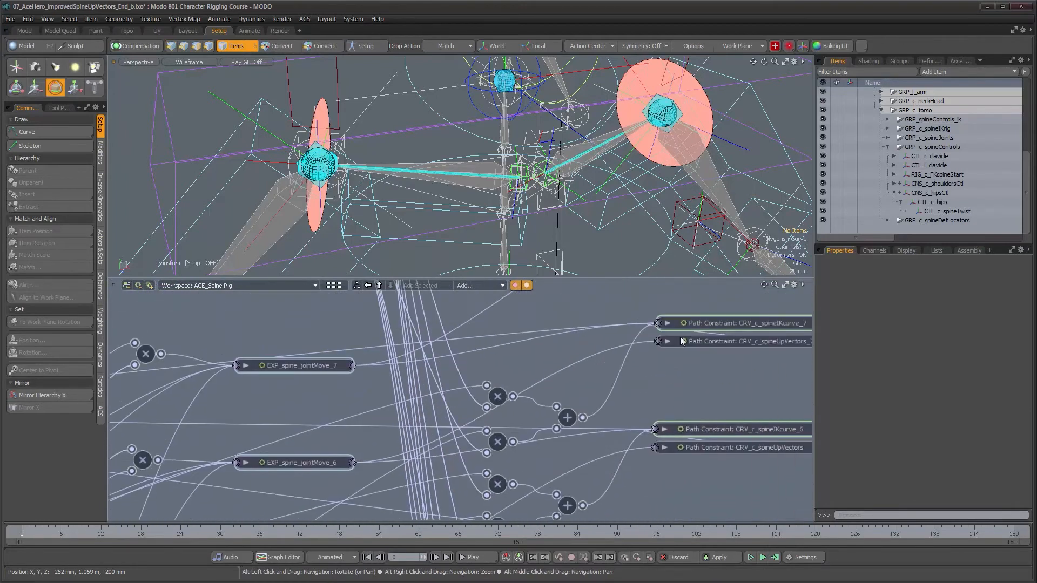
click(499, 442)
click(471, 444)
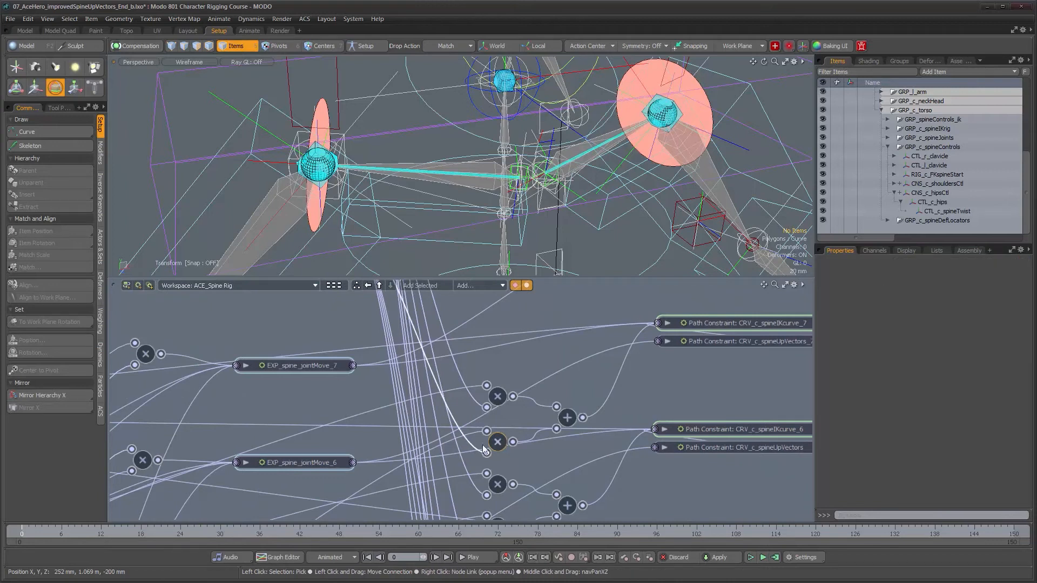
alt+drag(402, 313, 453, 400)
alt+drag(421, 335, 440, 369)
alt+drag(510, 376, 486, 292)
alt+drag(499, 436, 487, 375)
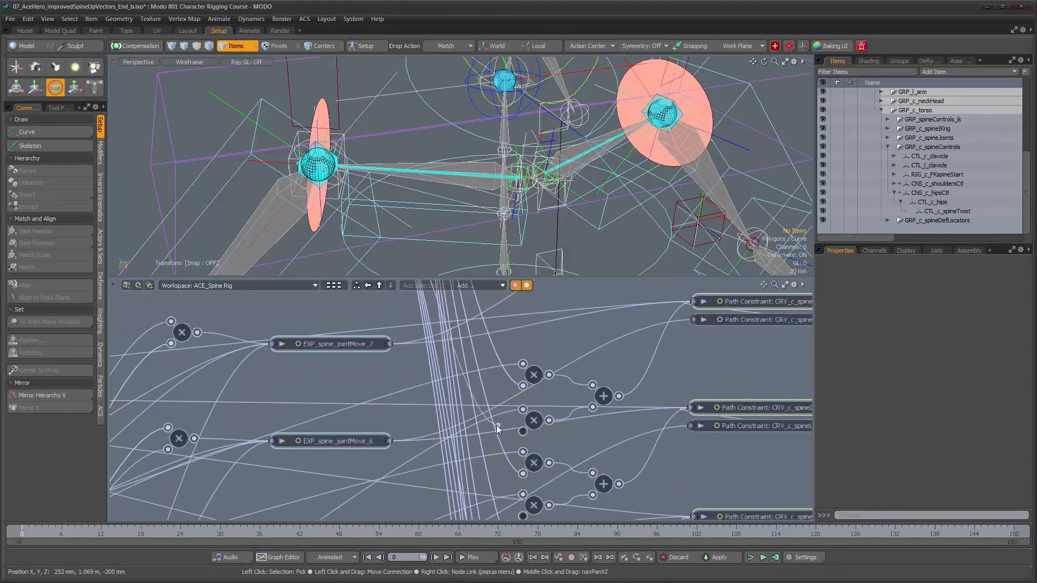
Rotate CTL_c_spineTwist to 33.6° about Y to test the spine joints, and reset its Rotation Y to 0°
alt+drag(541, 205, 548, 223)
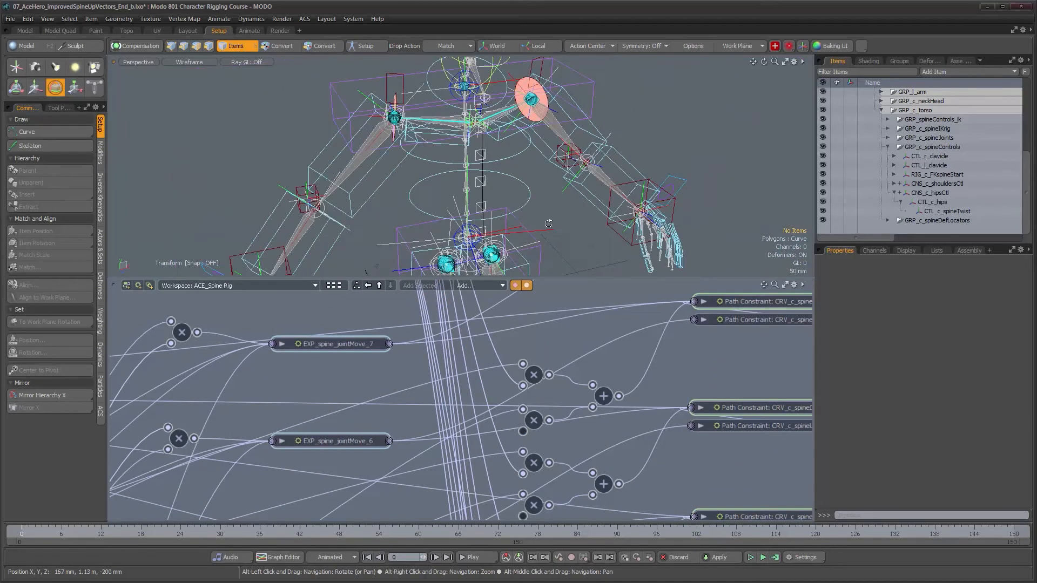
key(ctrl+space)
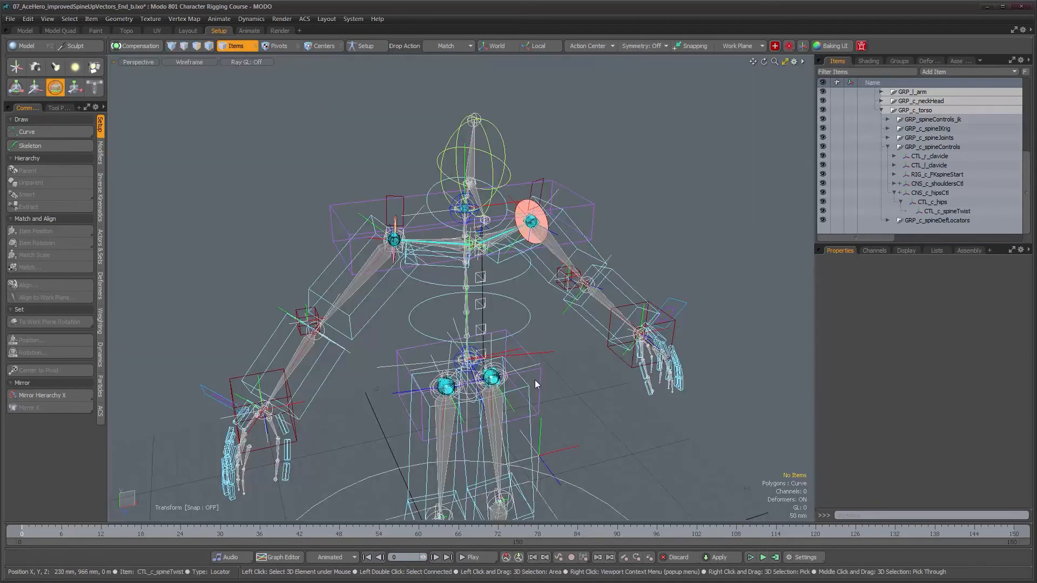
alt+drag(515, 409, 532, 378)
scroll(535, 368, up, 5)
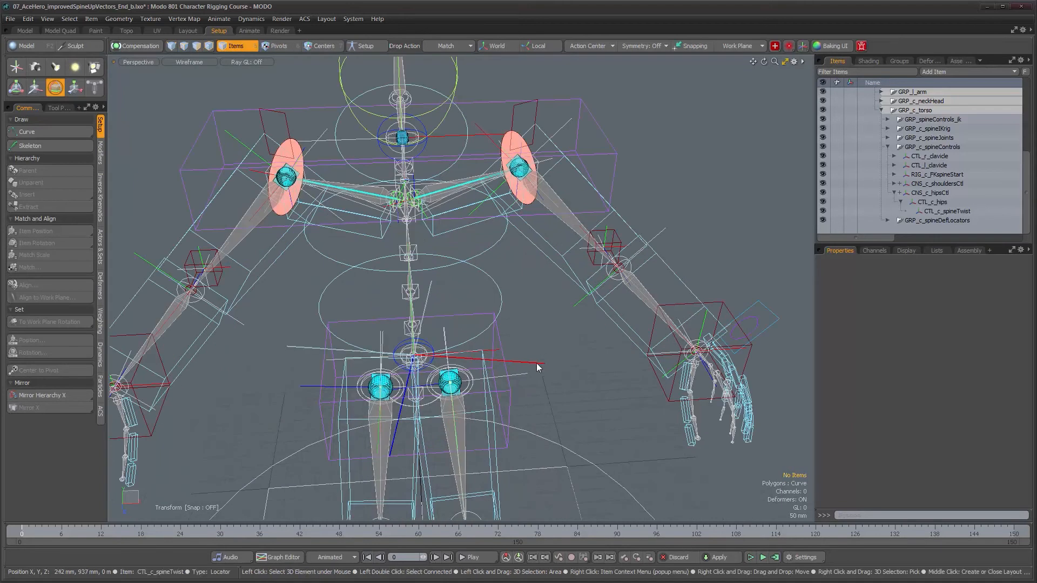
click(536, 363)
alt+drag(466, 360, 495, 381)
scroll(437, 374, up, 4)
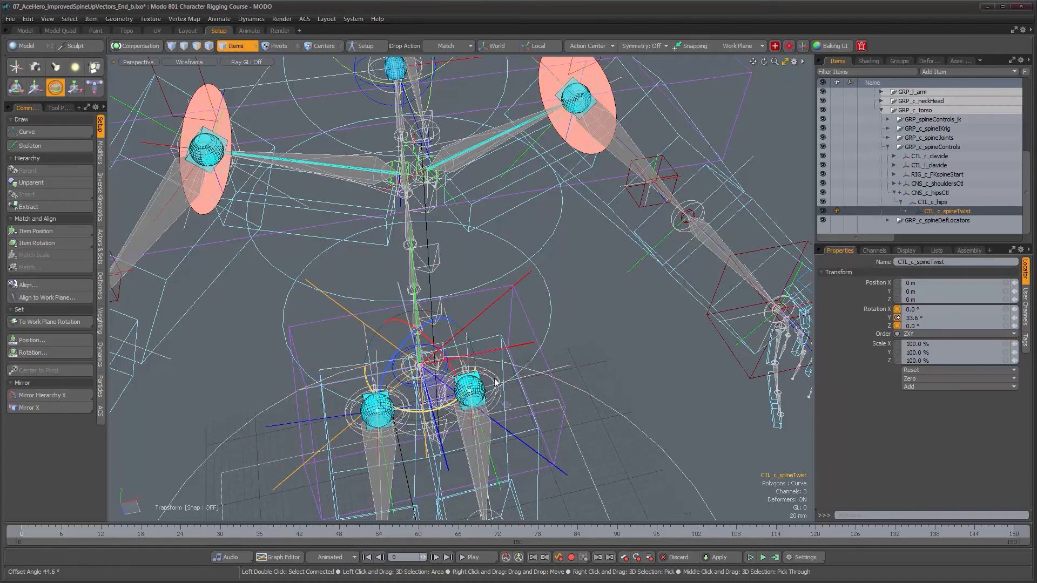
alt+drag(429, 395, 516, 403)
key(ctrl+z)
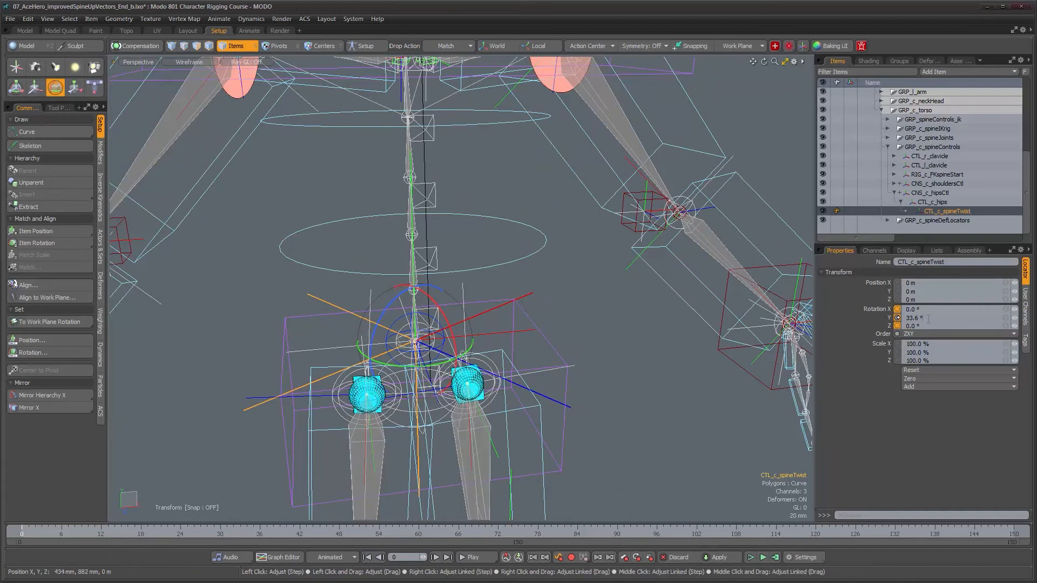
alt+drag(578, 363, 529, 398)
Try rotating CTL_c_hips about Y, undo it, and tilt CTL_c_hips to -30° about Z
click(523, 394)
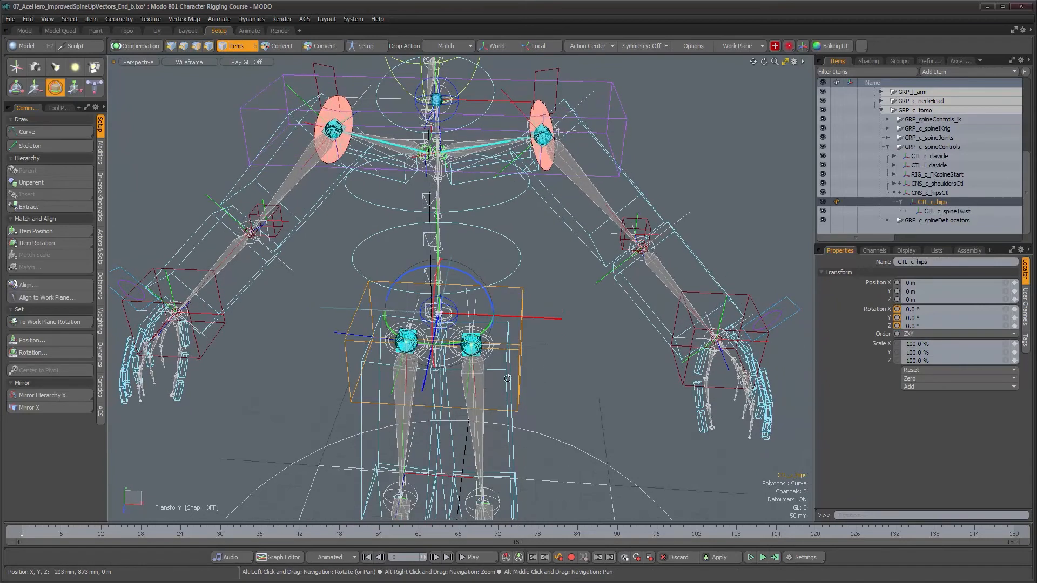
drag(439, 345, 549, 350)
key(ctrl+z)
drag(482, 280, 506, 298)
Try rotating CTL_c_spineTwist about Y with the hips tilted, and undo the rotation
key(q)
click(531, 363)
key(e)
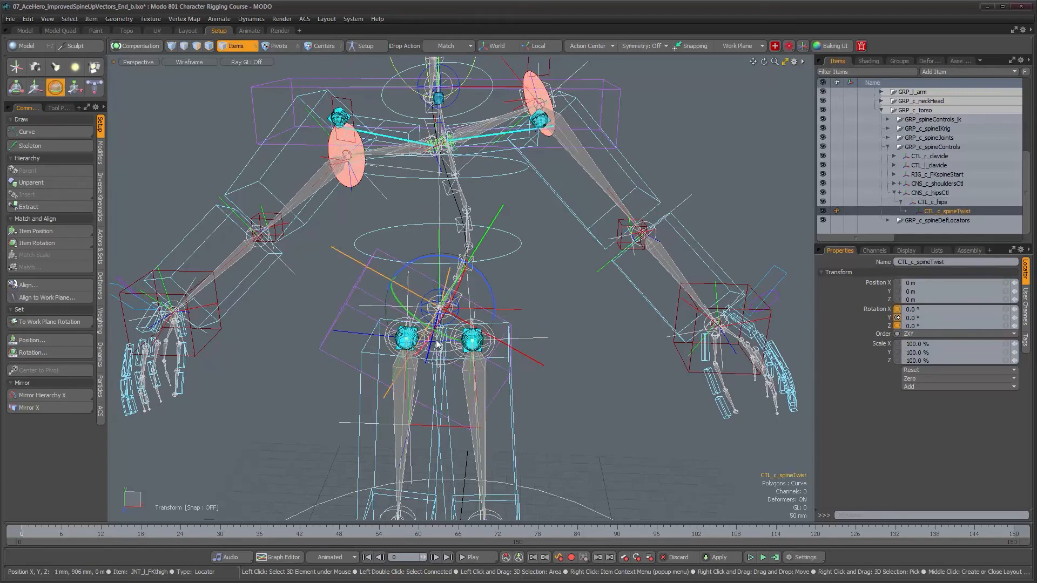
drag(435, 335, 484, 339)
drag(394, 346, 501, 354)
key(ctrl+z)
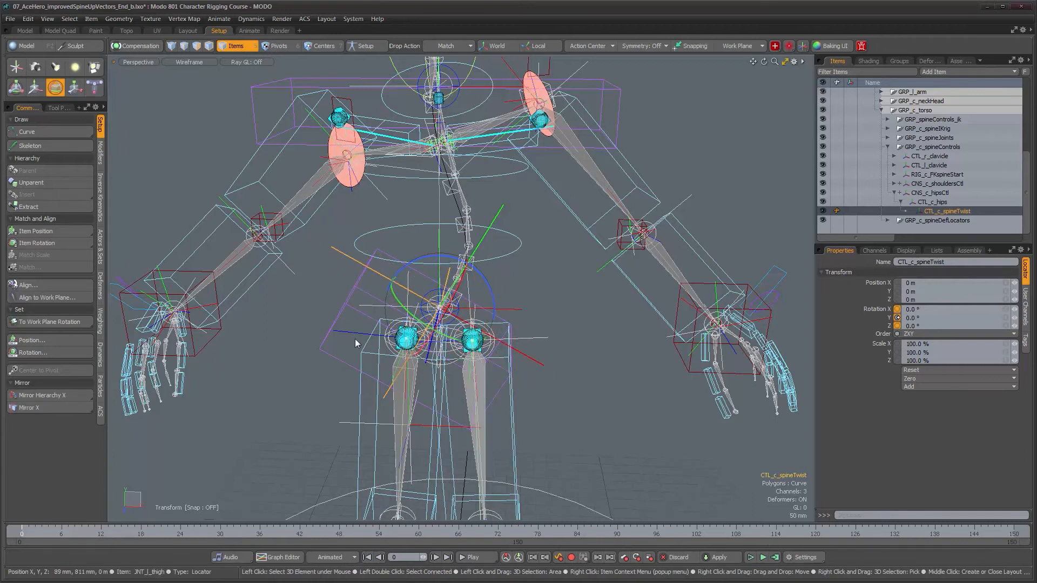
Reset the Rotation Z of CTL_c_hips to 0°
click(329, 339)
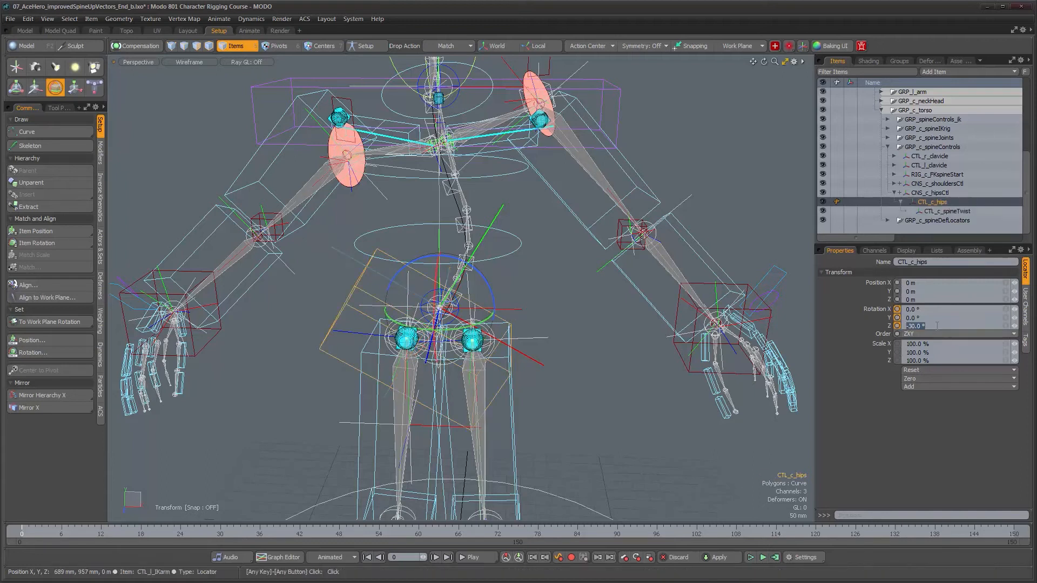
text(0)
key(Return)
alt+drag(667, 386, 605, 355)
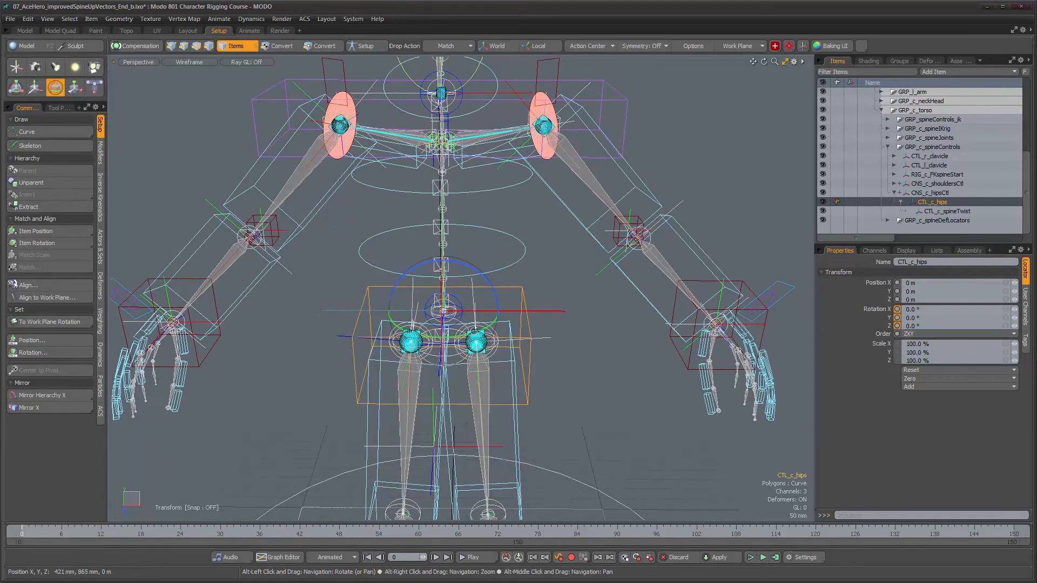
Clear the selection and add a new locator to the scene
scroll(461, 329, up, 5)
alt+drag(482, 332, 465, 308)
alt+drag(640, 333, 646, 344)
click(574, 323)
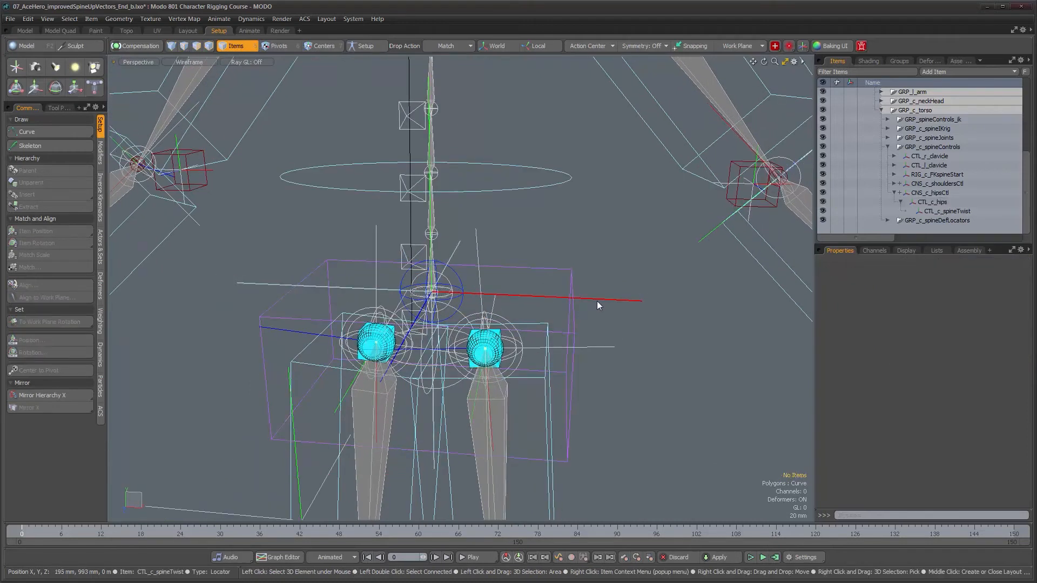
alt+drag(640, 359, 622, 342)
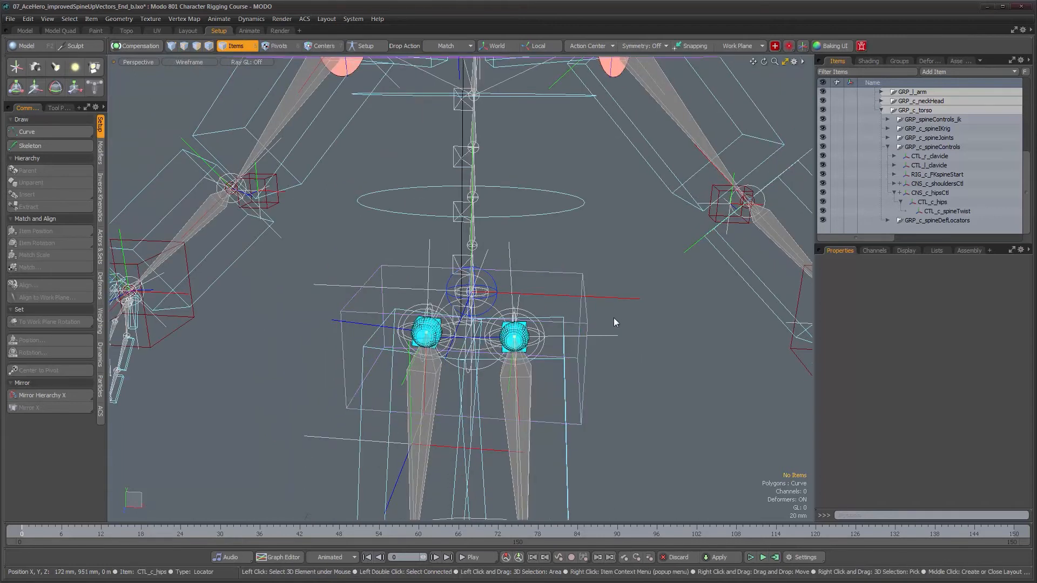
click(614, 323)
alt+right_drag(634, 381, 642, 388)
key(shift+l)
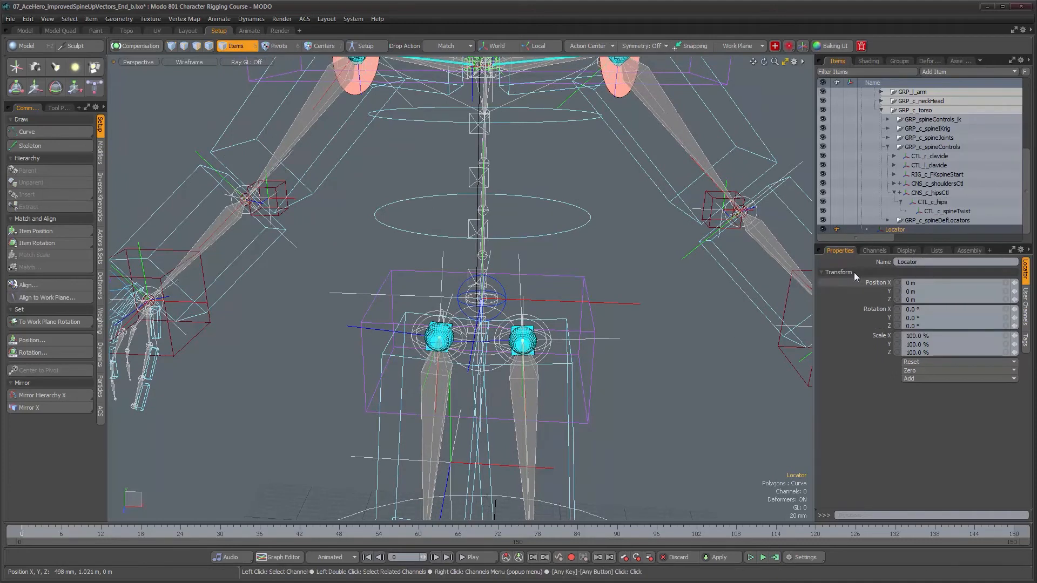
Place the new locator at the hips control's pivot (0 m, 1.007 m, 34 mm) and parent it under GRP_c_spineControls
scroll(883, 233, down, 1)
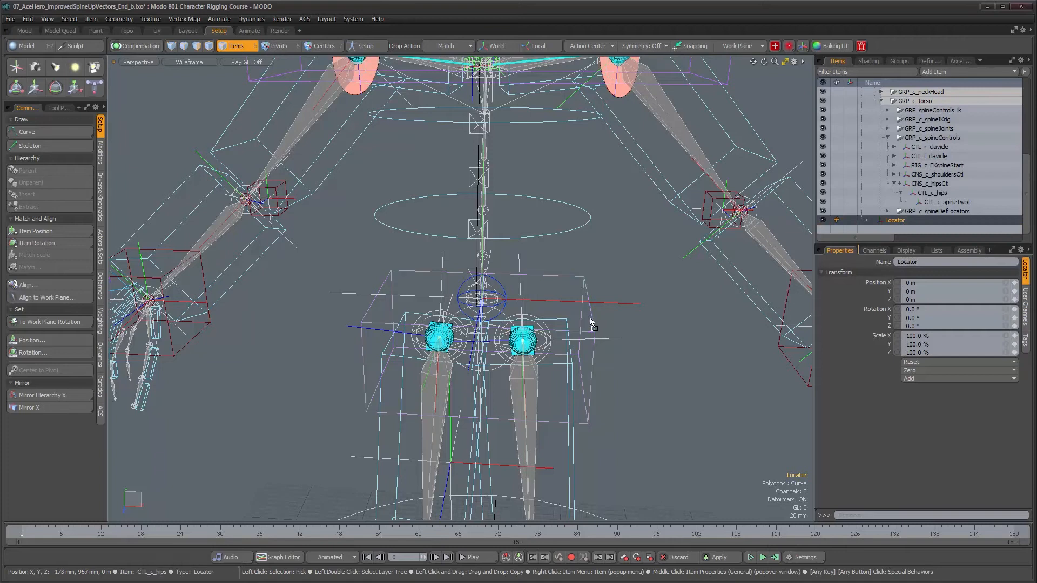
drag(593, 318, 629, 336)
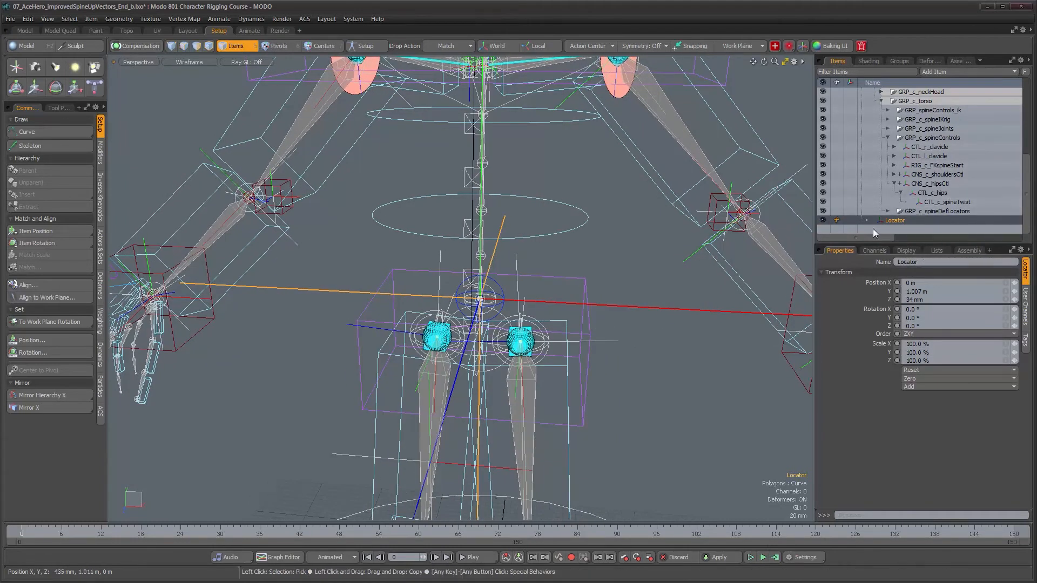
drag(893, 221, 927, 154)
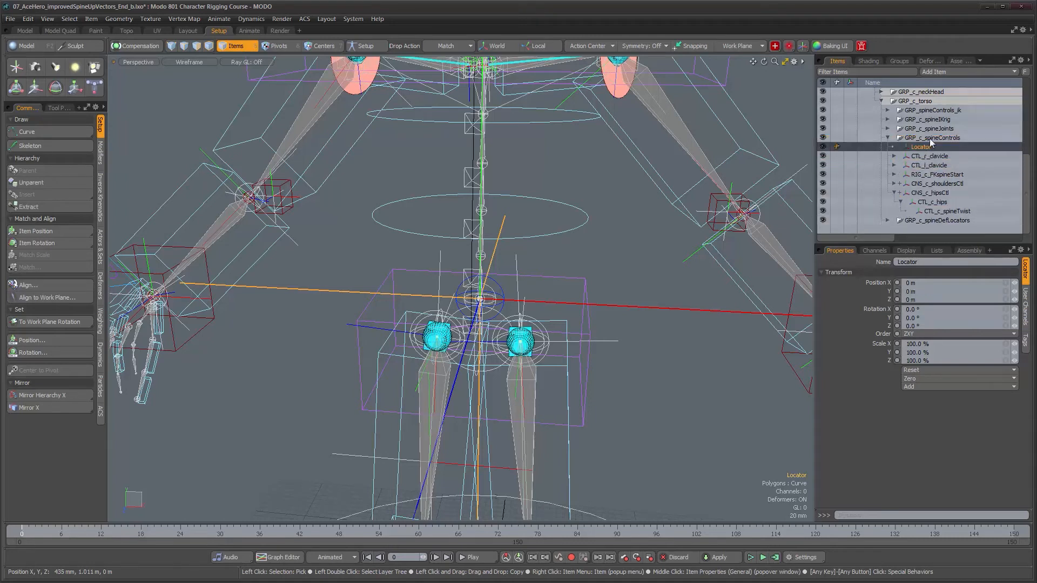
alt+drag(641, 229, 649, 238)
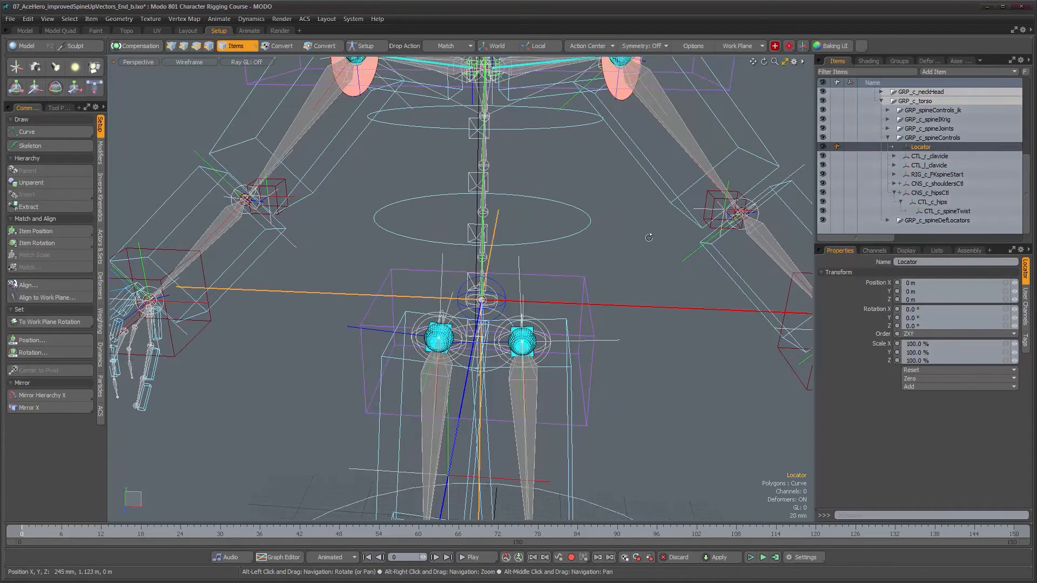
Rename the existing CTL_c_hips control as LOC_c_hips
double_click(918, 148)
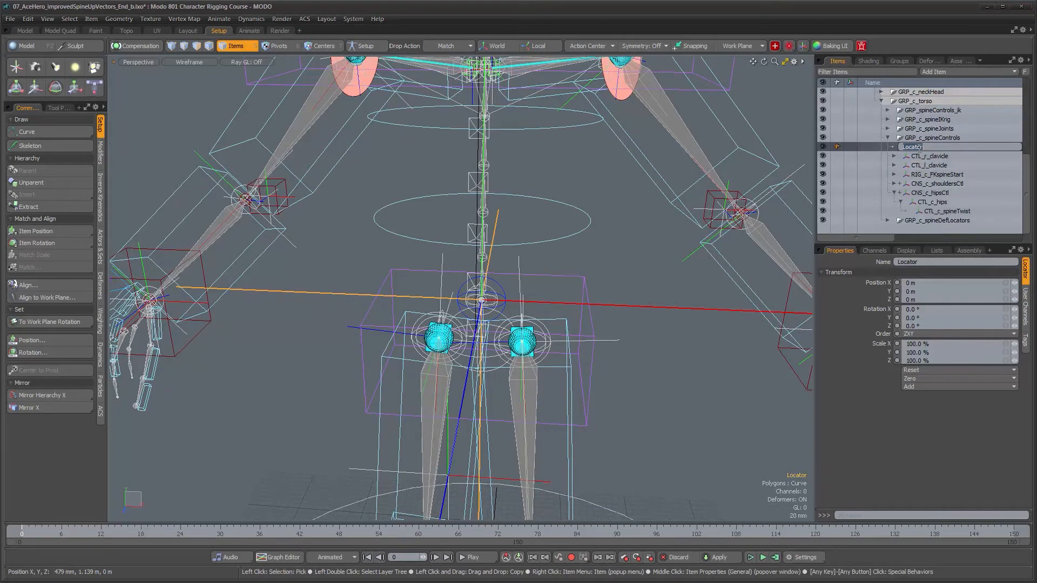
key(Escape)
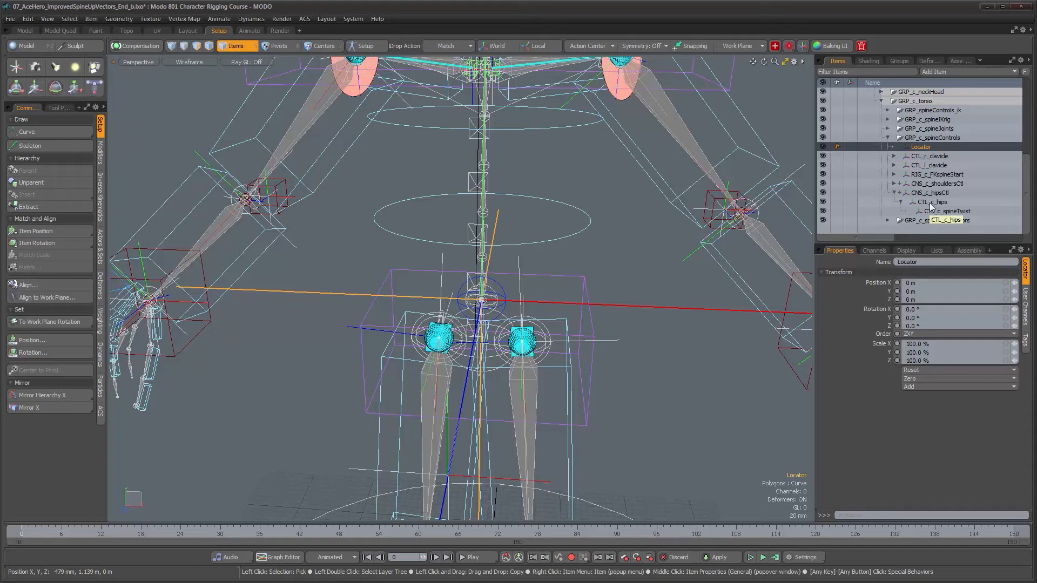
click(938, 203)
click(941, 203)
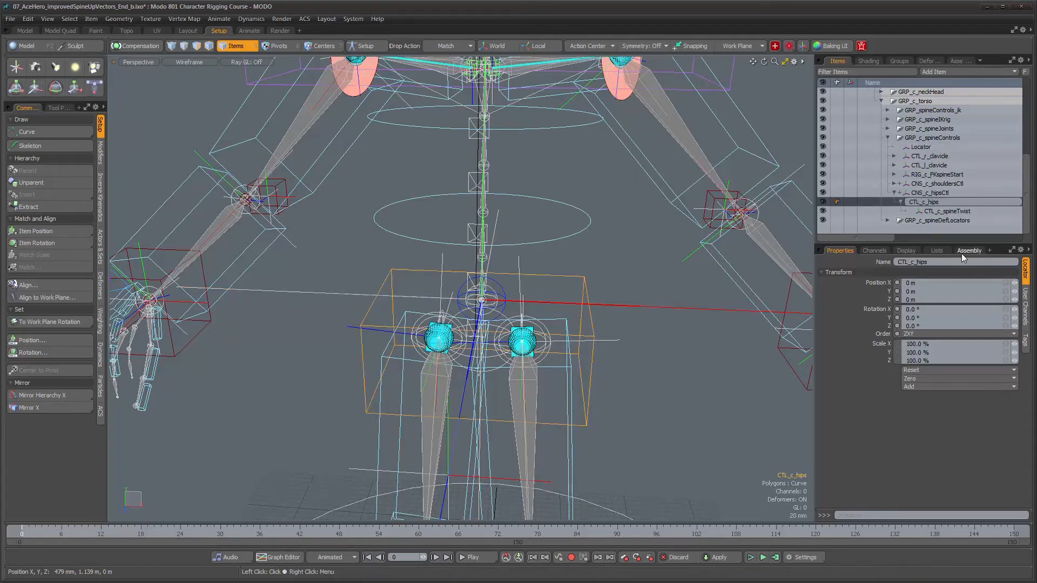
key(BackSpace)
key(BackSpace)
key(BackSpace)
text(LOC)
key(Return)
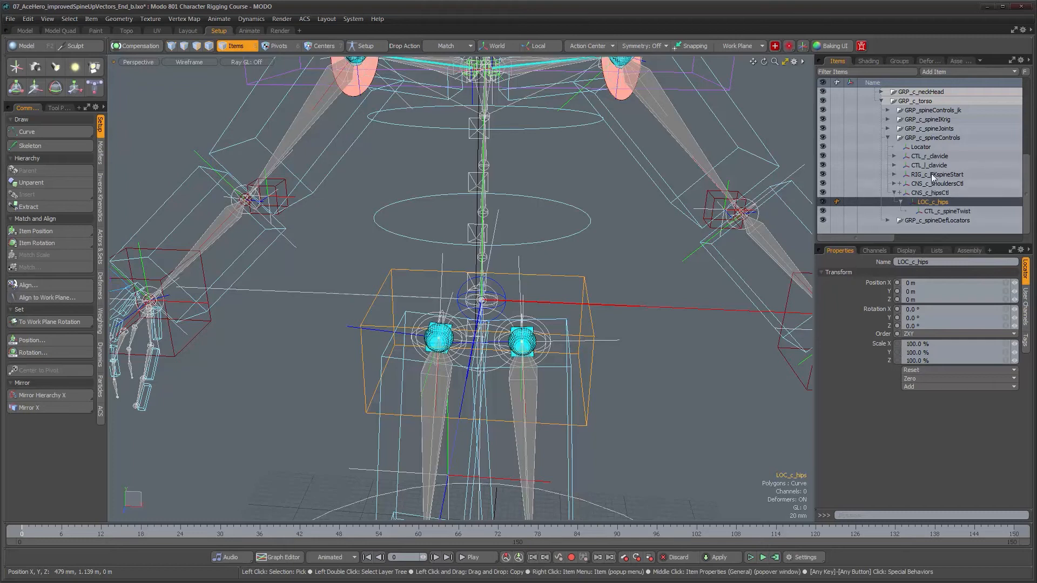
Rename the new locator as CTL_c_hips and the CTL_c_spineTwist item as LOC_c_spineTwist
click(926, 147)
double_click(926, 147)
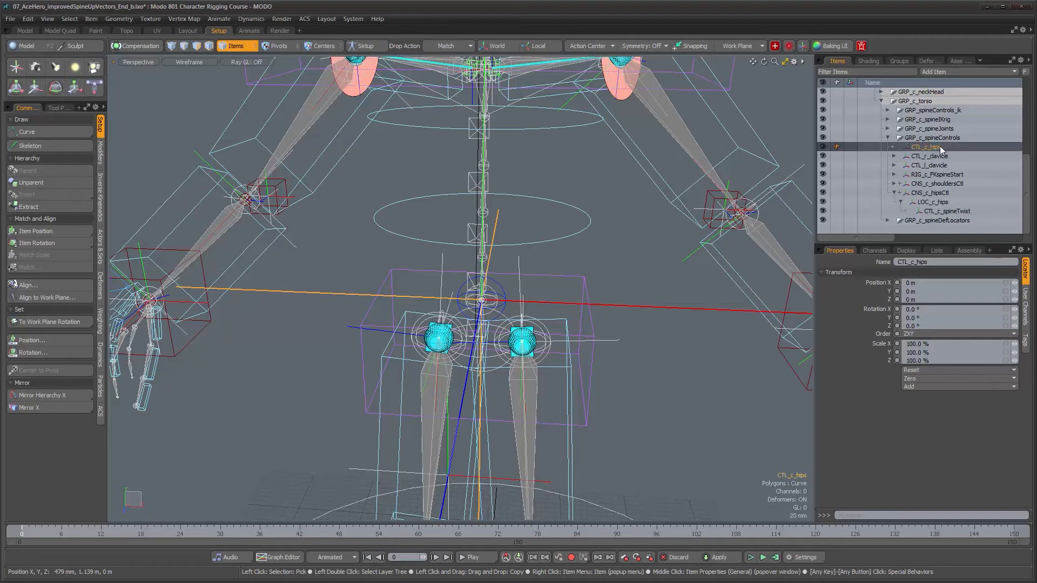
click(936, 212)
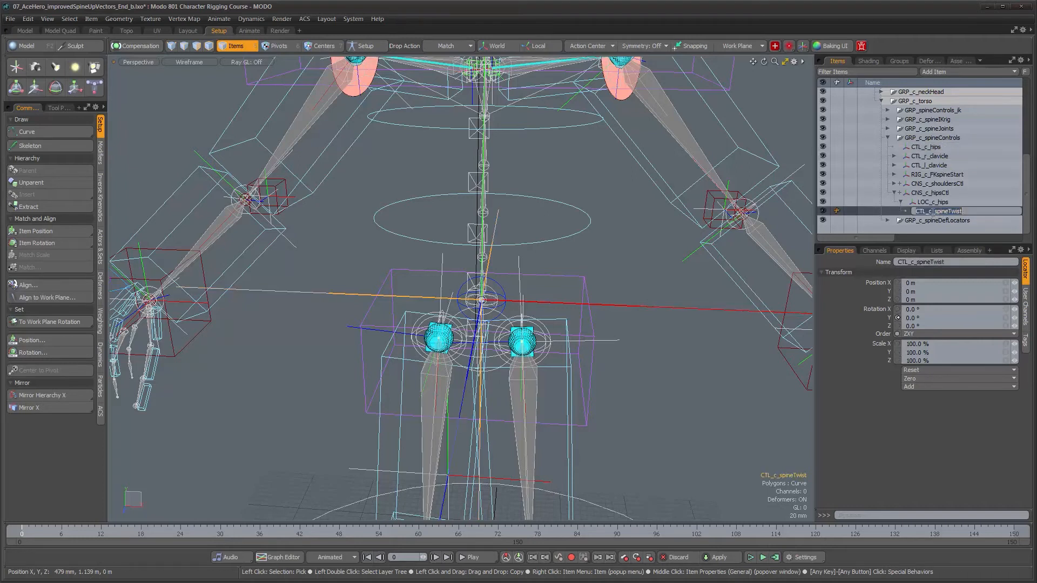
click(927, 210)
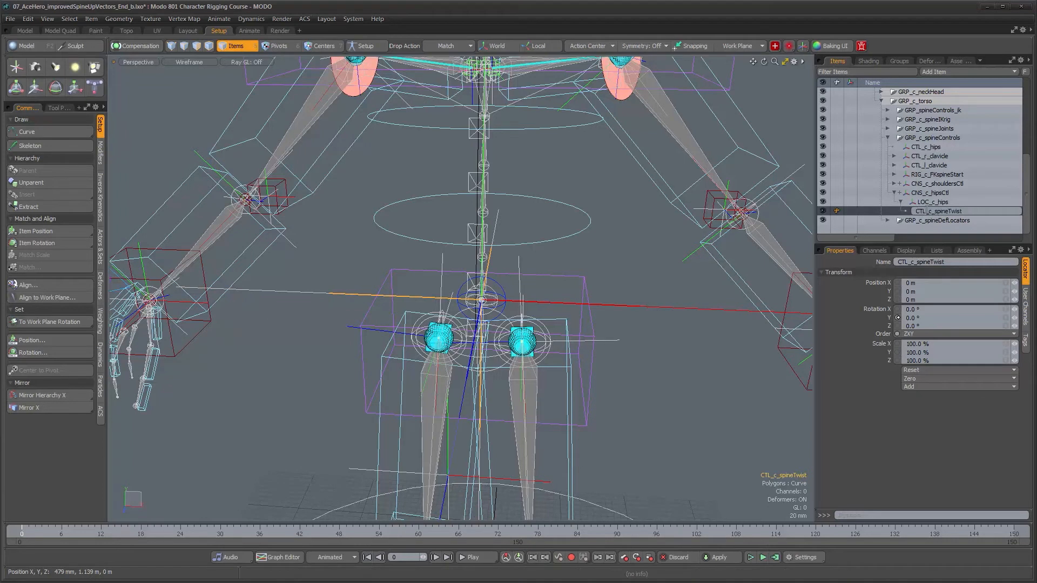
text(LOC)
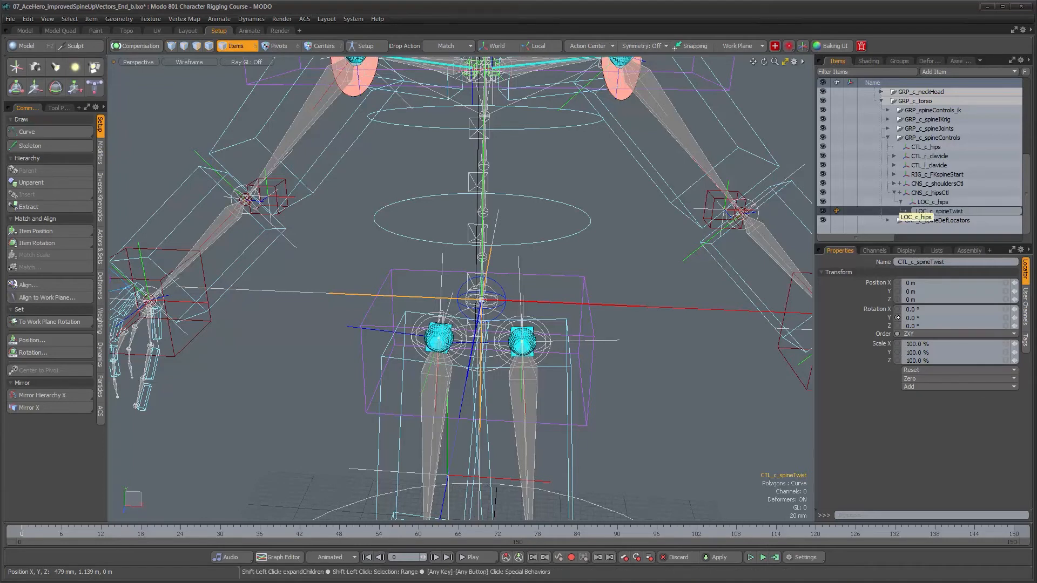
key(Return)
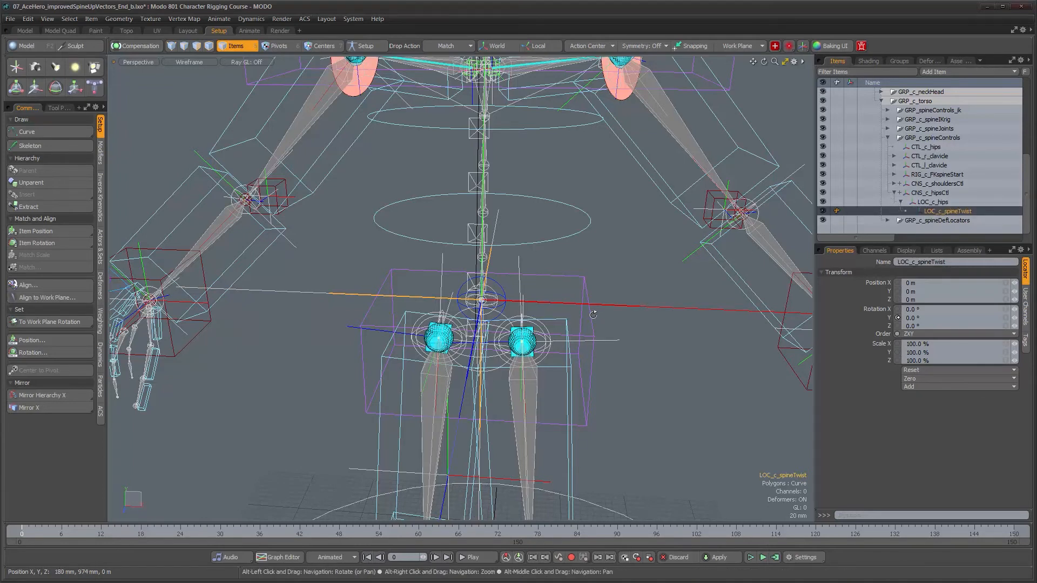
Add the new CTL_c_hips locator to the ACE_Spine Rig schematic beside the LOC_c_hips node
click(925, 147)
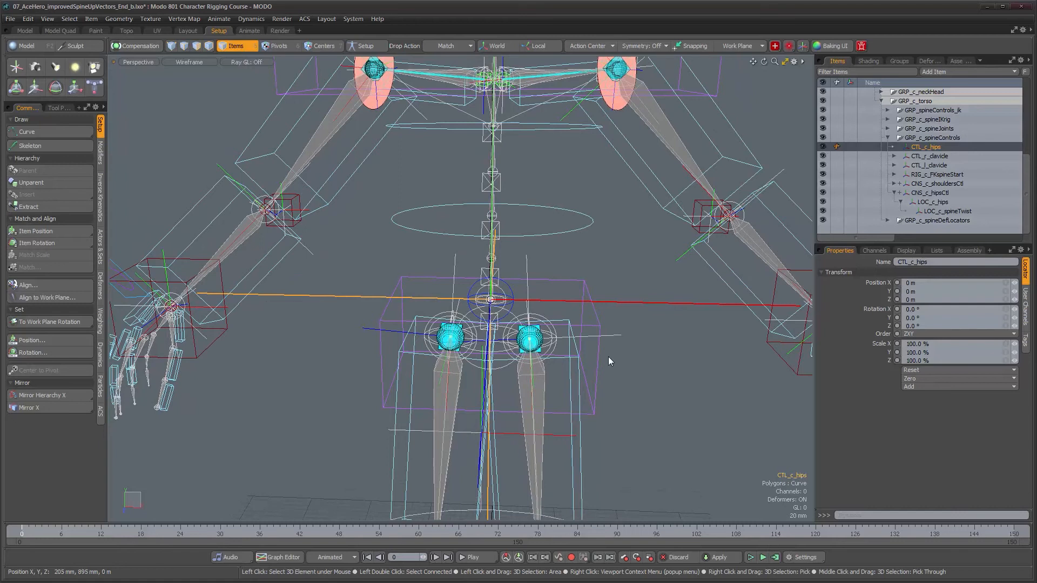
key(KP_0)
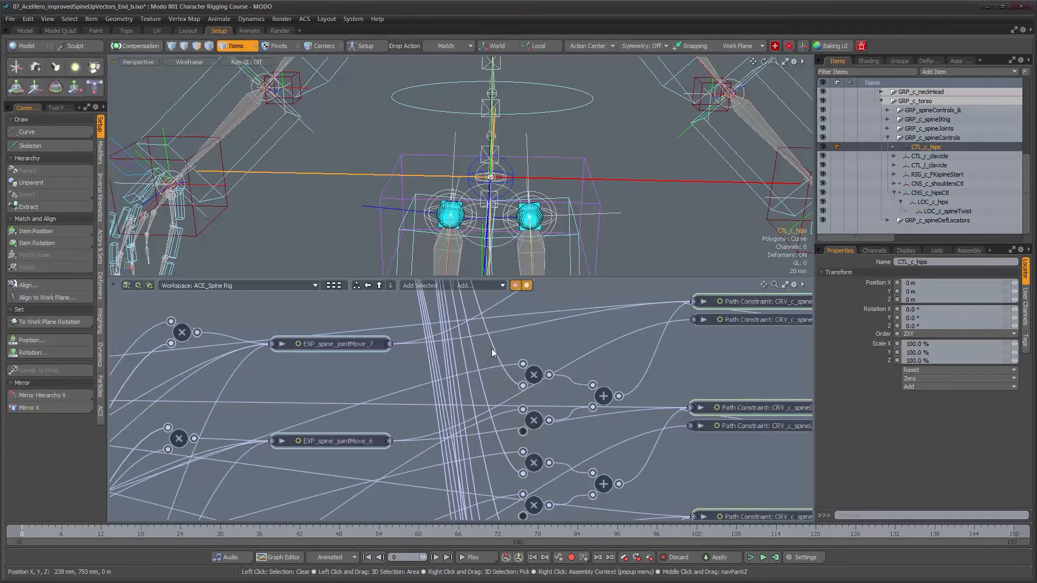
alt+drag(486, 388, 488, 439)
scroll(488, 439, down, 7)
alt+drag(482, 397, 626, 482)
scroll(503, 416, up, 5)
scroll(576, 438, up, 1)
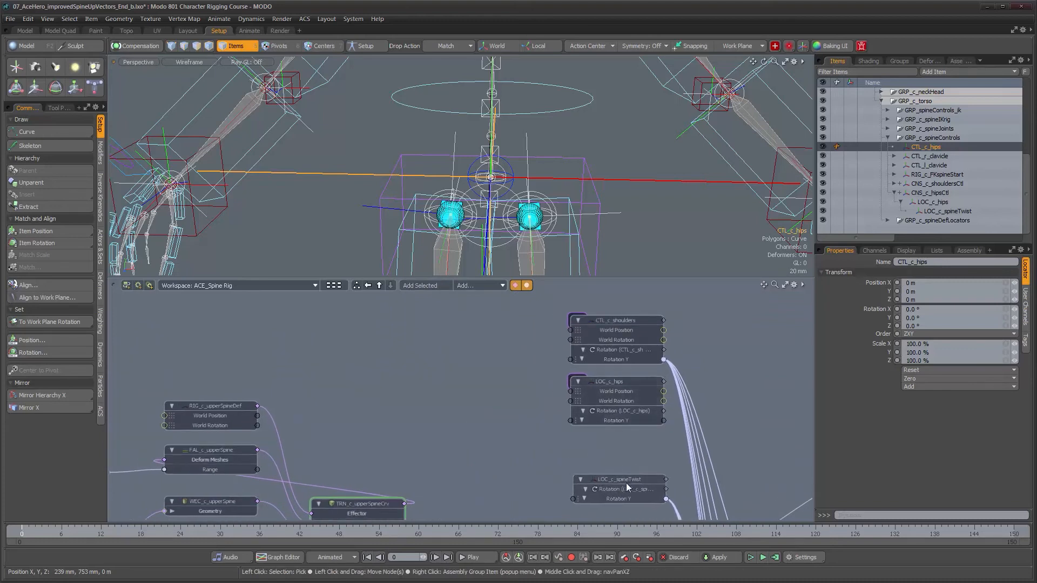
drag(926, 147, 428, 365)
Add the Position and Rotation channels of CTL_c_hips to its schematic node, and select the LOC_c_hips node
click(870, 287)
shift+click(872, 323)
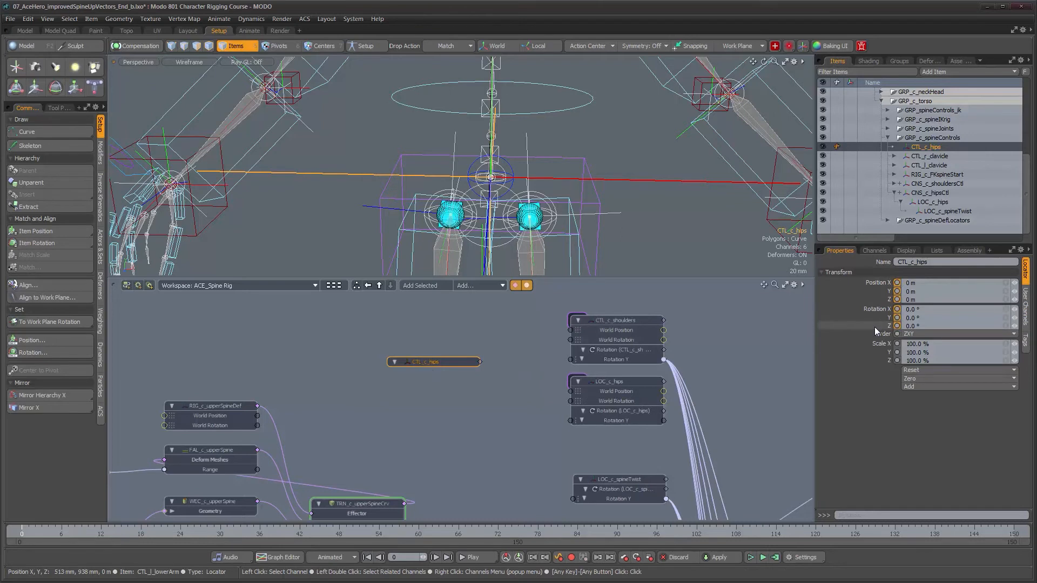
right_click(874, 327)
click(876, 514)
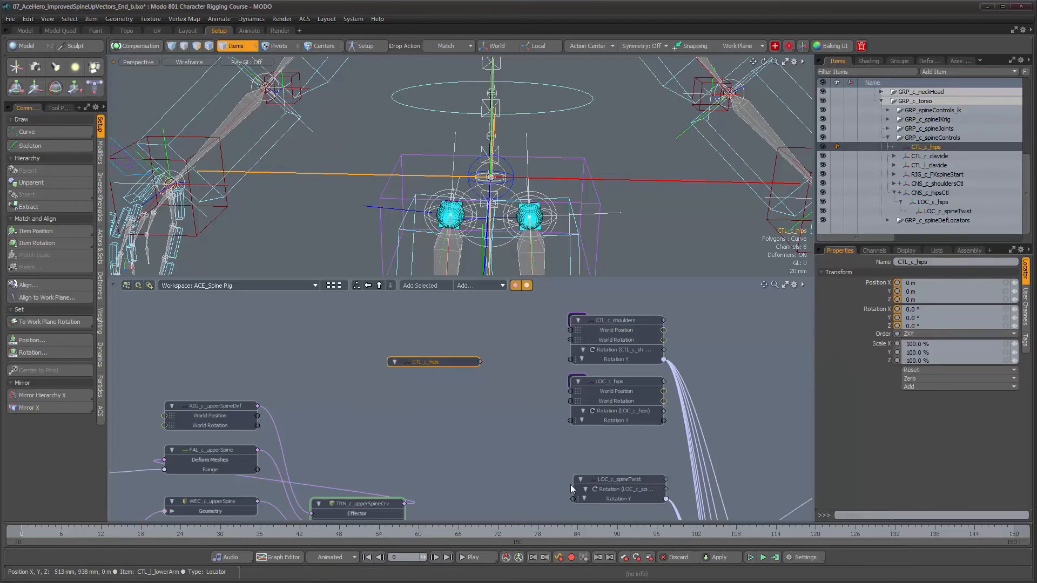
alt+drag(465, 399, 407, 347)
click(339, 349)
alt+drag(447, 383, 414, 409)
click(536, 357)
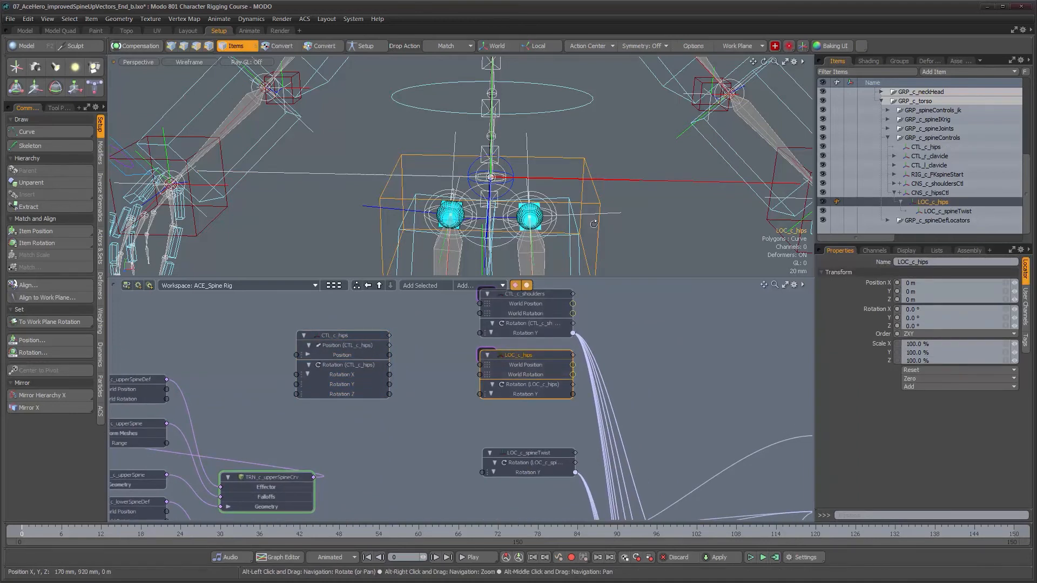
Add all Position and Rotation channels of LOC_c_hips to its node in the schematic
alt+drag(533, 218, 618, 238)
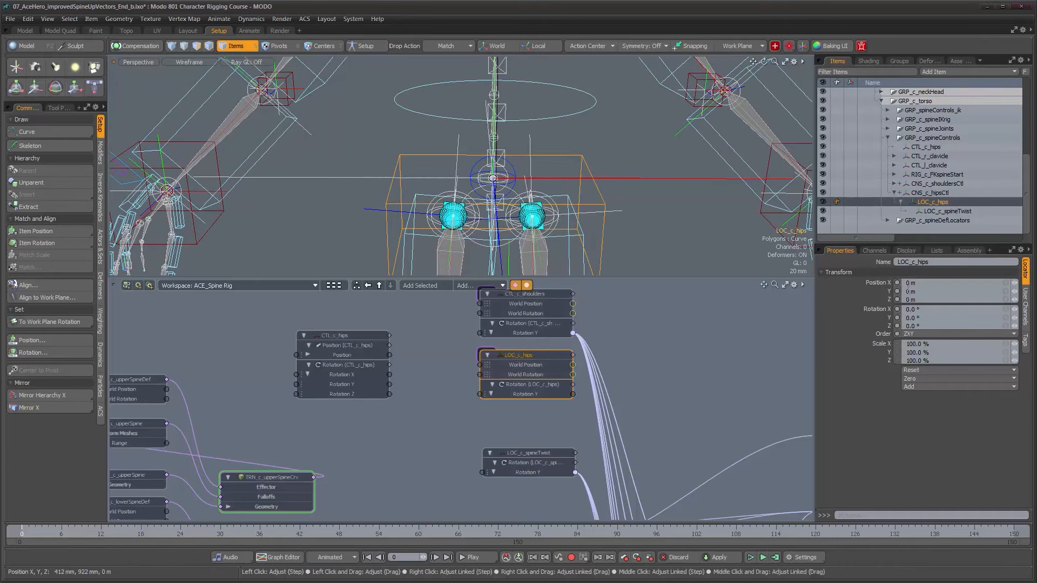
drag(879, 285, 880, 298)
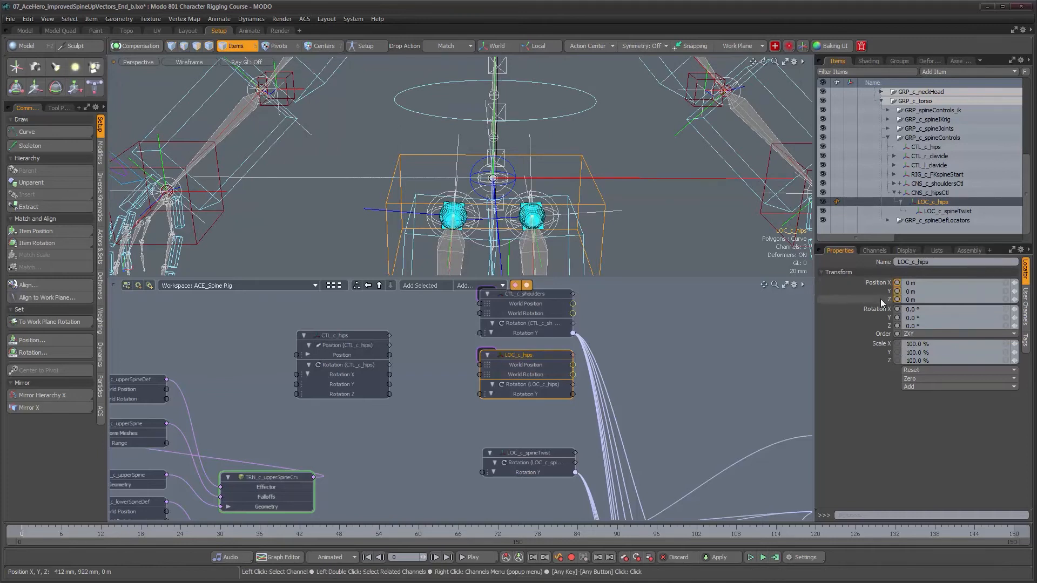
shift+drag(881, 309, 881, 327)
right_click(880, 329)
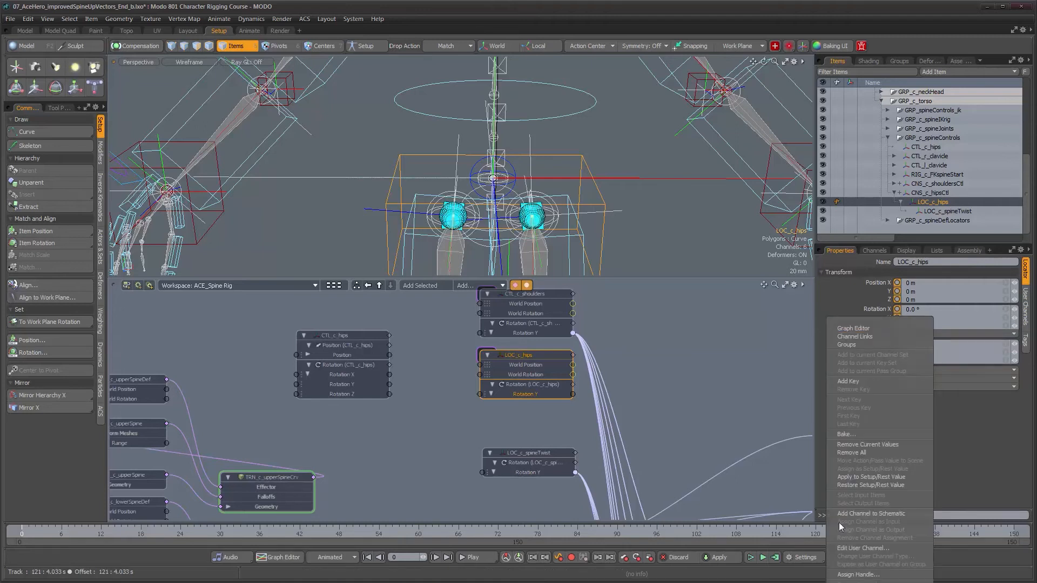
click(841, 515)
Remove the Rotation Y channel from the LOC_c_hips schematic node
click(877, 320)
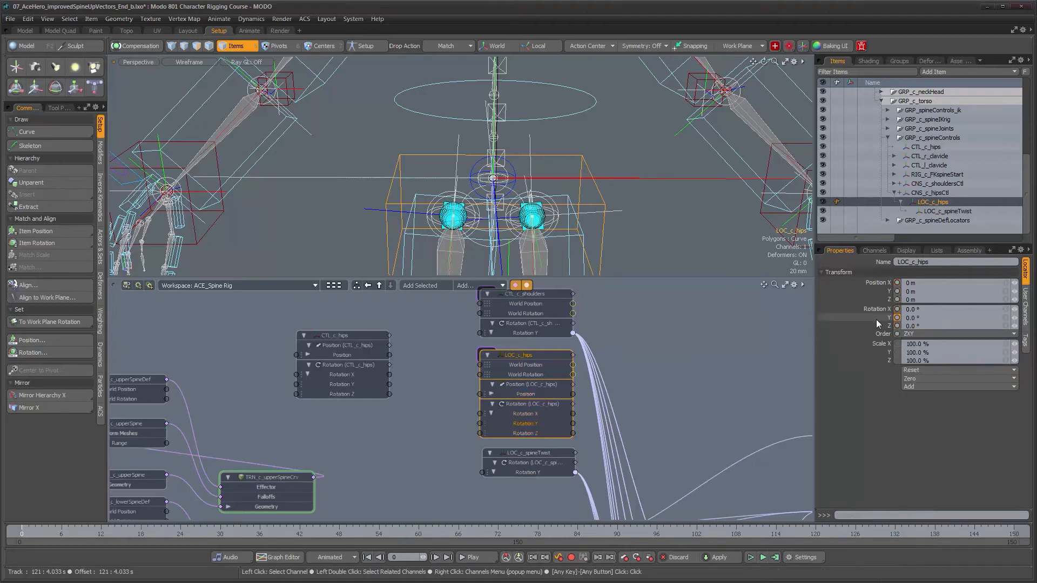
right_click(523, 424)
click(522, 512)
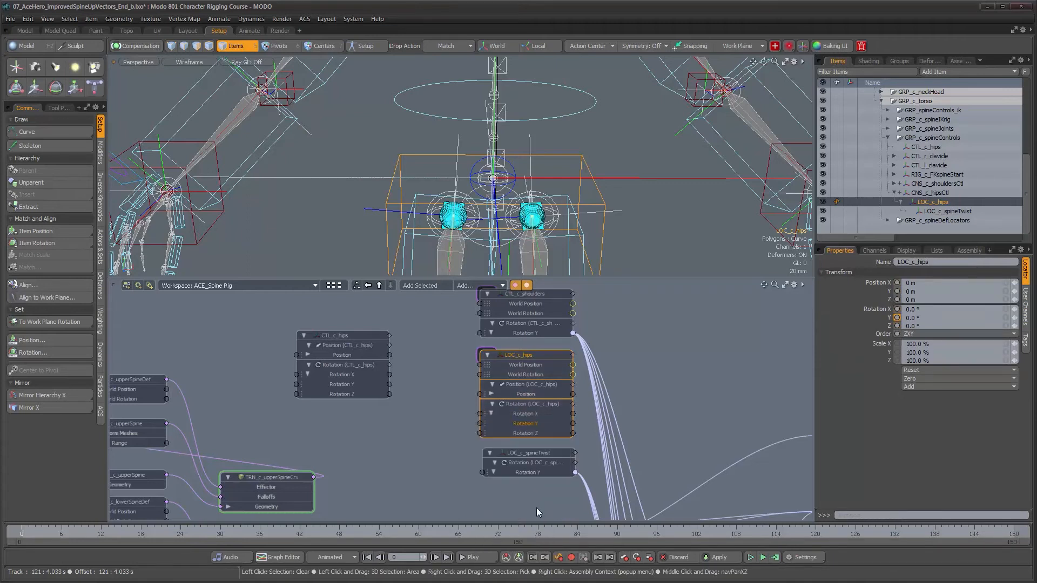
Place the CTL_c_hips node next to LOC_c_hips and link its Position channel to the Position input of LOC_c_hips
alt+drag(549, 446, 598, 445)
drag(403, 338, 417, 355)
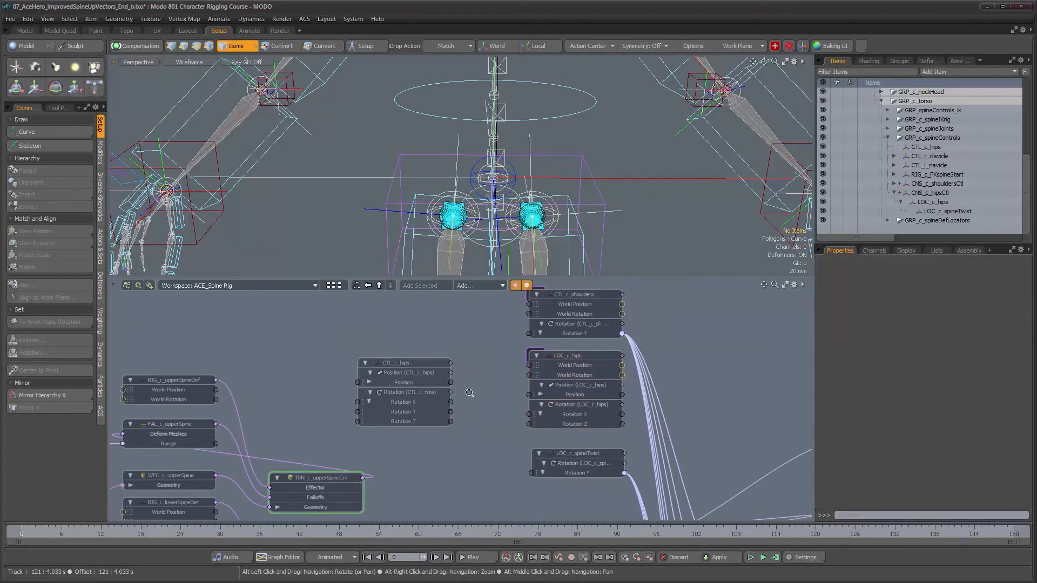
scroll(429, 370, up, 1)
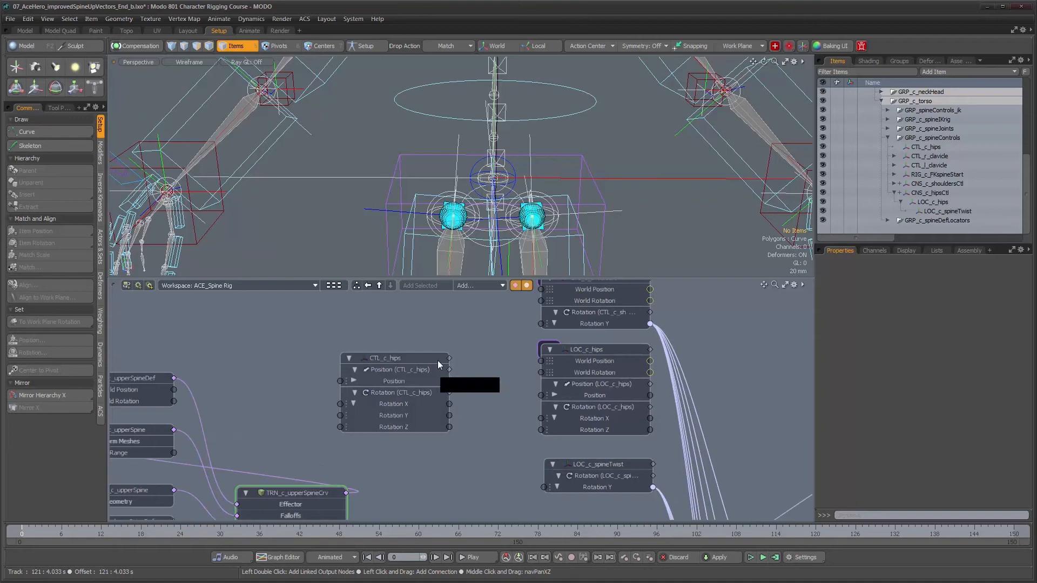
click(386, 360)
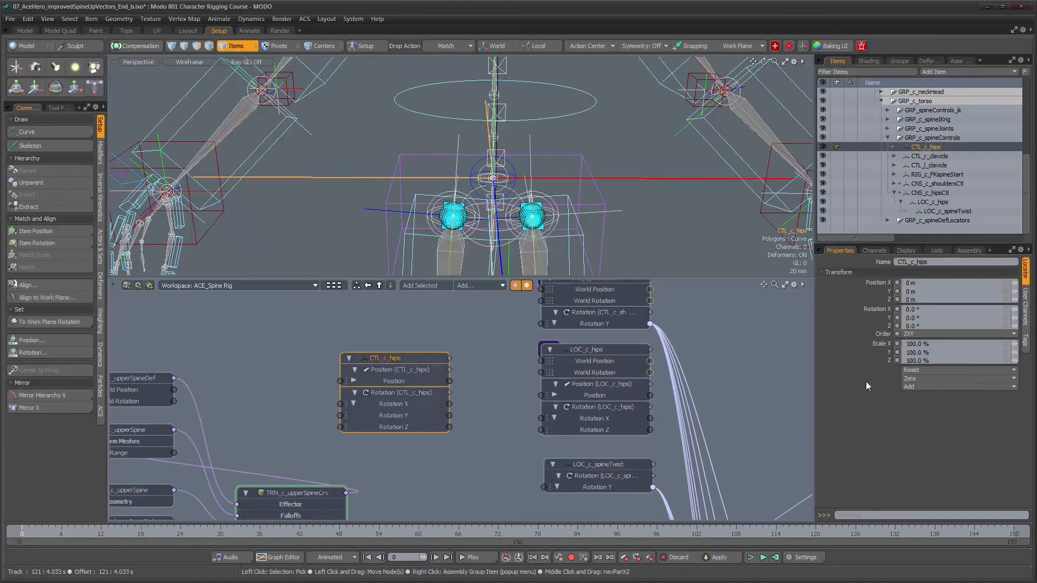
click(614, 349)
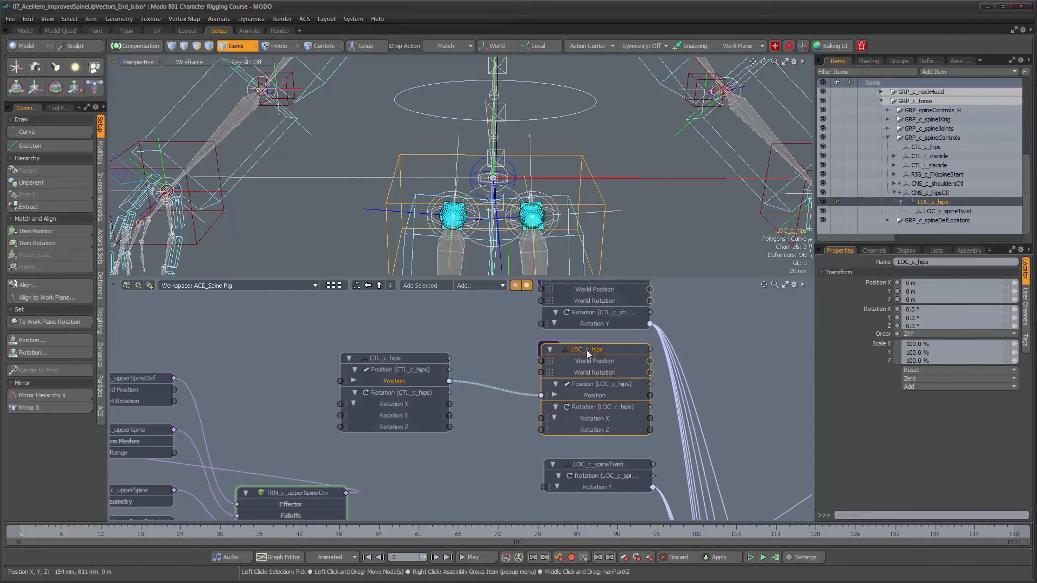
Link Rotation X and Z of CTL_c_hips to LOC_c_hips and Rotation Y to LOC_c_spineTwist, placing the LOC_c_spineTwist node directly beneath LOC_c_hips
scroll(621, 421, down, 1)
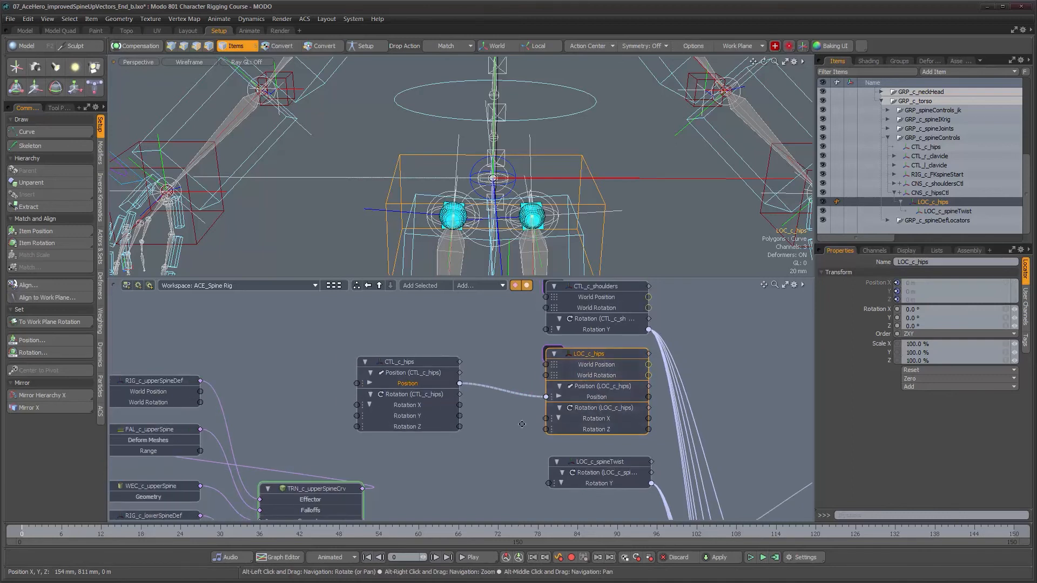
alt+drag(522, 424, 517, 430)
drag(455, 408, 542, 422)
drag(454, 430, 542, 432)
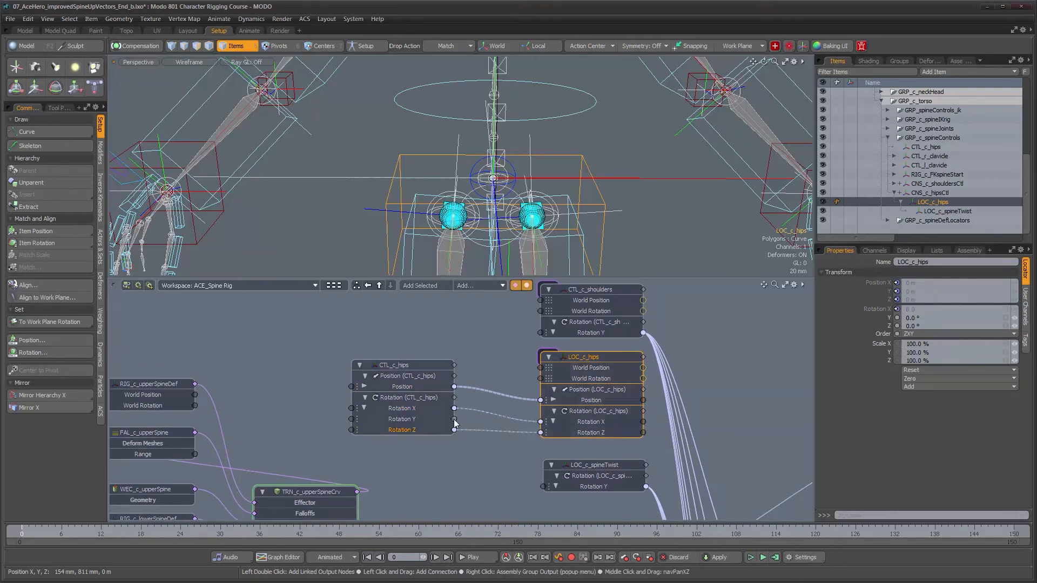
click(598, 506)
drag(588, 461, 585, 449)
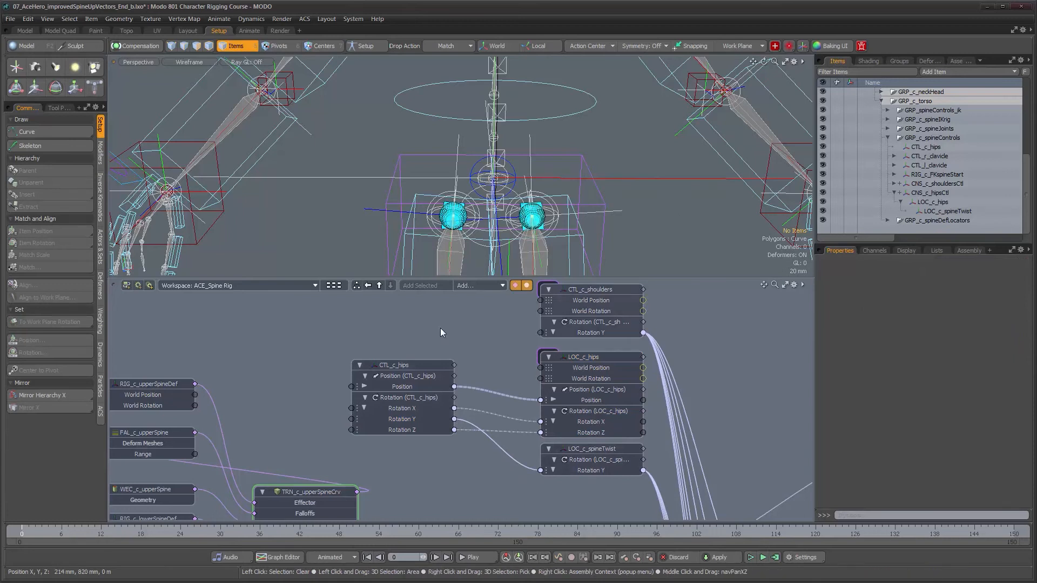
Test the CTL_c_hips control by moving and rotating it in the viewport, and undo each test transform
click(403, 366)
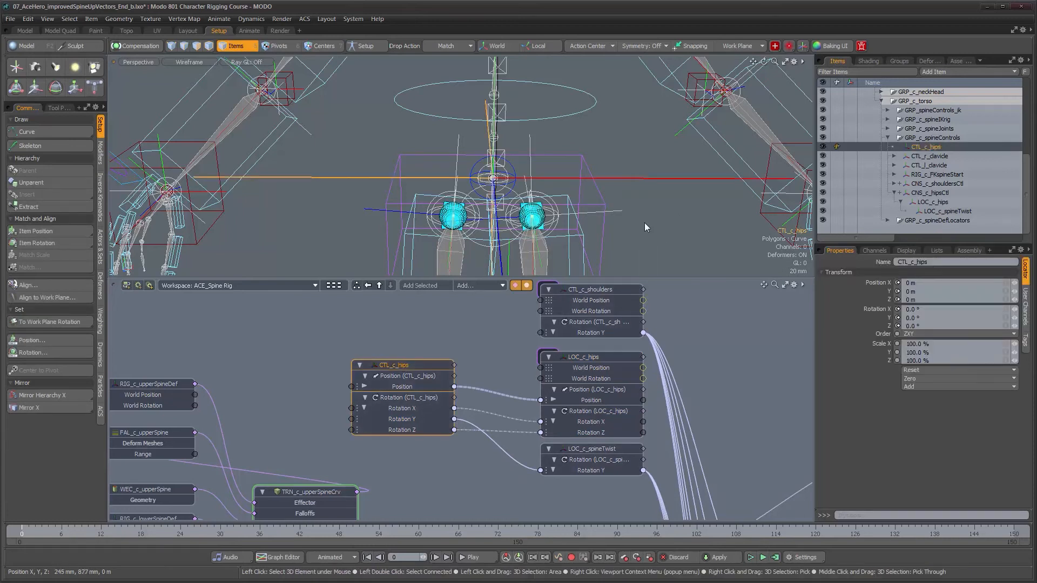
alt+right_drag(697, 217, 531, 215)
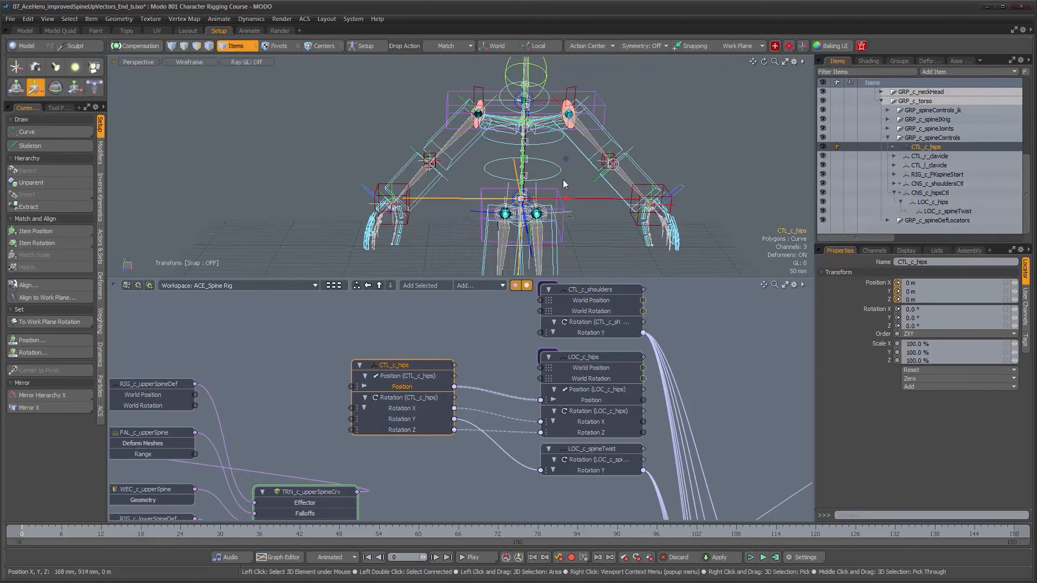
drag(565, 163, 534, 161)
key(ctrl+z)
key(ctrl+z)
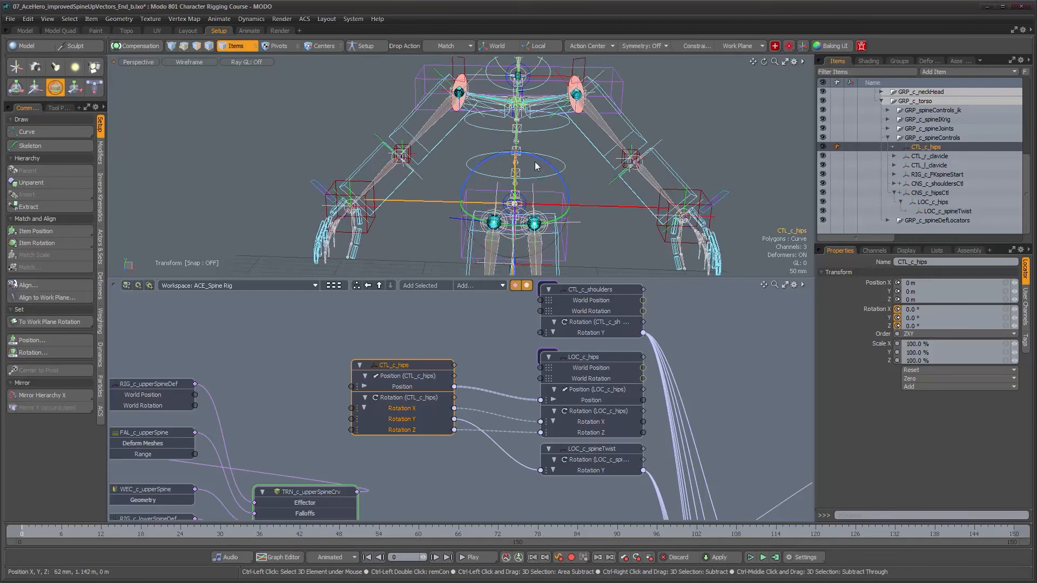
drag(555, 217, 491, 181)
key(ctrl+z)
key(ctrl+z)
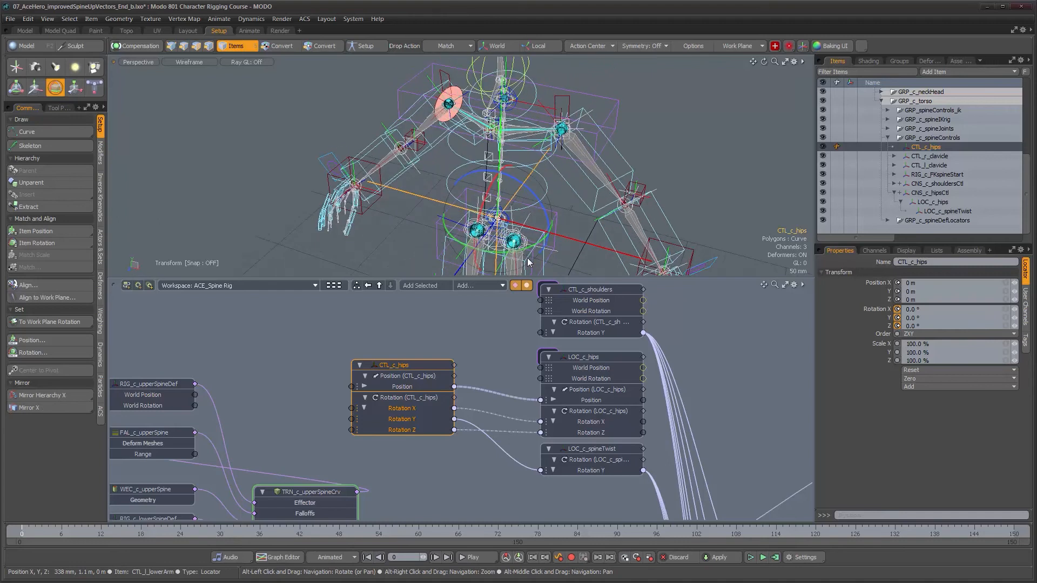
Test rotating CTL_c_hips around several axes, using the Local action axis, and undo the test rotations
drag(554, 244, 508, 185)
key(ctrl+z)
click(543, 46)
alt+drag(523, 202, 476, 203)
key(ctrl+z)
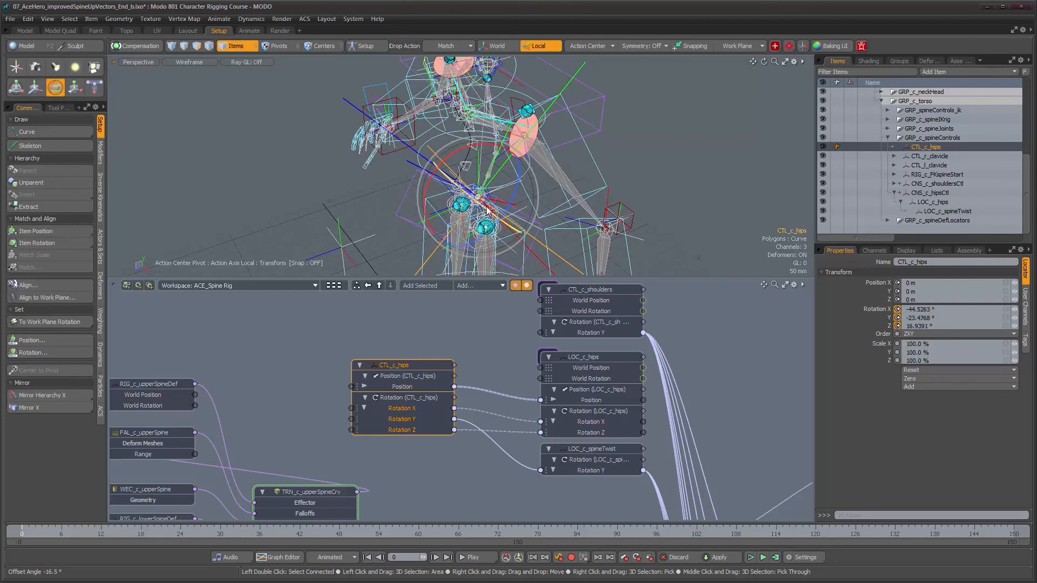
Rotate CTL_c_hips about X to about -51.5° to examine the spine bend, and reset Rotation X to 0
alt+drag(542, 222, 576, 219)
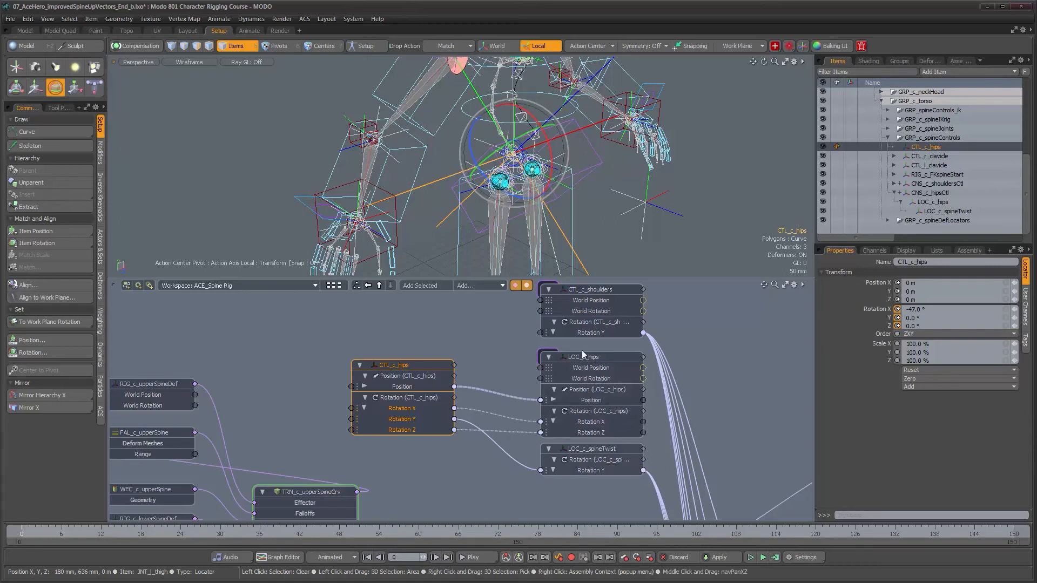
alt+drag(549, 136, 730, 280)
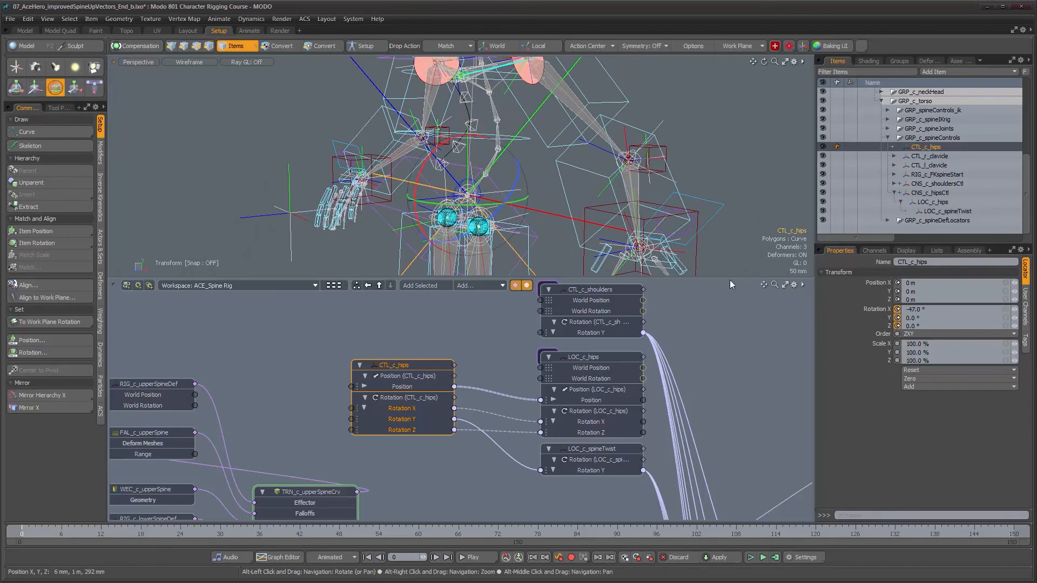
alt+drag(638, 219, 503, 206)
drag(381, 174, 403, 170)
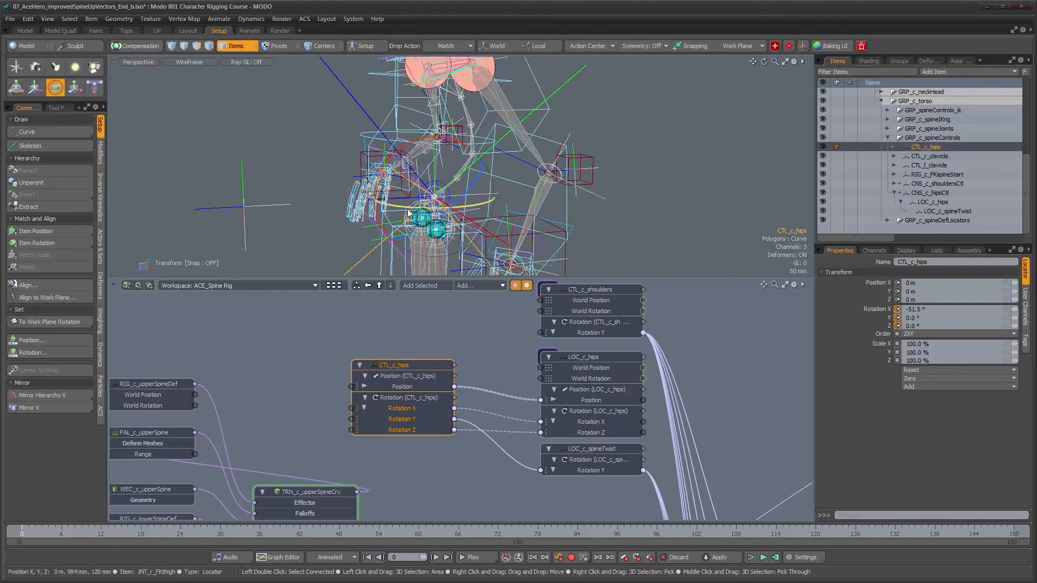
alt+drag(421, 211, 466, 198)
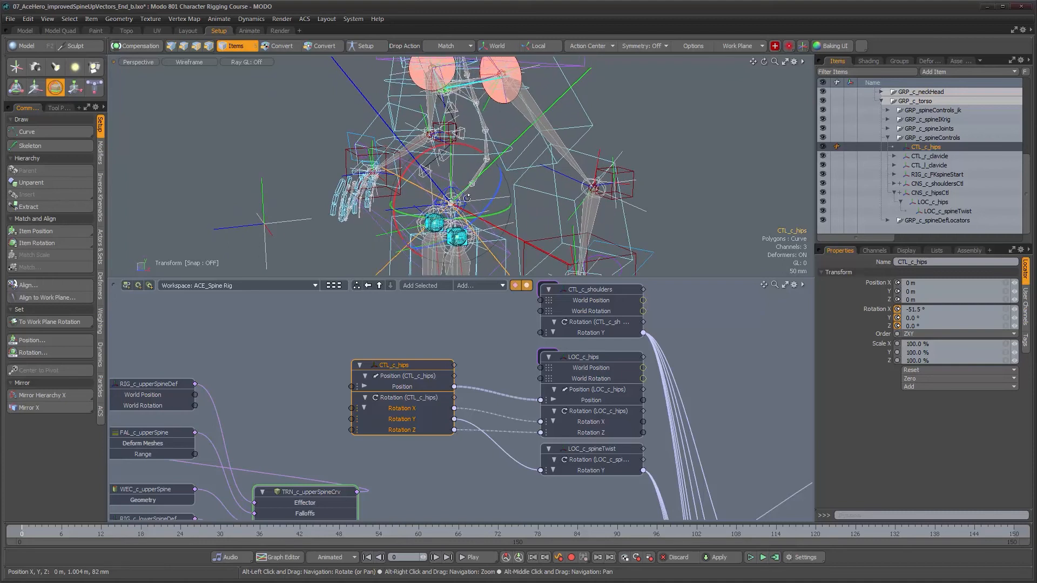
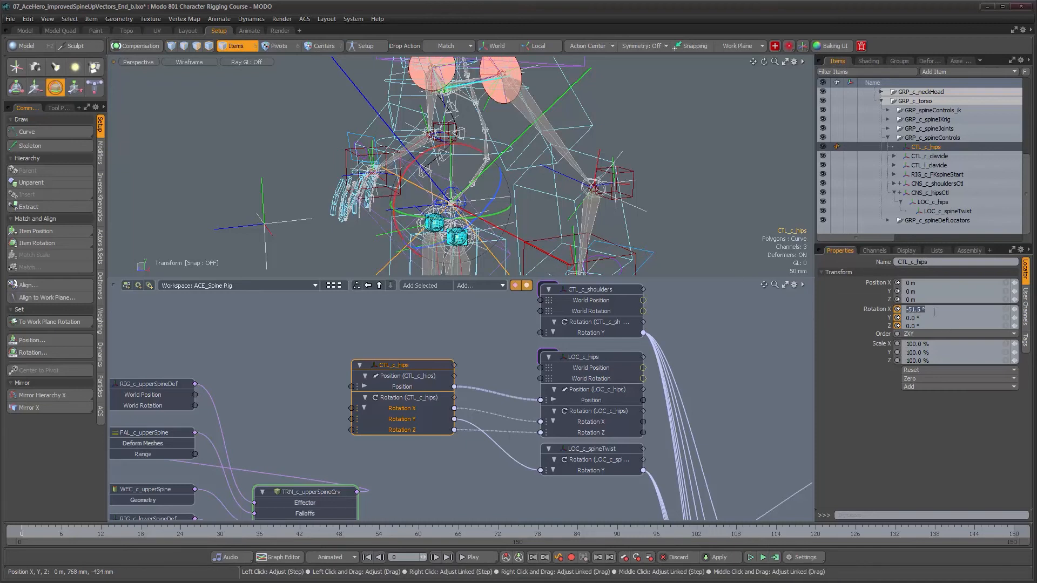
text(0)
key(Return)
Change the rotation order of CTL_c_hips to YXZ
alt+drag(474, 204, 546, 184)
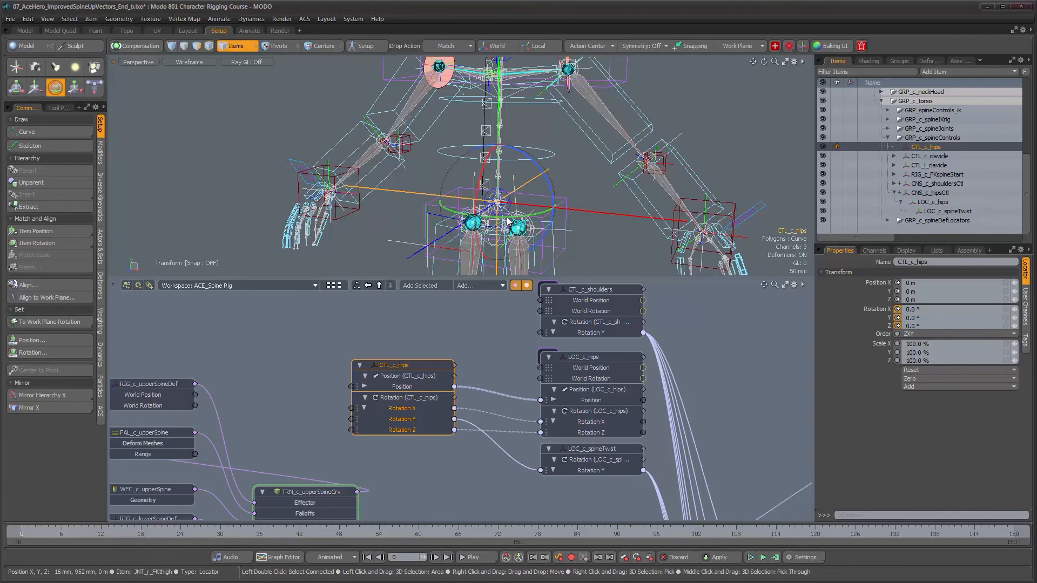
alt+drag(505, 219, 505, 184)
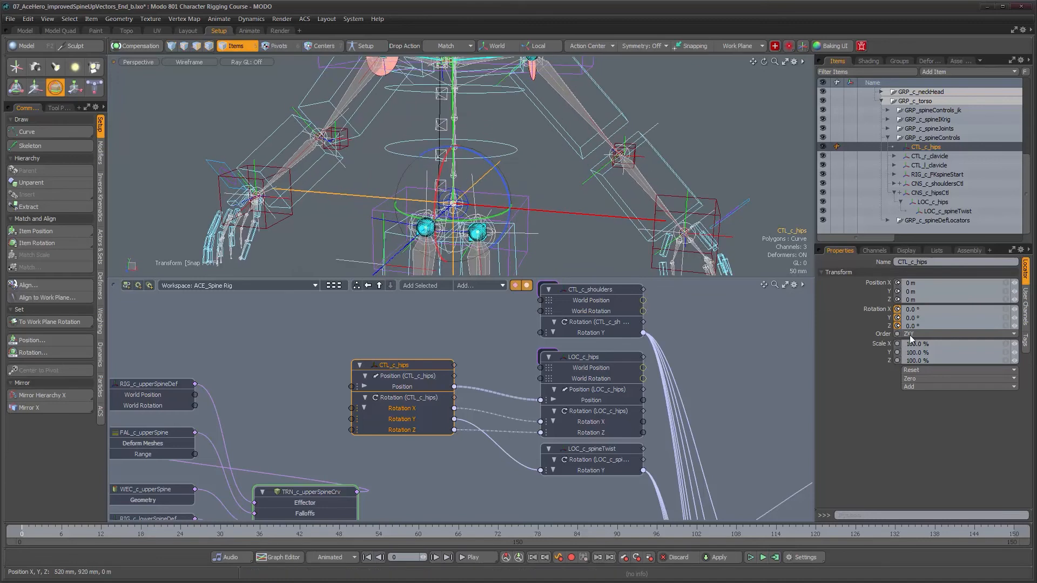
alt+drag(532, 242, 543, 240)
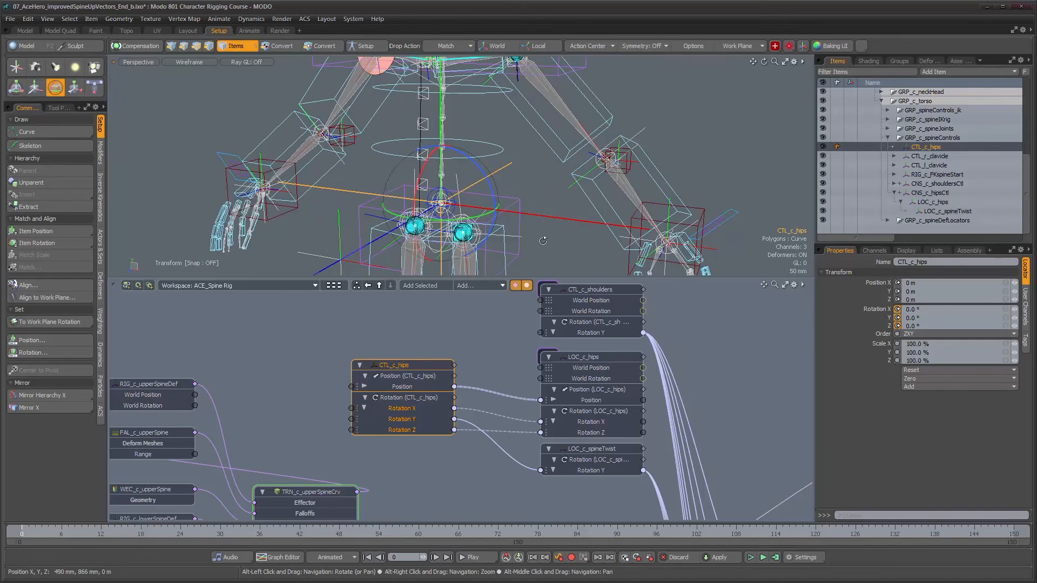
drag(470, 163, 470, 153)
click(927, 334)
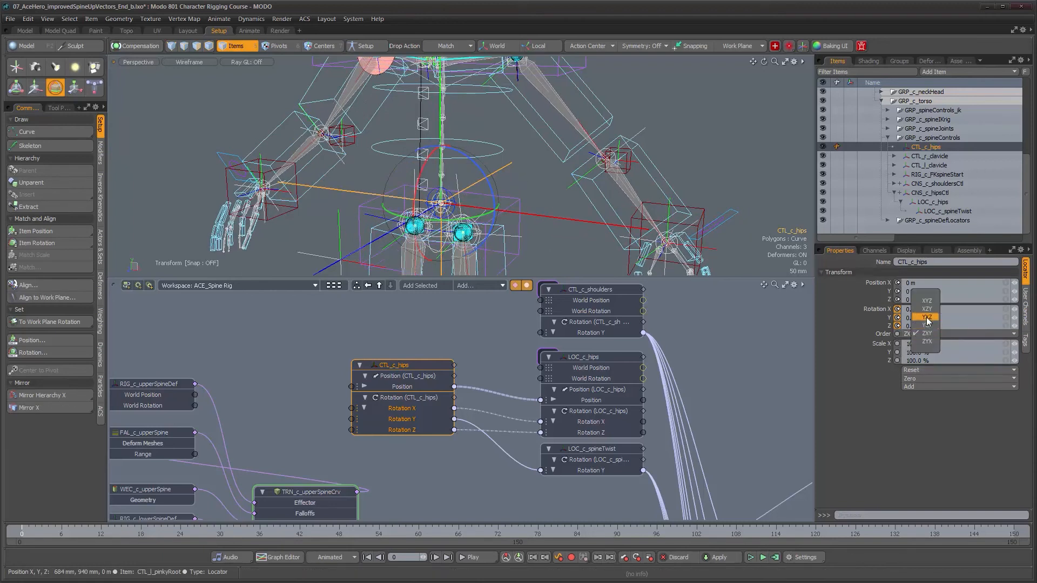
Test the YXZ order by rotating CTL_c_hips about Z by about 13.5°, and restore its zero rotation
alt+drag(508, 182, 420, 160)
alt+drag(493, 200, 501, 156)
key(Escape)
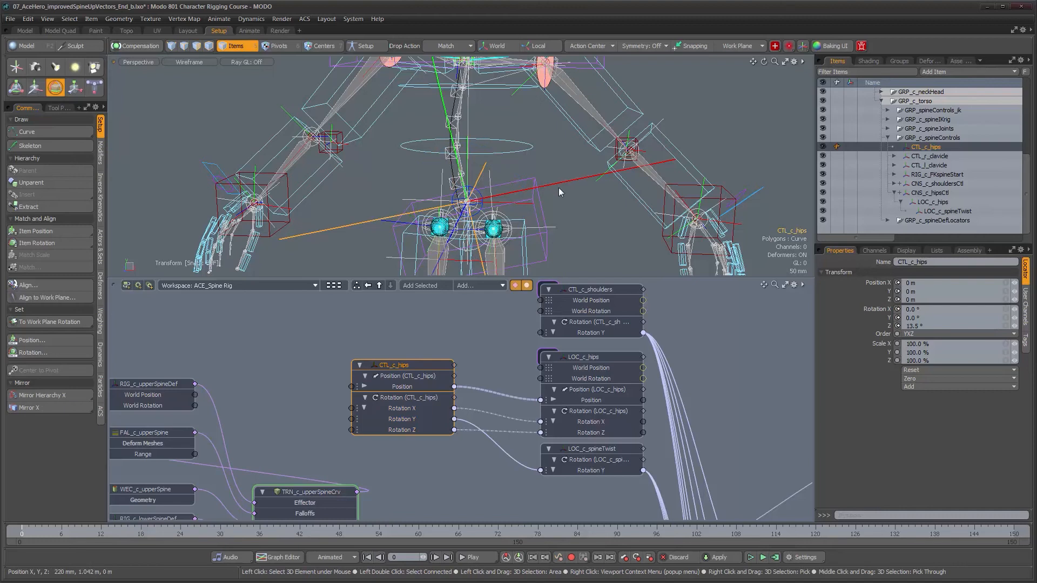
key(e)
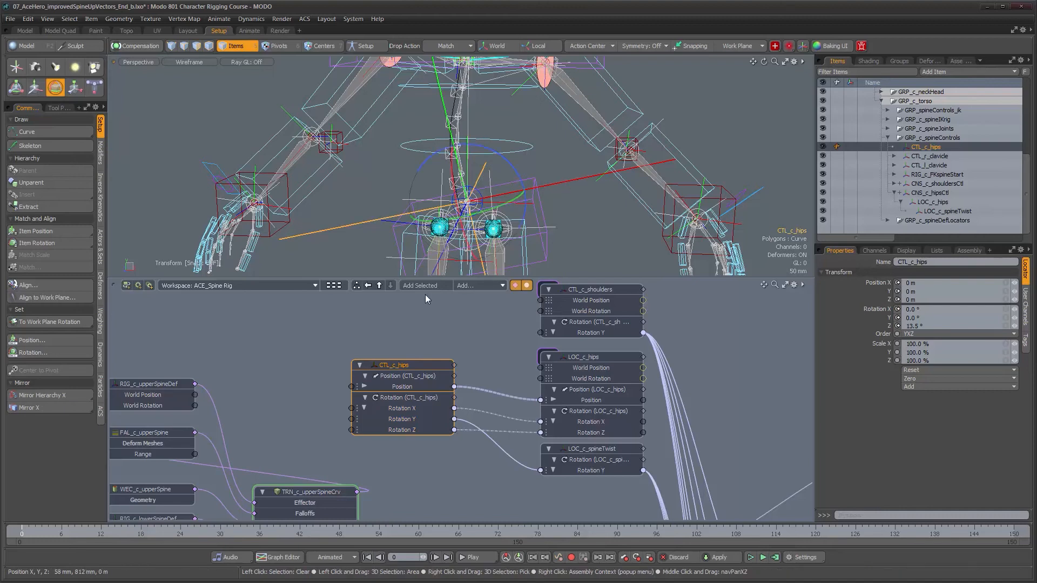
alt+drag(482, 217, 465, 217)
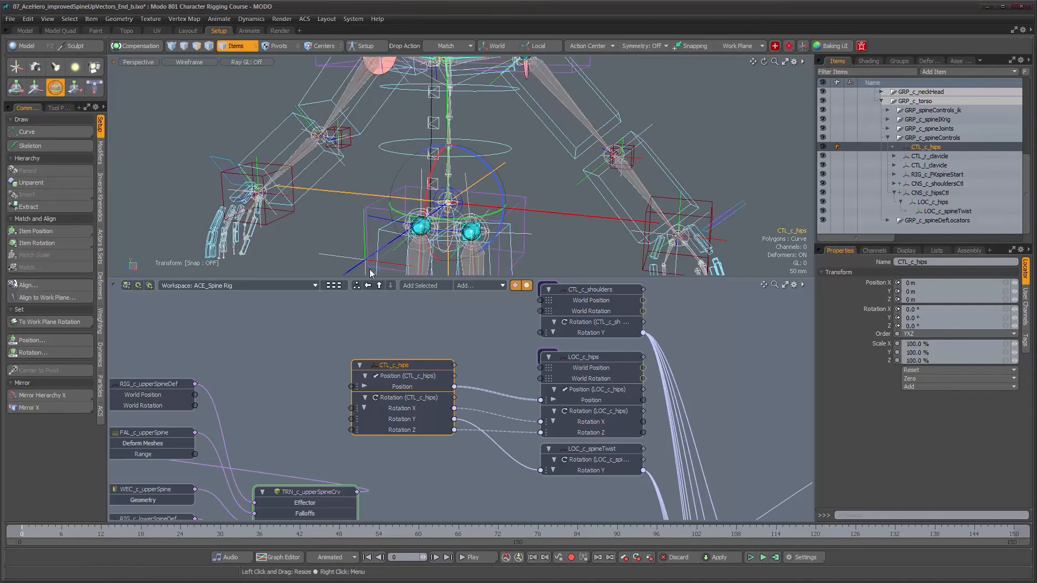
Test rotating CTL_c_hips about -50° in X and 33° in Y, undo the Y rotation, and reset Rotation X to 0
alt+drag(444, 215, 369, 158)
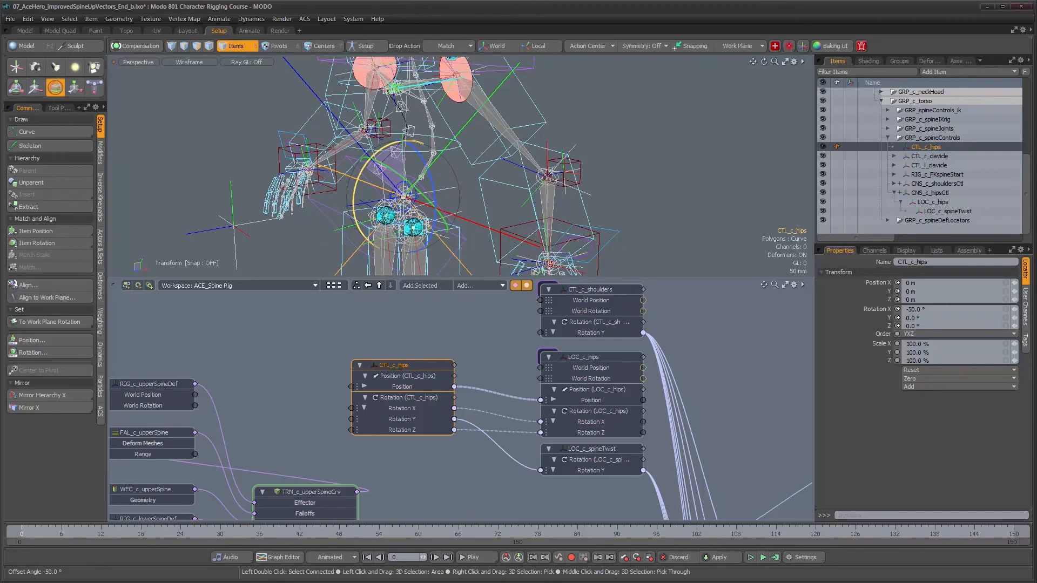
alt+drag(443, 200, 467, 195)
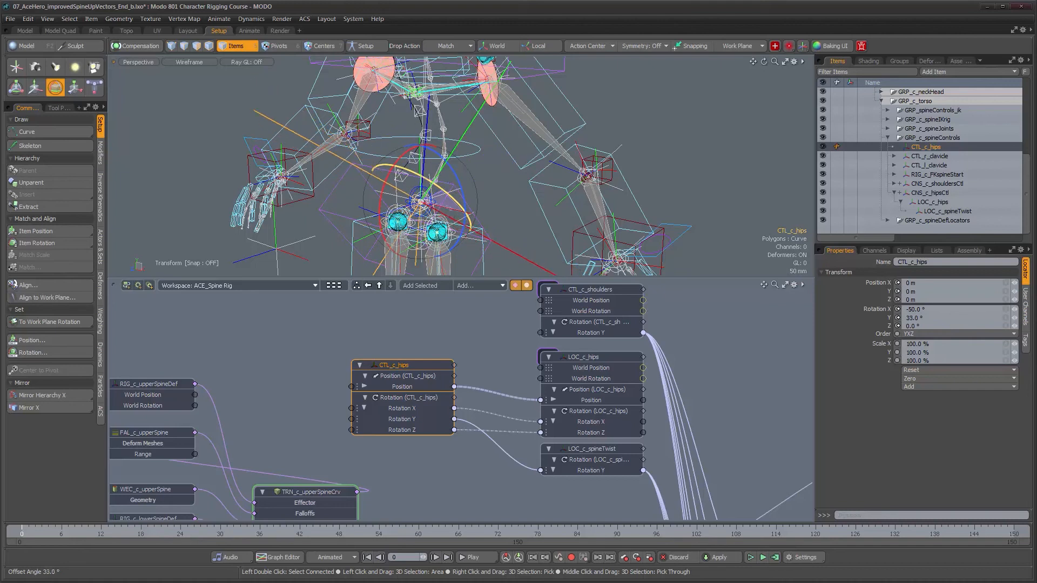
key(ctrl+z)
mouse_move(451, 207)
alt+mouse_down()
mouse_move(432, 198)
mouse_move(444, 195)
alt+mouse_up()
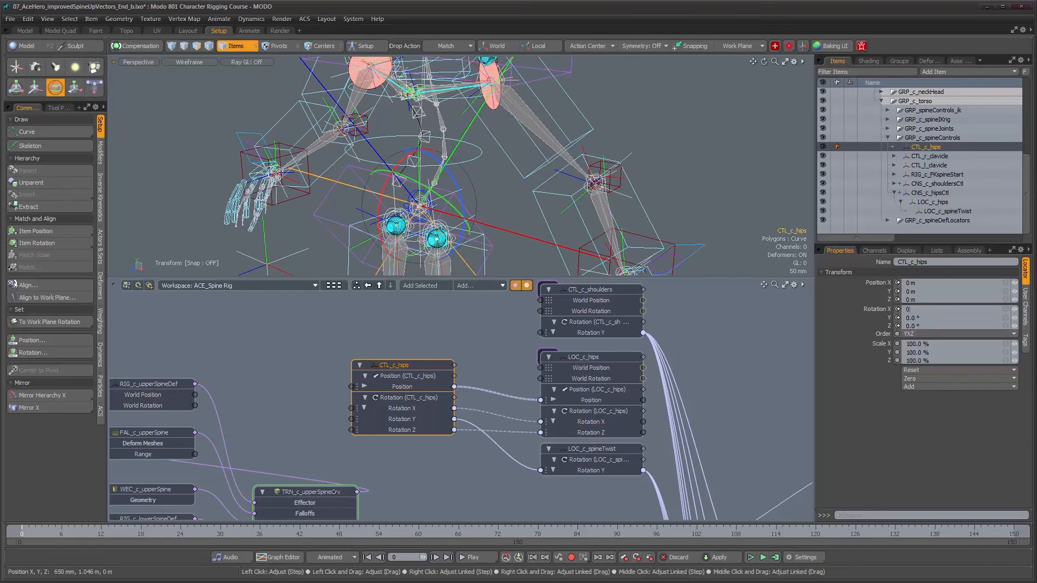
key(Return)
Set the rotation order of CTL_c_hips to YZX, test-rotate the control, and undo the test rotations
click(924, 336)
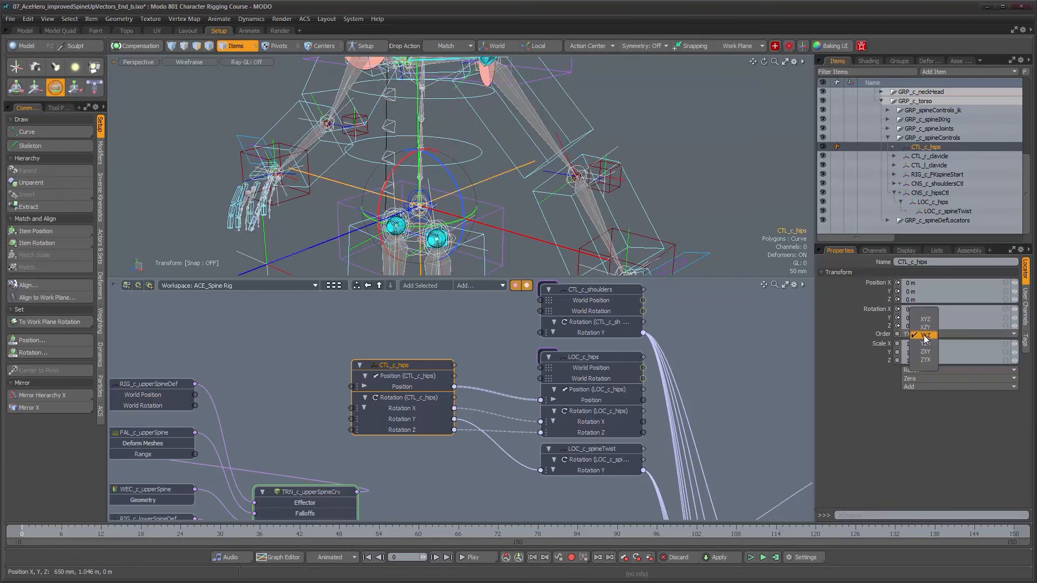
alt+drag(432, 179, 469, 175)
key(ctrl+z)
key(ctrl+z)
alt+drag(484, 200, 517, 203)
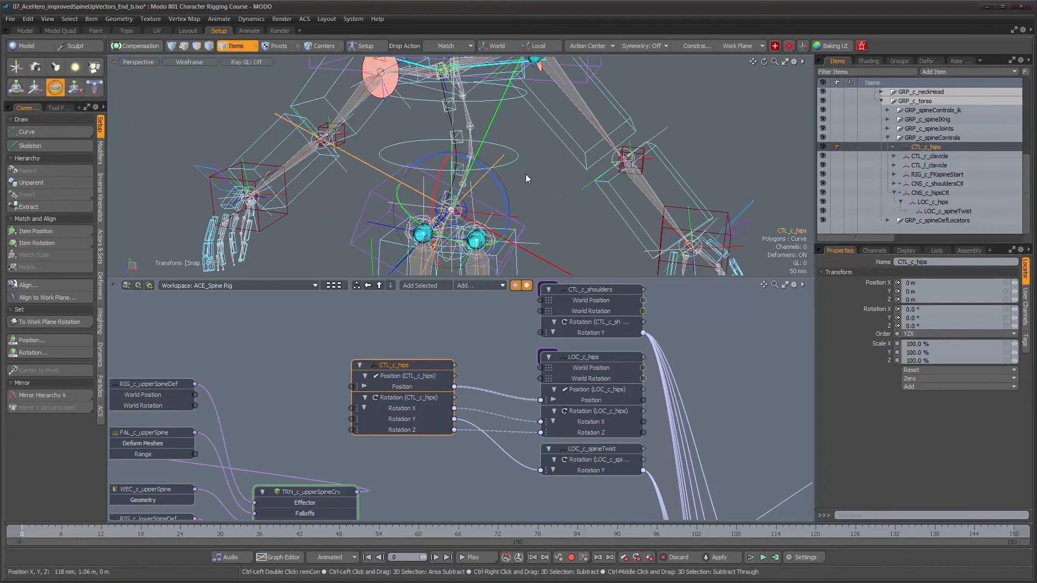
key(ctrl+z)
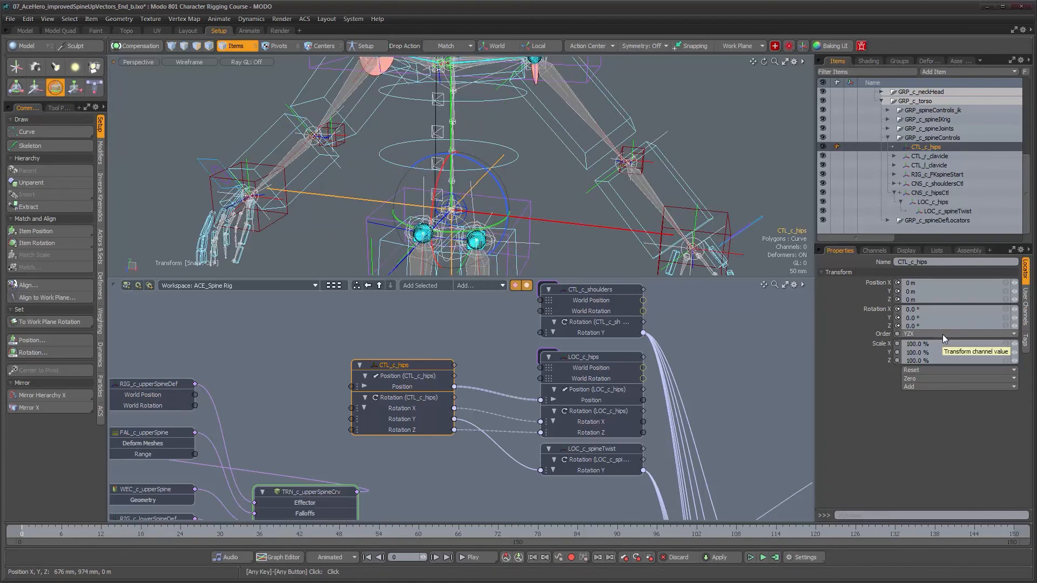
Set the rotation order of CTL_c_hips back to YXZ, drop the active transform tool and enlarge the 3D view
click(942, 335)
alt+drag(588, 195, 537, 240)
alt+scroll(567, 198, down, 3)
key(q)
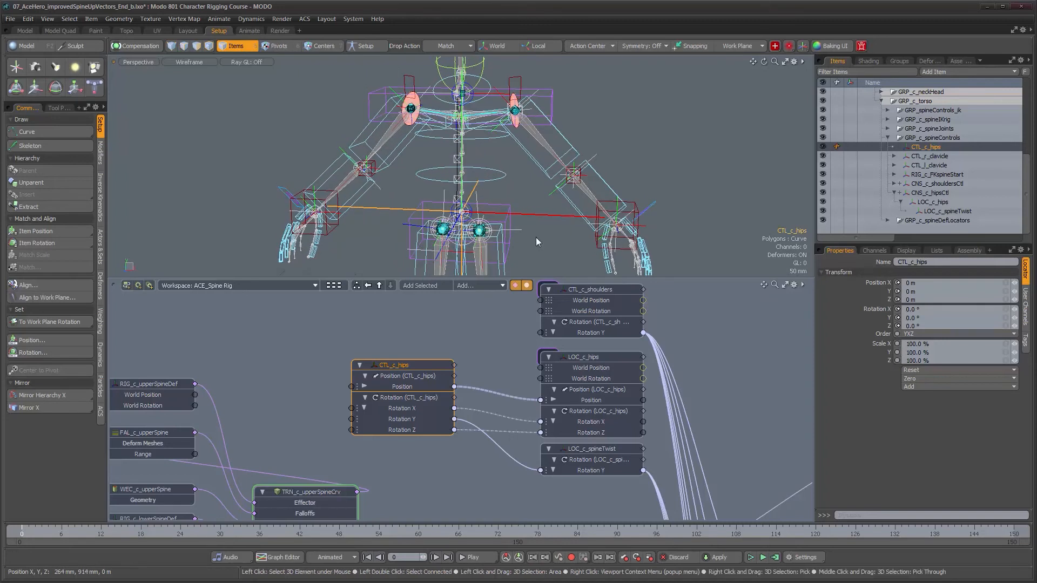
key(ctrl+space)
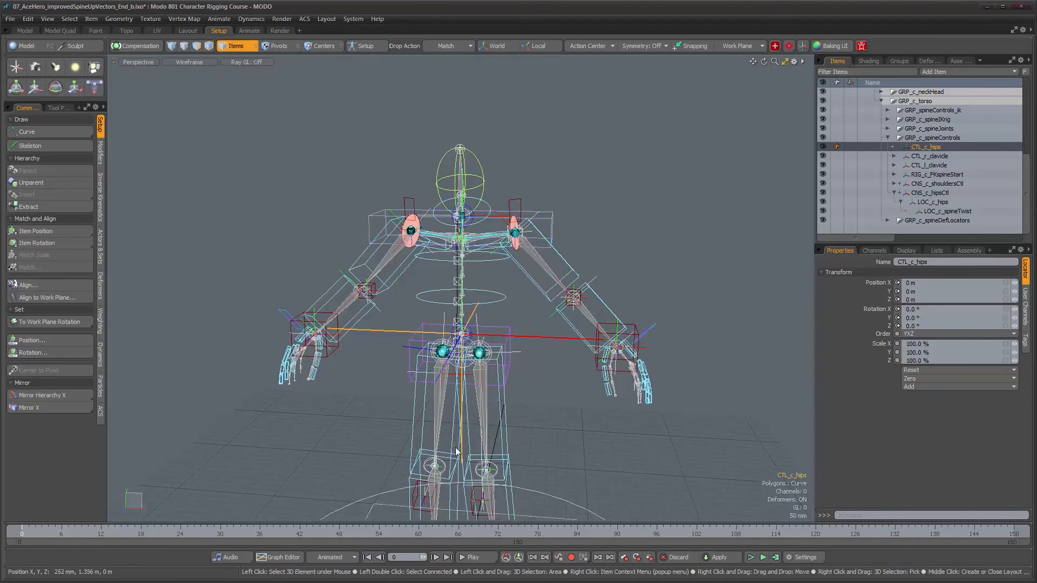
ctrl+alt+drag(517, 371, 573, 328)
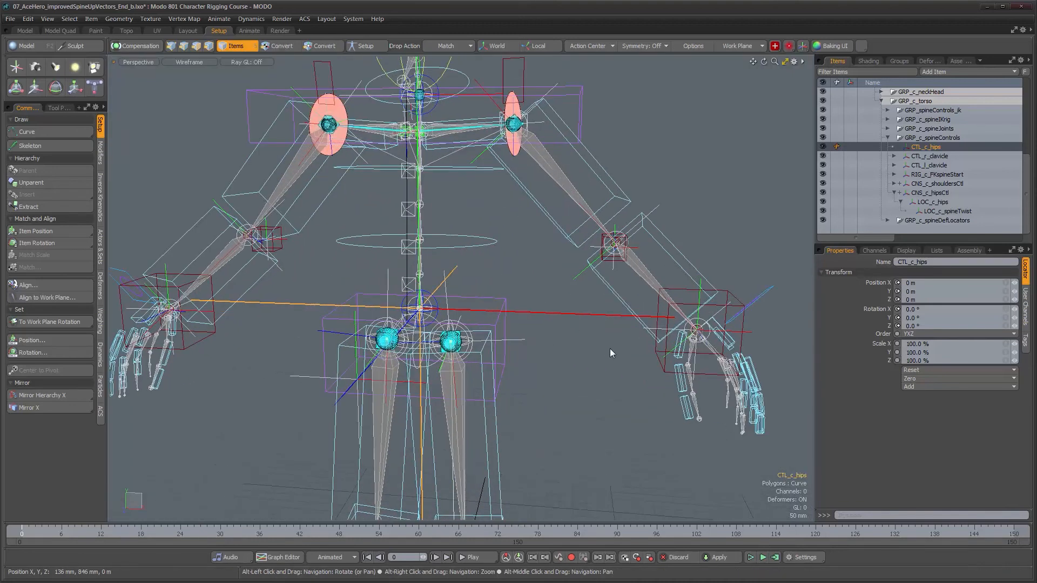
Check the display settings of LOC_c_hips, and give CTL_c_hips a custom Box locator shape with Replace style and Solid off
click(506, 329)
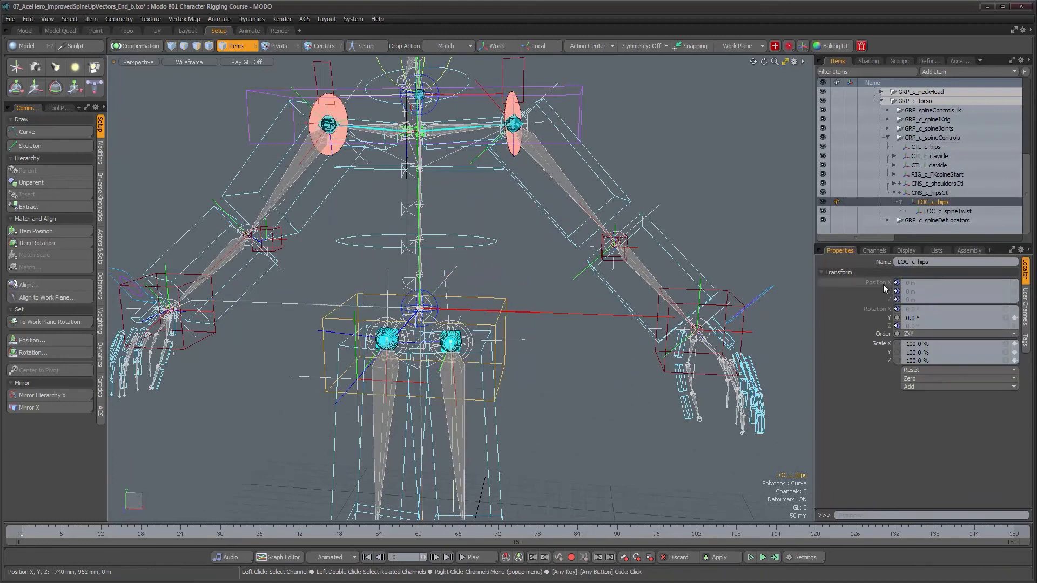
click(906, 252)
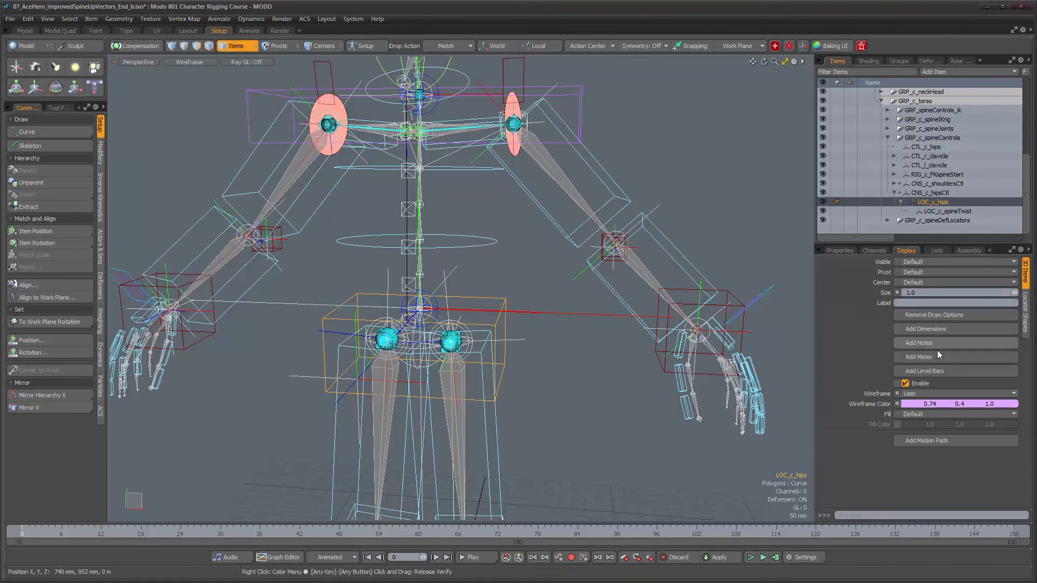
click(928, 146)
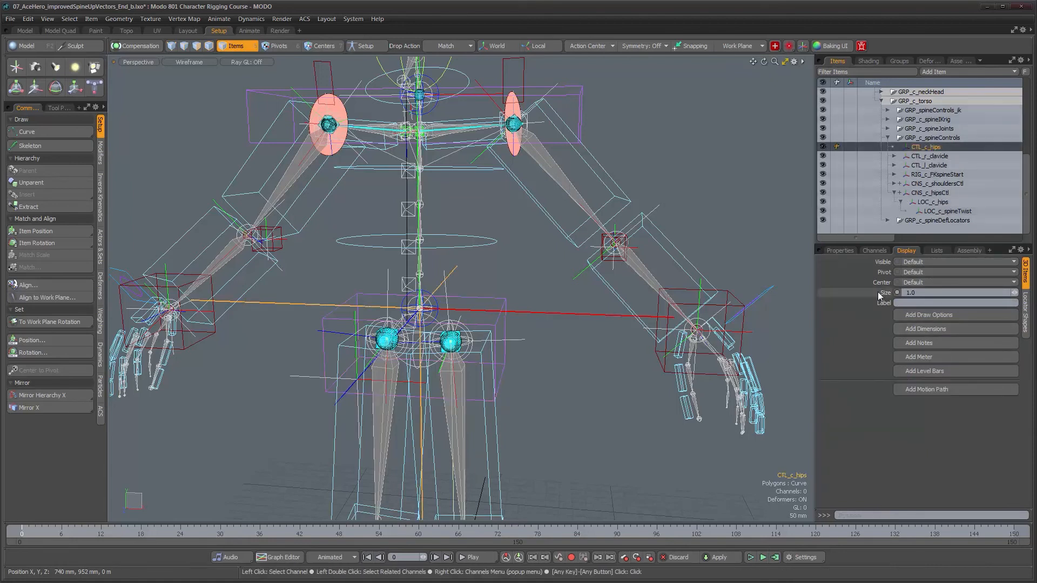
click(1024, 306)
click(930, 289)
click(929, 297)
click(929, 305)
click(929, 308)
click(929, 308)
Size the CTL_c_hips box to 318 mm in X, 150 mm in Y and 318 mm in Z, offset -68.7 mm in Y
click(1006, 385)
drag(1014, 386, 972, 386)
right_drag(961, 385, 967, 385)
alt+drag(754, 310, 779, 295)
alt+drag(676, 321, 652, 327)
drag(1015, 394, 969, 394)
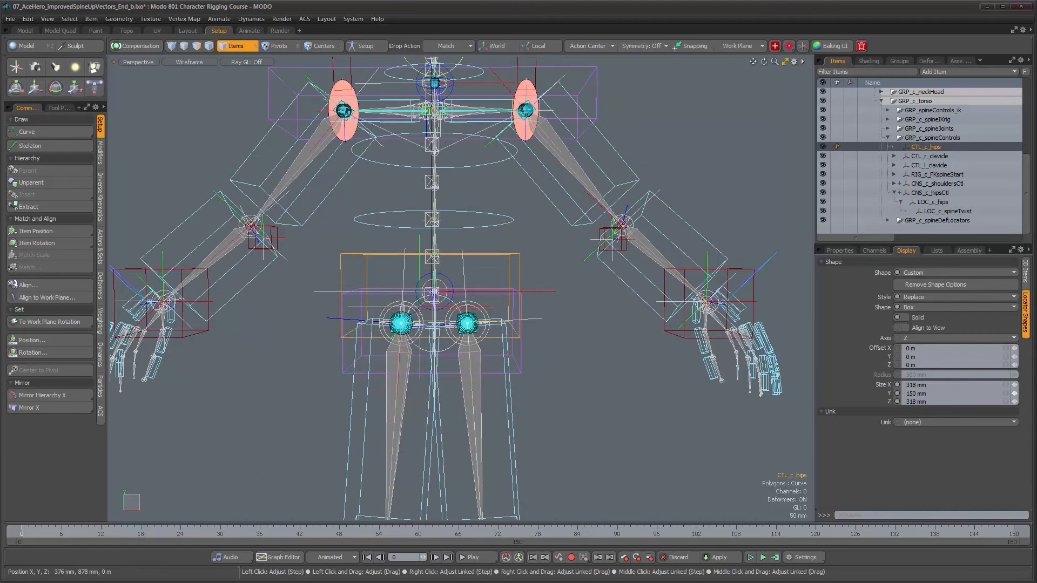
drag(1014, 357, 994, 357)
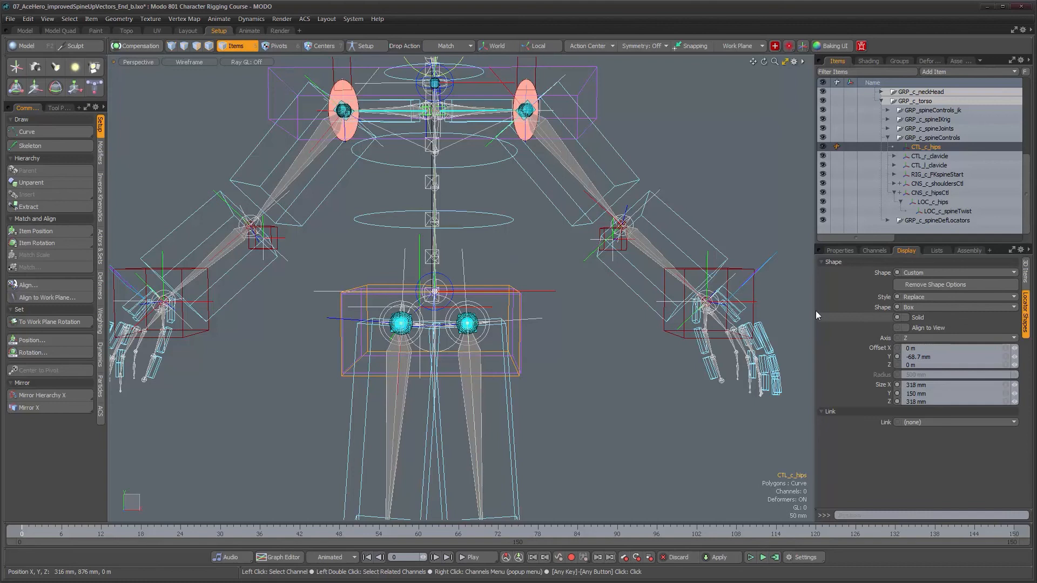
alt+drag(486, 310, 536, 315)
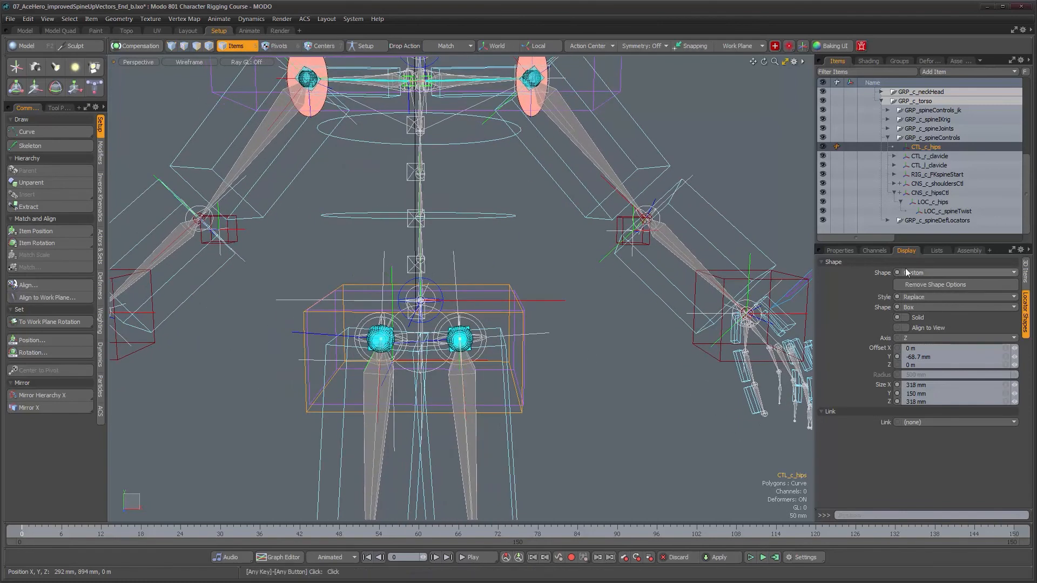
Add draw options to CTL_c_hips with a User wireframe color of 0.74, 0.4, 0.01
click(1026, 270)
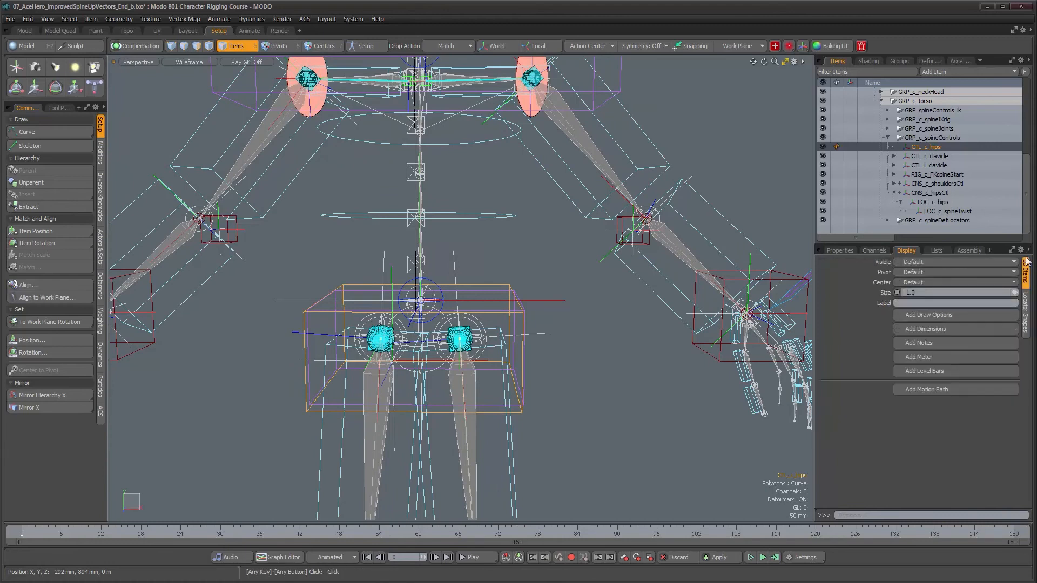
click(942, 203)
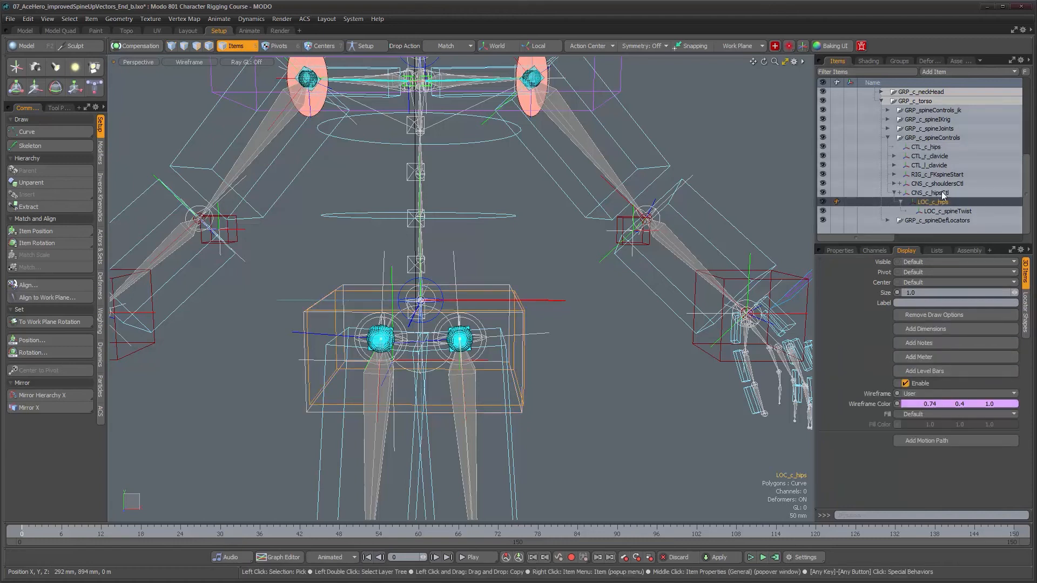
click(933, 149)
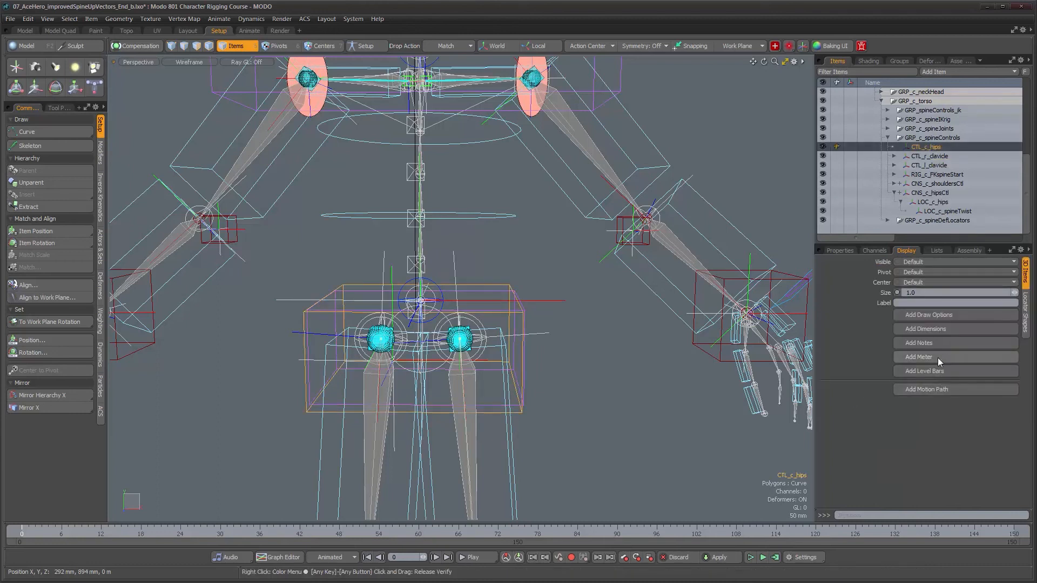
click(933, 319)
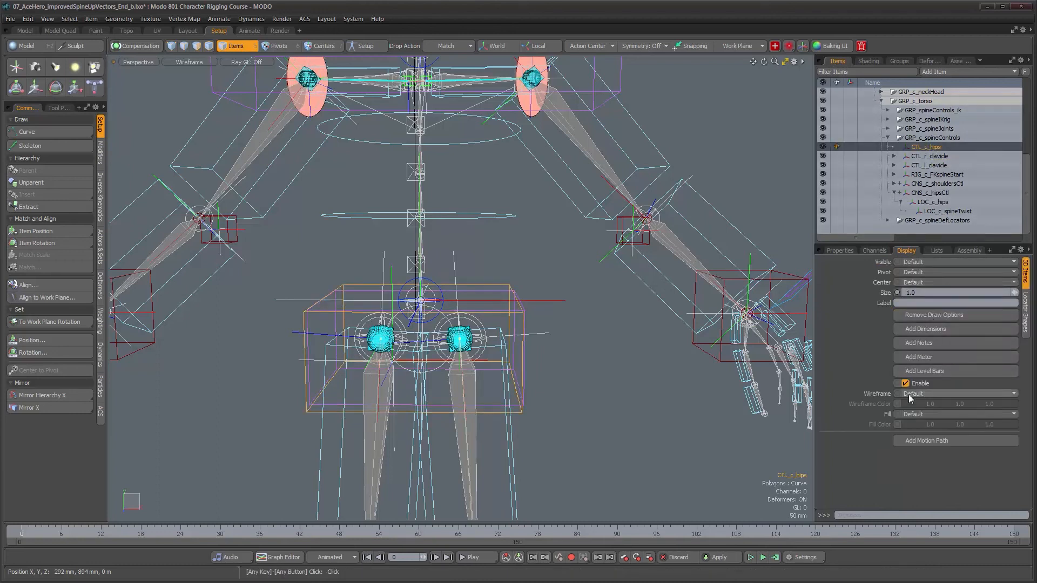
click(932, 405)
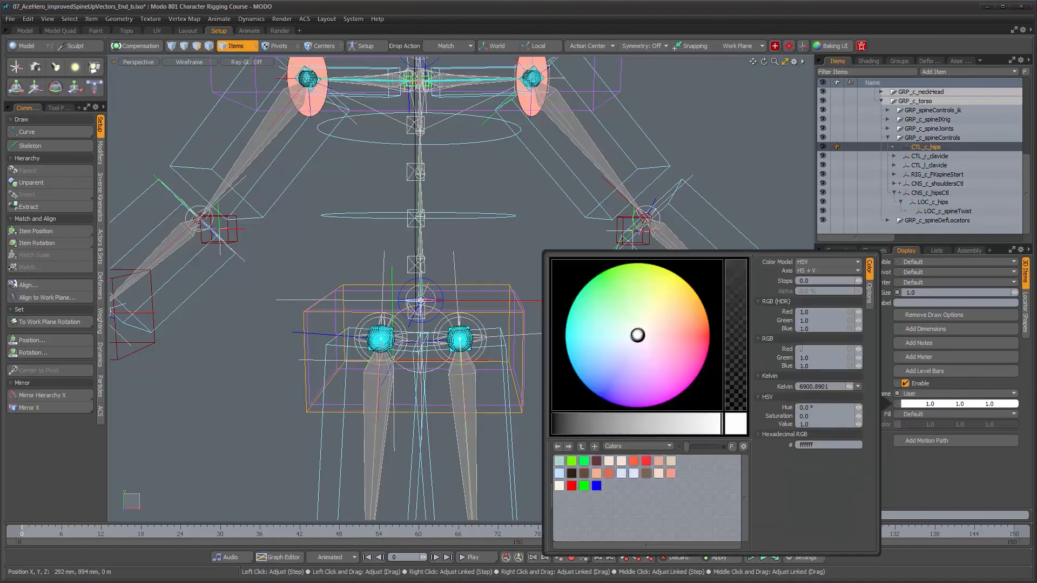
text(.74)
key(Return)
text(.1)
key(Return)
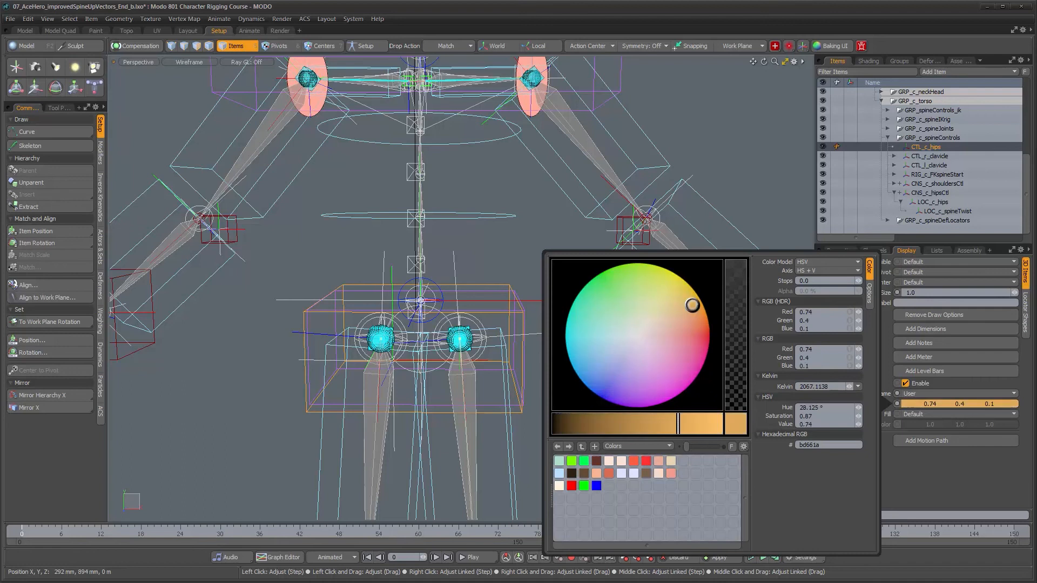
click(994, 406)
click(993, 406)
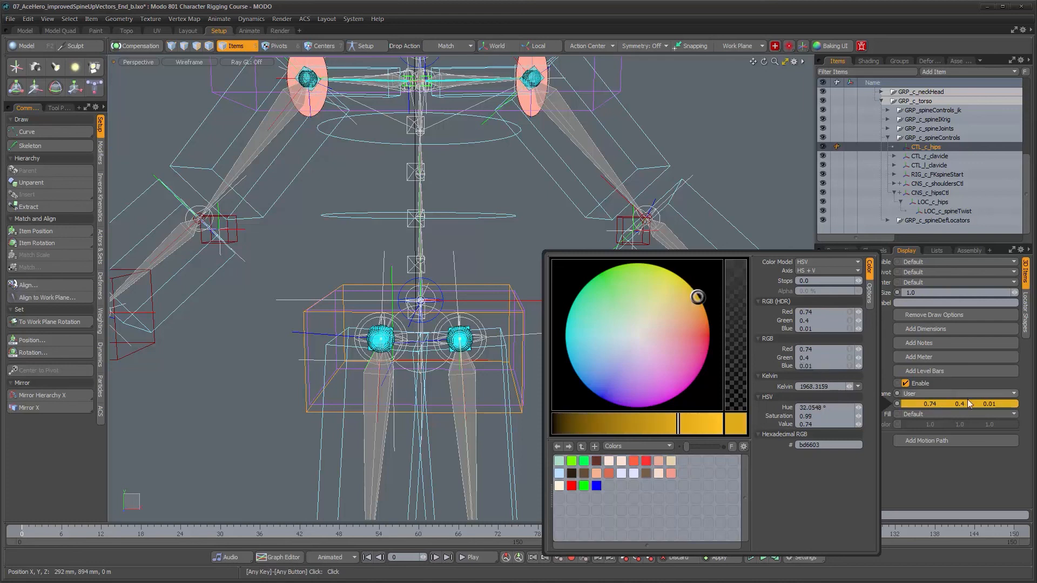
Recheck the wireframe color of LOC_c_hips, set the blue component of CTL_c_hips to 1.0 to match, and clear the selection
double_click(931, 204)
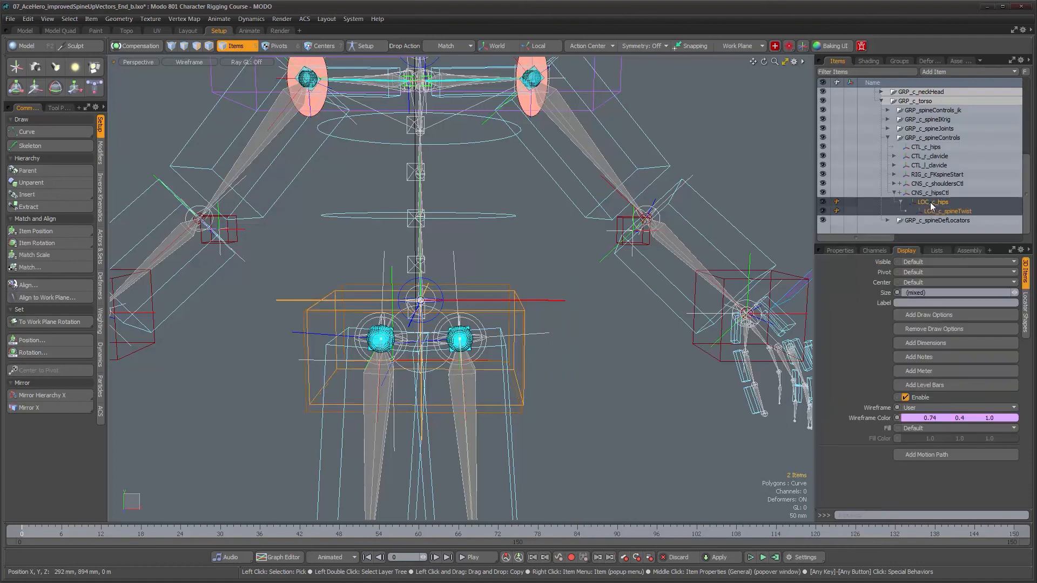
click(925, 148)
click(991, 419)
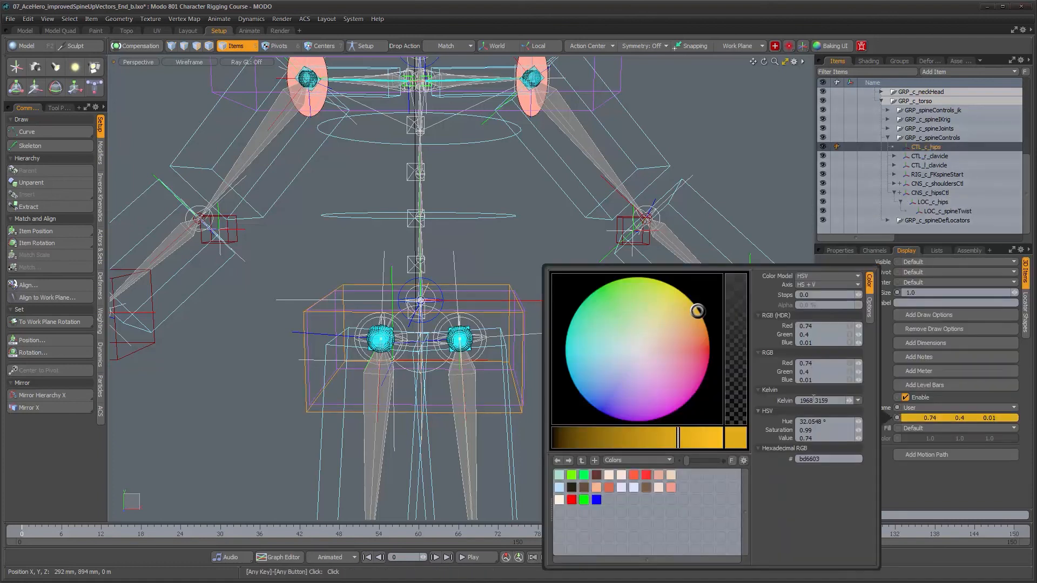
click(791, 378)
text(1)
key(Return)
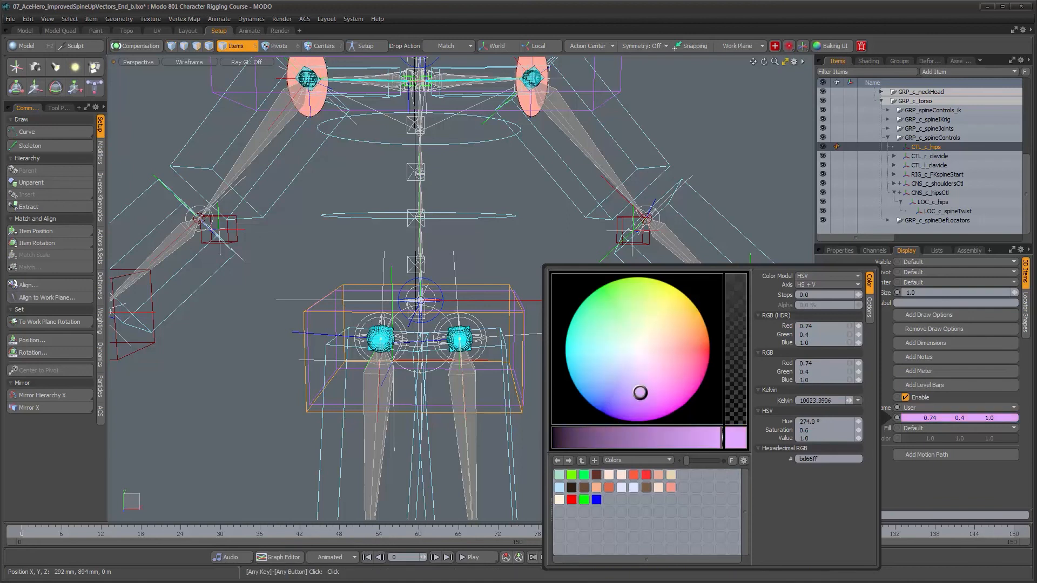
click(792, 189)
click(793, 189)
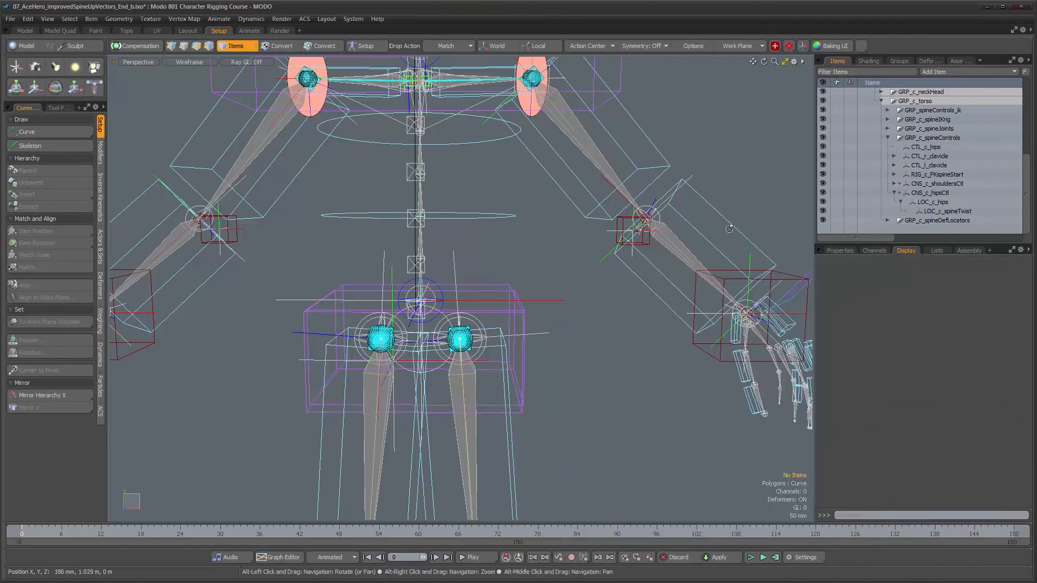
Remove the draw options from LOC_c_hips and reset it to the Default shape with a display size of 0.2
click(938, 203)
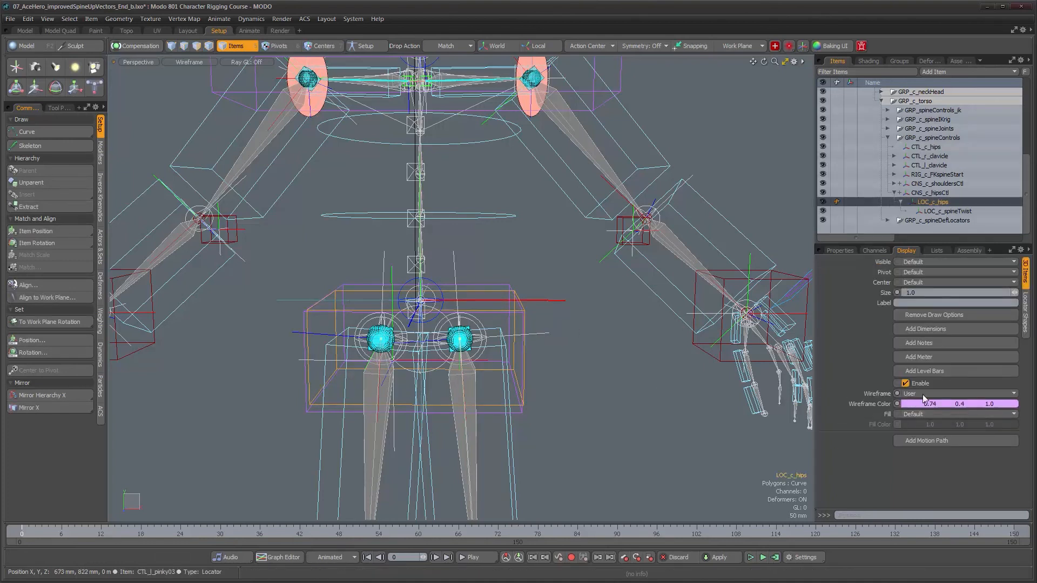
mouse_move(579, 414)
alt+mouse_down()
mouse_move(556, 412)
mouse_move(576, 414)
alt+mouse_up()
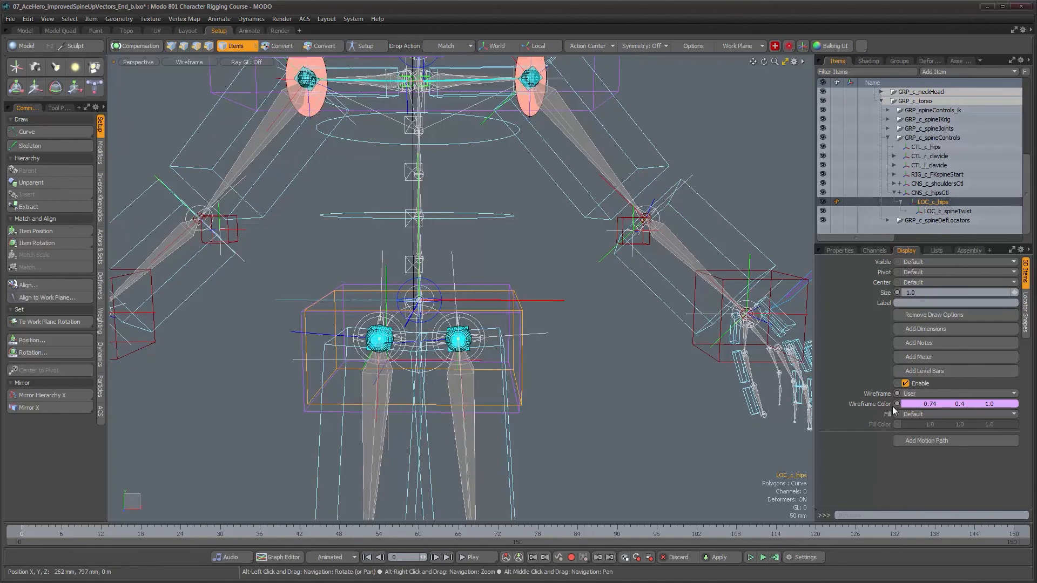
click(939, 317)
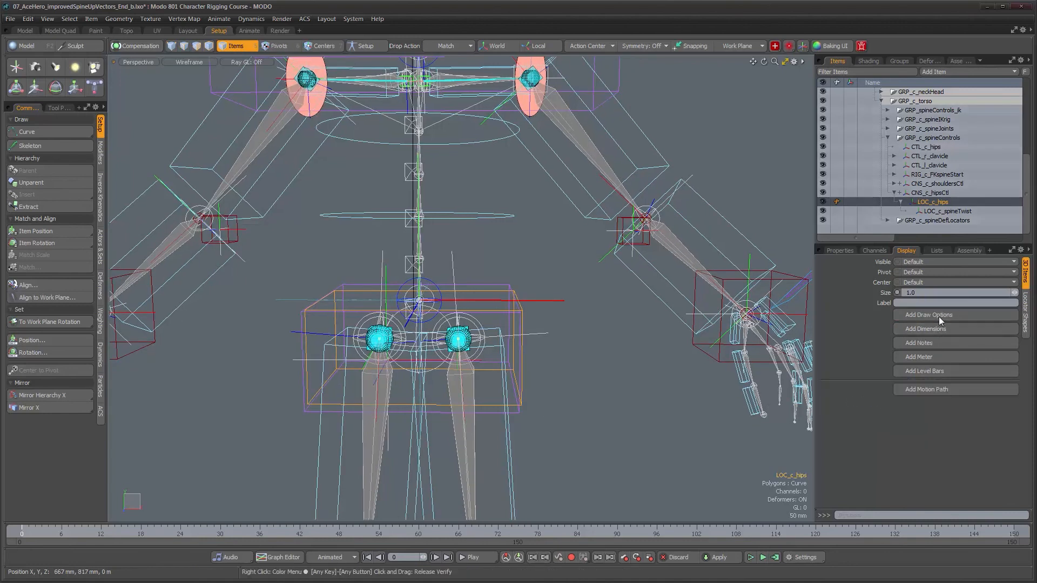
click(1025, 310)
click(932, 272)
click(931, 264)
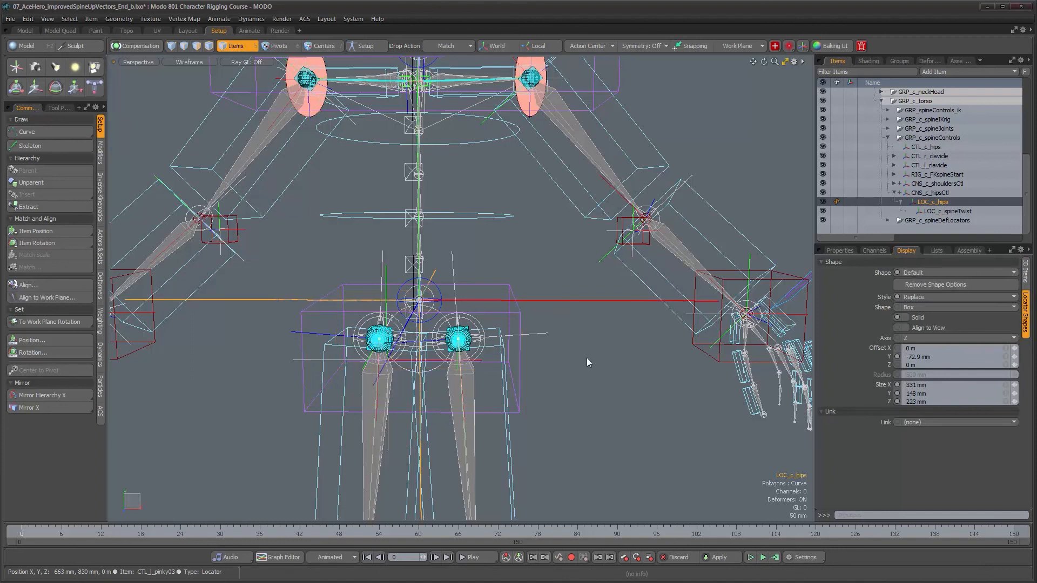
click(1025, 270)
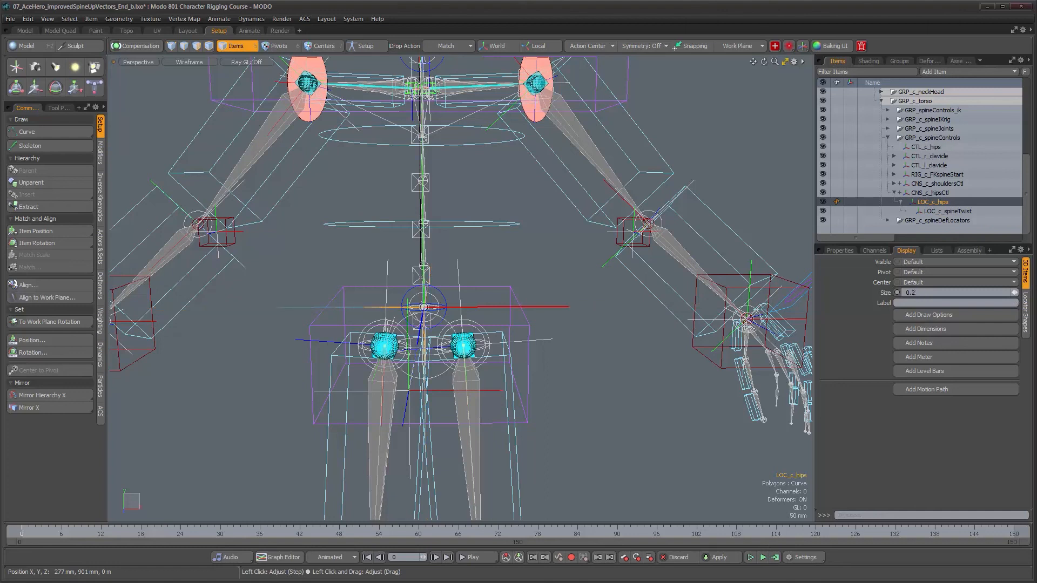
Give LOC_c_spineTwist a custom Circle locator shape with the Replace style and Solid turned off
click(964, 211)
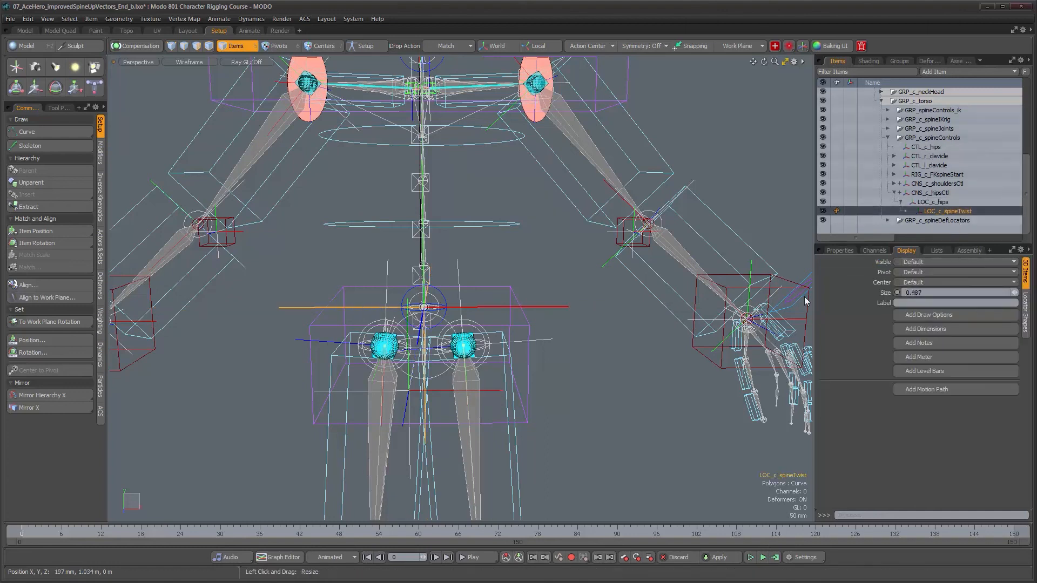
click(1026, 310)
click(922, 273)
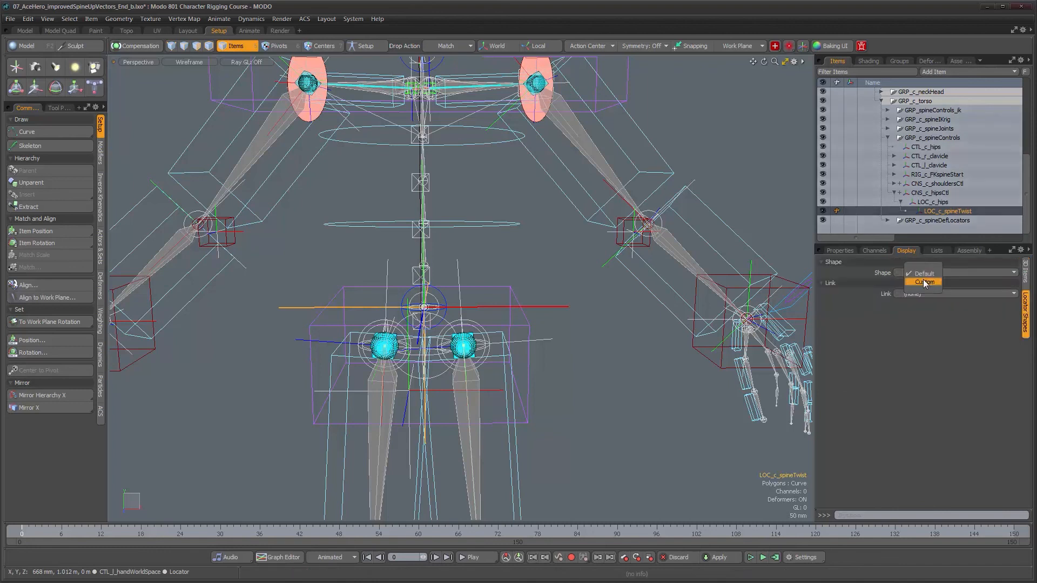
click(922, 283)
click(933, 298)
click(933, 306)
click(931, 308)
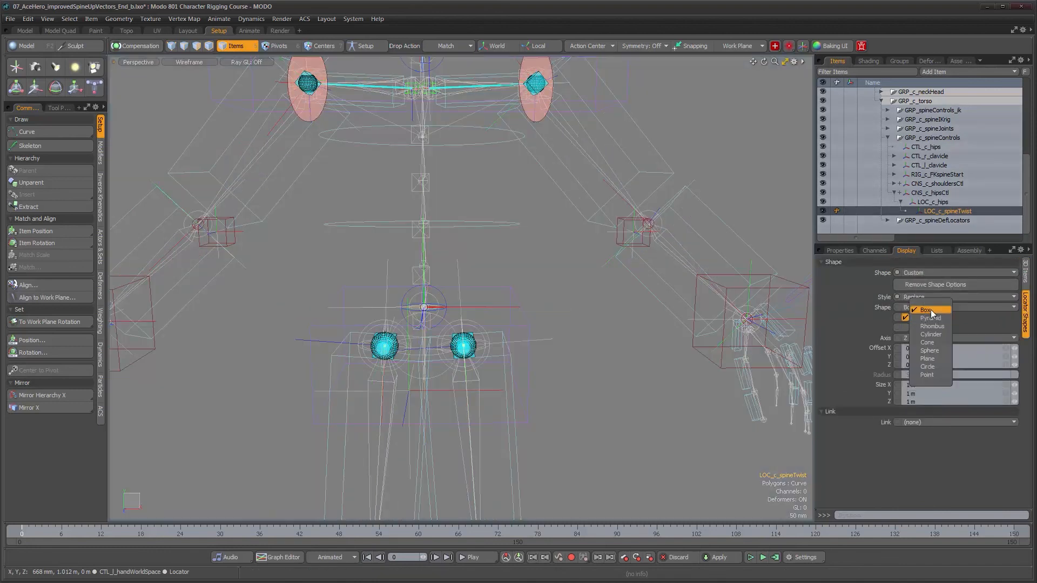
click(928, 371)
click(906, 318)
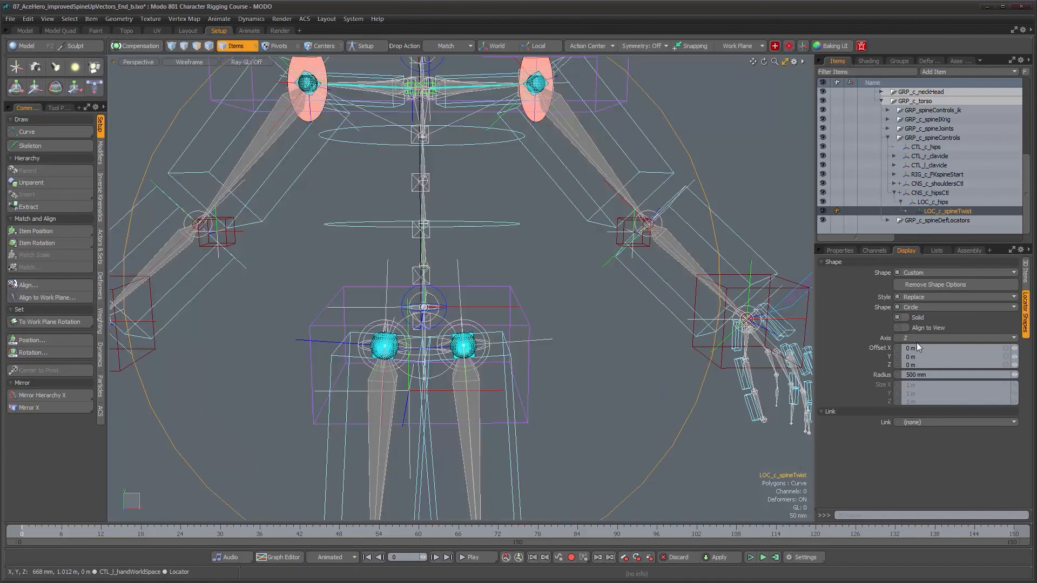
Set the LOC_c_spineTwist circle's axis to Y and its radius to 50 mm, and inspect it around the hips
click(919, 338)
click(920, 333)
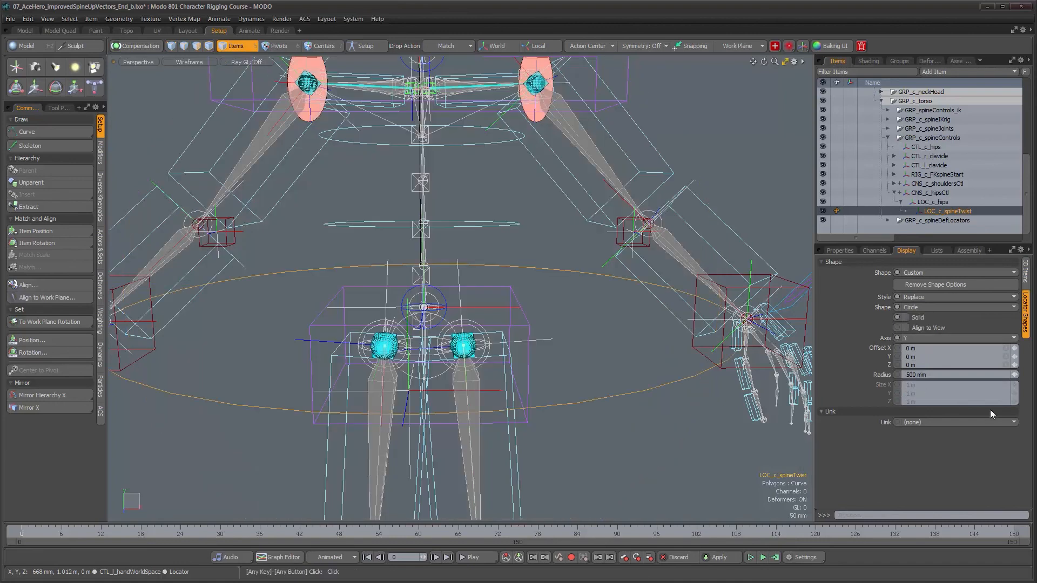
drag(1014, 374, 1003, 375)
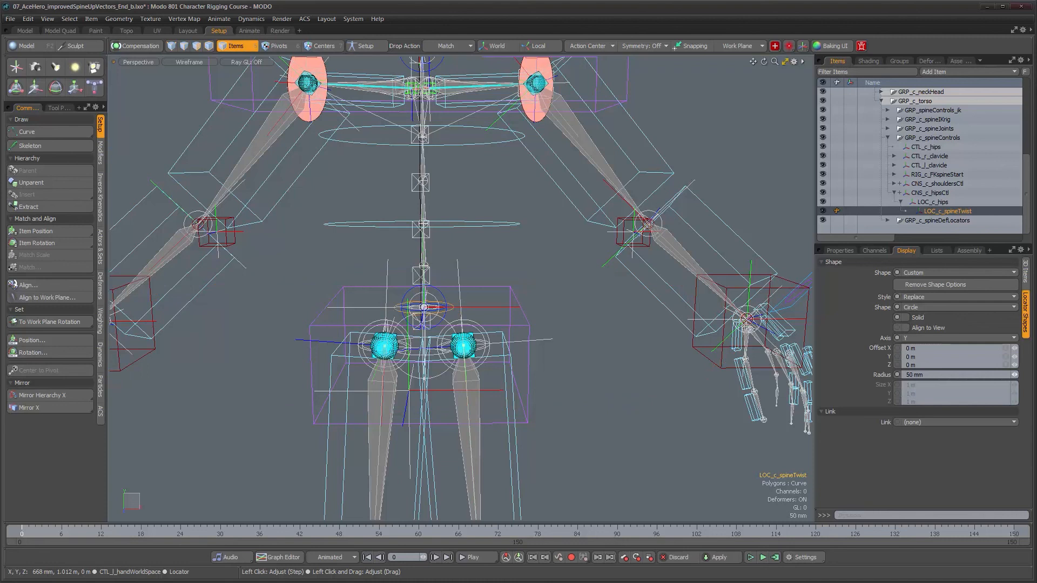
alt+drag(747, 319, 363, 322)
alt+drag(326, 291, 366, 330)
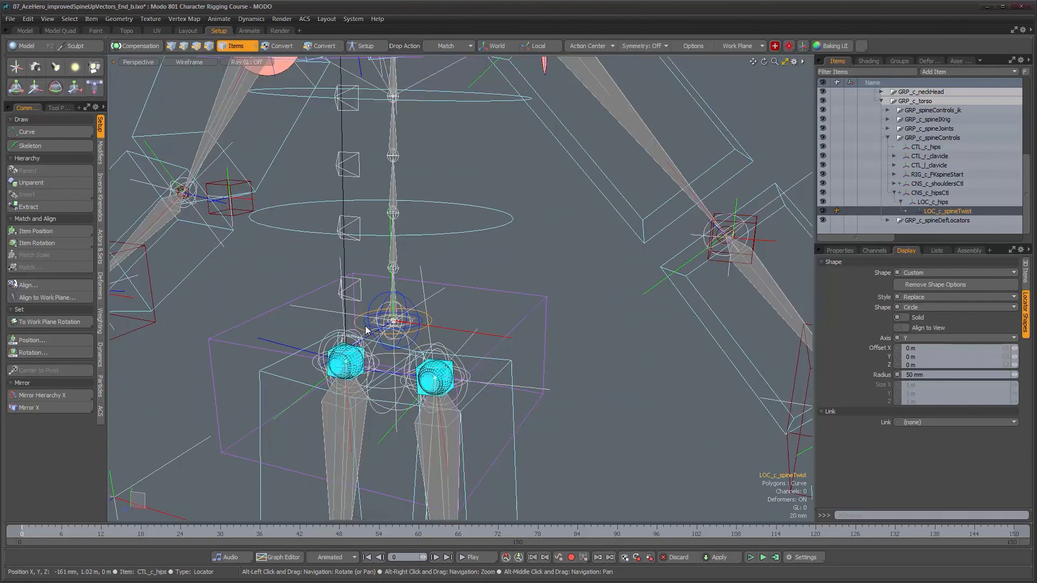
alt+drag(446, 358, 495, 335)
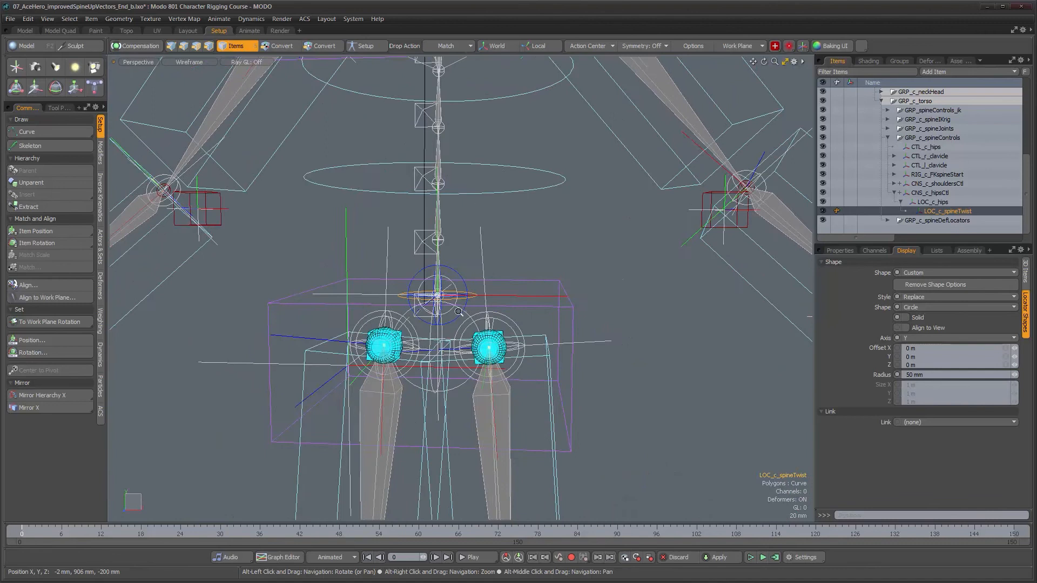
alt+right_drag(495, 335, 477, 334)
alt+drag(477, 333, 518, 318)
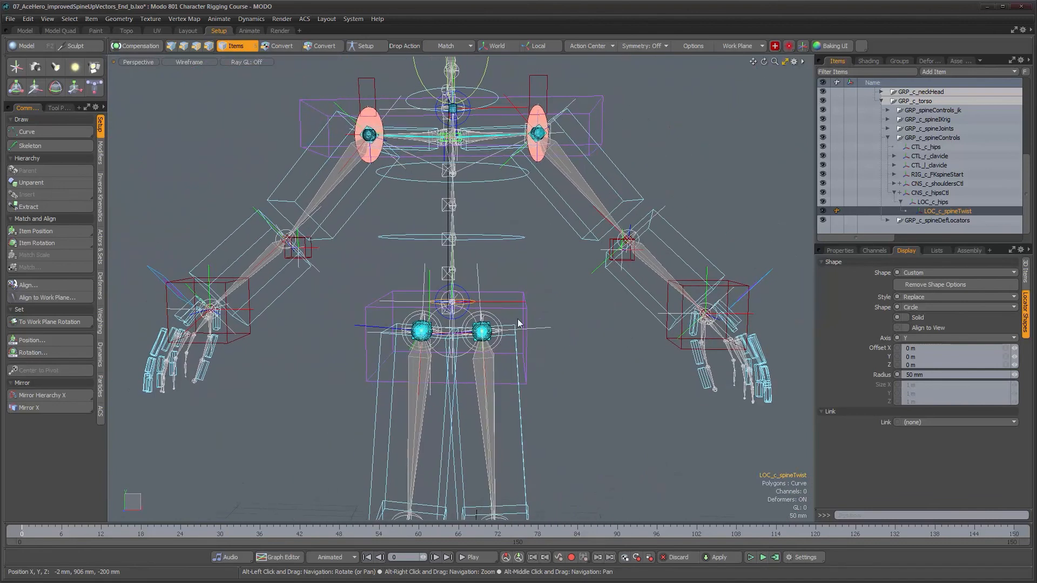
Test the CTL_c_hips control by moving it sideways, and undo the move
click(526, 310)
key(w)
mouse_move(500, 255)
alt+mouse_down()
mouse_move(517, 270)
mouse_move(461, 268)
mouse_move(477, 224)
mouse_move(500, 285)
mouse_move(481, 247)
alt+mouse_up()
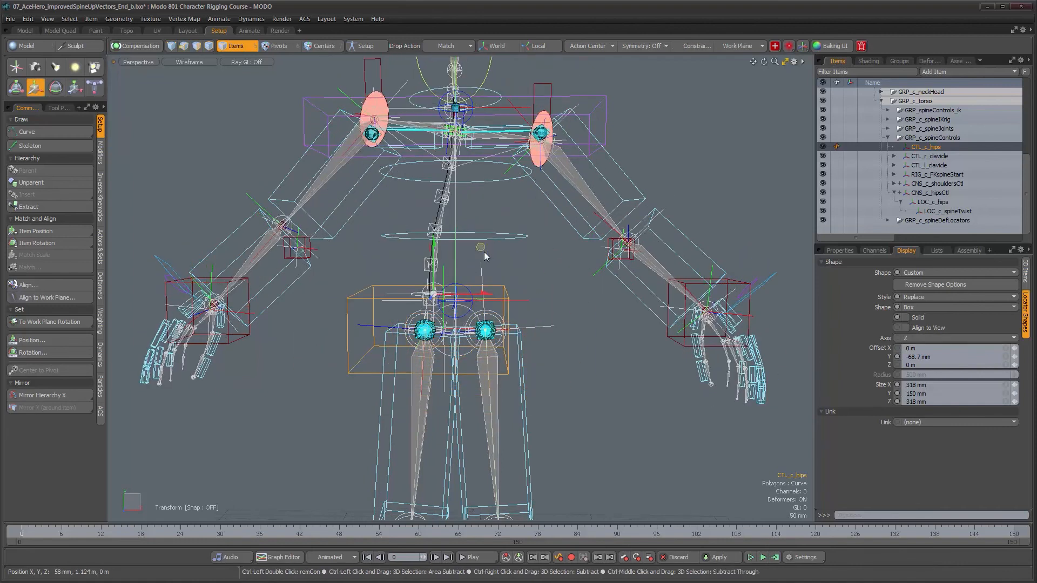
key(ctrl+z)
Test the spine's twist and bend by rotating CTL_c_hips, and undo the rotations
key(r)
alt+drag(482, 302, 399, 339)
key(e)
key(ctrl+z)
alt+drag(498, 340, 526, 336)
drag(473, 275, 510, 290)
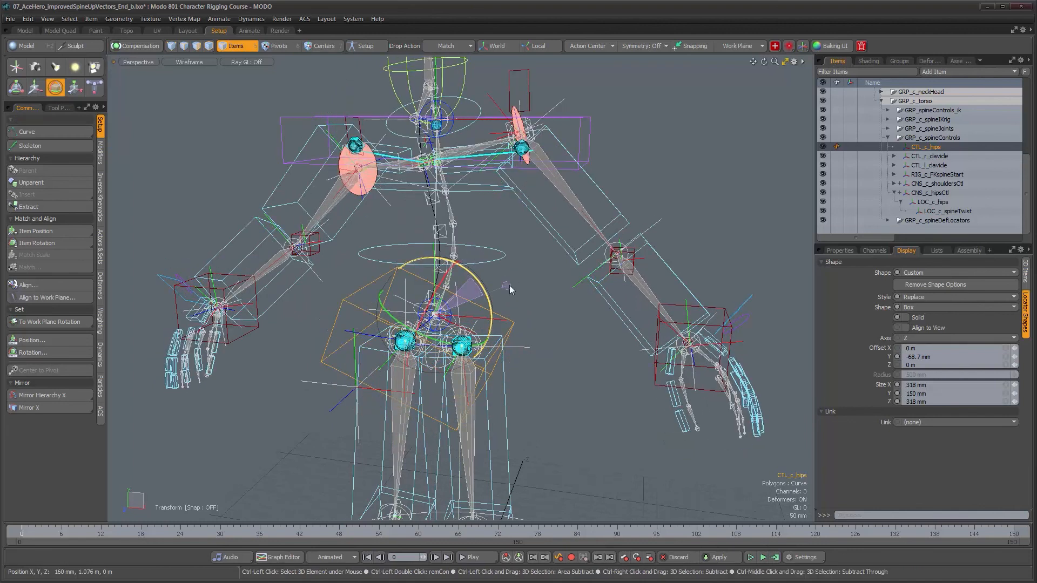
key(ctrl+z)
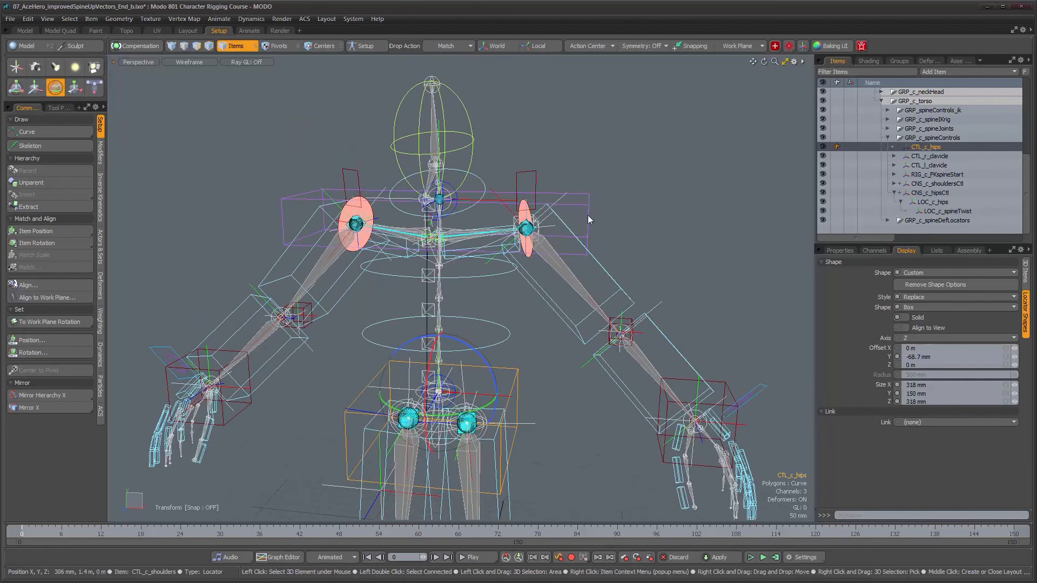
Rotate CTL_c_shoulders about 33° around its Y axis and inspect the clavicles and upper spine from several angles
click(587, 215)
alt+drag(487, 219, 439, 263)
alt+right_drag(427, 264, 454, 280)
alt+drag(453, 281, 455, 302)
alt+right_drag(455, 302, 456, 354)
alt+drag(505, 455, 416, 416)
alt+drag(473, 250, 417, 276)
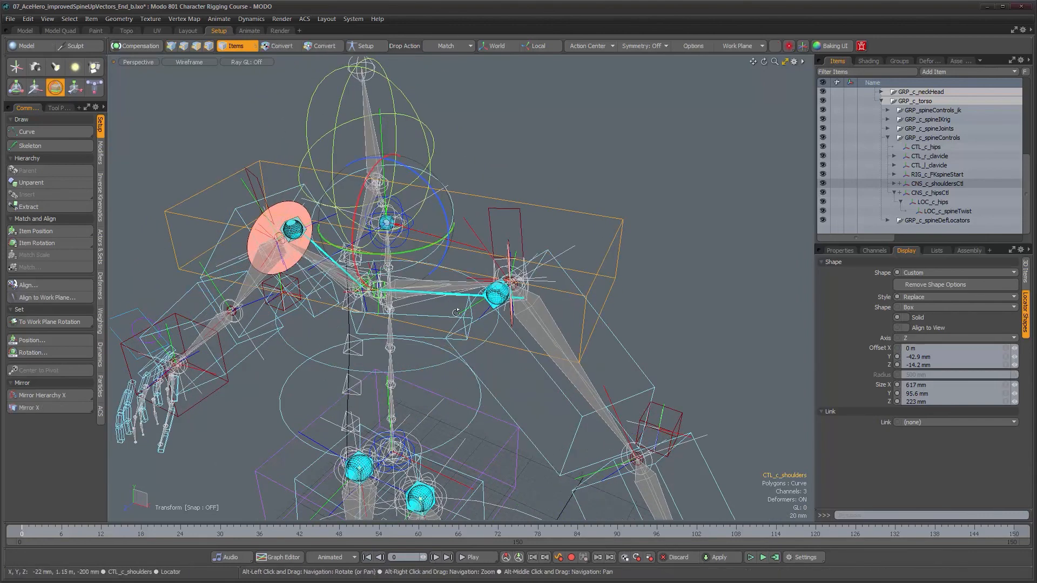
alt+drag(457, 312, 411, 305)
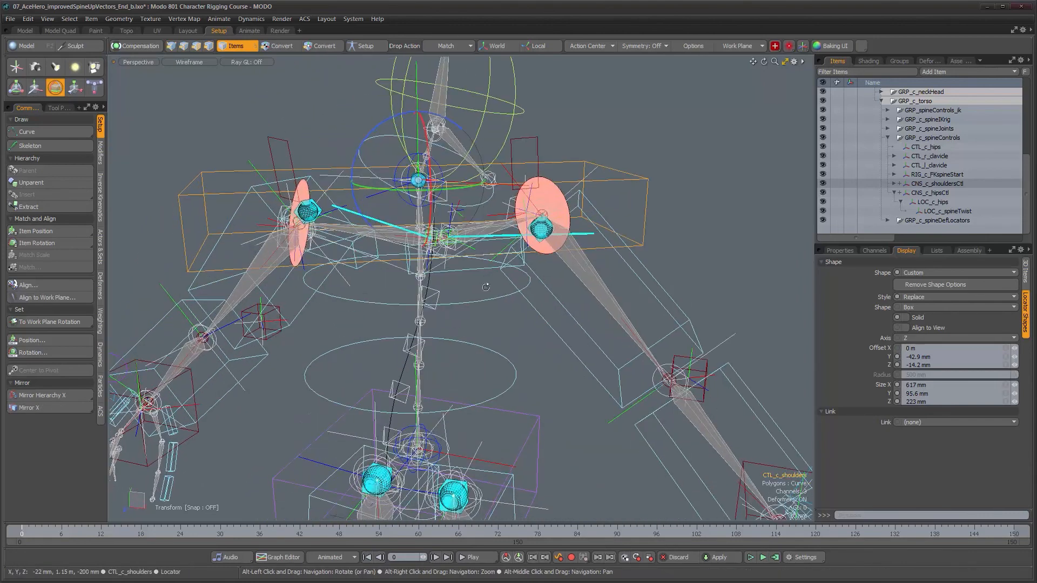
Set the Y rotation of CTL_c_shoulders to 0°
click(839, 251)
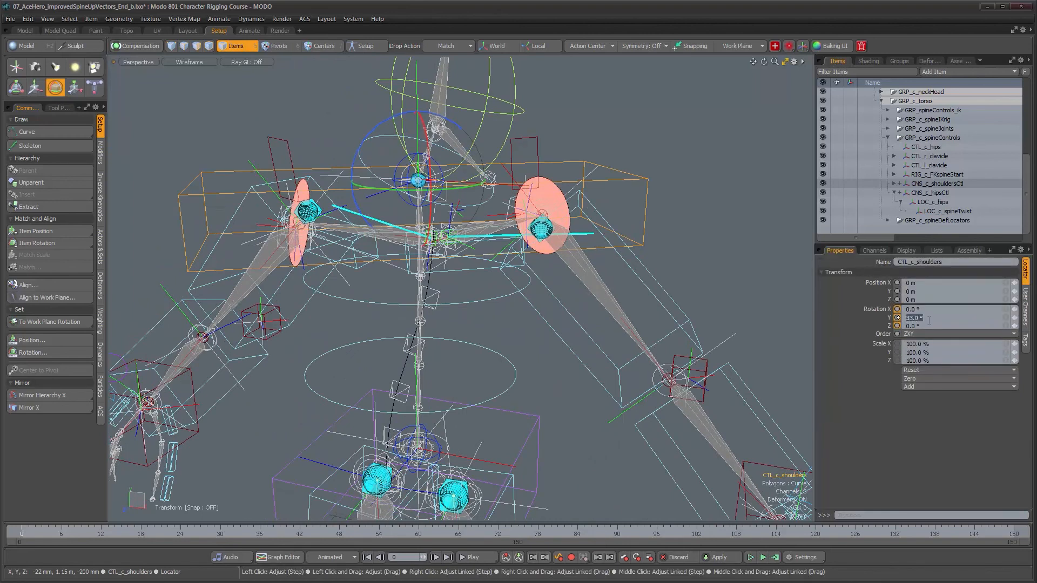
text(0)
key(Return)
Examine the shoulder, spine and hip controls in the rest pose from several angles and drop the rotation tool
alt+drag(427, 319, 466, 319)
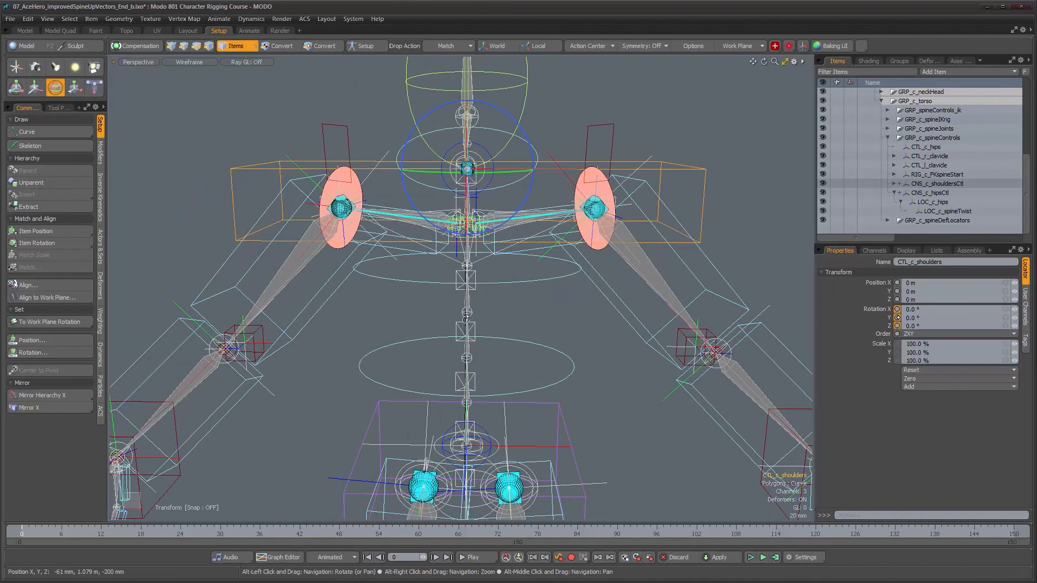
alt+right_drag(573, 360, 510, 322)
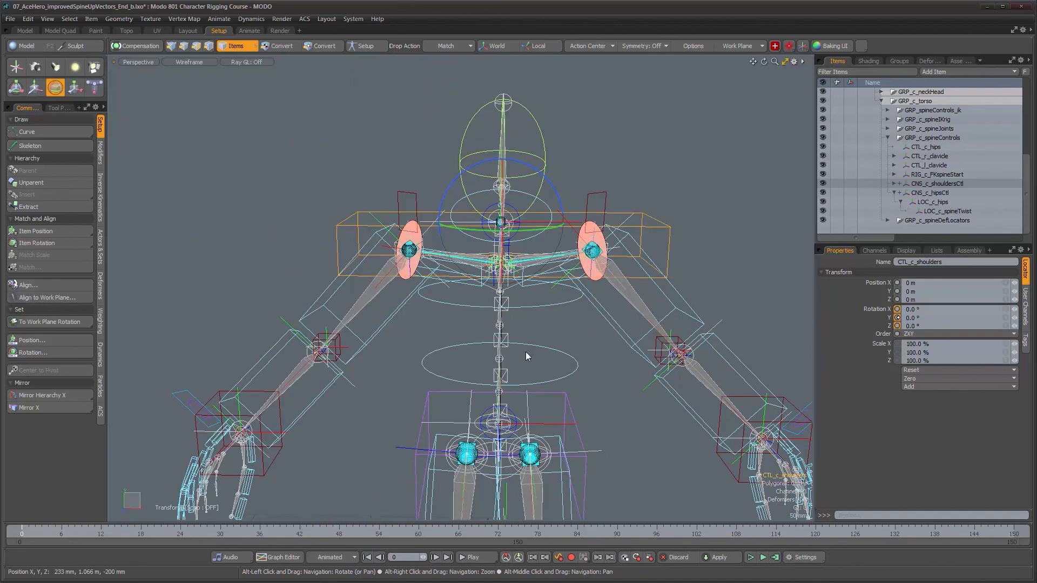
alt+middle_drag(565, 356, 511, 322)
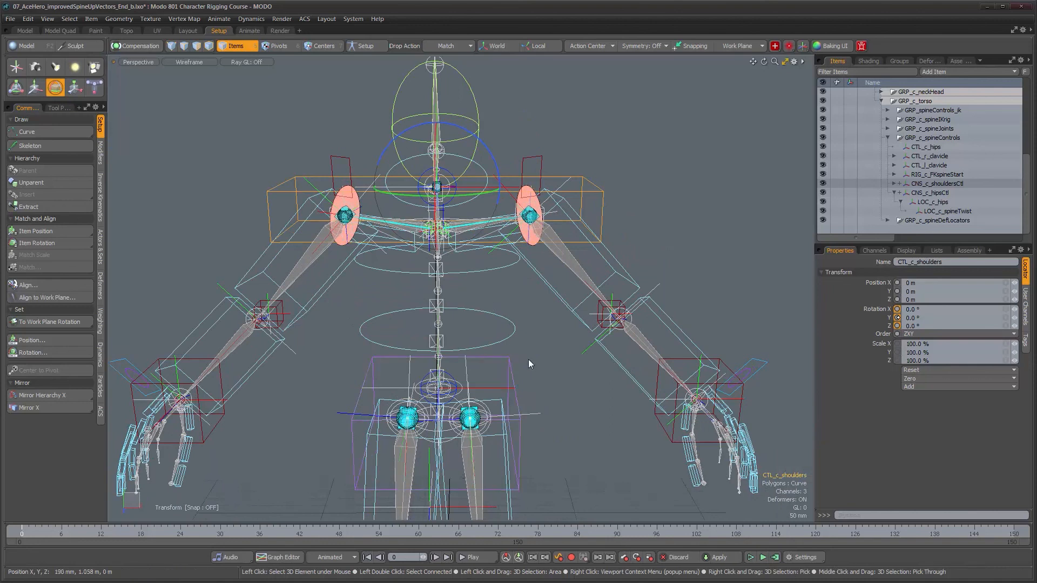
alt+drag(527, 331, 515, 316)
alt+right_drag(476, 261, 520, 262)
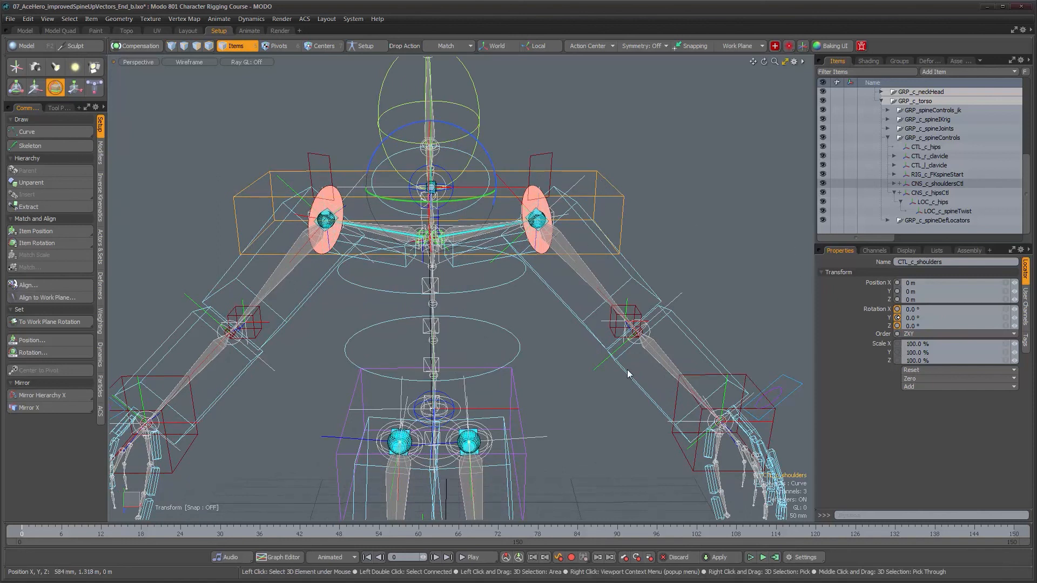
alt+drag(628, 374, 527, 350)
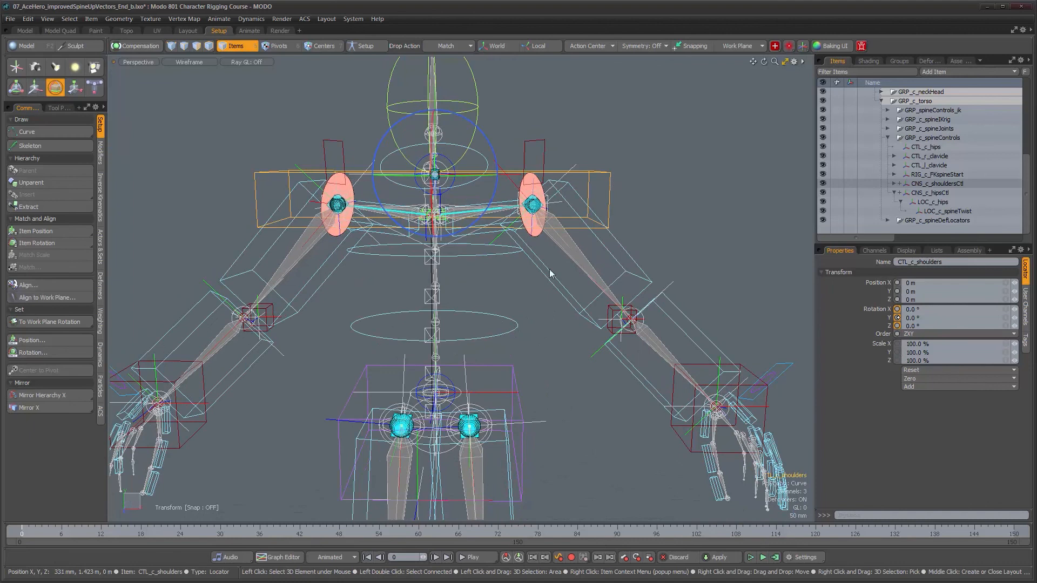
alt+drag(551, 274, 549, 287)
key(q)
alt+drag(501, 319, 548, 347)
alt+drag(454, 345, 511, 384)
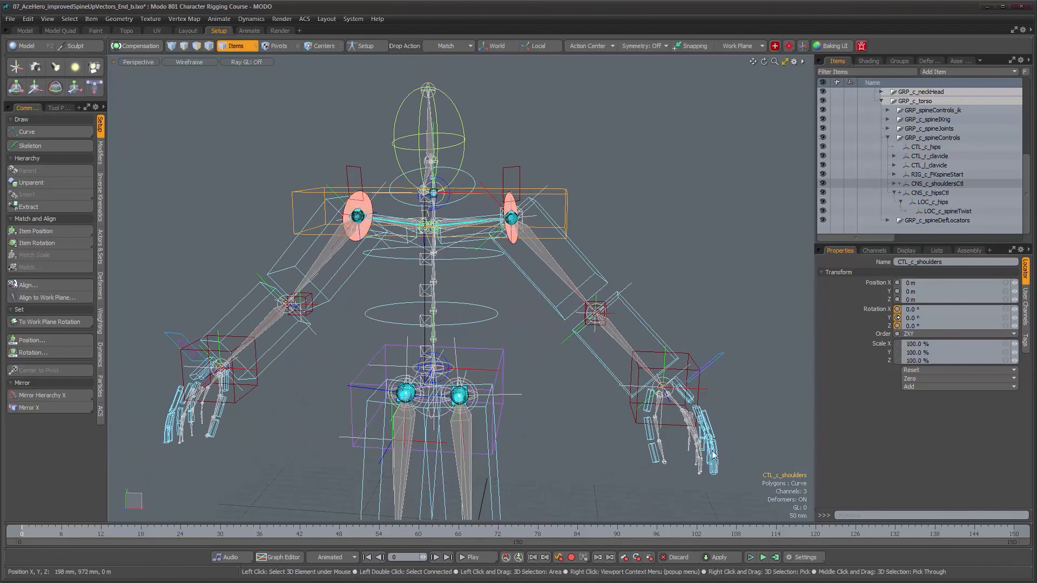